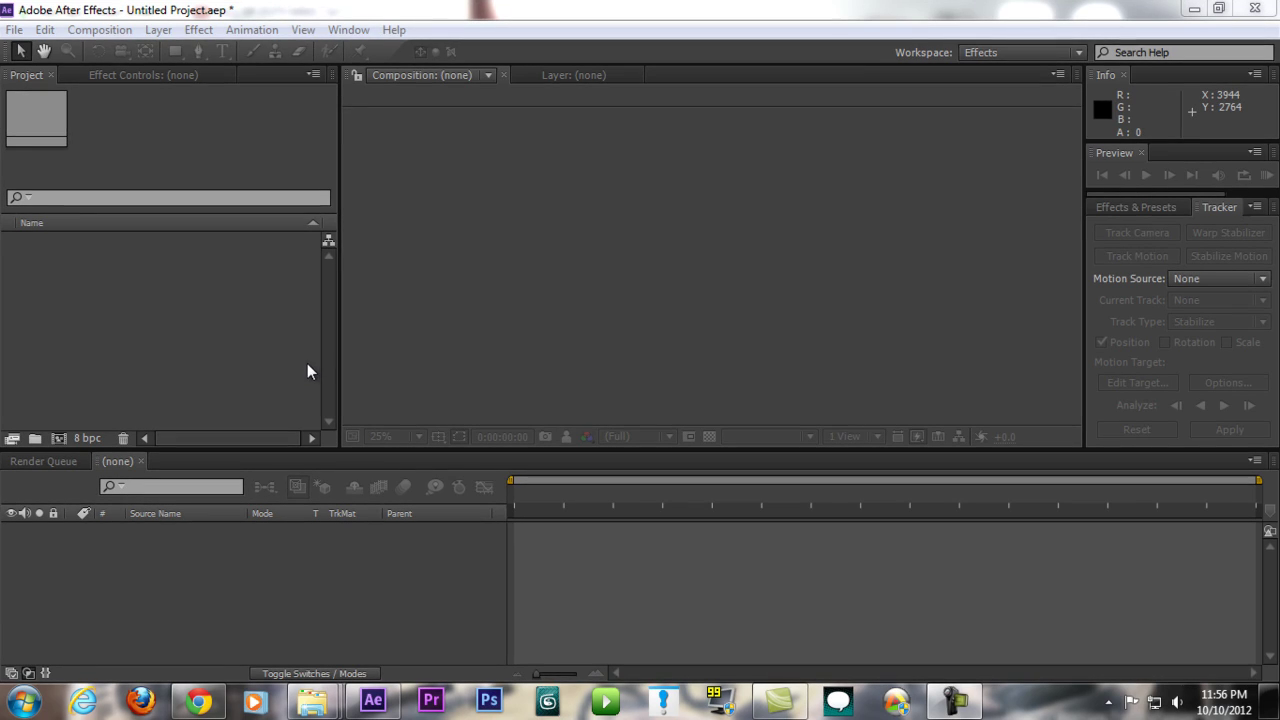
Play the finished newsroom composite MVI_4196.mp4 from the Green Screen Test folder in File Explorer, and close the player.
left_click(296, 439)
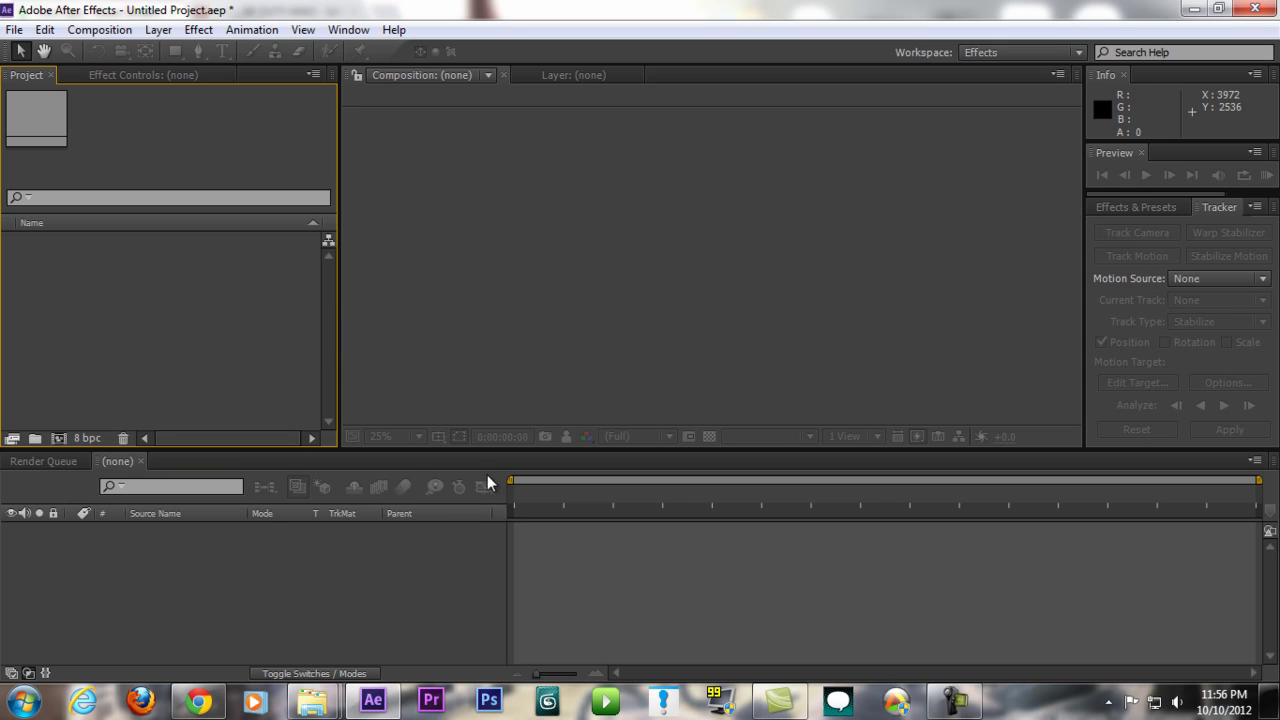
mouse_move(316, 700)
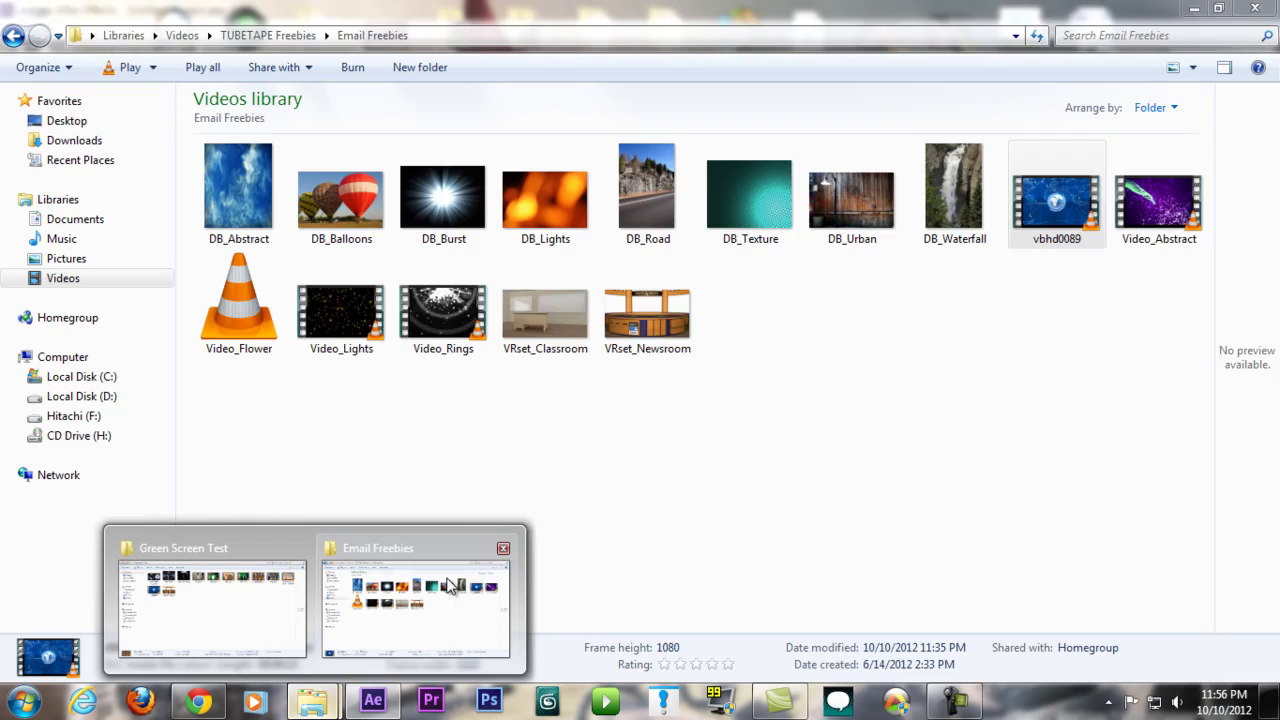
mouse_move(283, 600)
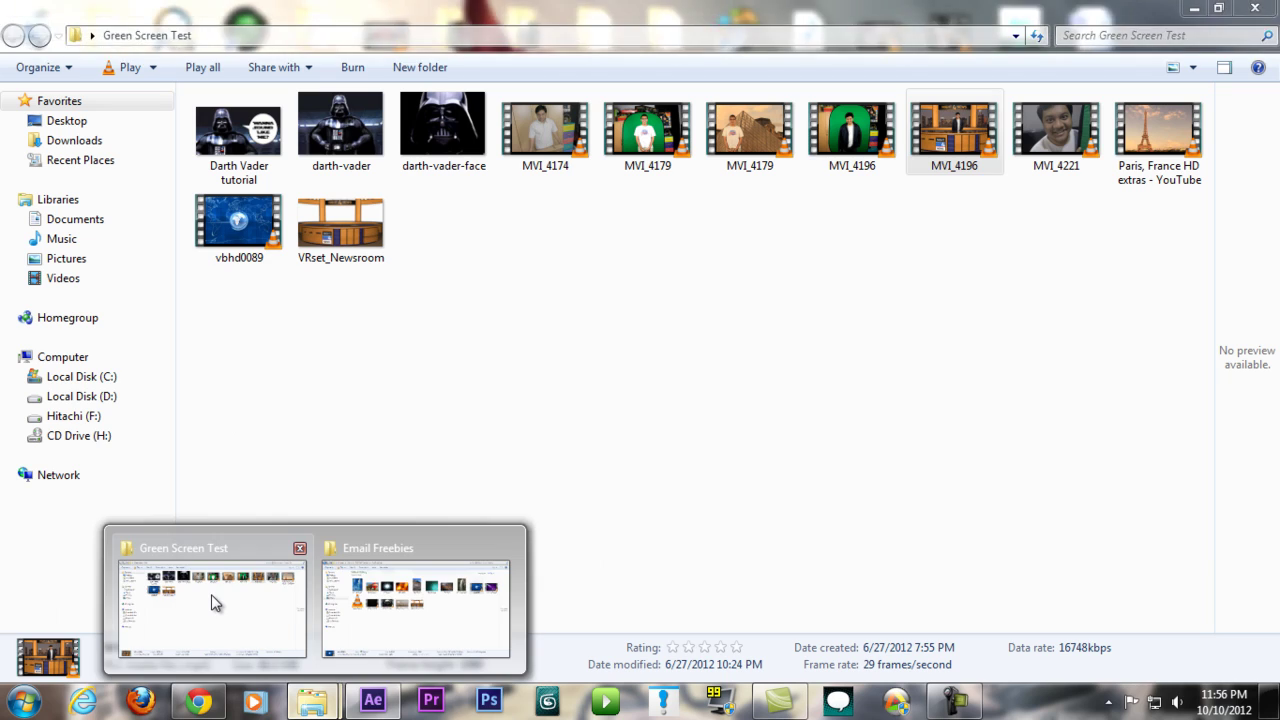
left_click(212, 603)
double_click(965, 120)
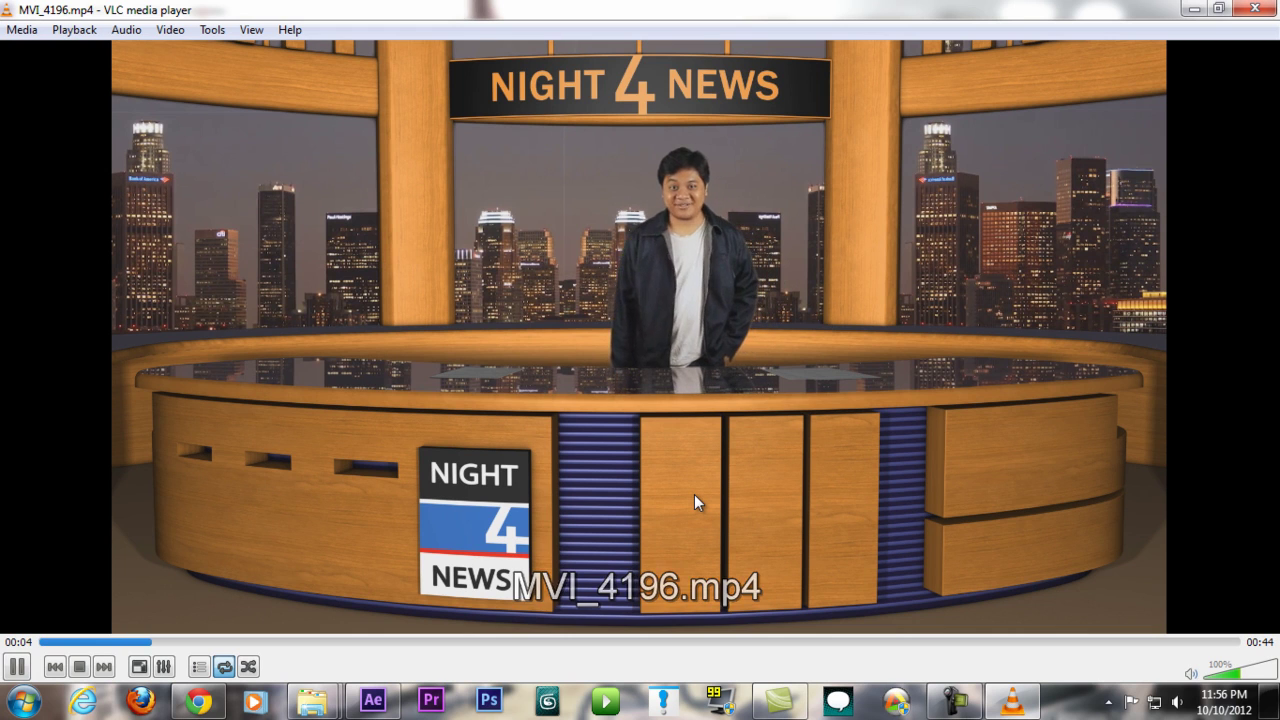
key("alt+F4")
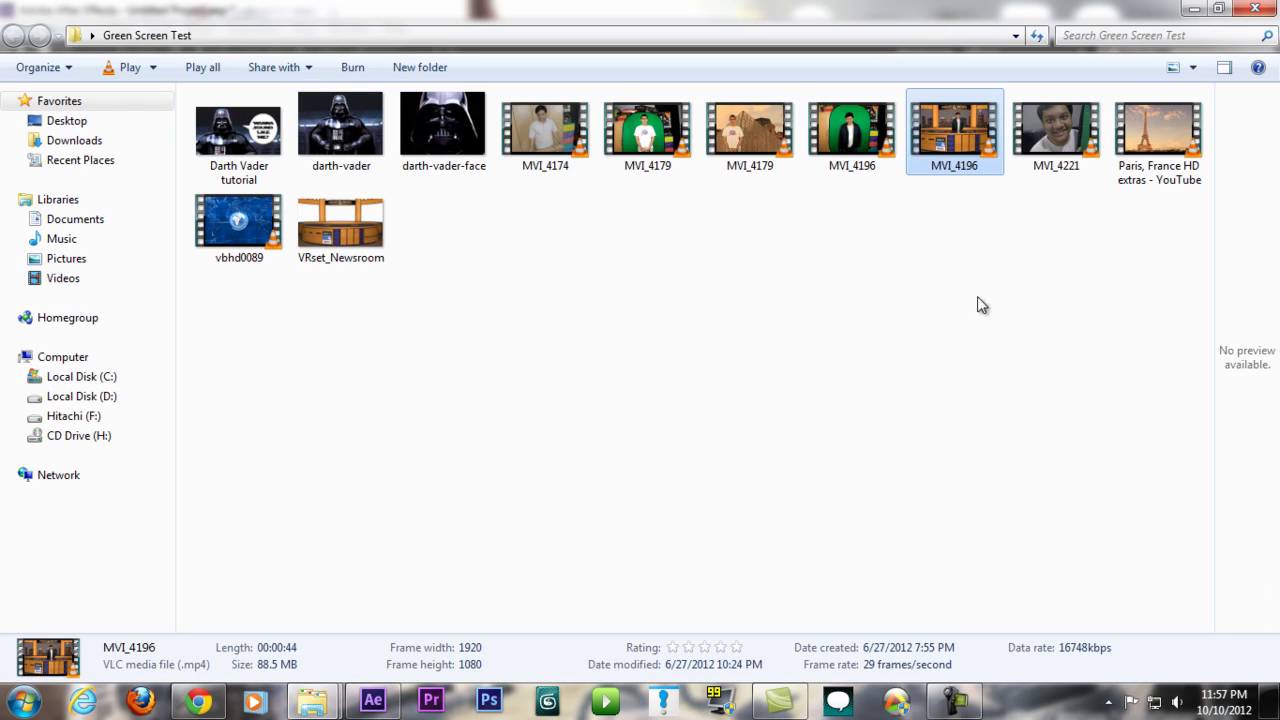
left_click(965, 192)
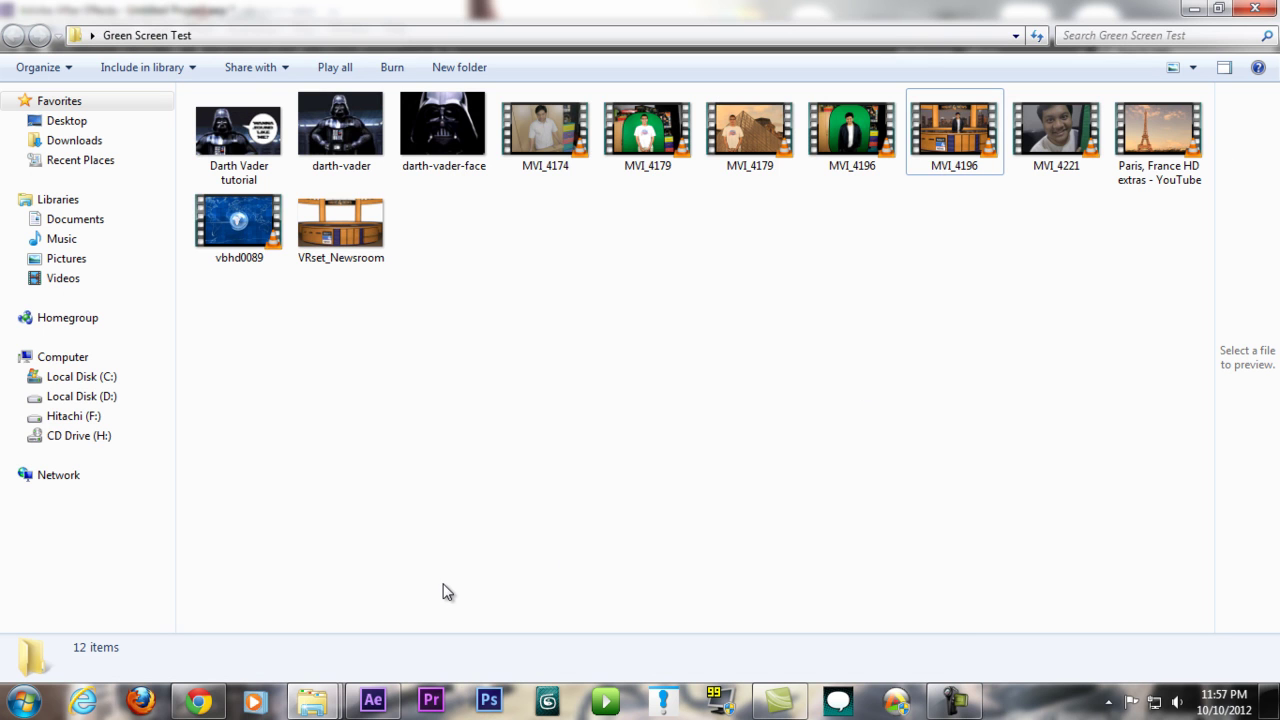
Play the raw green-screen clip MVI_4196.MOV, skip ahead and pause at about 14 seconds, with the player in a smaller window.
double_click(848, 158)
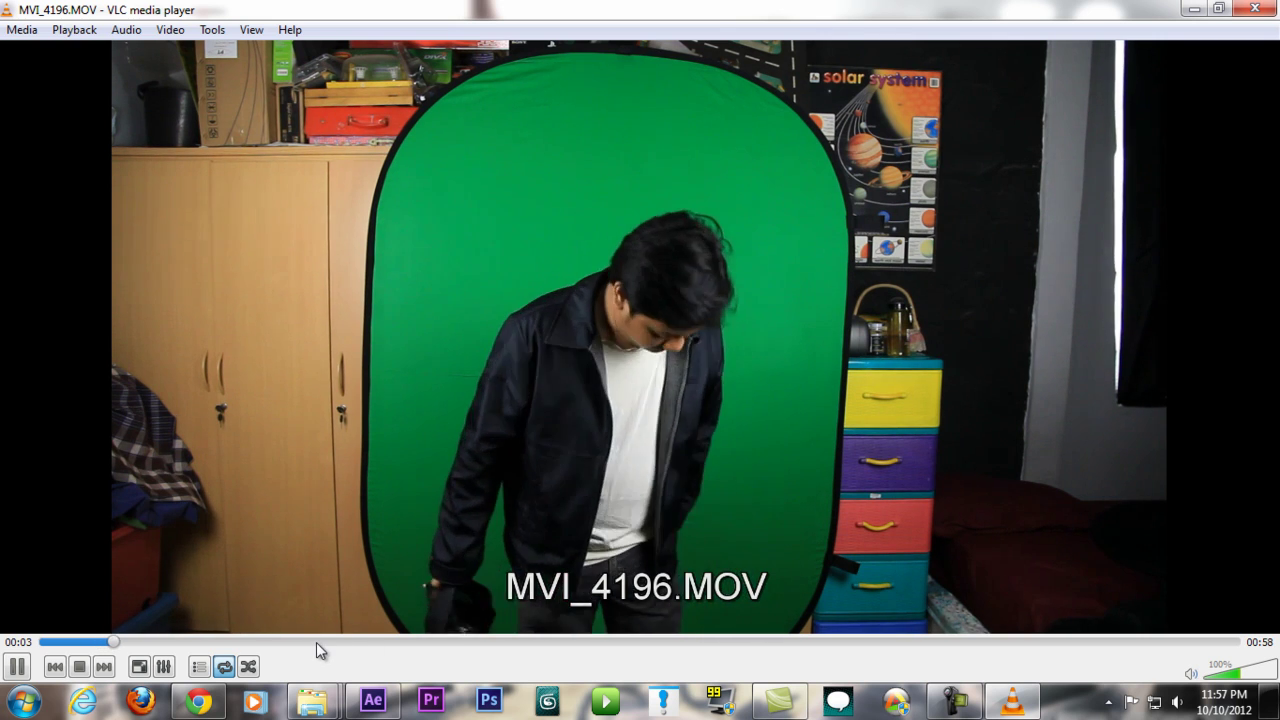
left_click(316, 642)
key("space")
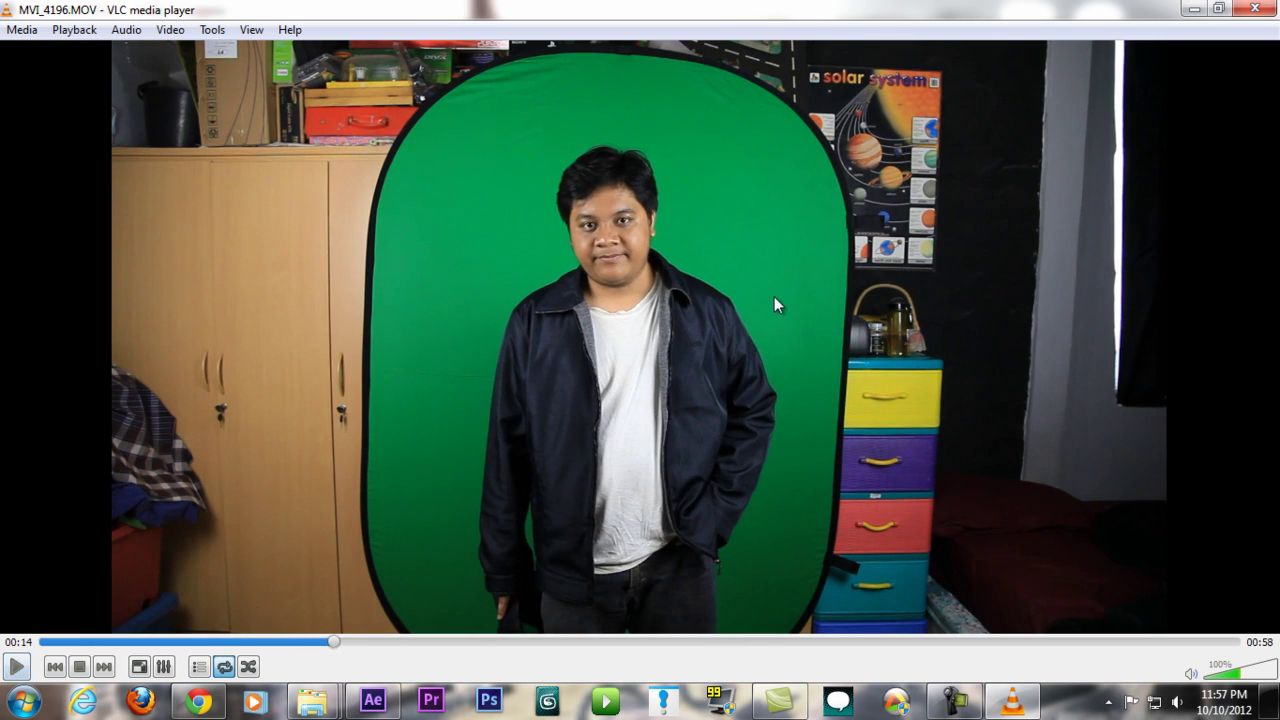
left_click(1218, 8)
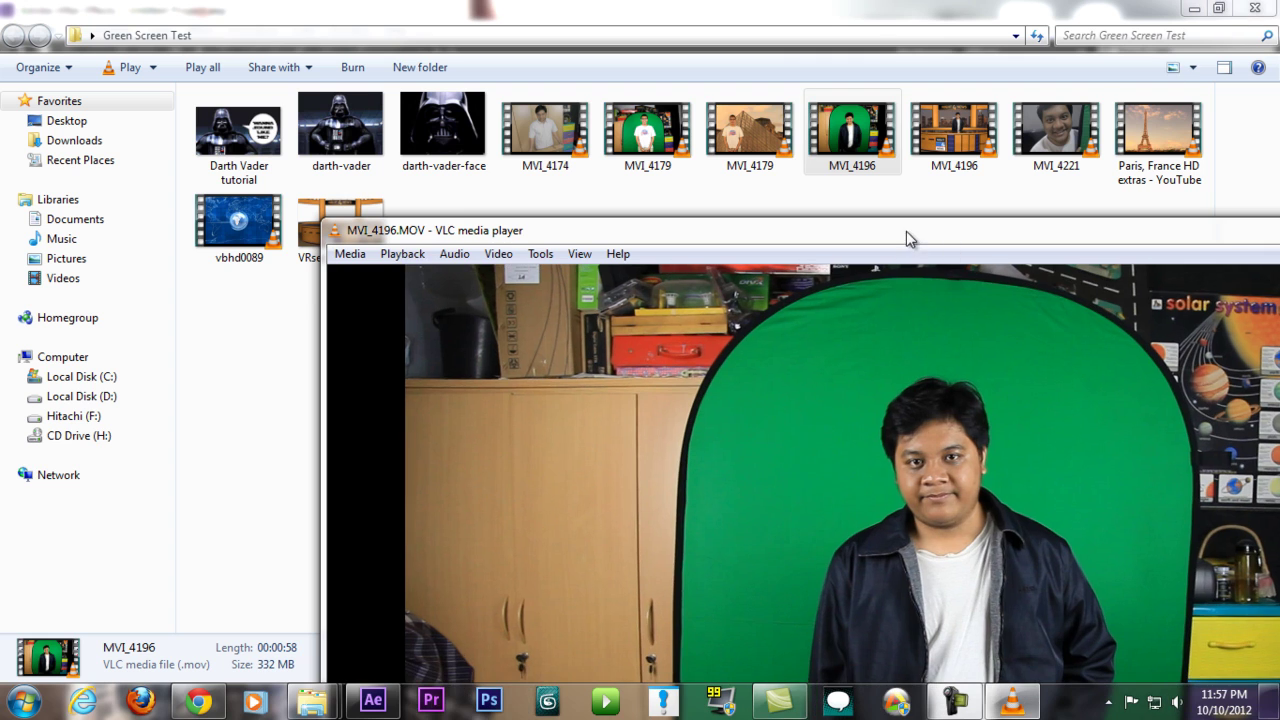
left_click_drag(906, 231, 619, 17)
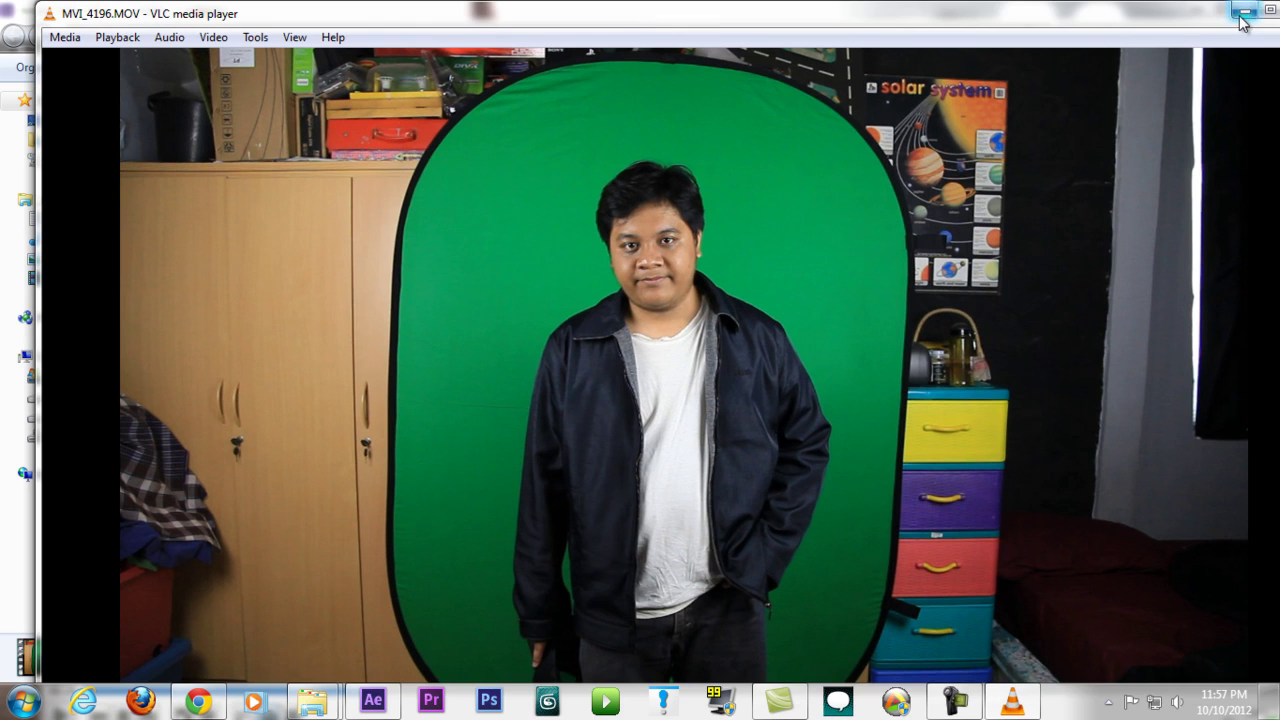
Look at the TubeTape storefront in Chrome, check the paused green-screen clip in VLC, and return to the storefront.
left_click(198, 702)
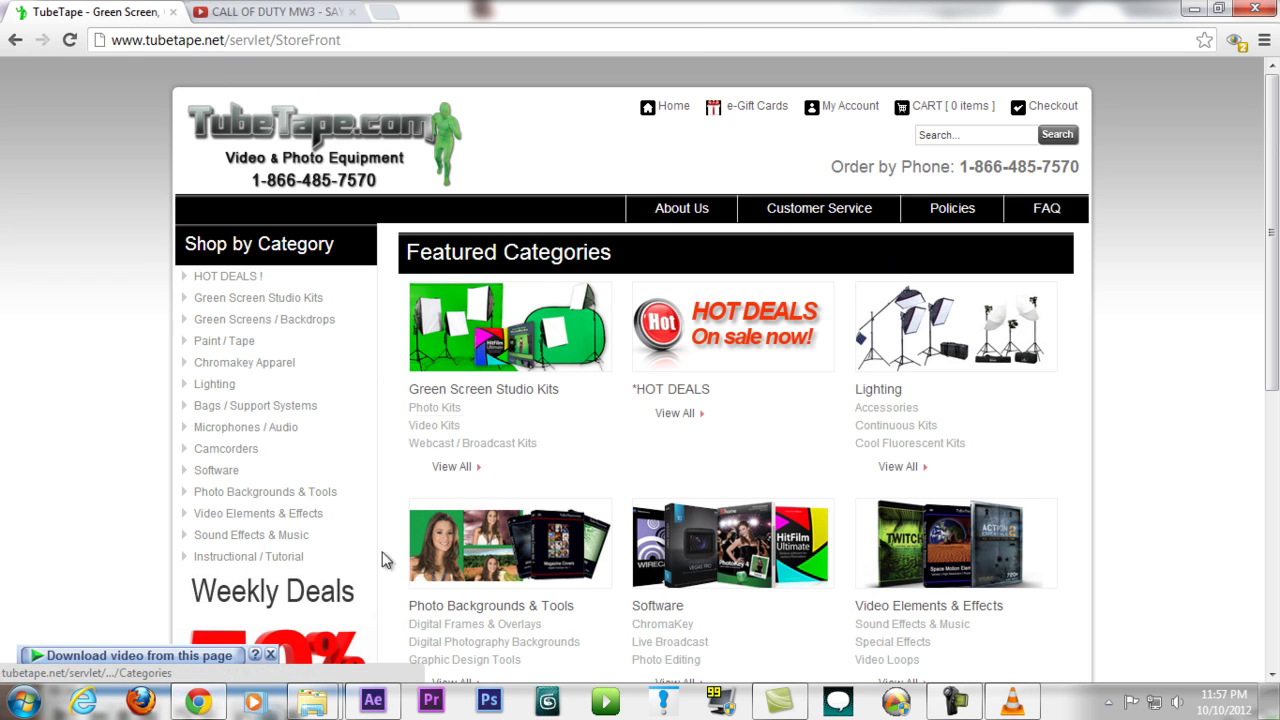
mouse_move(312, 702)
mouse_move(422, 620)
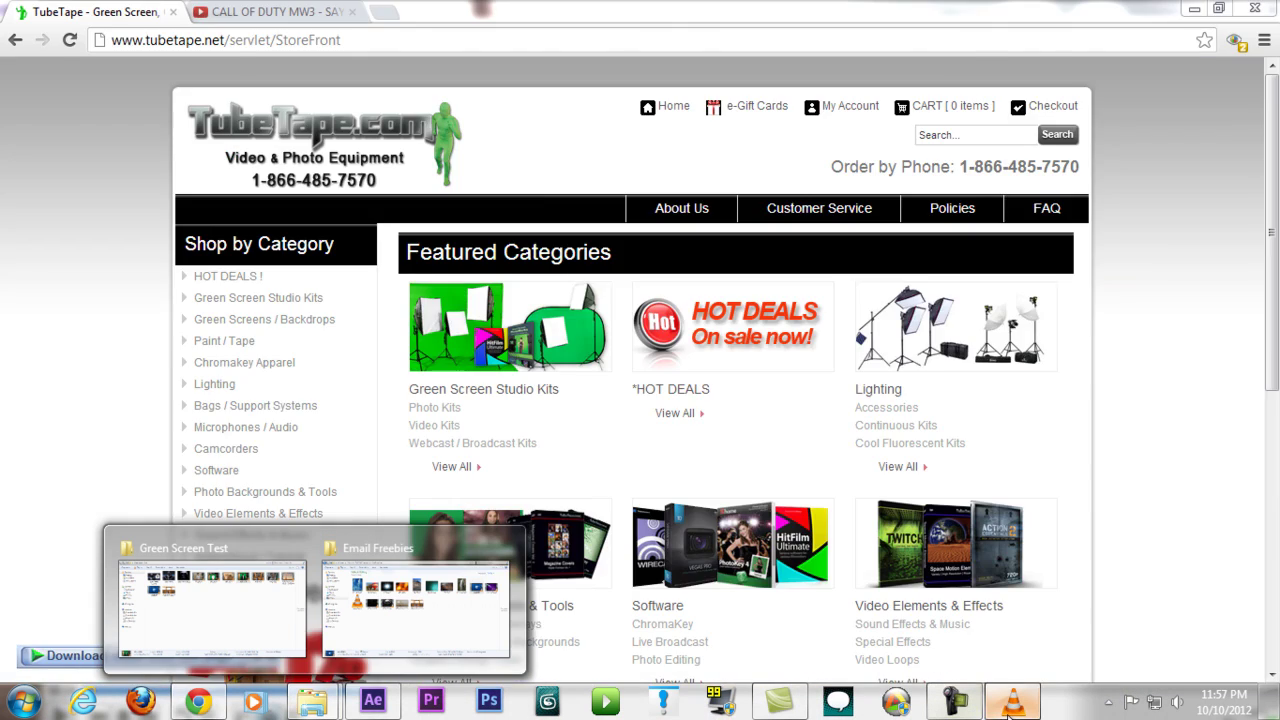
left_click(1012, 702)
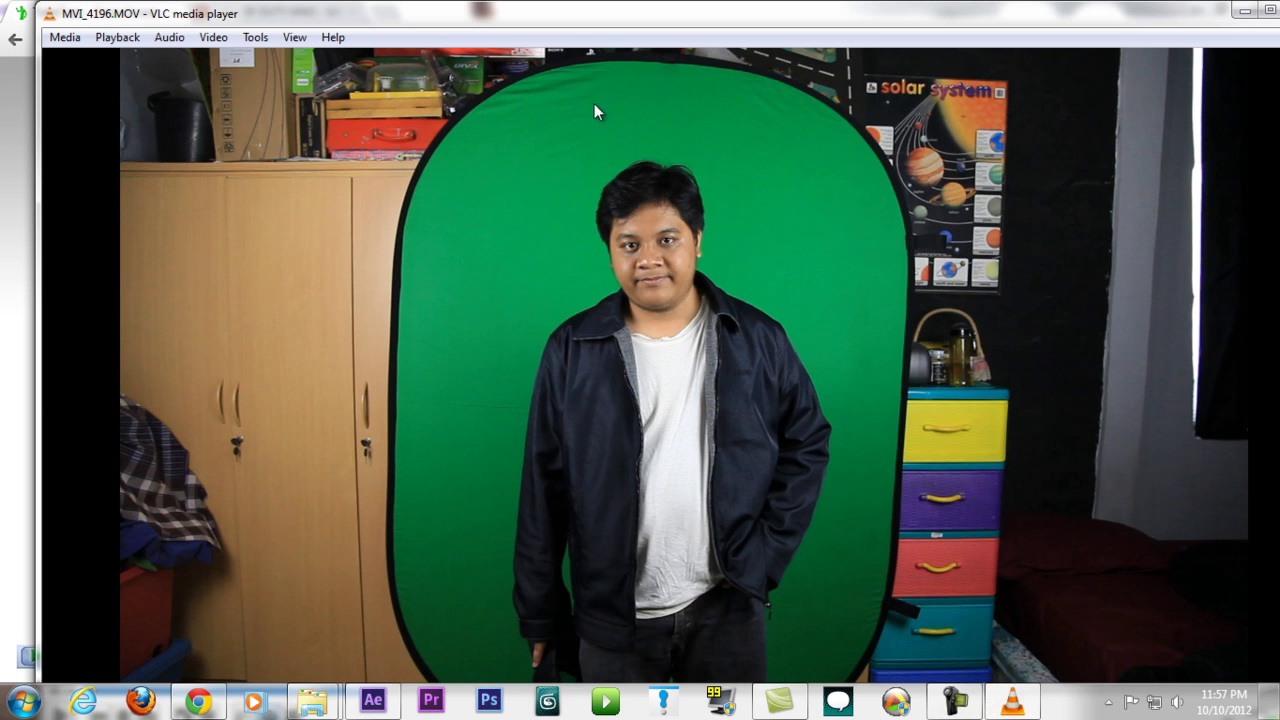
left_click(198, 702)
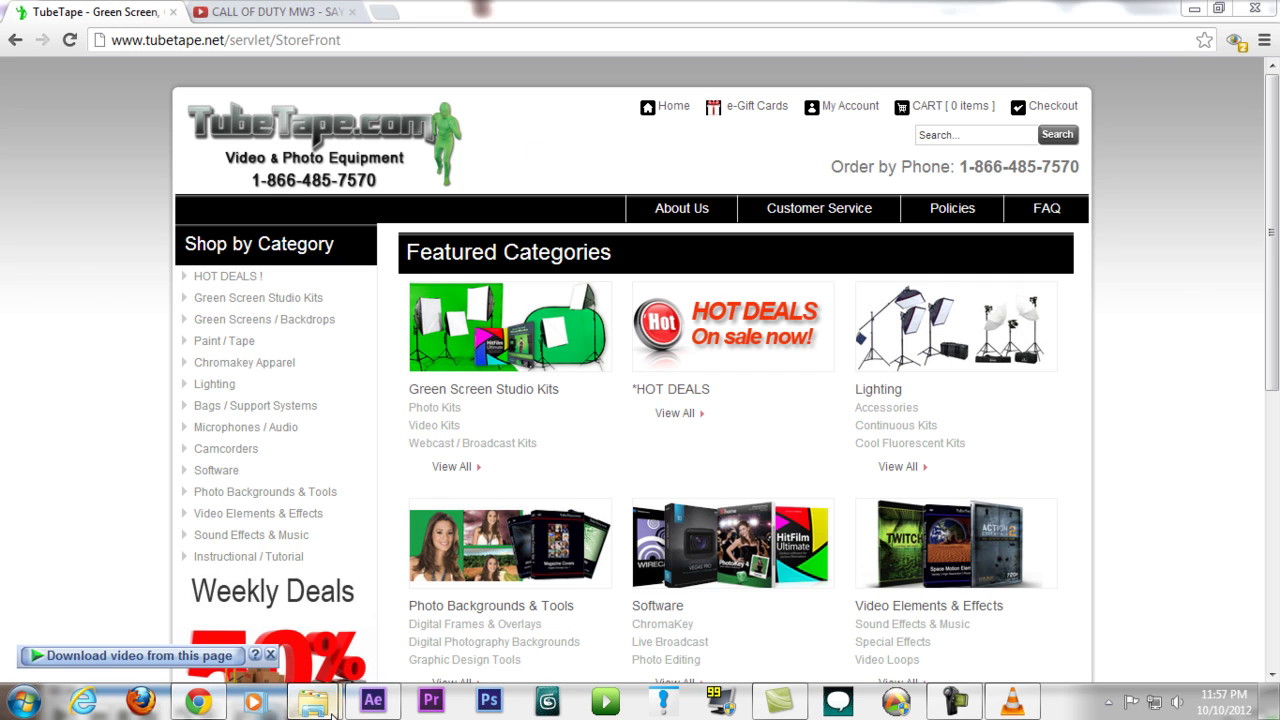
View the VRset_Newsroom background image from the Email Freebies folder inside TUBETAPE Freebies, and close the viewer.
mouse_move(312, 700)
left_click(440, 585)
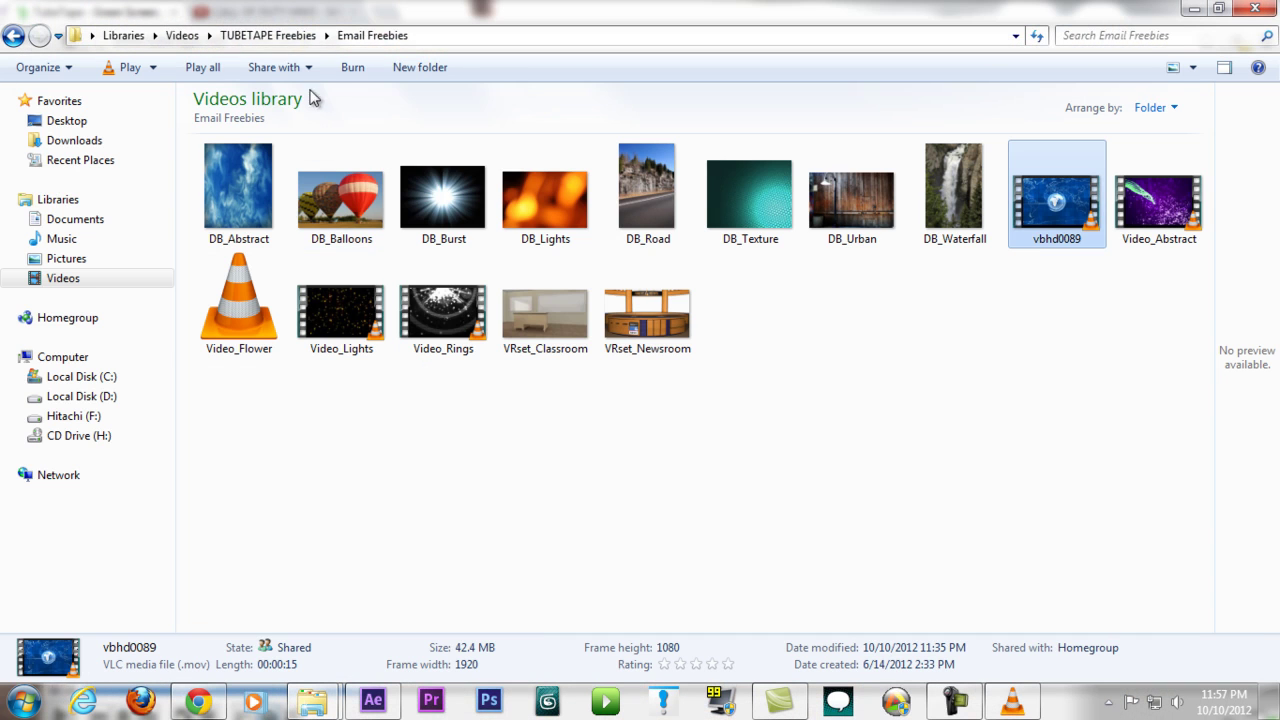
left_click(297, 38)
left_click(560, 205)
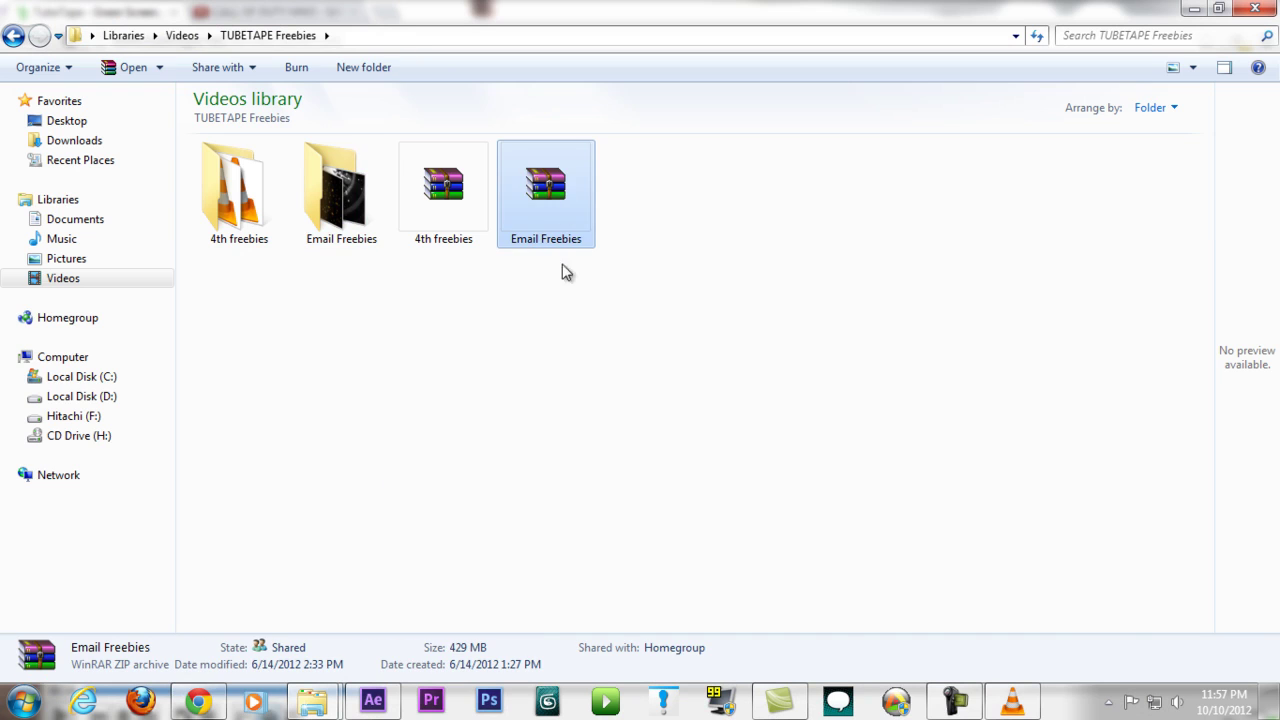
double_click(349, 213)
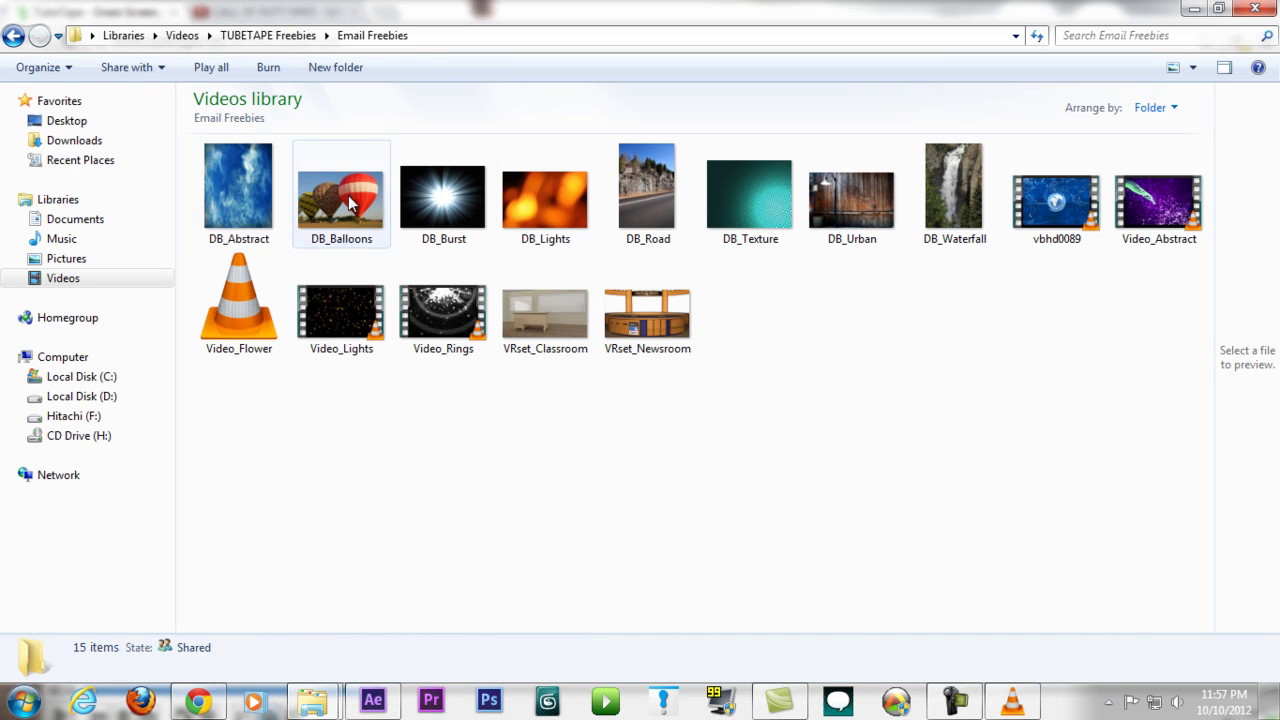
double_click(650, 315)
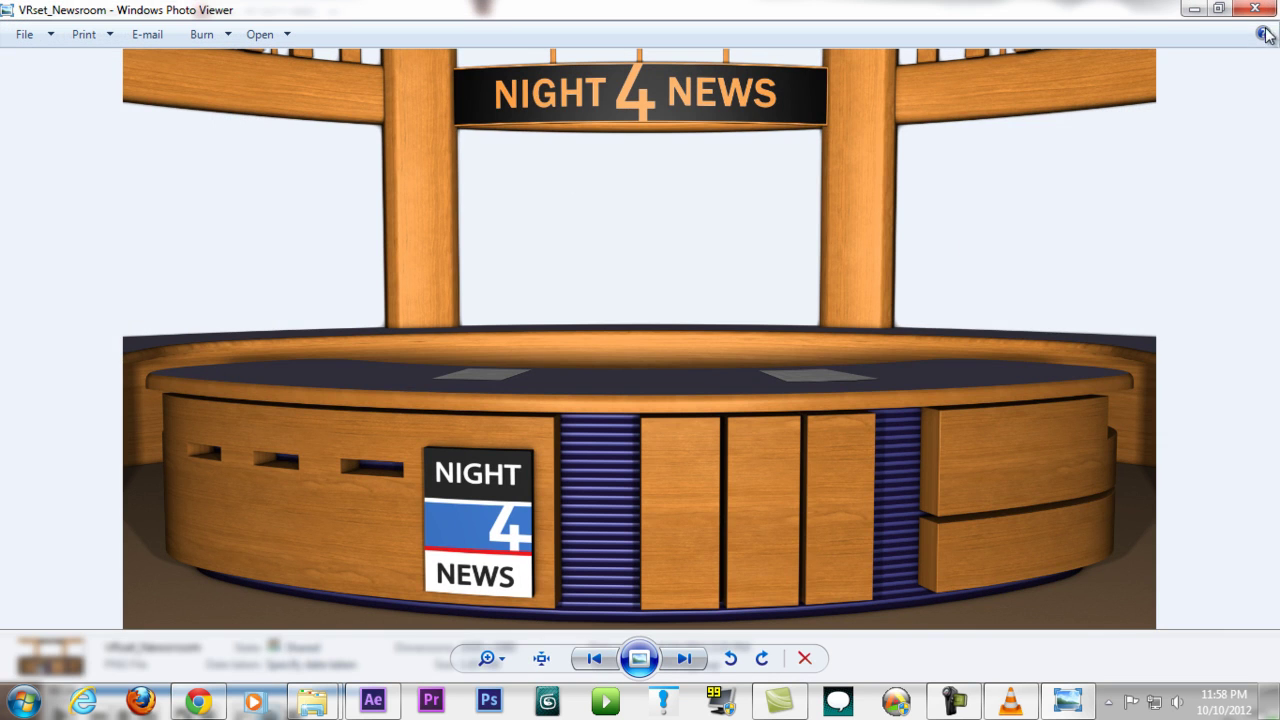
left_click(1254, 8)
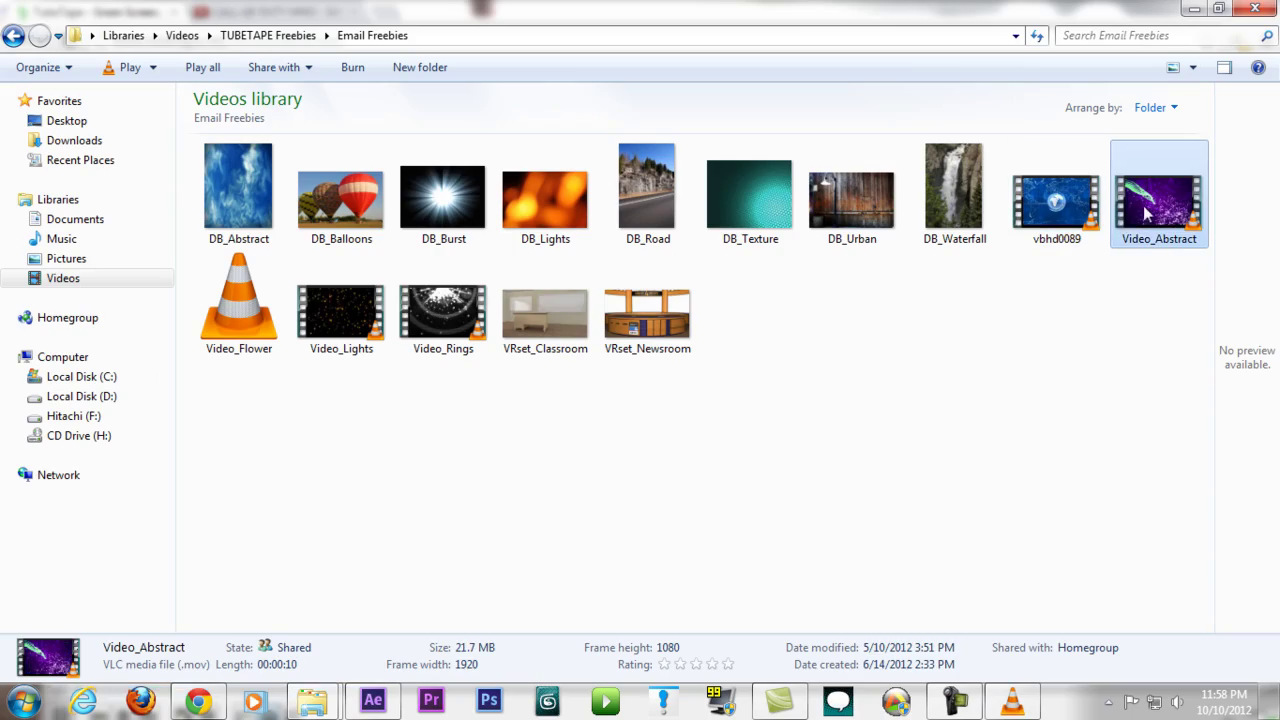
Preview the Video_Abstract and vbhd0089 clips and look over the other files in the Email Freebies folder.
key("Return")
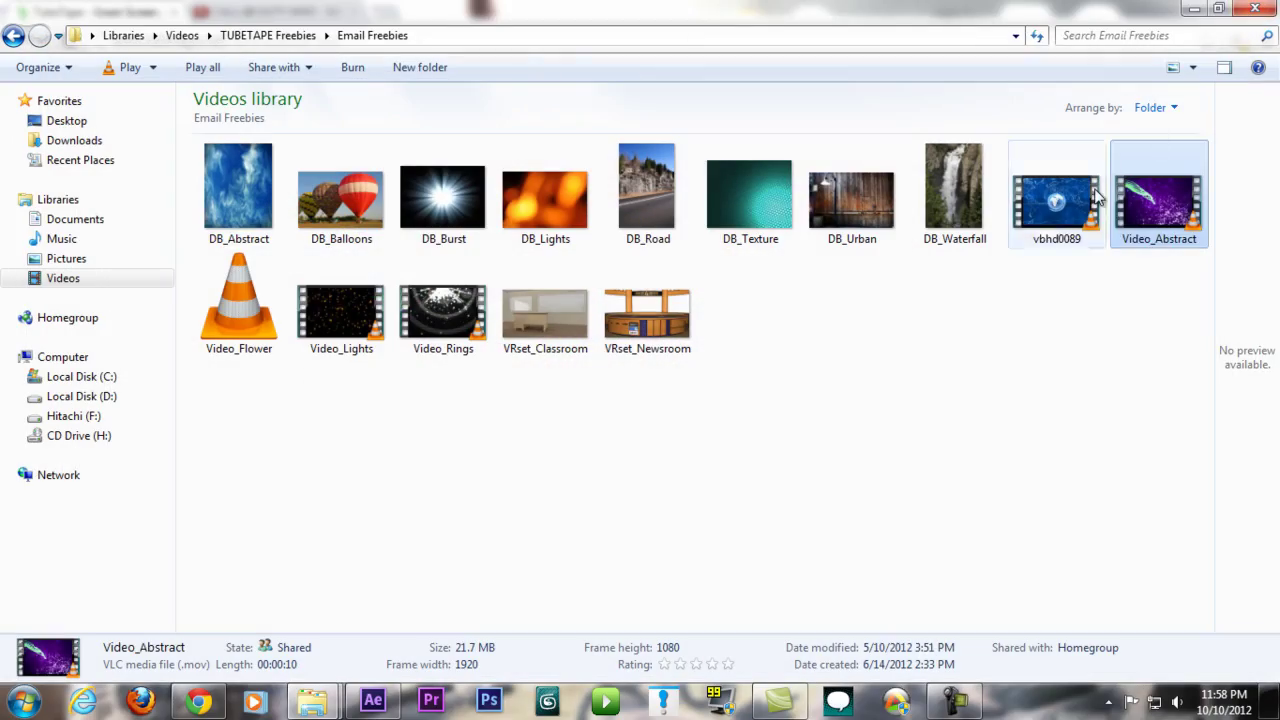
double_click(1097, 197)
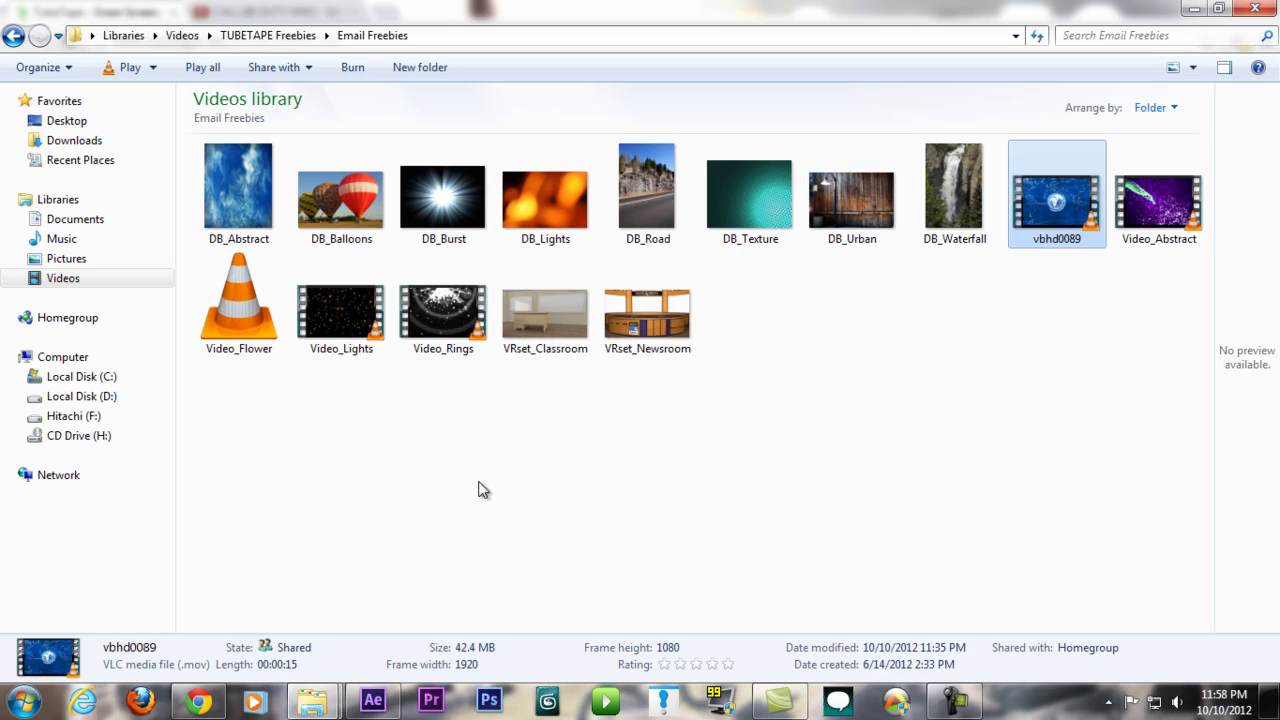
left_click(483, 481)
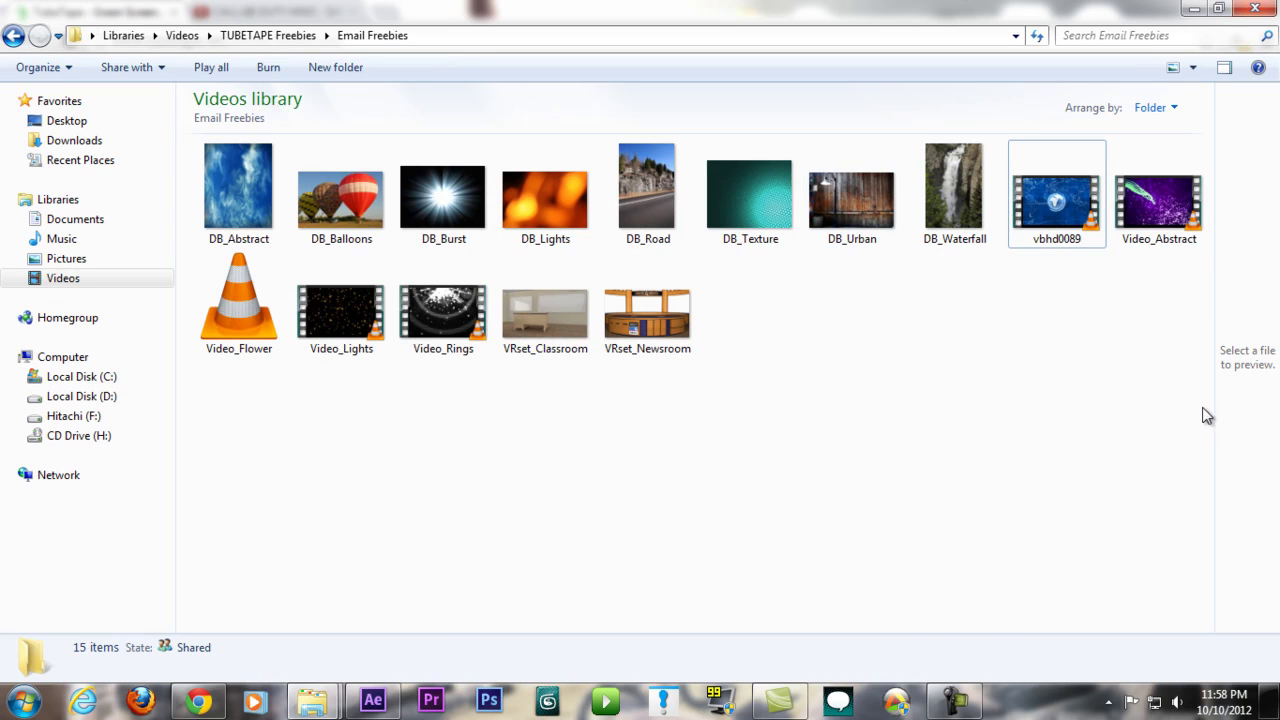
left_click_drag(1120, 477, 196, 142)
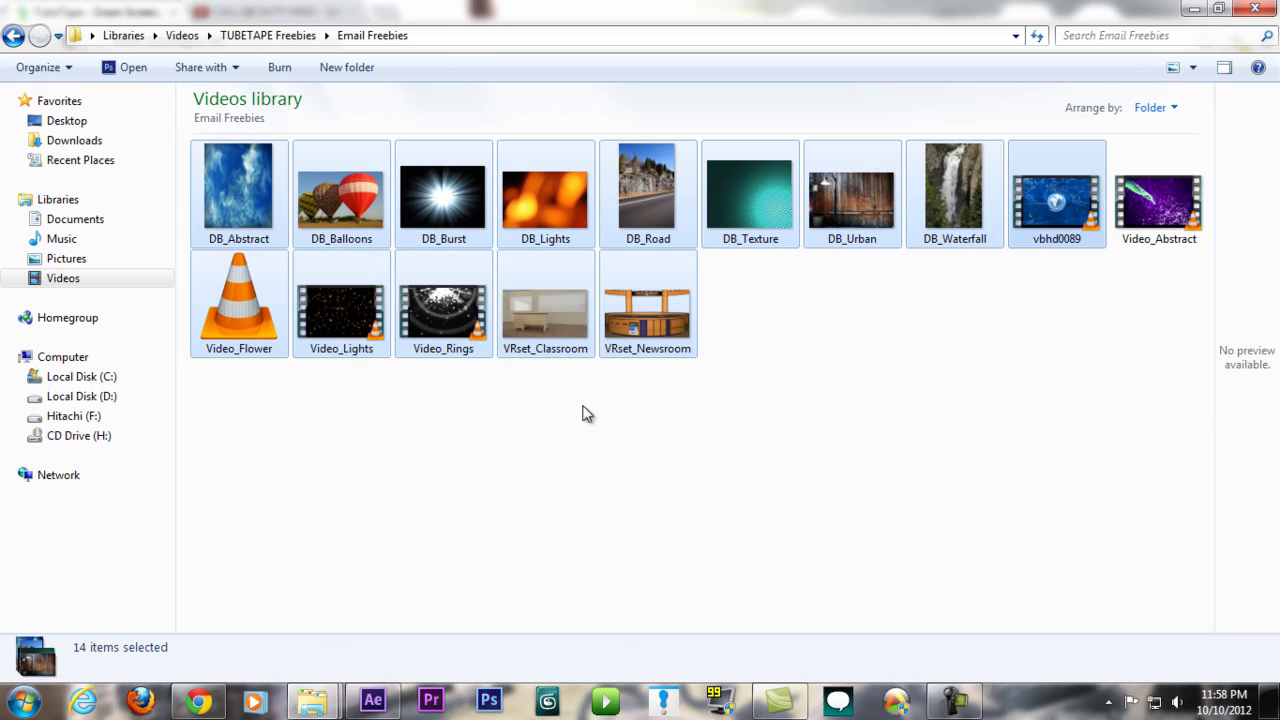
left_click(750, 441)
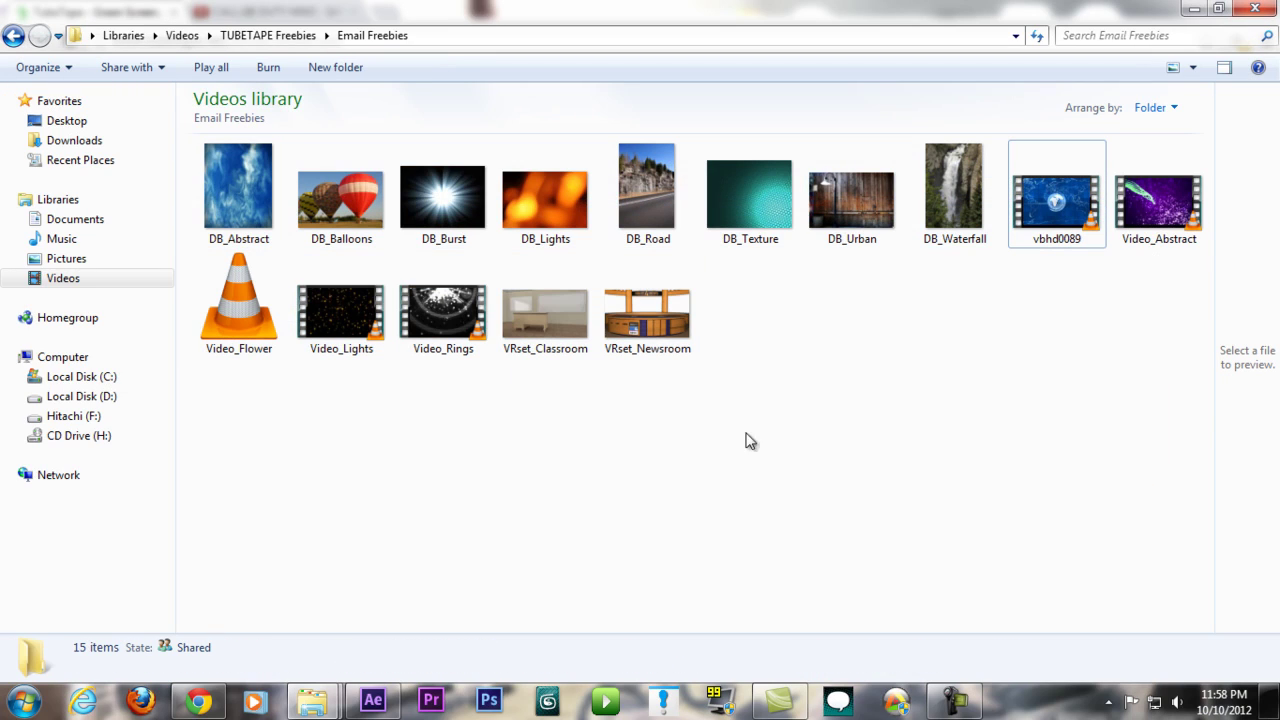
Revisit the TubeTape storefront in Chrome and switch back to After Effects.
left_click(199, 700)
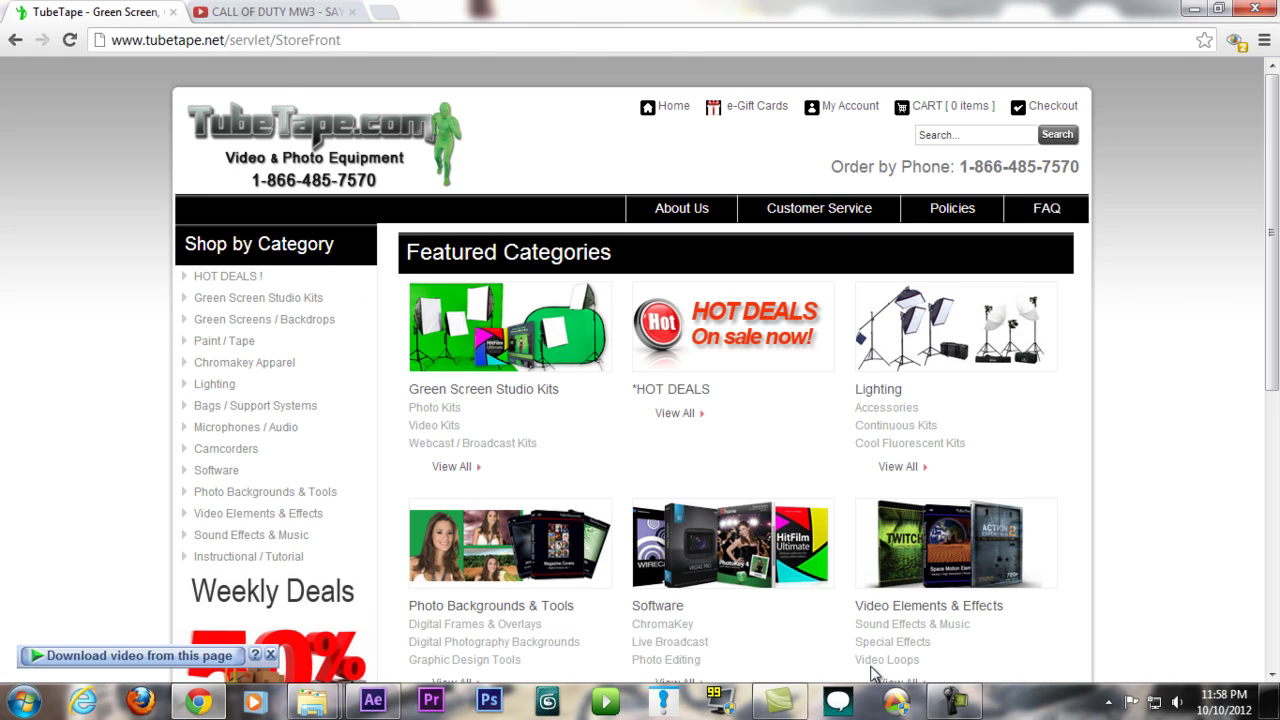
left_click(957, 700)
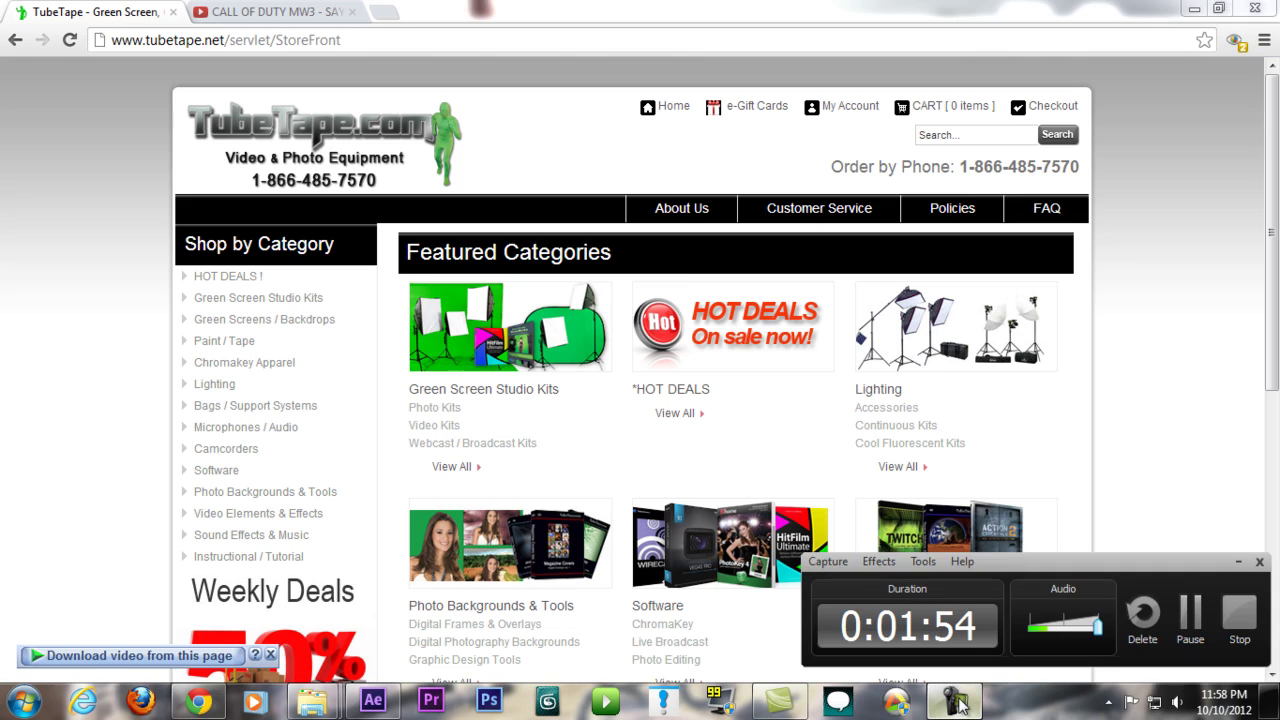
left_click(373, 700)
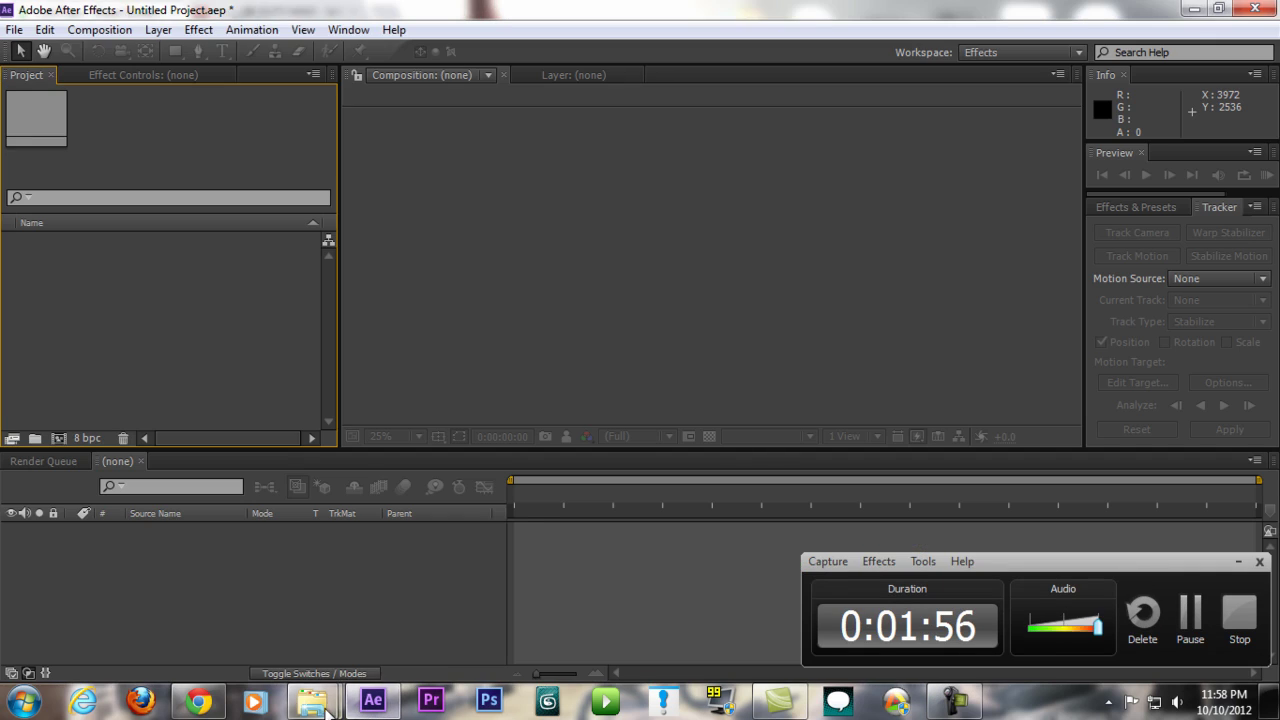
Play MVI_4196.MOV from the Green Screen Test folder, view it full screen paused at about 10 seconds, and exit full screen.
mouse_move(313, 700)
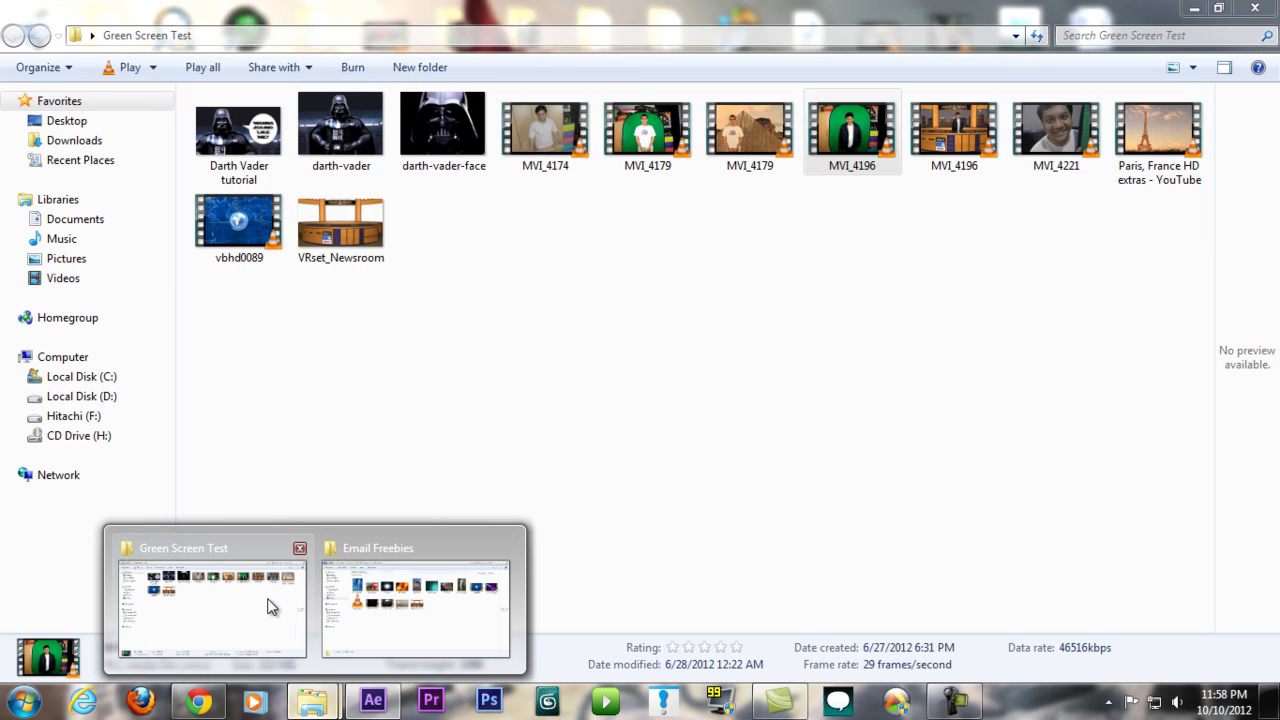
left_click(271, 603)
left_click(846, 205)
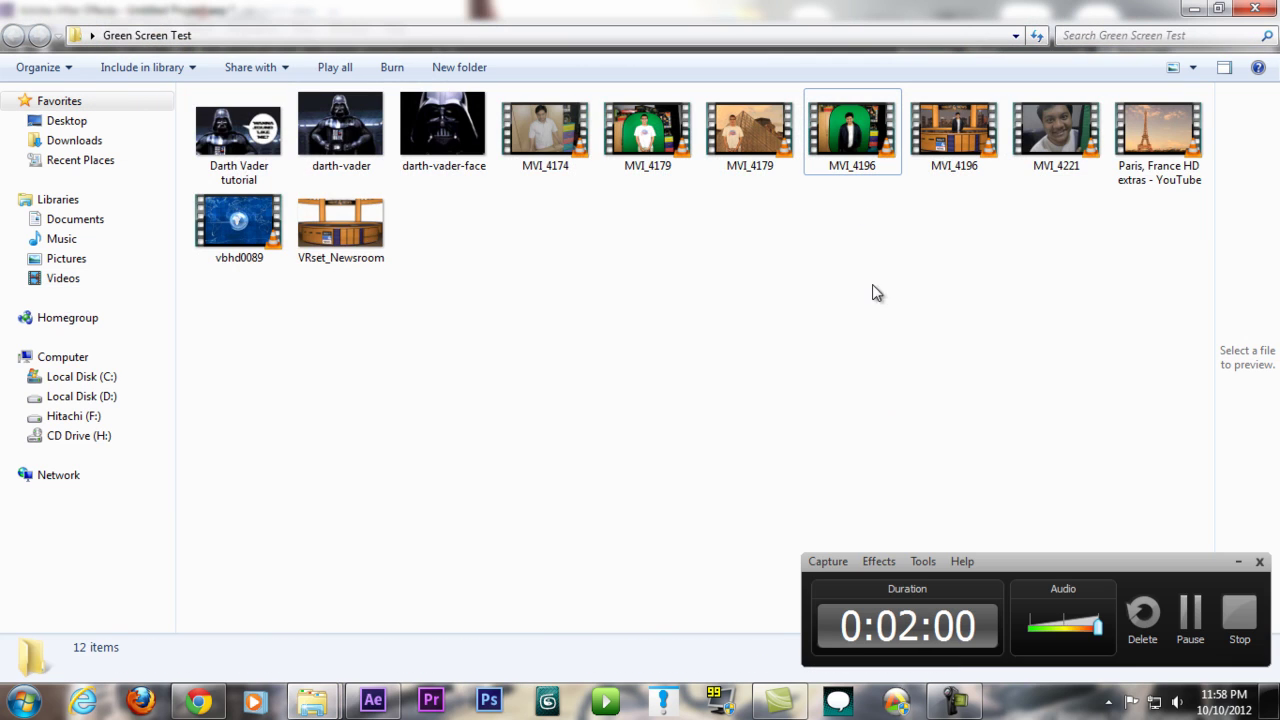
double_click(858, 155)
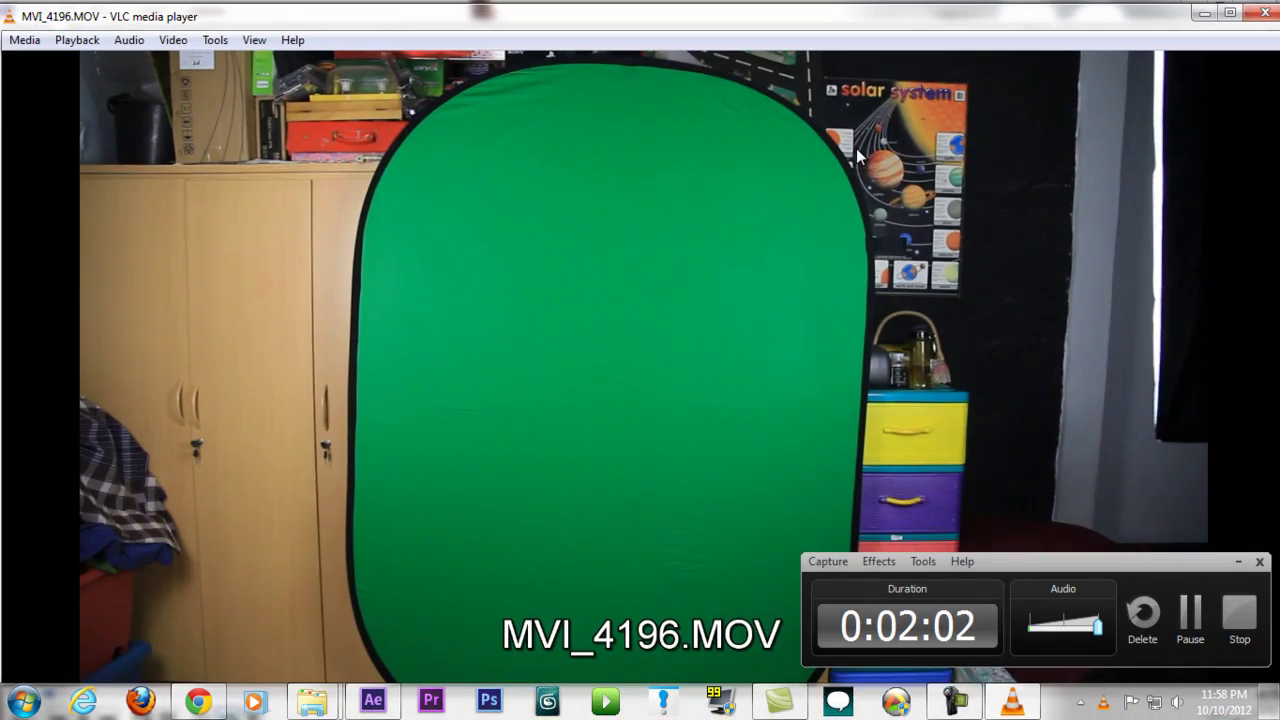
double_click(345, 591)
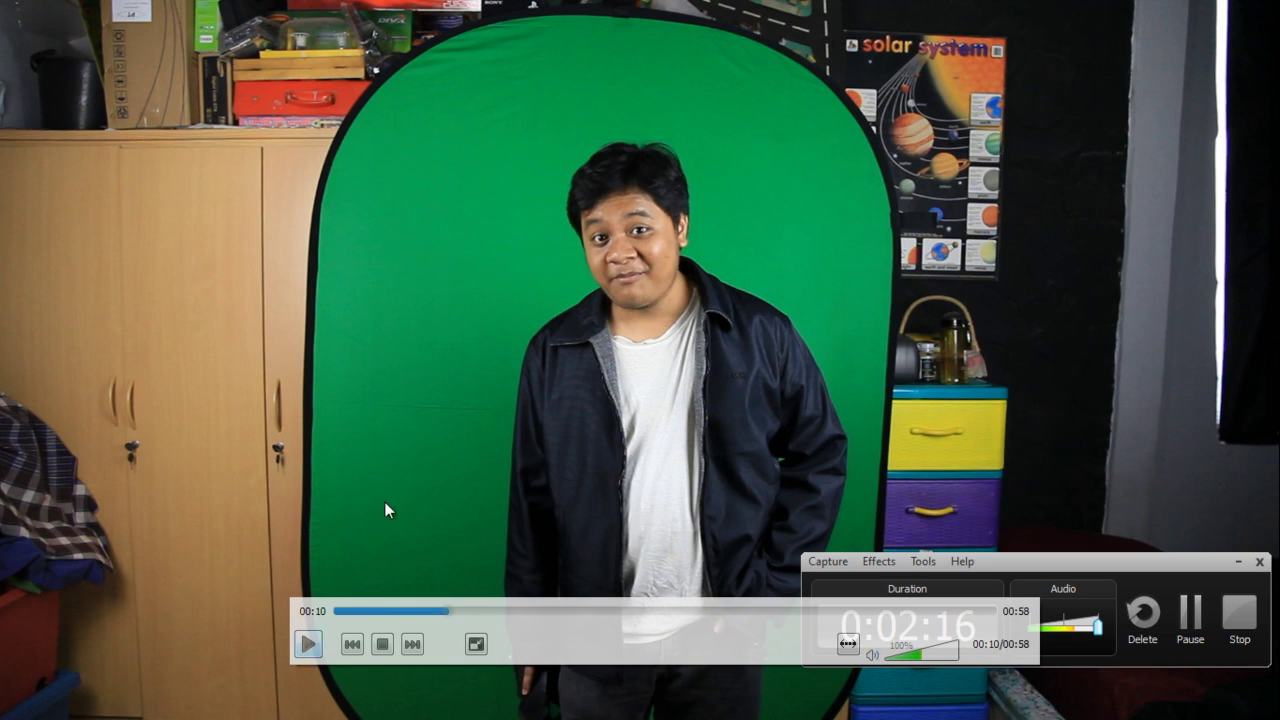
double_click(422, 242)
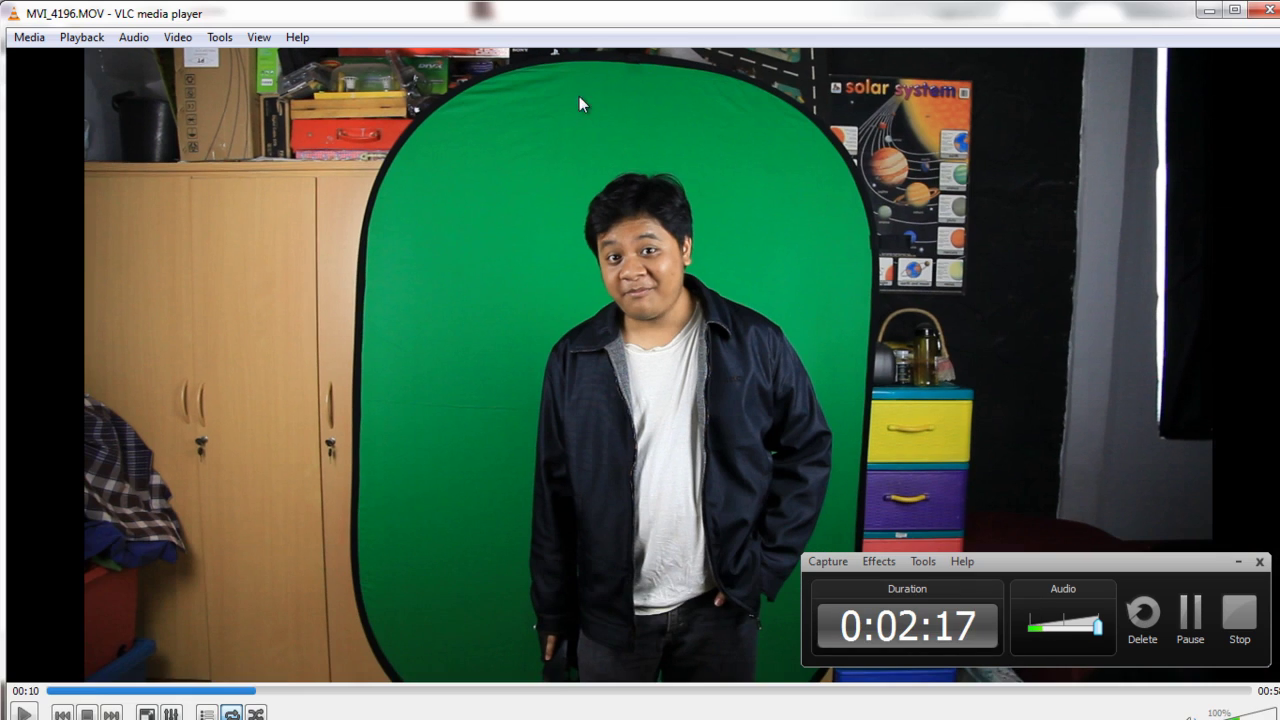
Close the green-screen clip's player and switch to the empty After Effects project.
left_click(1234, 12)
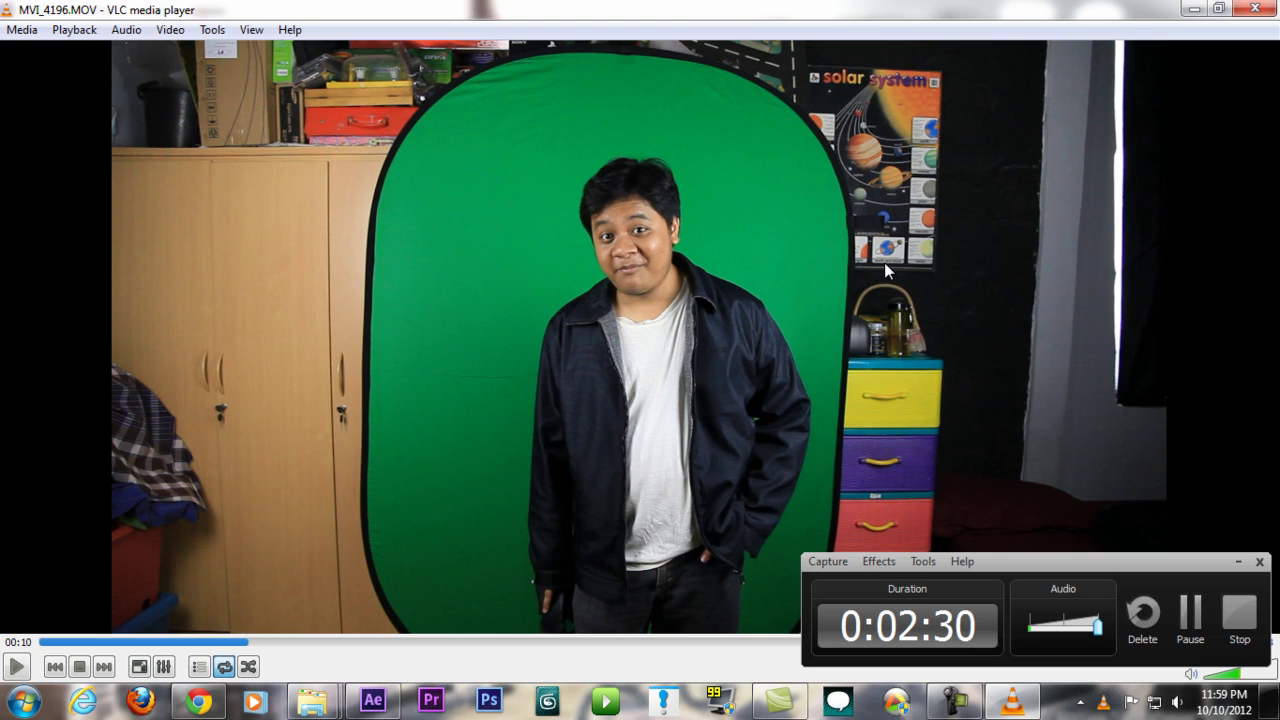
left_click(1255, 8)
left_click(951, 338)
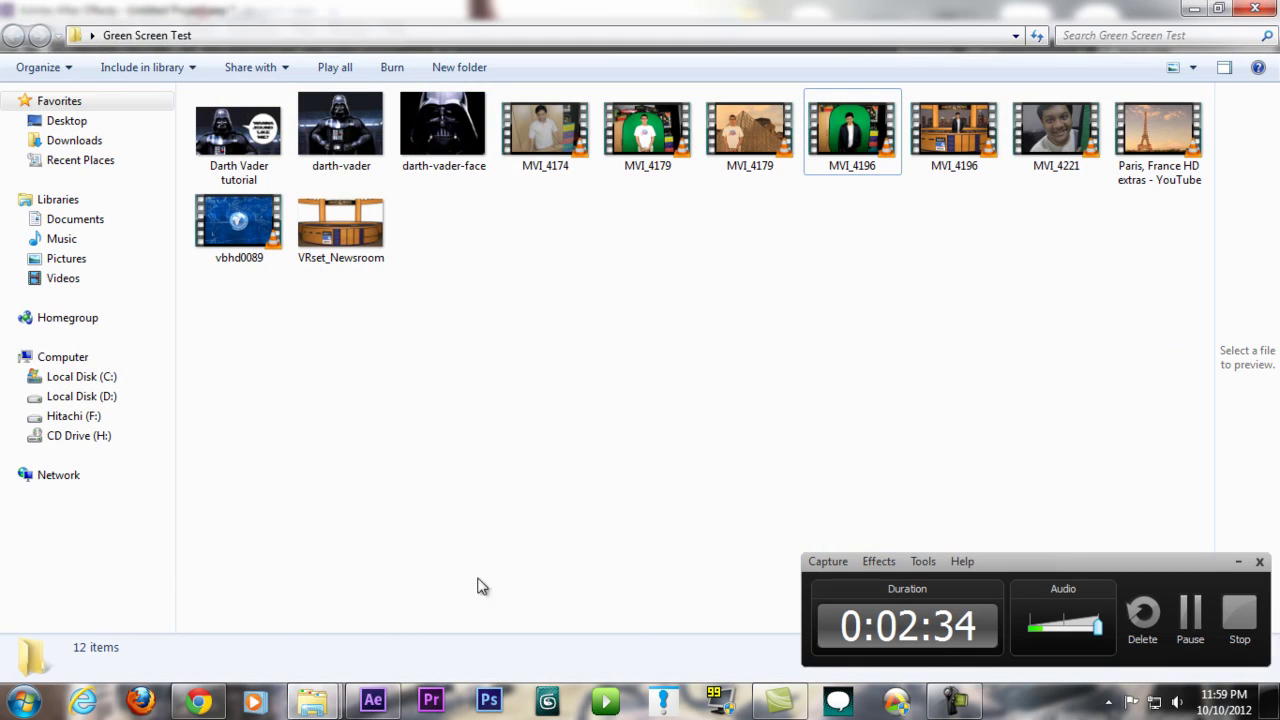
left_click(386, 700)
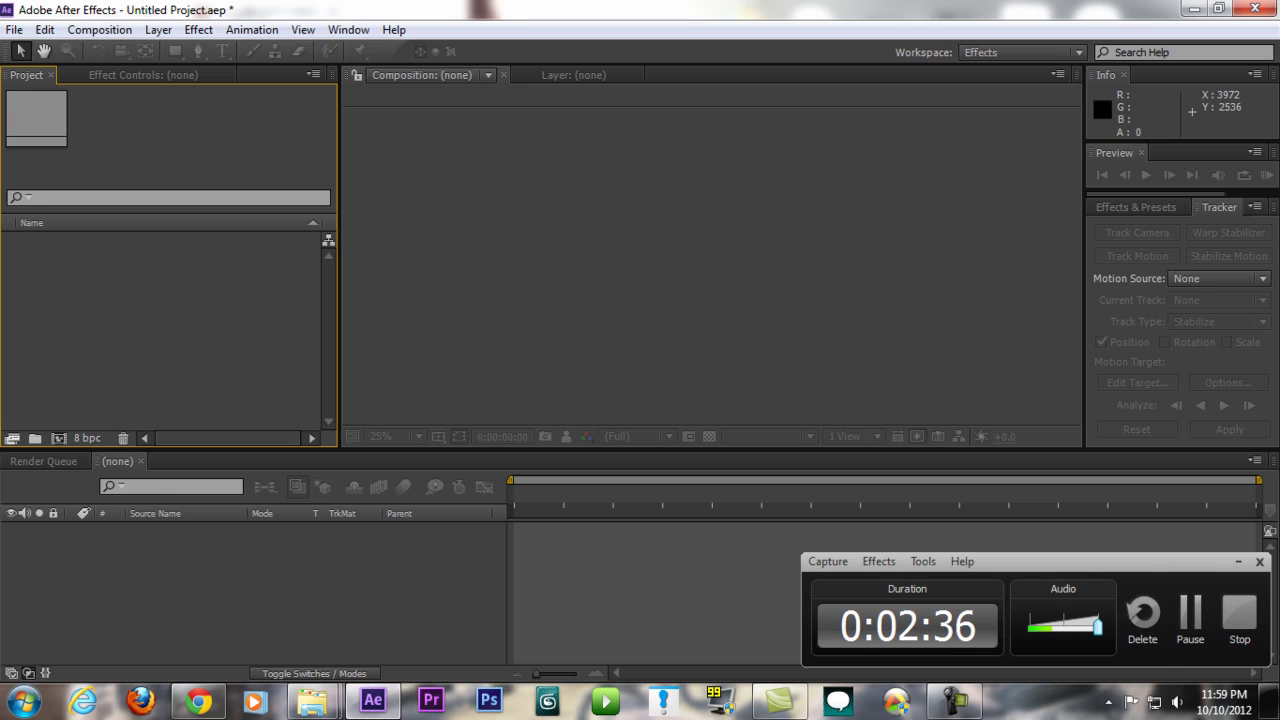
Import the green-screen clip MVI_4196.MOV from the Green Screen Test folder into the After Effects project.
mouse_move(312, 710)
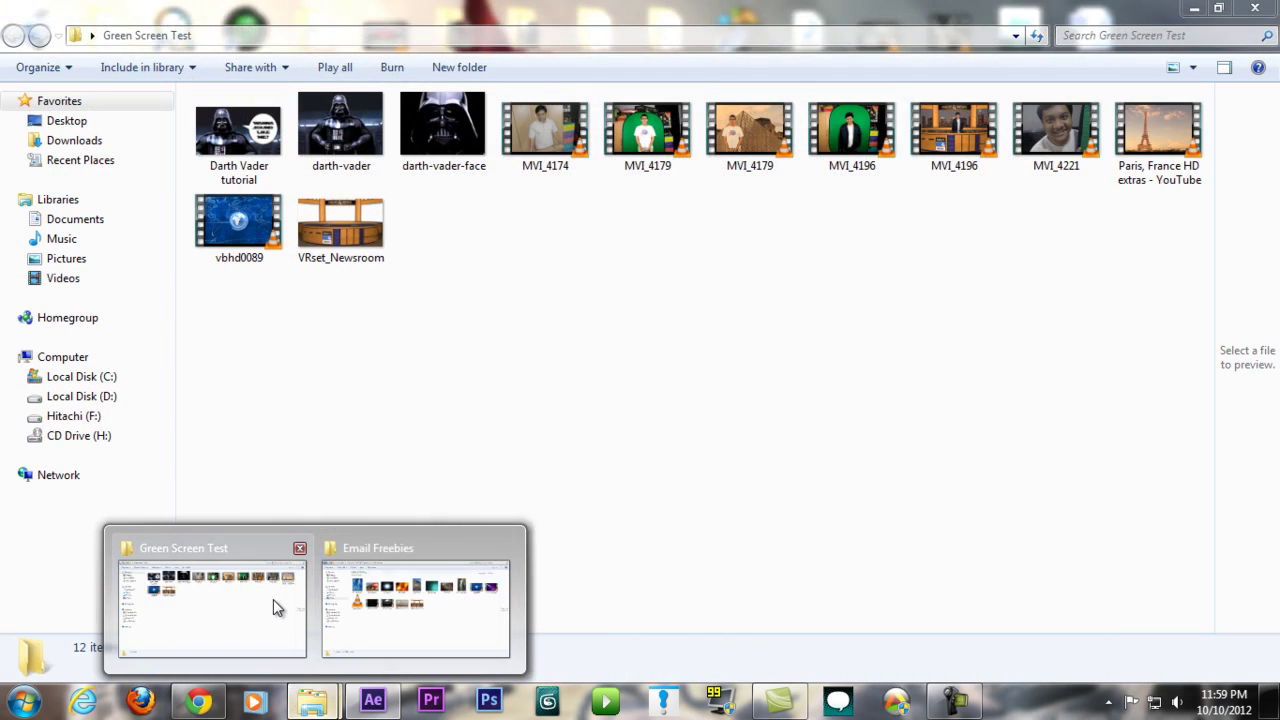
left_click(273, 599)
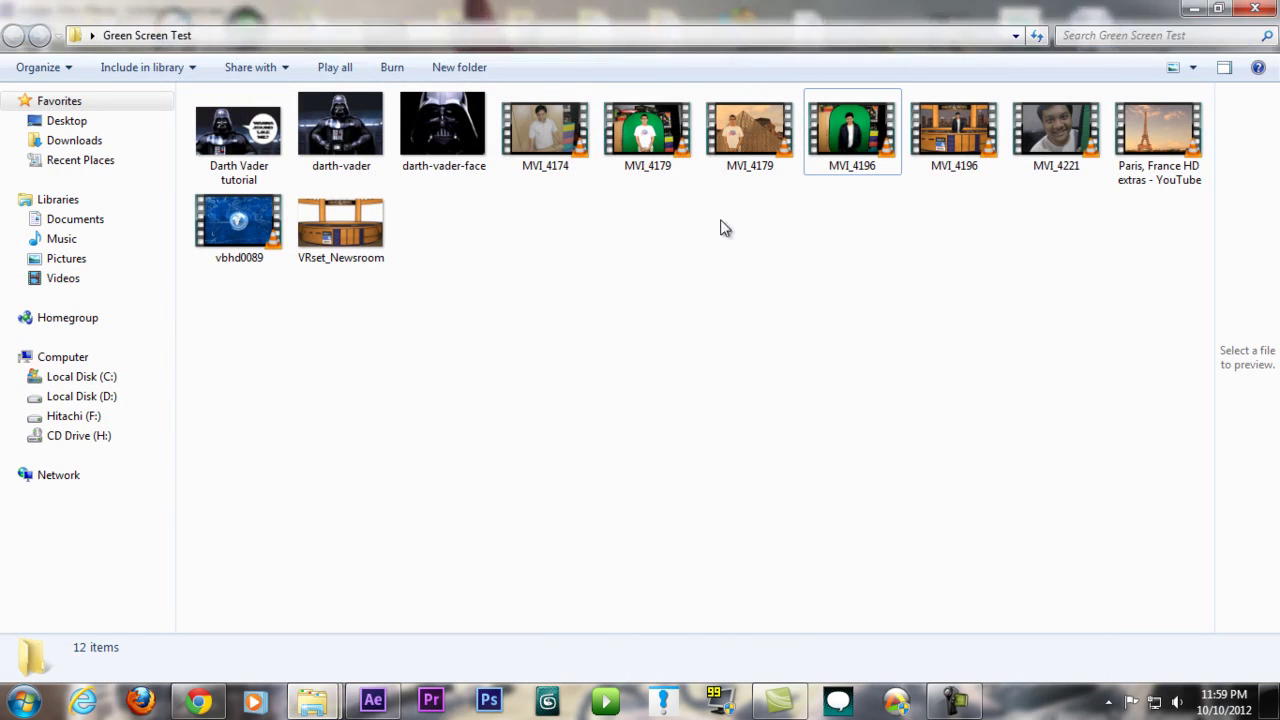
left_click_drag(850, 140, 214, 314)
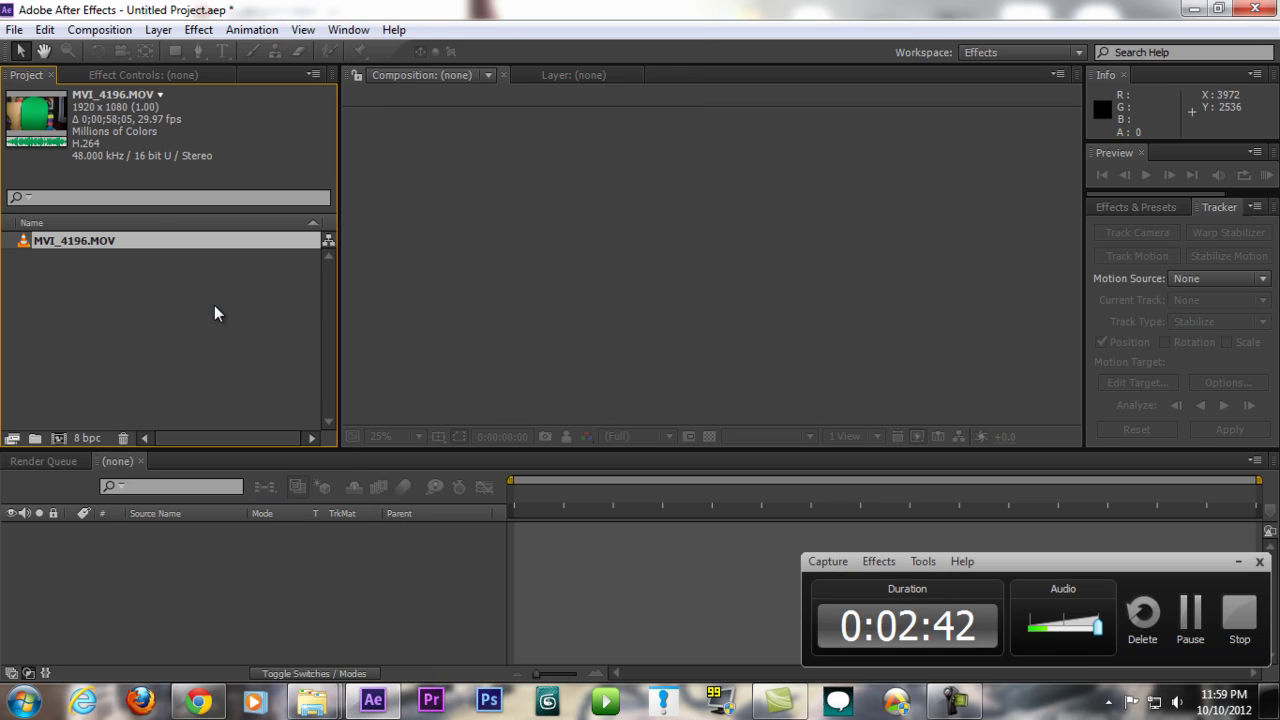
Import VRset_Newsroom.png from the Email Freebies folder into the After Effects project.
mouse_move(315, 700)
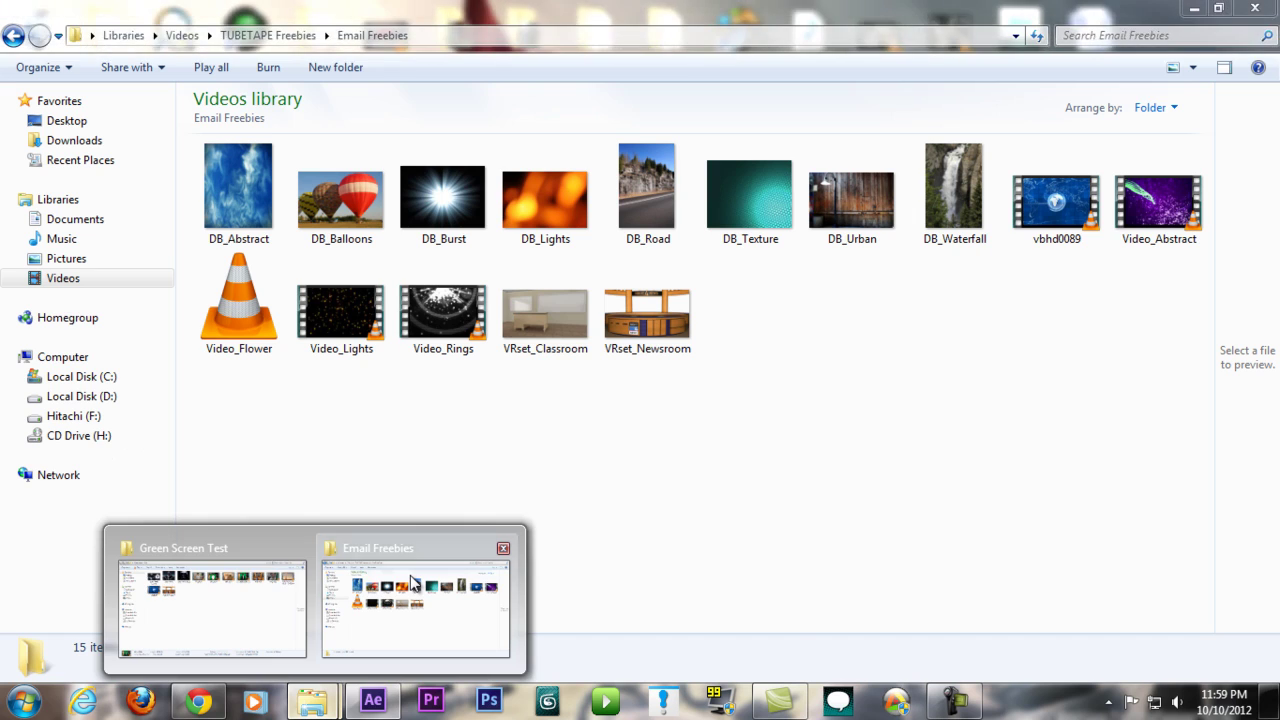
left_click(417, 606)
left_click(690, 324)
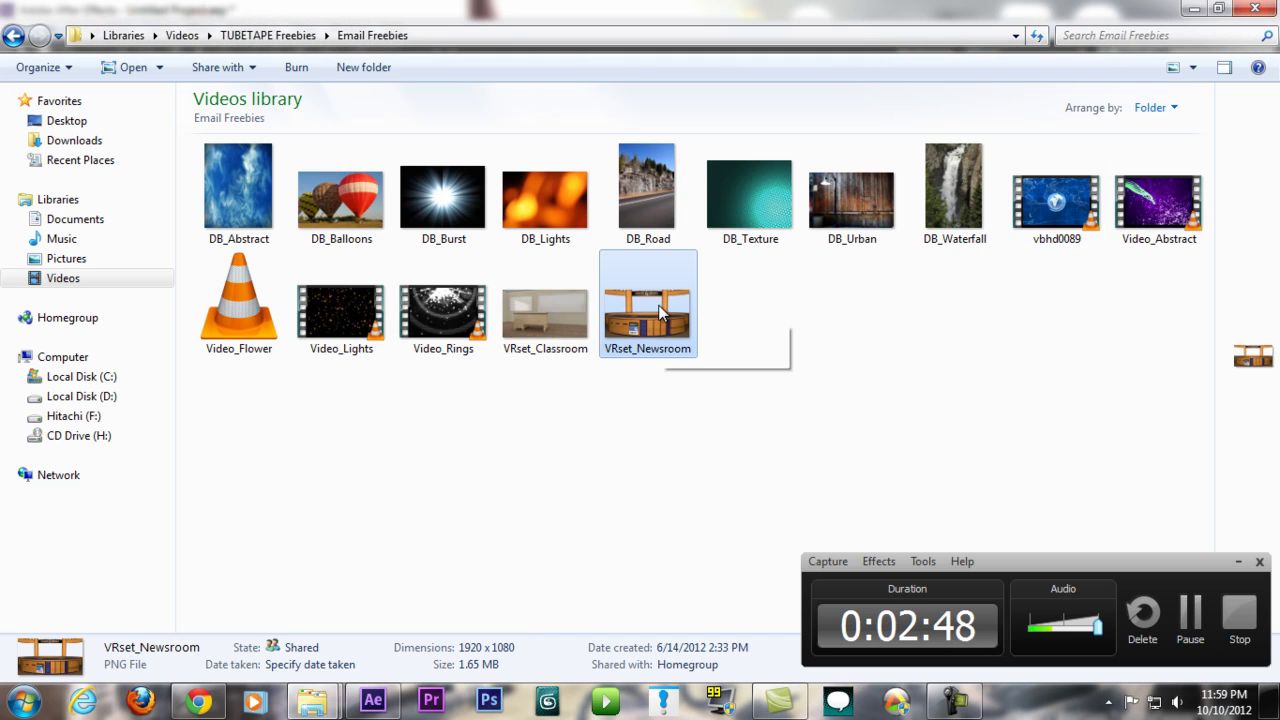
left_click_drag(659, 308, 185, 324)
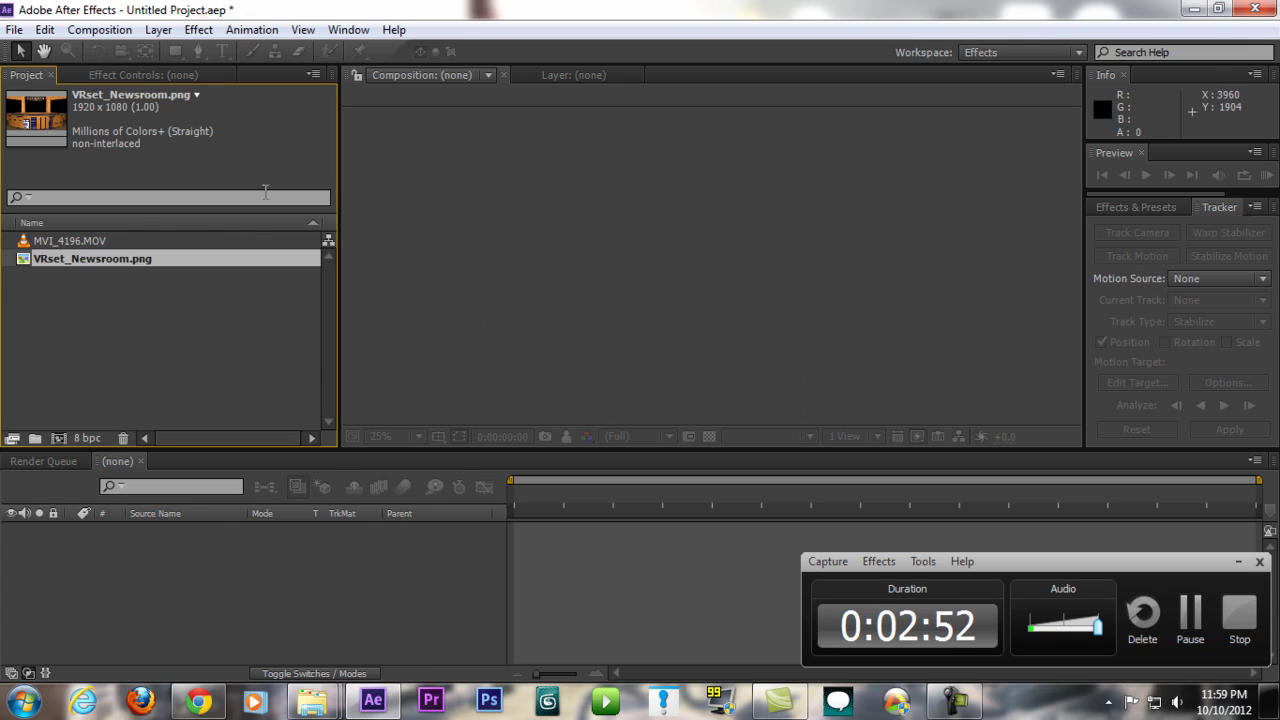
Create a composition from MVI_4196.MOV and show its frame at 0;00;10;26, fitted up to 100% in the viewer.
left_click(138, 242)
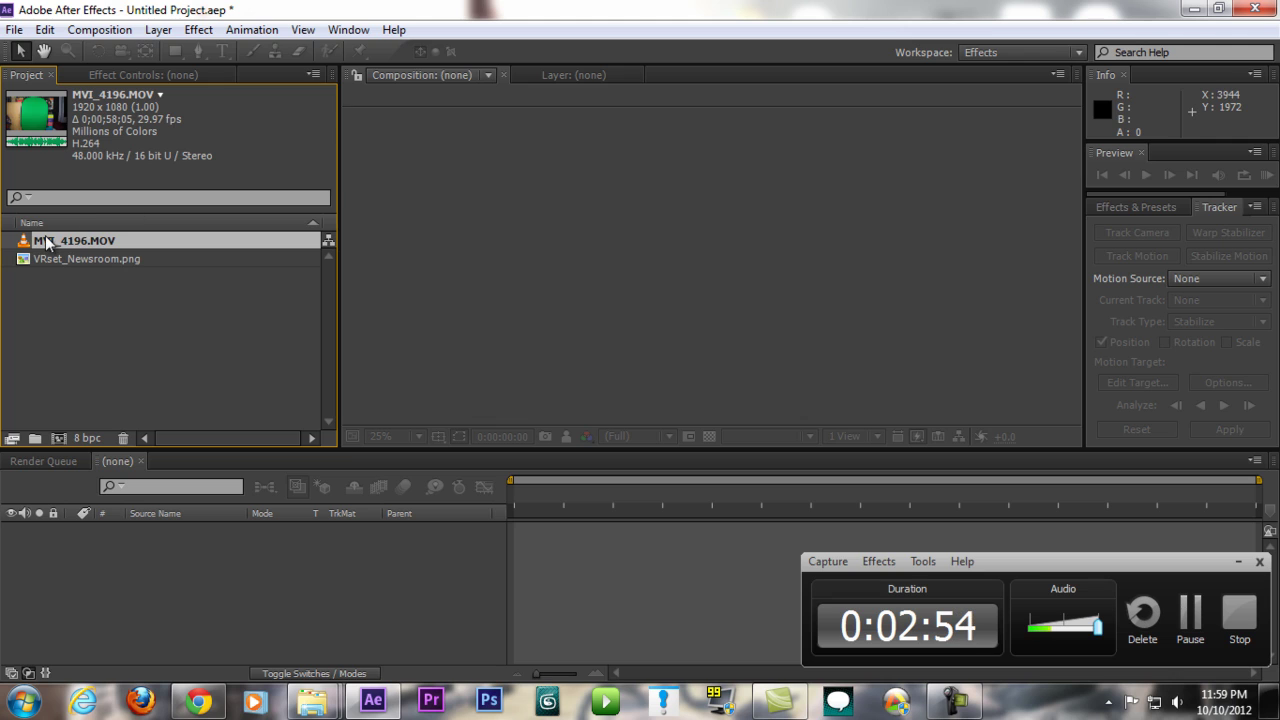
left_click_drag(83, 247, 729, 250)
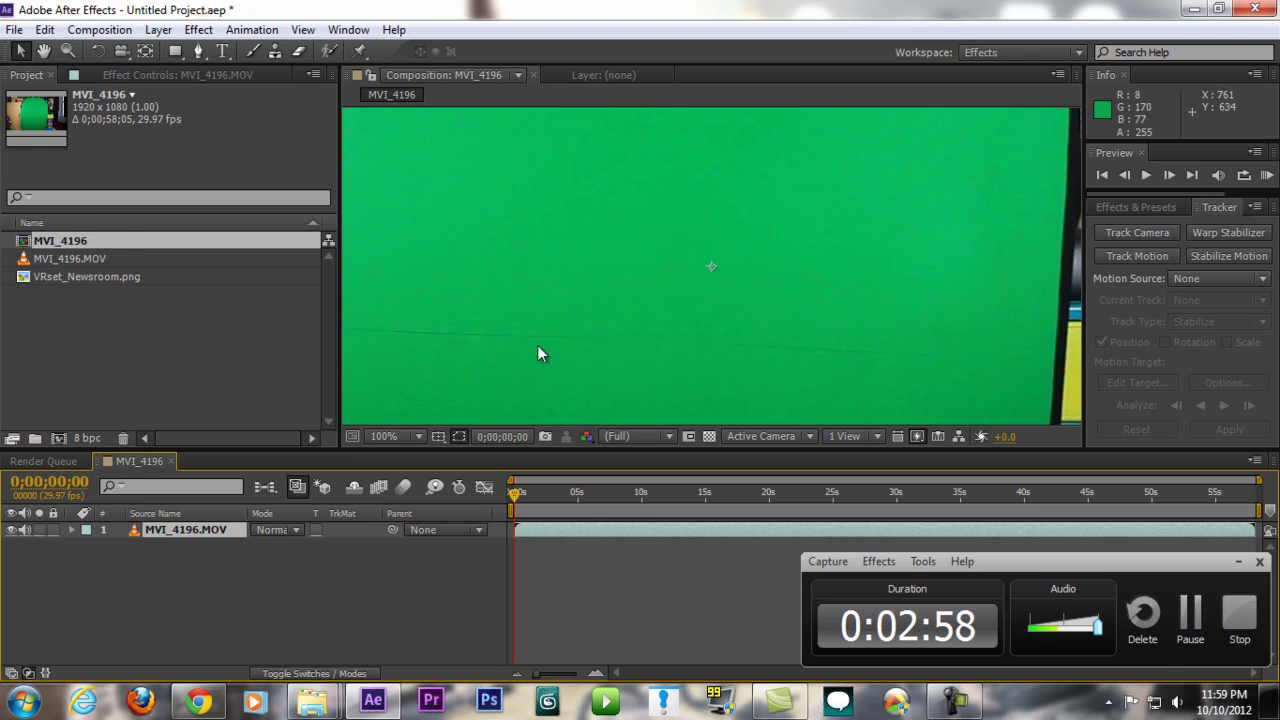
left_click(412, 435)
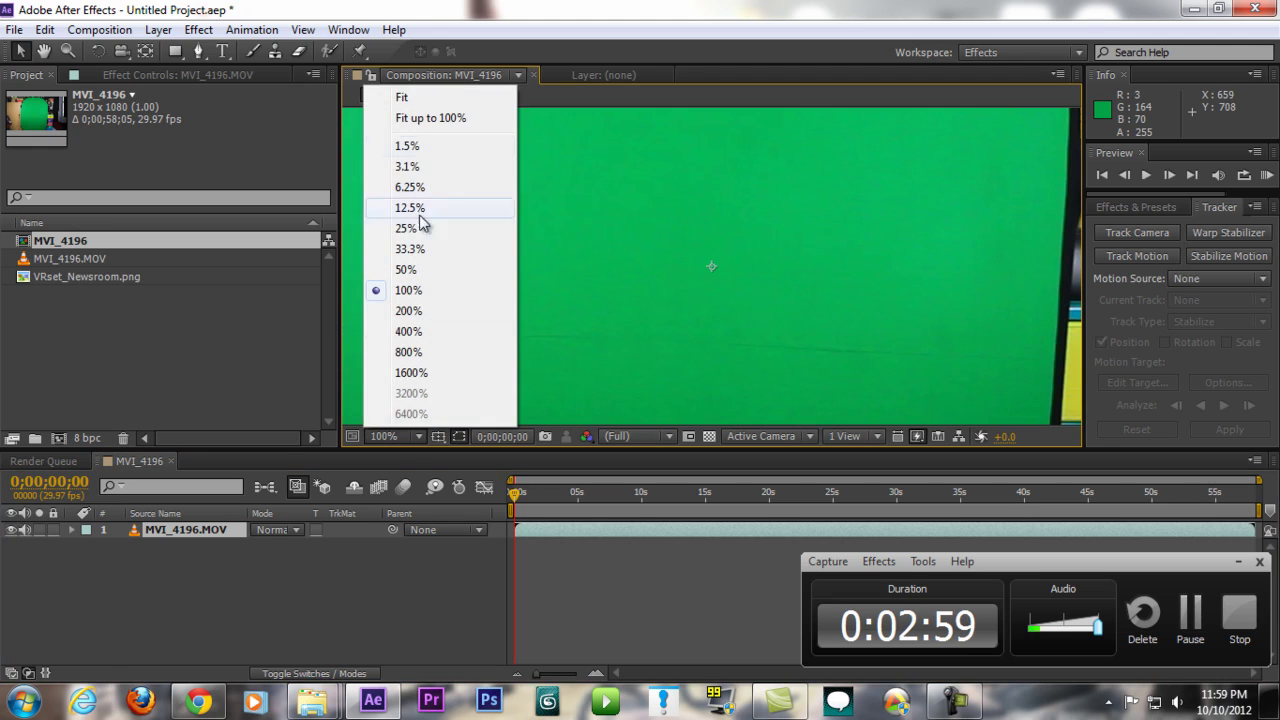
left_click(441, 119)
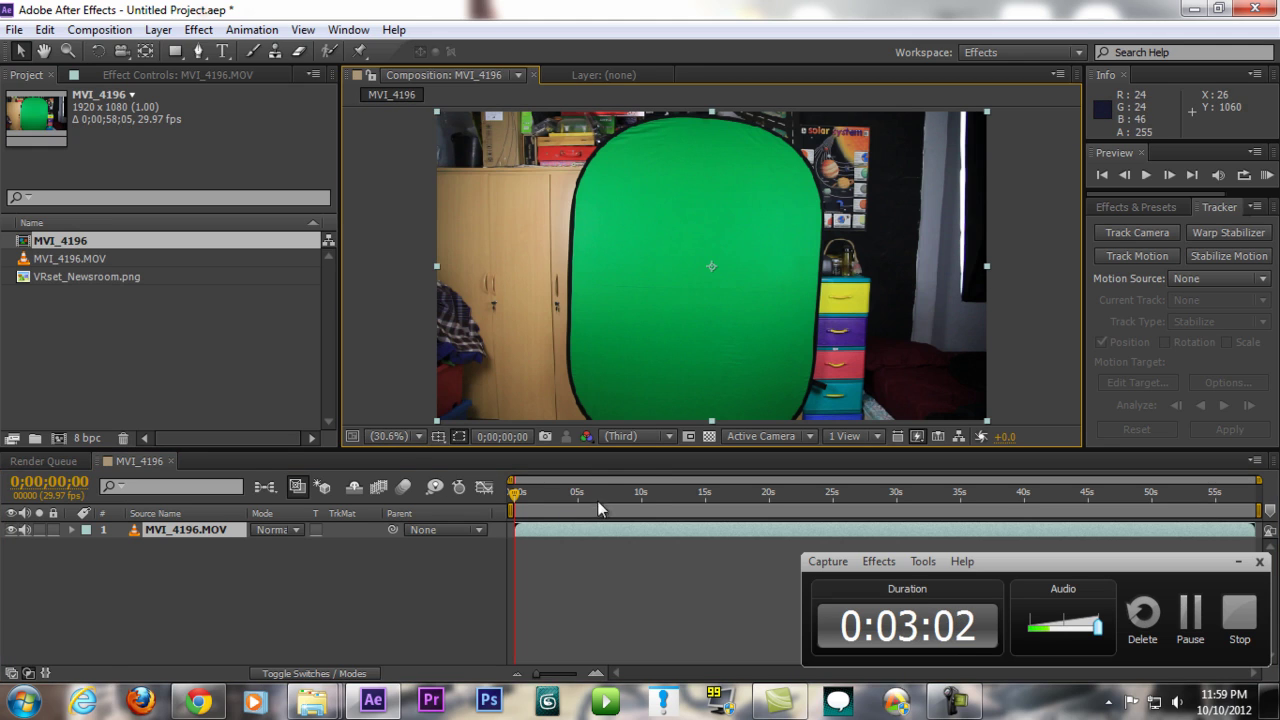
left_click_drag(640, 497, 651, 497)
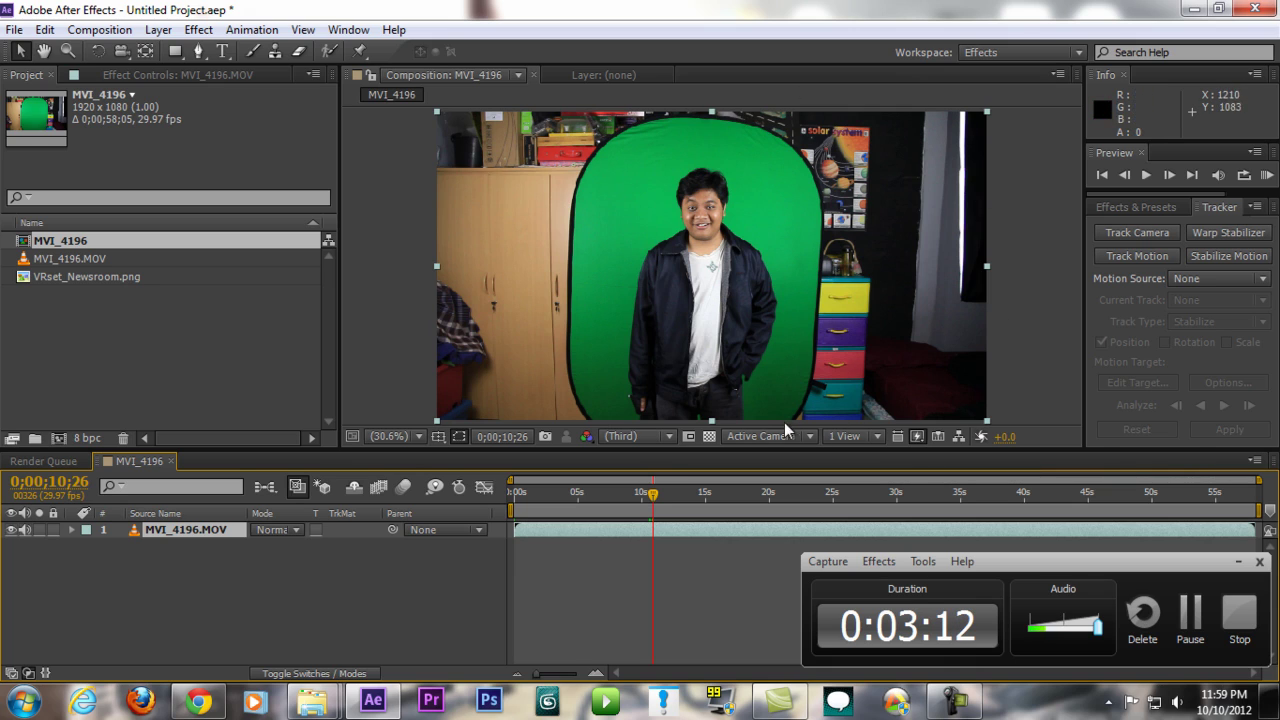
Start a Pen tool mask on the MVI_4196.MOV layer, tracing up the lower left edge of the green screen from below the frame.
left_click(198, 52)
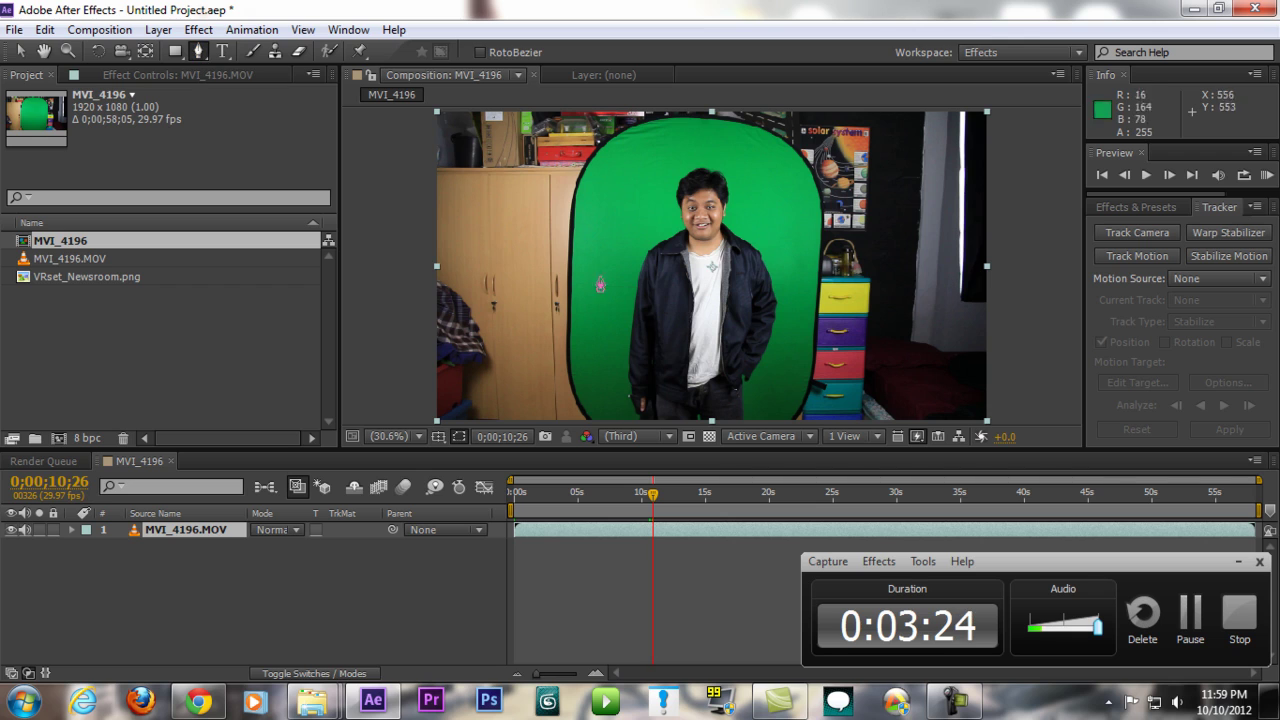
scroll(685, 362, "up", 1)
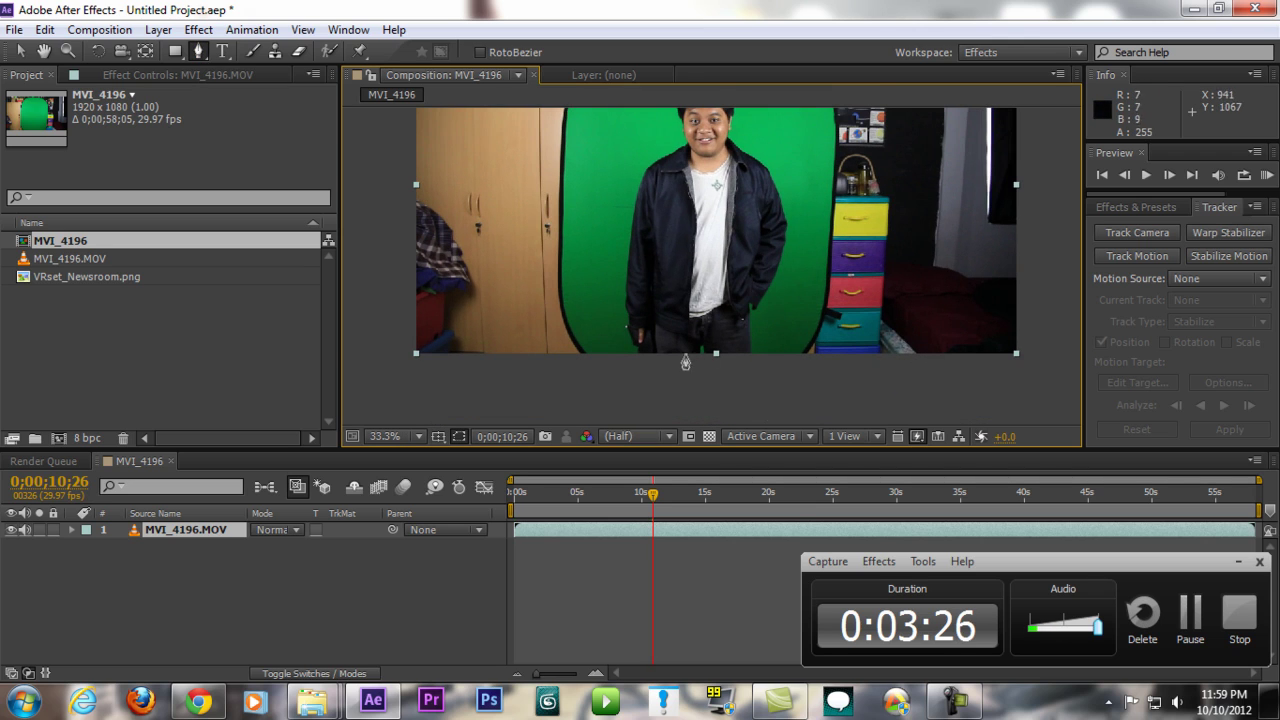
scroll(614, 316, "up", 3)
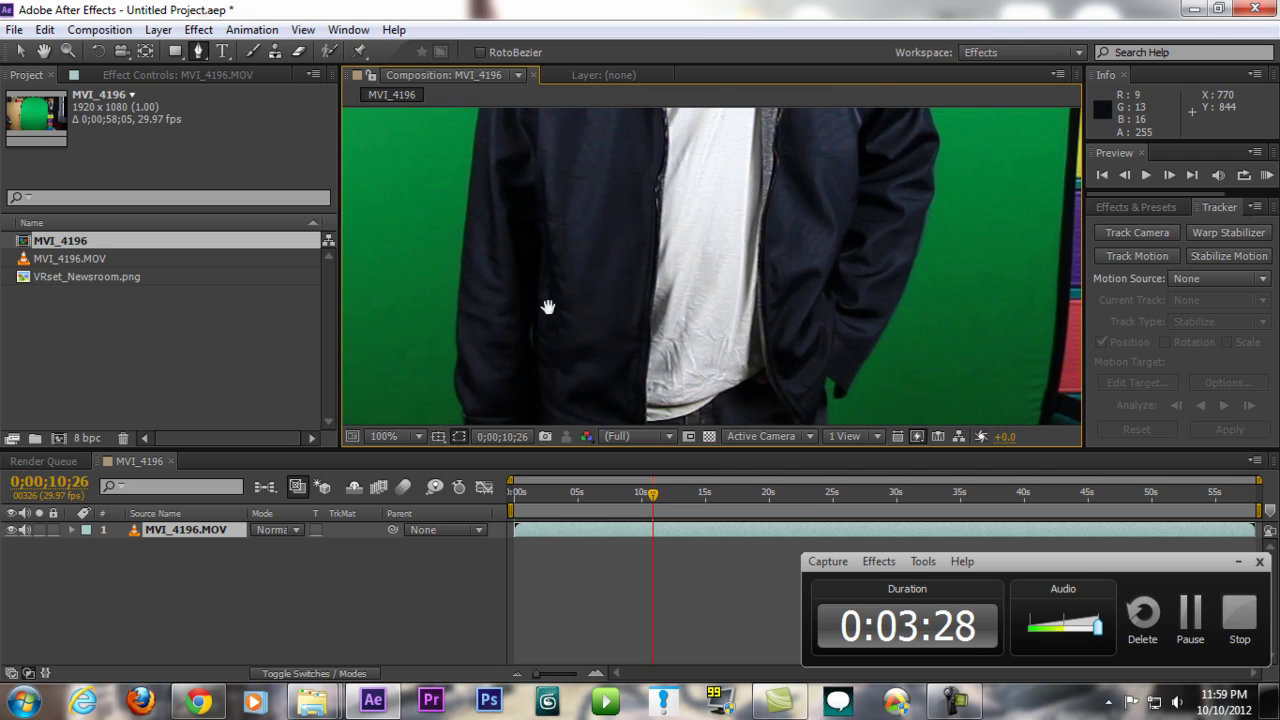
scroll(546, 306, "down", 2)
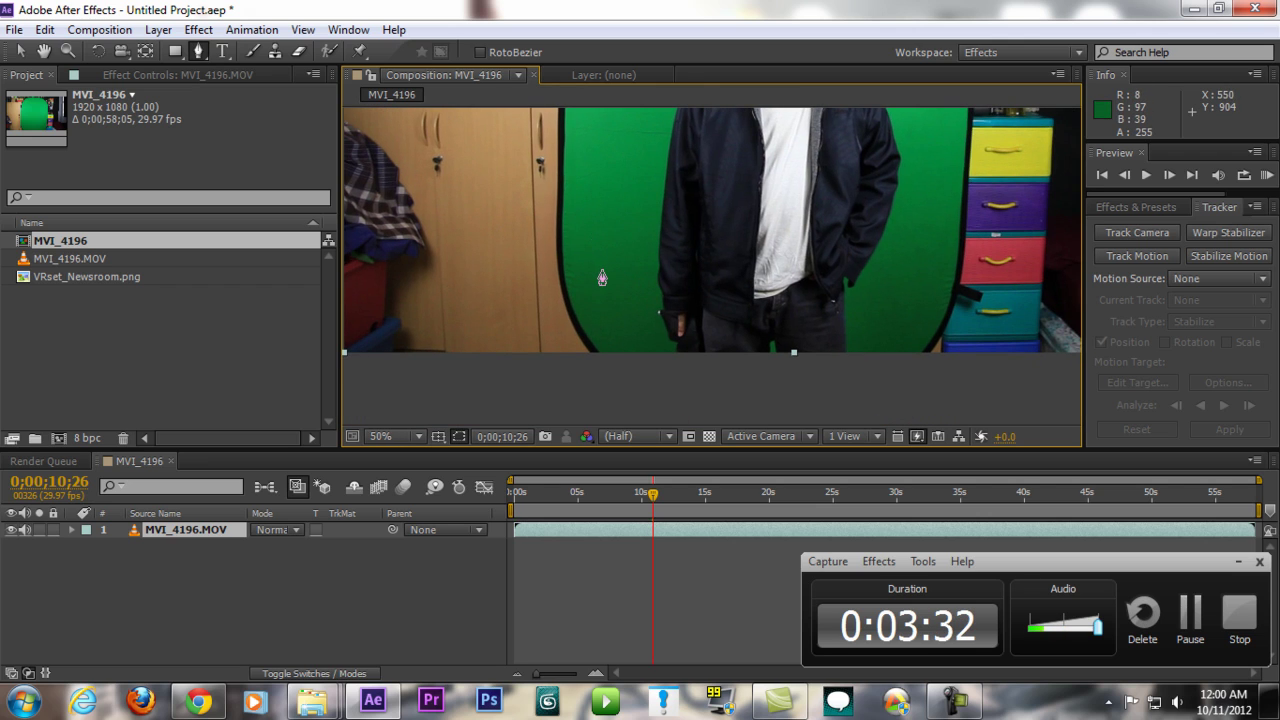
key(".")
key(".")
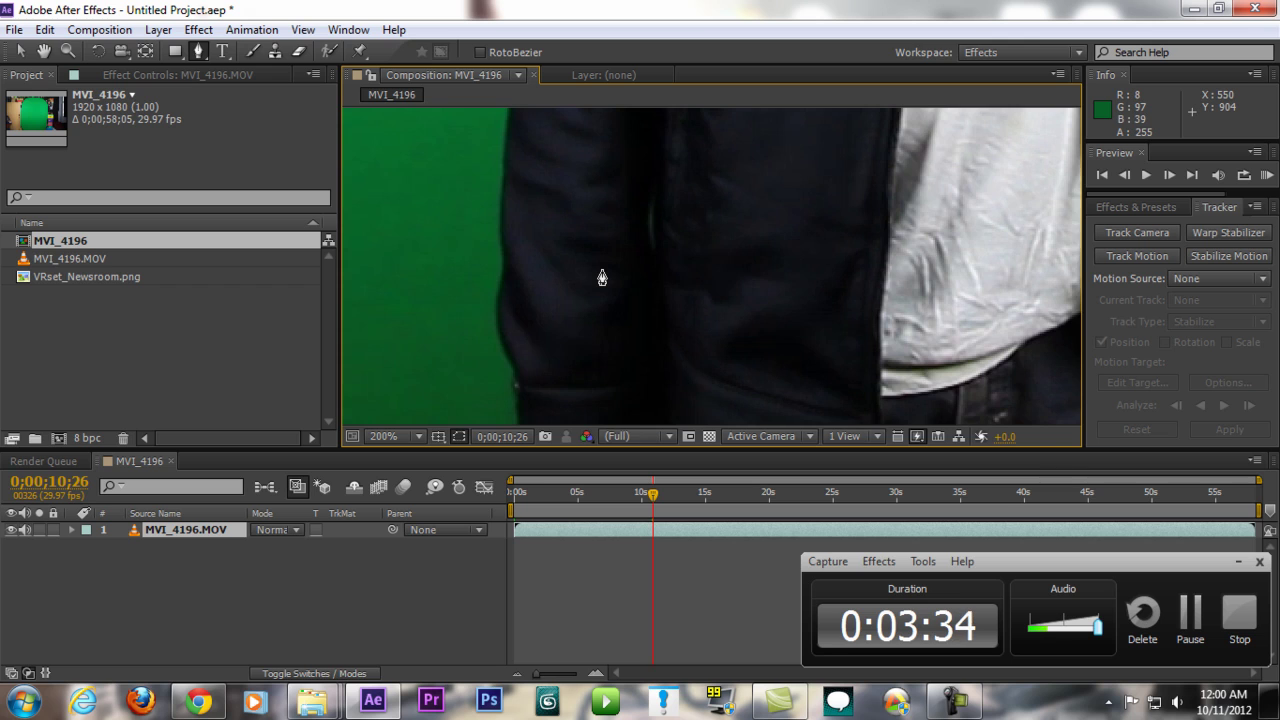
scroll(722, 312, "up", 3)
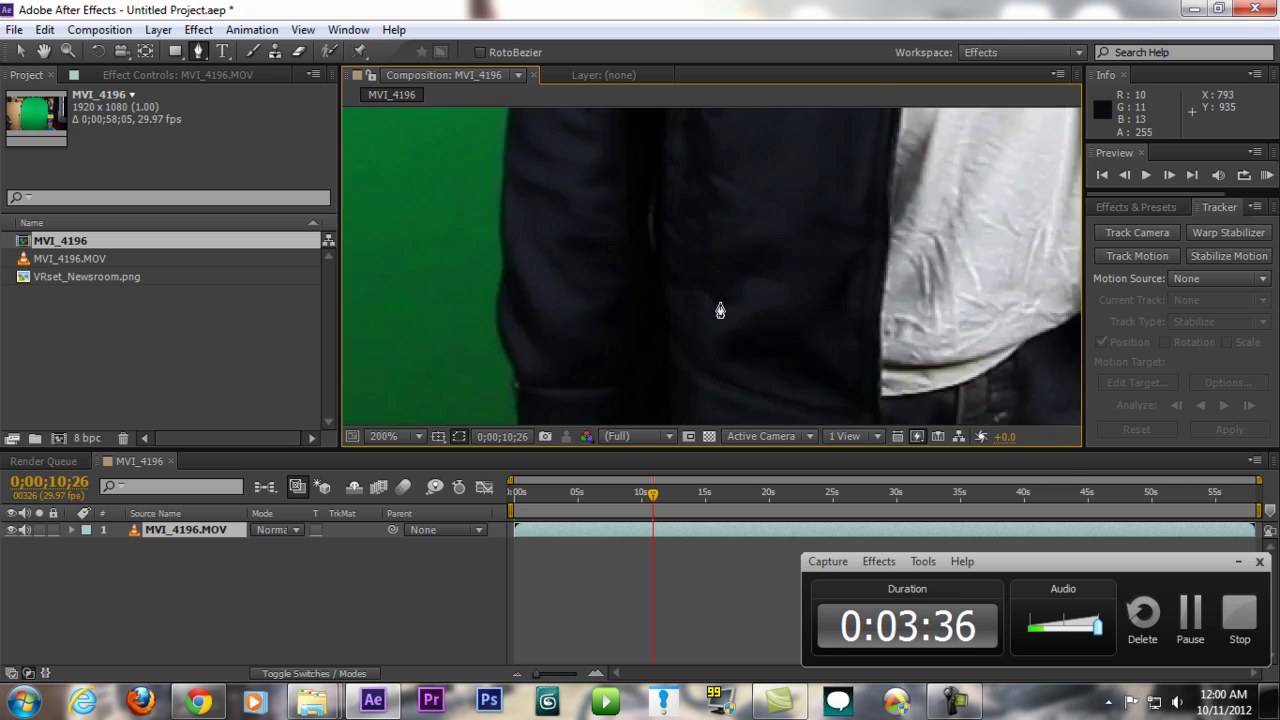
scroll(714, 384, "down", 2)
left_click_drag(657, 266, 699, 246)
scroll(699, 246, "up", 2)
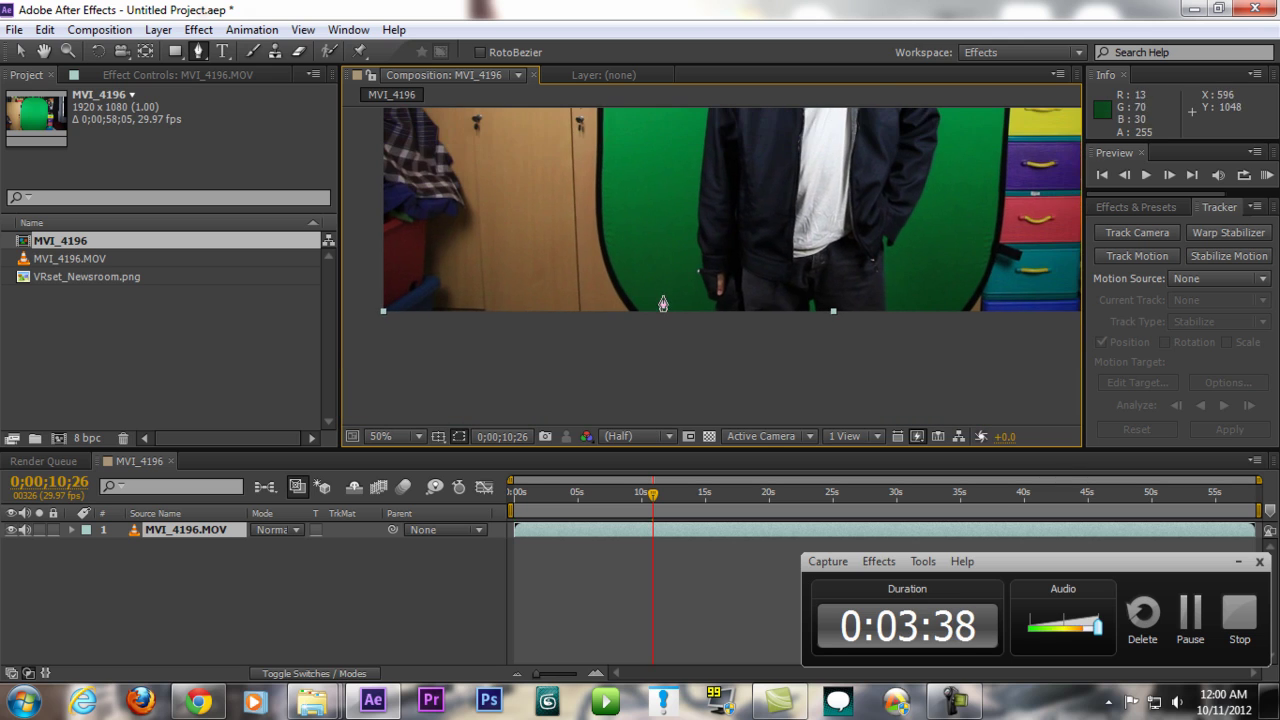
left_click_drag(654, 363, 651, 329)
left_click_drag(628, 253, 622, 275)
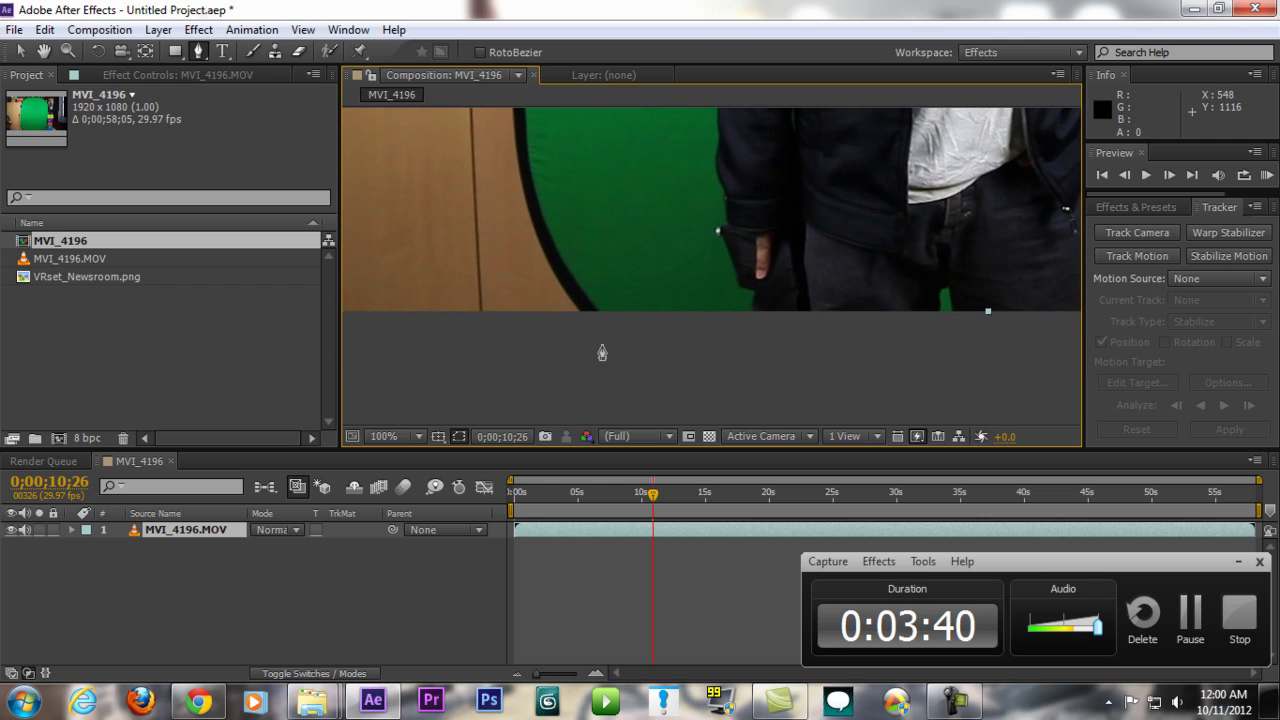
left_click(611, 324)
mouse_move(575, 205)
left_mouse_down()
mouse_move(594, 318)
mouse_move(581, 226)
left_mouse_up()
left_click(592, 293)
left_click(568, 142)
Continue the mask path up the green screen's left side and around its upper left curve to the top centre.
scroll(570, 150, "up", 3)
scroll(590, 260, "up", 8)
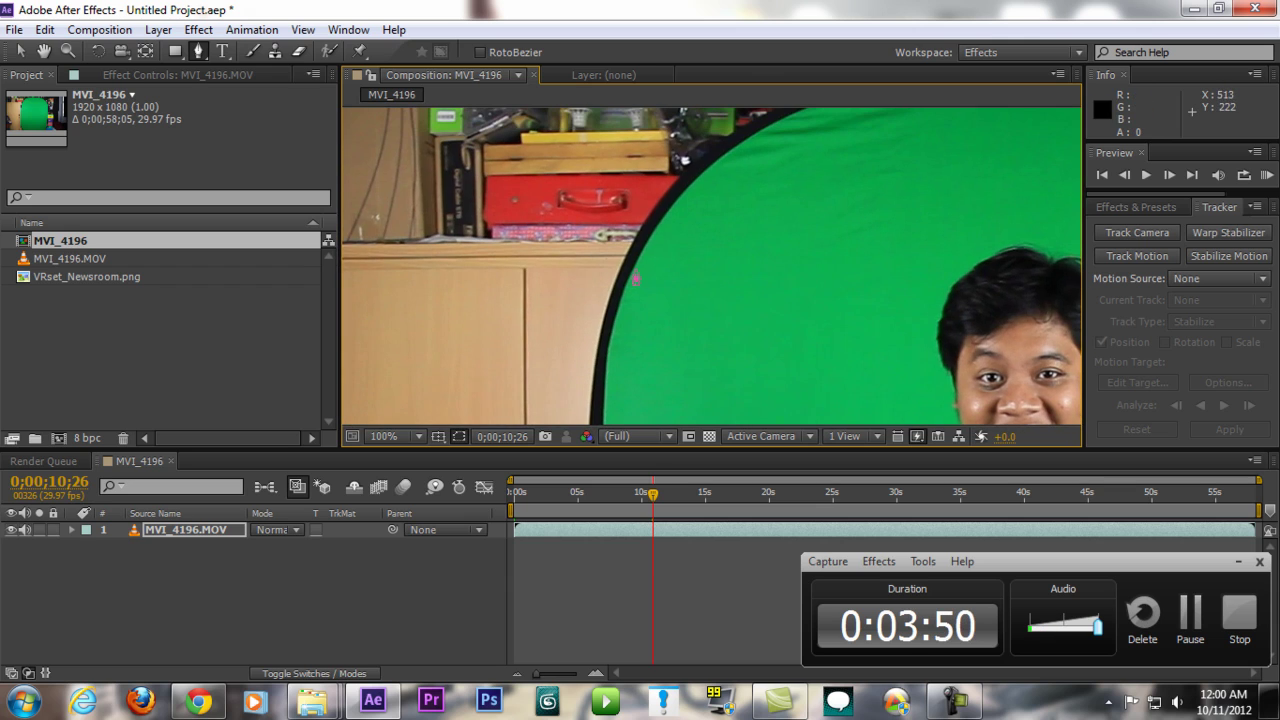
left_click(643, 266)
left_click_drag(736, 163, 850, 143)
scroll(768, 143, "up", 2)
left_click_drag(927, 182, 720, 278)
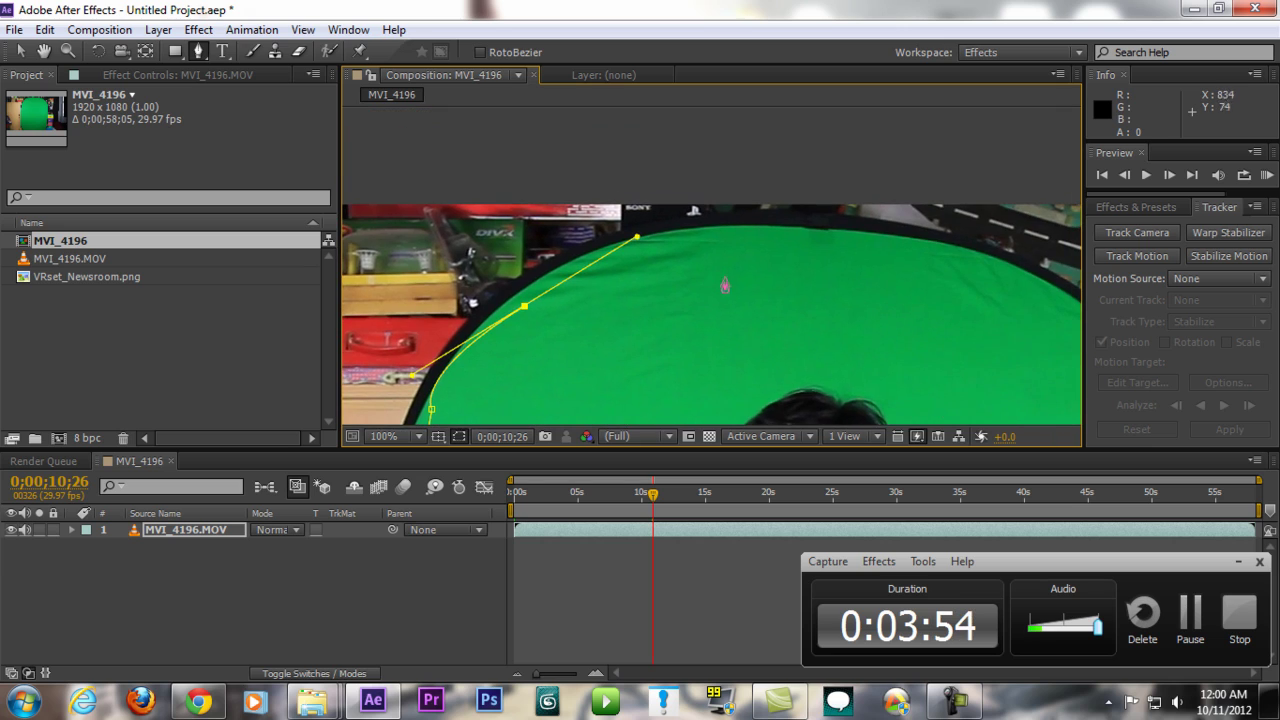
left_click_drag(758, 234, 621, 164)
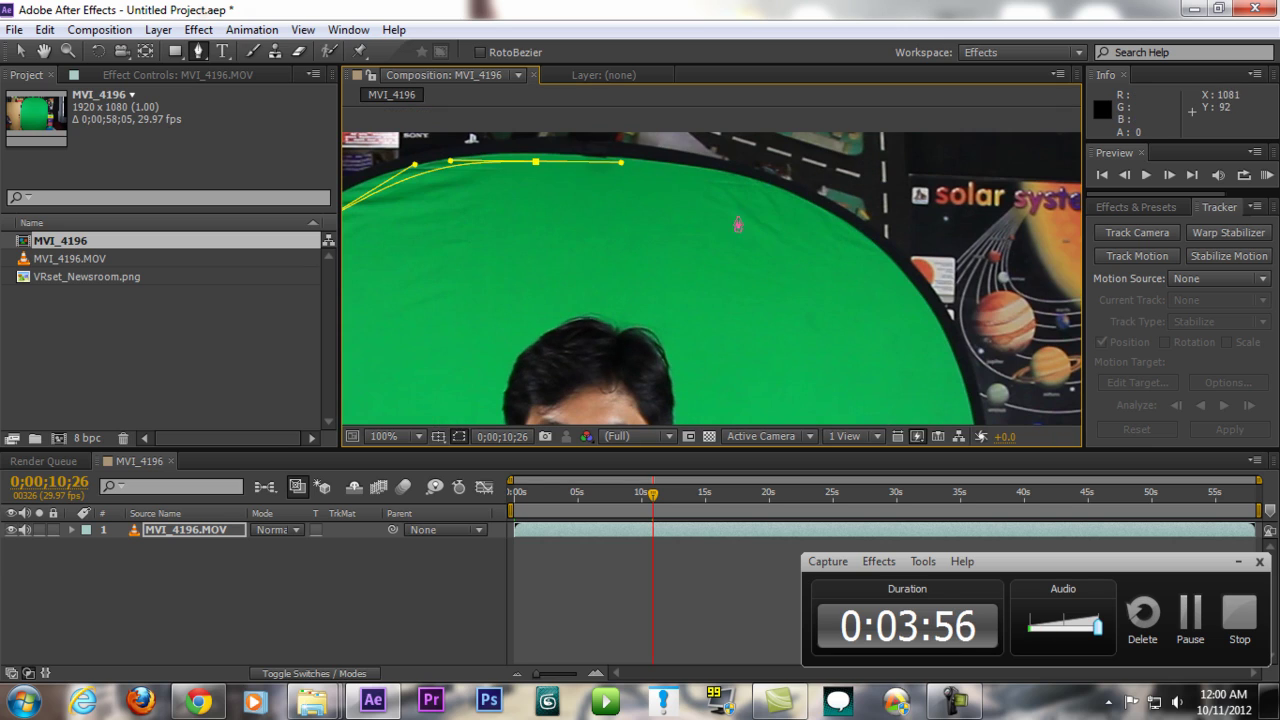
Extend the mask path around the green screen's upper right curve with curved points just inside the black rim.
left_click(806, 207)
left_click_drag(830, 222, 876, 252)
left_click(945, 358)
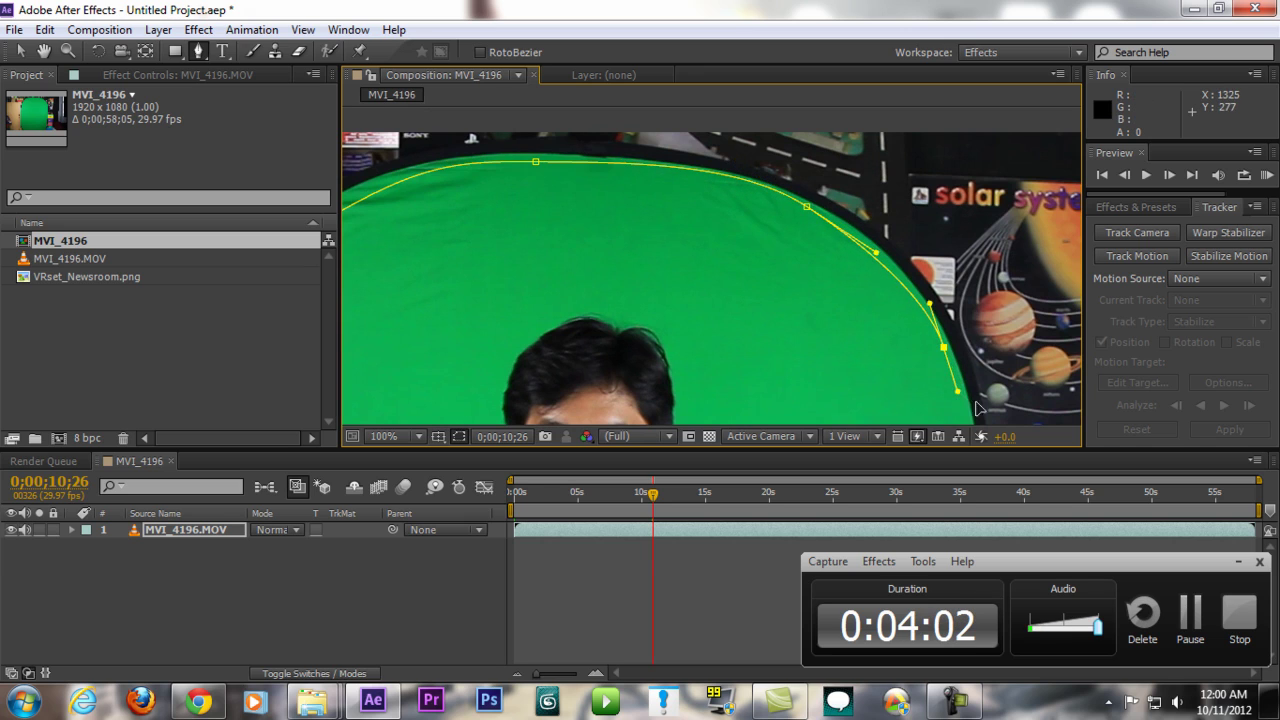
Trace the mask down the green screen's right side and along below the frame, closing it at the starting point.
scroll(869, 248, "down", 5)
scroll(893, 188, "down", 5)
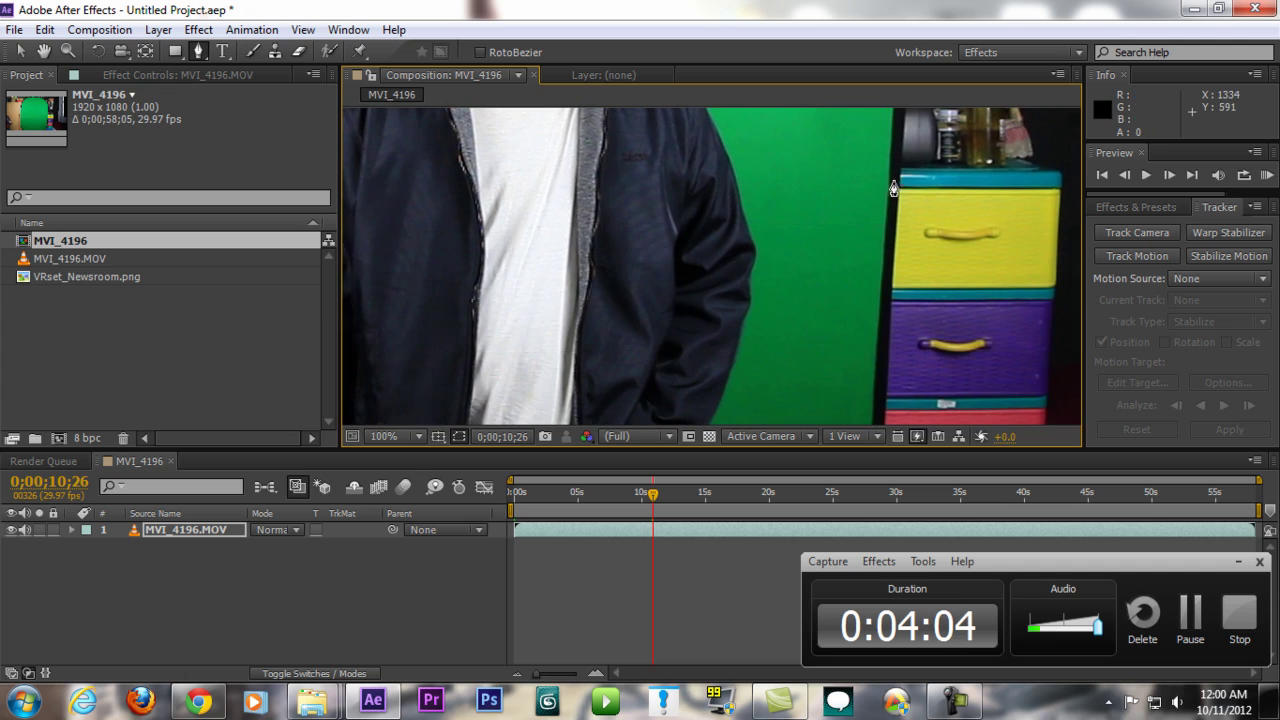
scroll(879, 286, "down", 10)
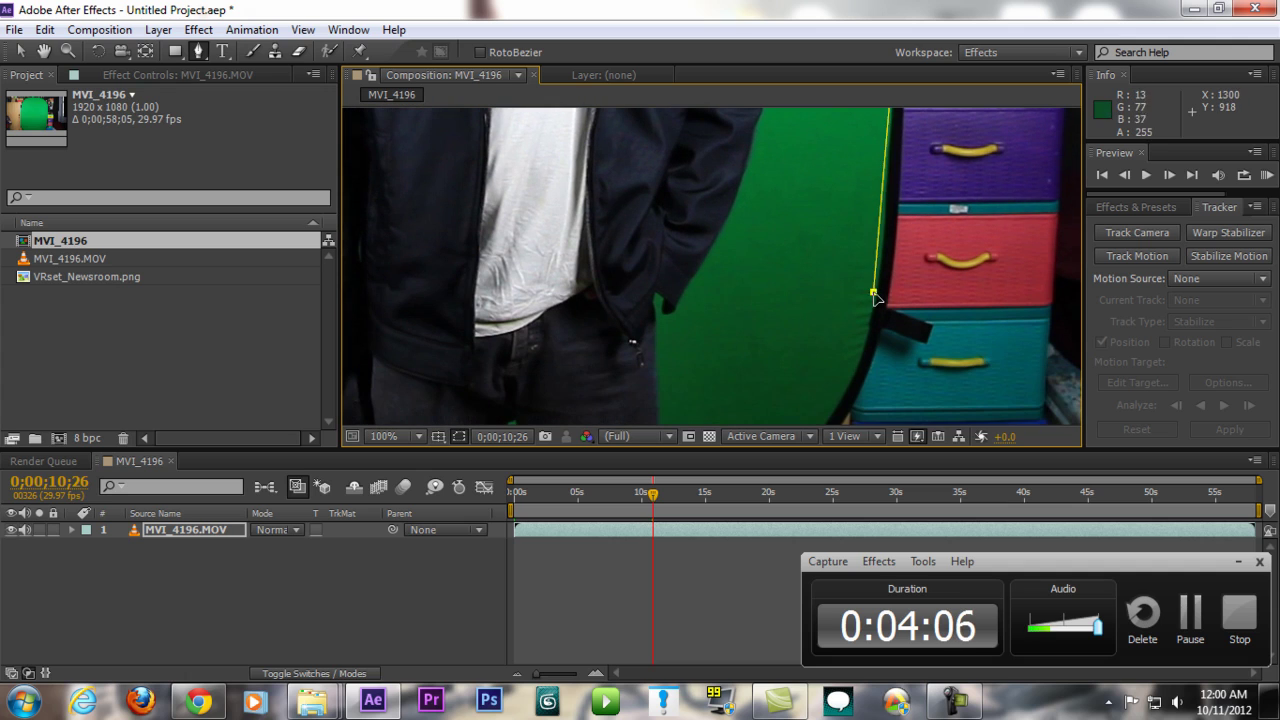
left_click(853, 307)
mouse_move(804, 338)
left_mouse_down()
mouse_move(828, 343)
mouse_move(806, 343)
left_mouse_up()
left_click_drag(680, 340, 964, 268)
left_click(687, 262)
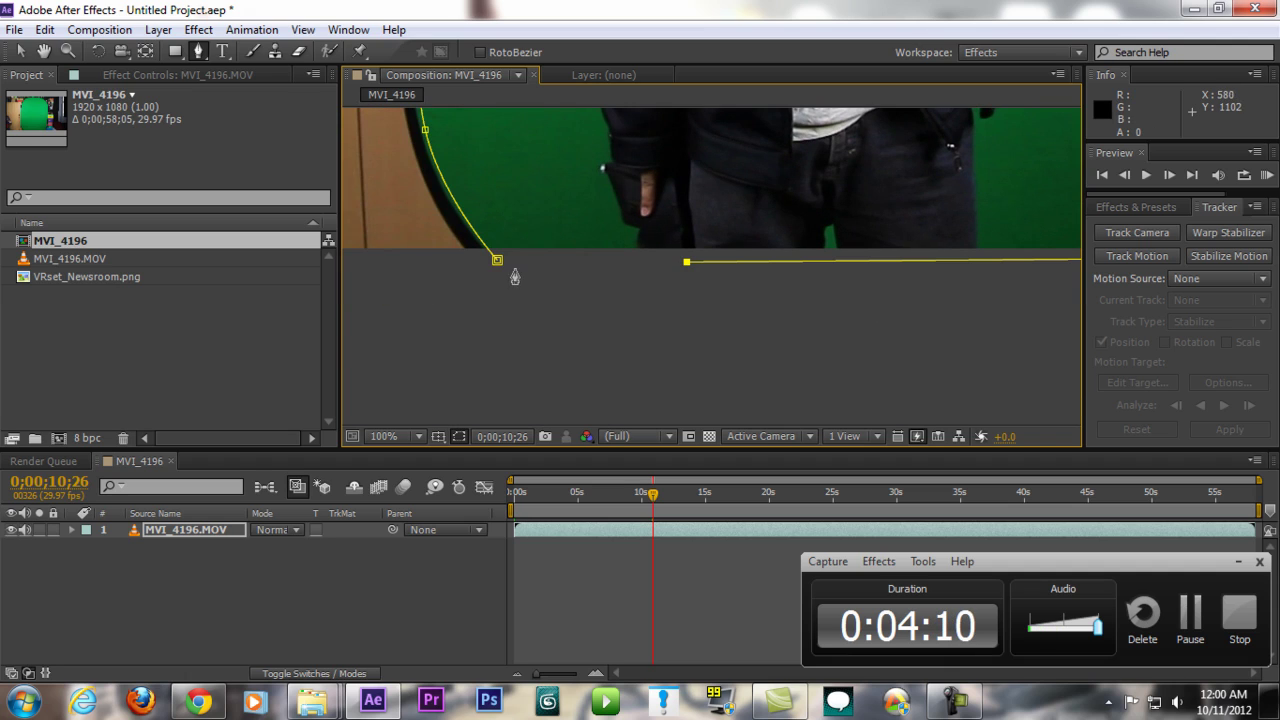
left_click(497, 261)
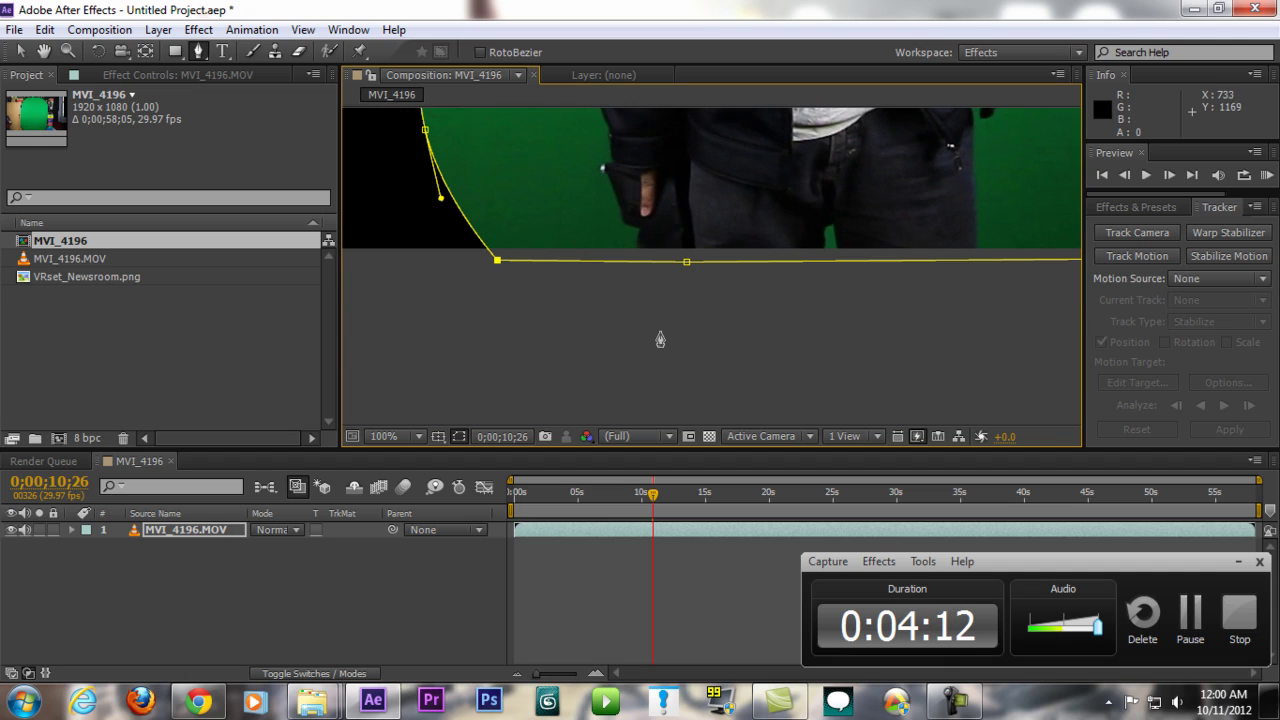
Inspect the closed mask's lower edge and fit the whole composition in the viewer up to 100%.
left_click_drag(651, 323, 894, 409)
left_click_drag(903, 237, 481, 243)
left_click_drag(925, 328, 705, 123)
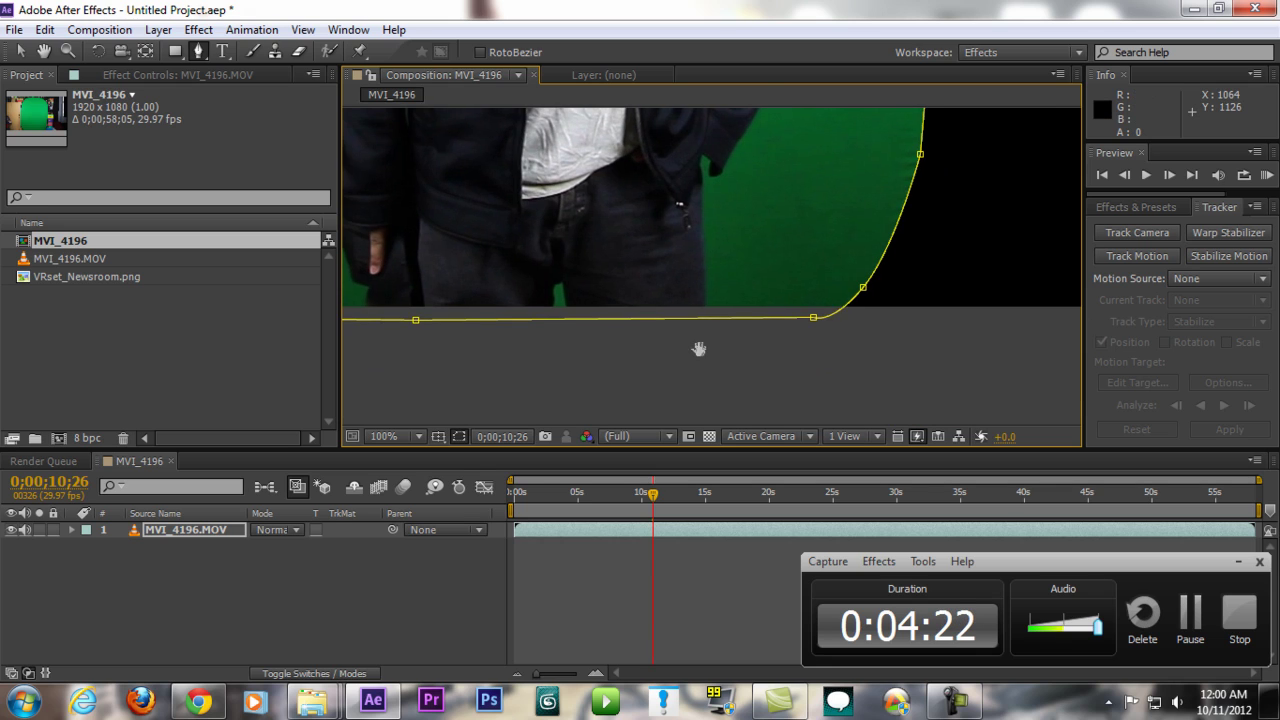
left_click_drag(698, 357, 828, 337)
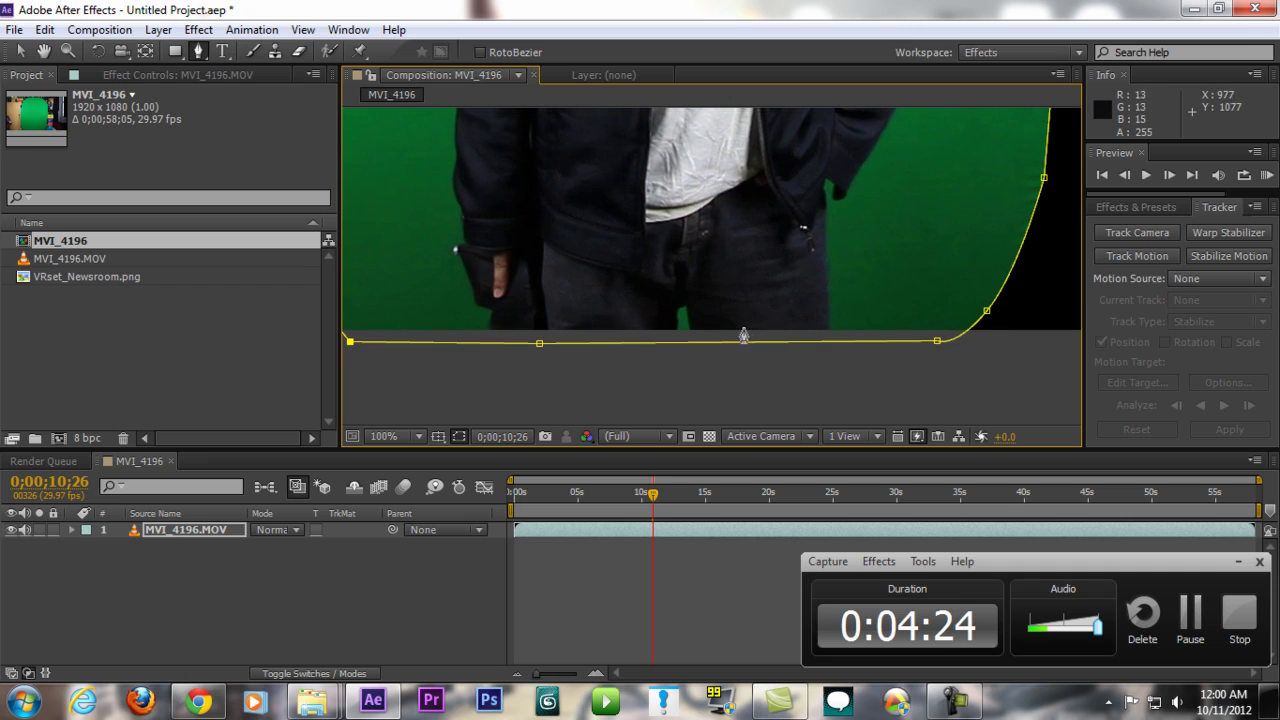
scroll(770, 215, "up", 3)
scroll(775, 193, "down", 4)
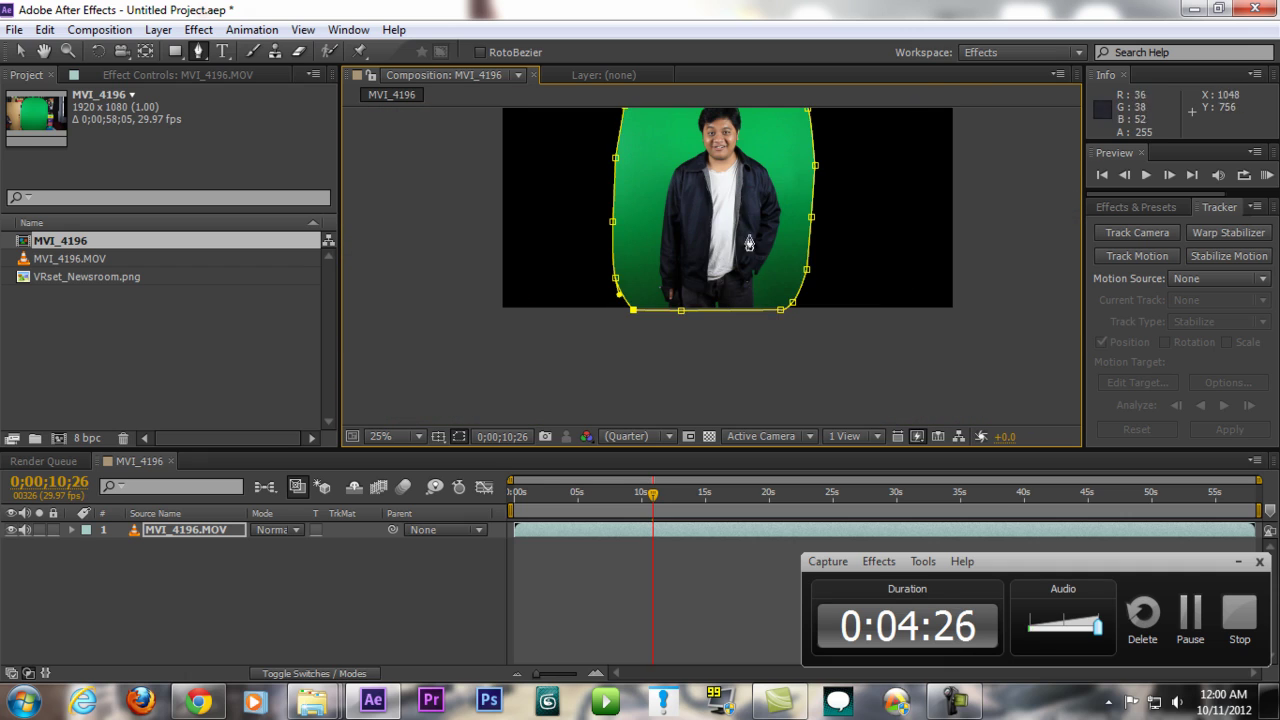
left_click(420, 437)
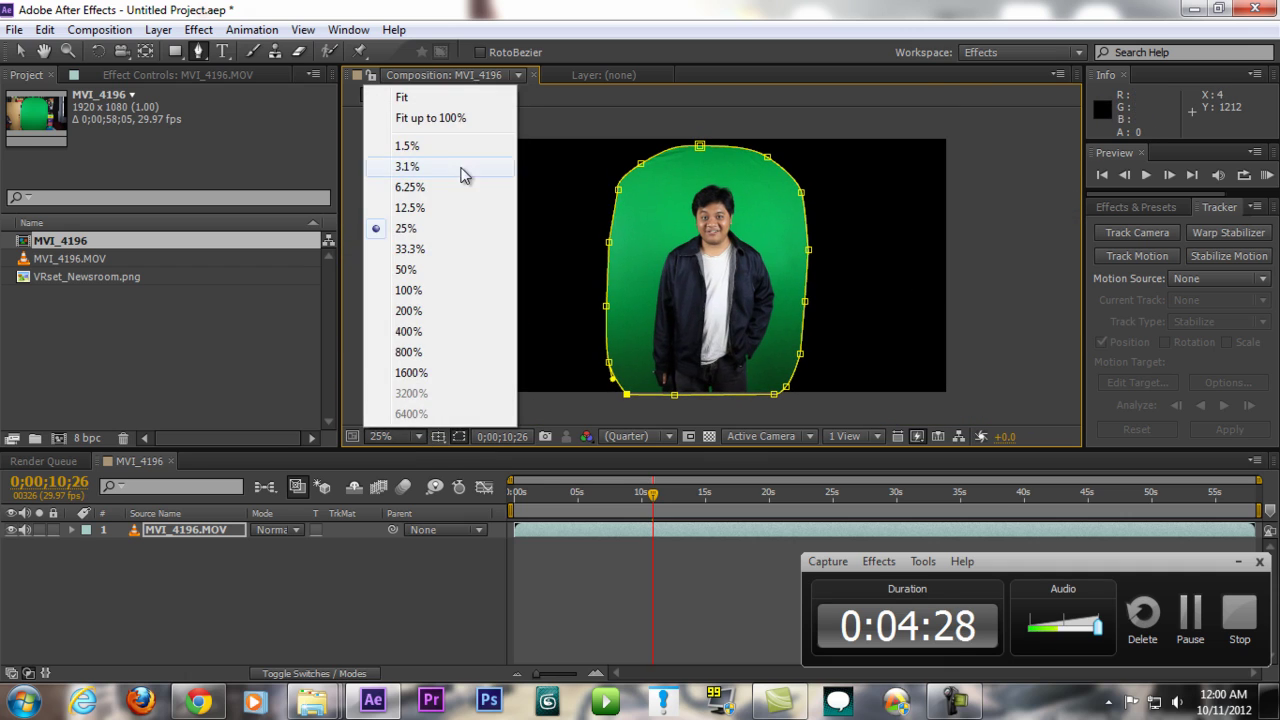
left_click(453, 118)
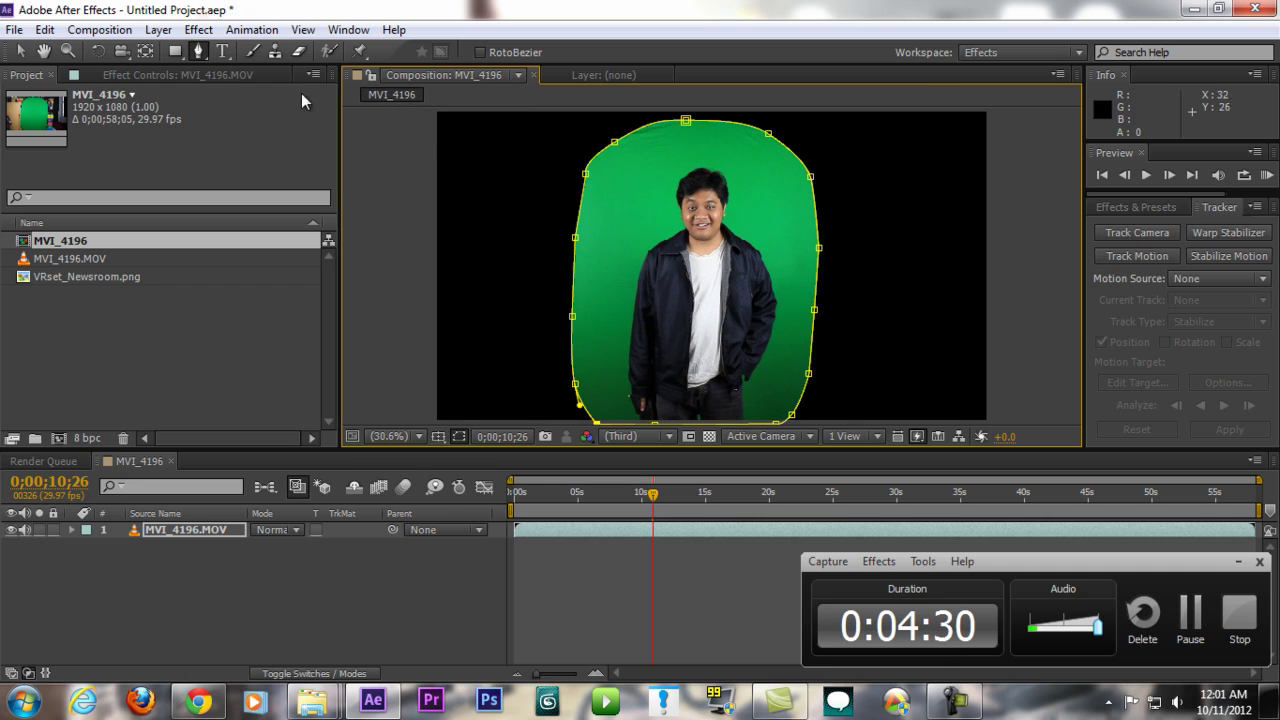
Return to the Selection tool, deselect the masked layer and scrub to 0;00;22;28 to check the mask.
left_click(21, 54)
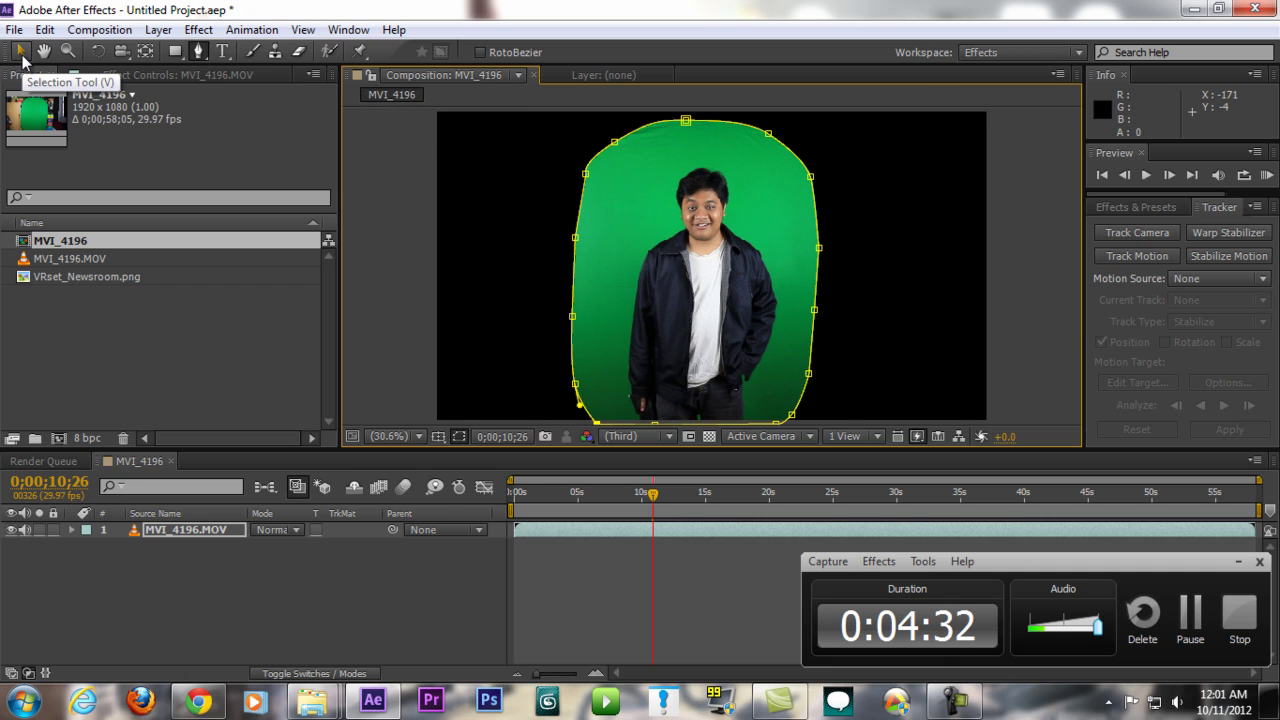
left_click(369, 169)
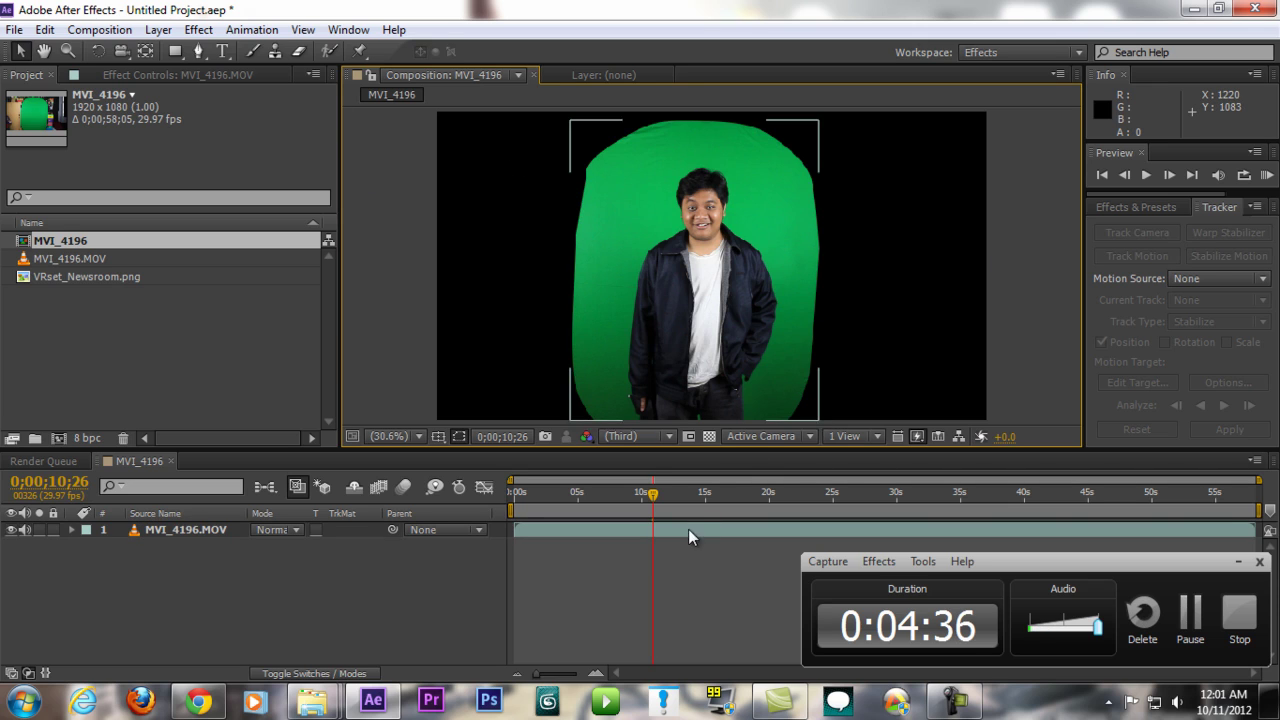
left_click(695, 492)
left_click_drag(756, 495, 806, 495)
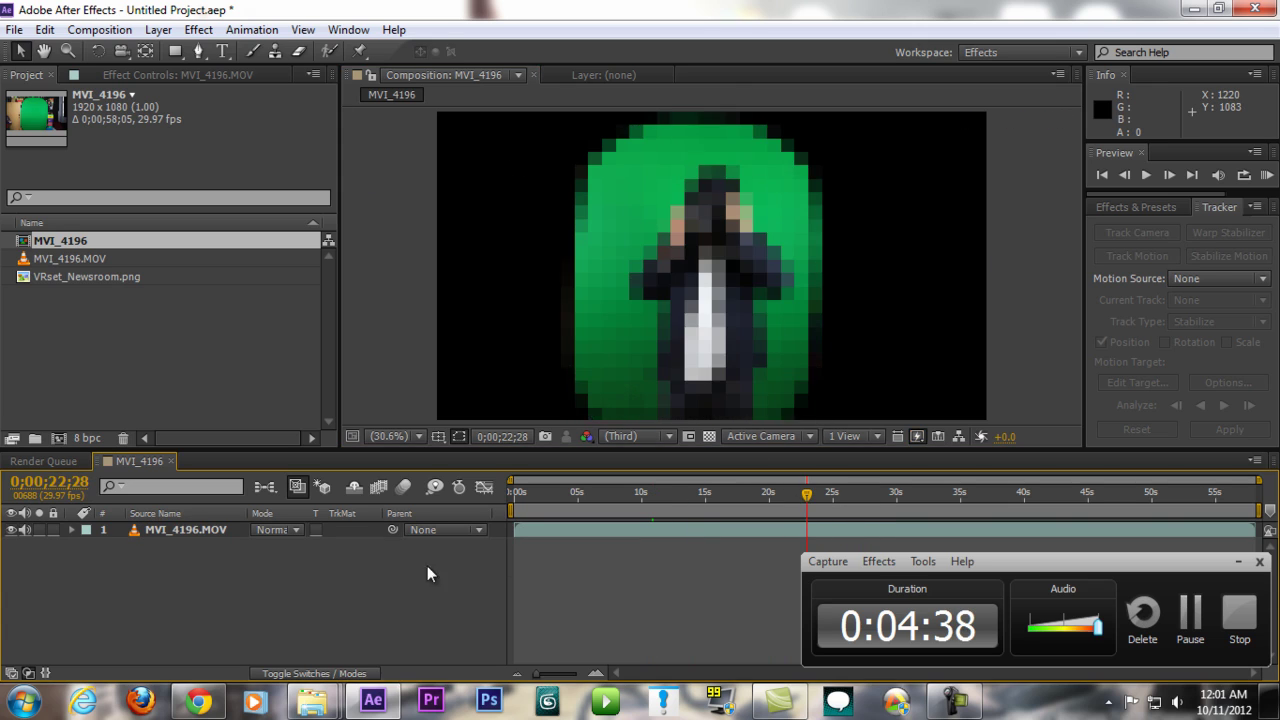
Add VRset_Newsroom.png to the composition beneath the MVI_4196.MOV layer and scrub to 0;00;07;19 to check the backdrop.
left_click(42, 277)
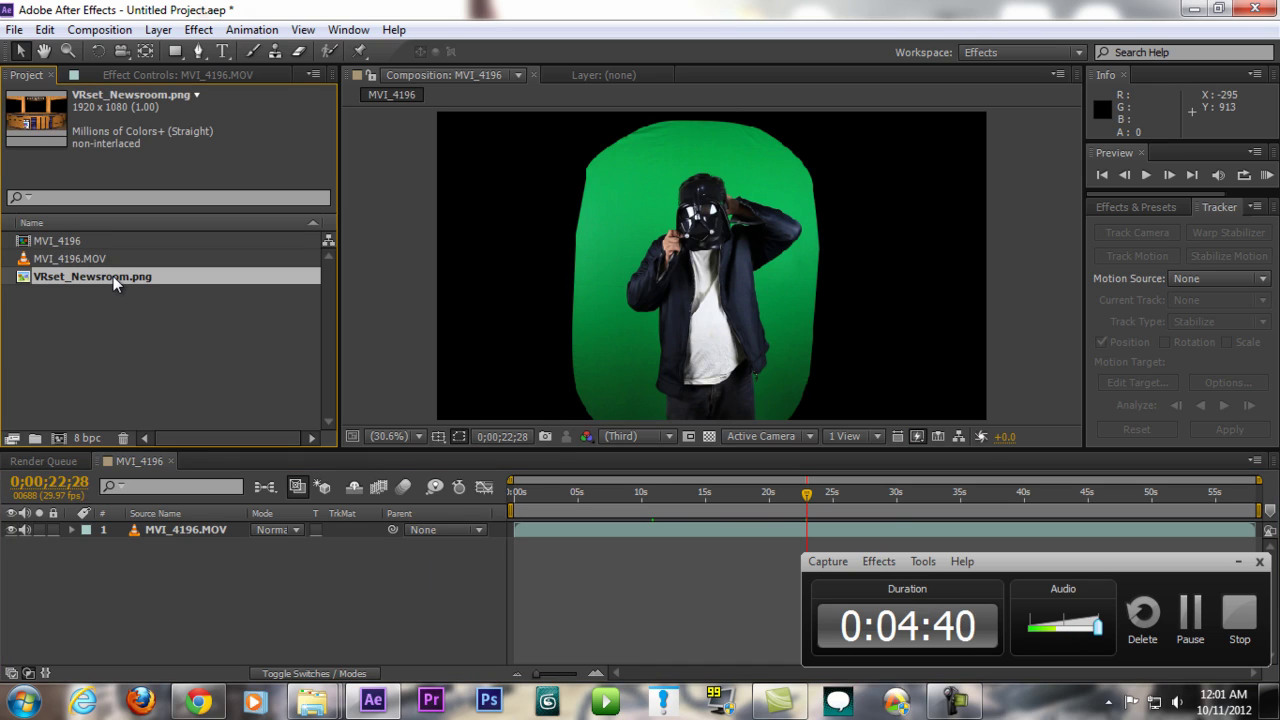
left_click_drag(113, 276, 290, 558)
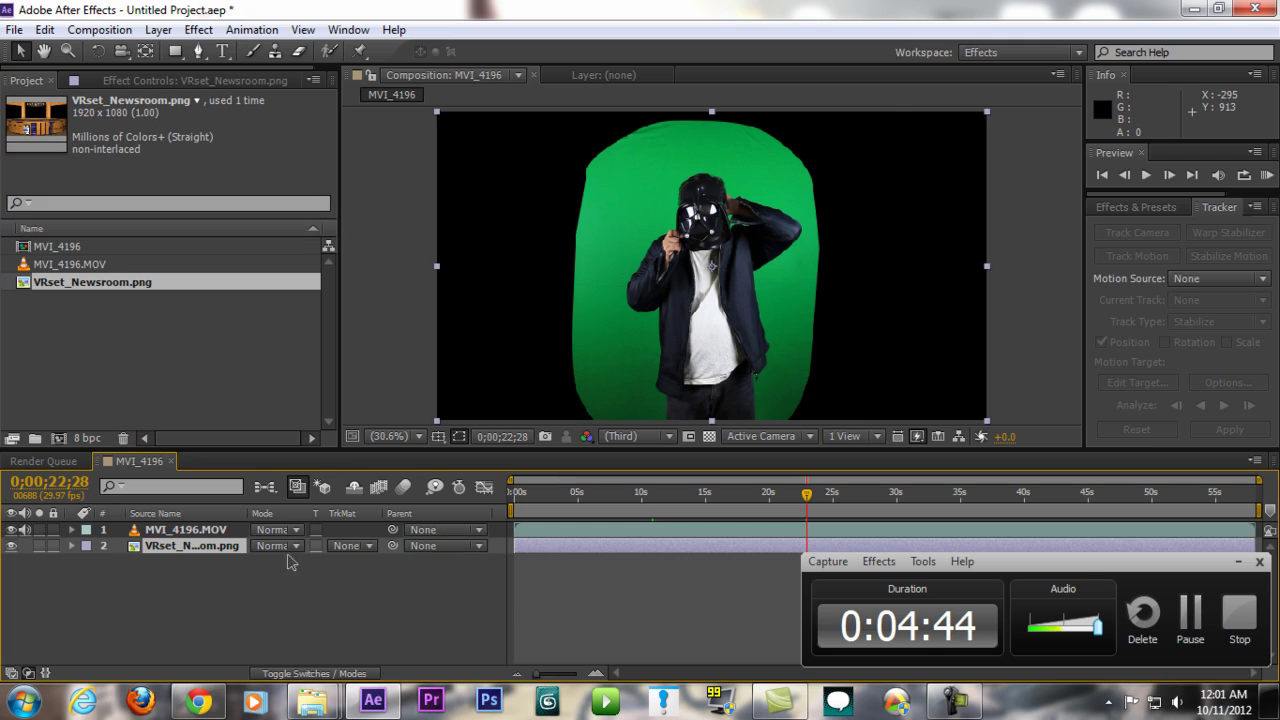
left_click_drag(571, 508, 612, 506)
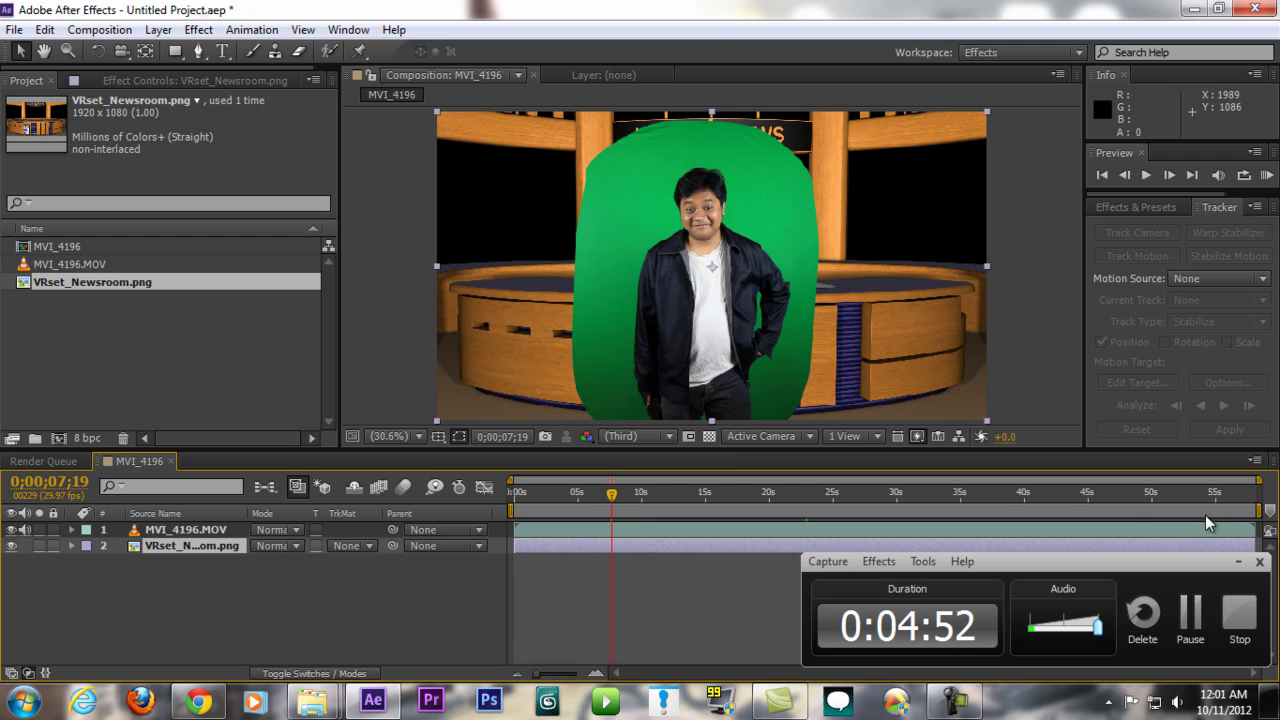
left_click(1237, 563)
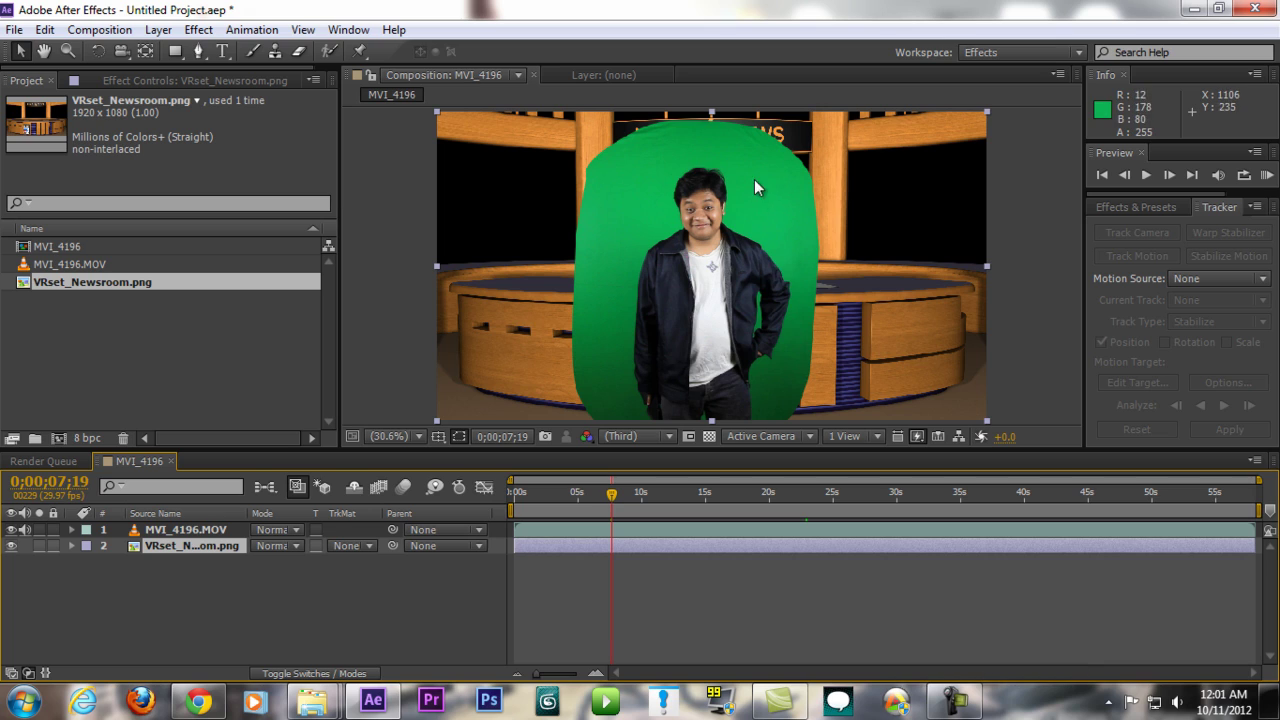
Apply Keylight (1.2) to the MVI_4196.MOV layer and sample the green backdrop beside the man as the Screen Colour.
left_click(201, 533)
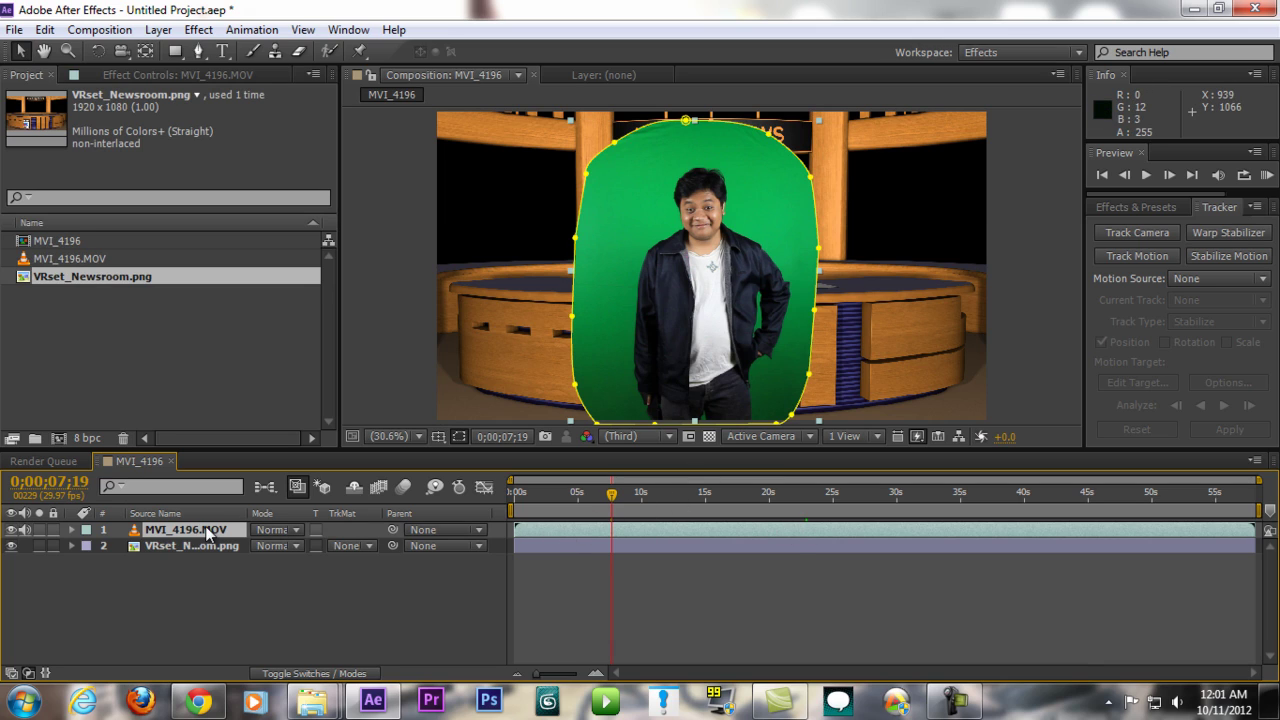
left_click(198, 29)
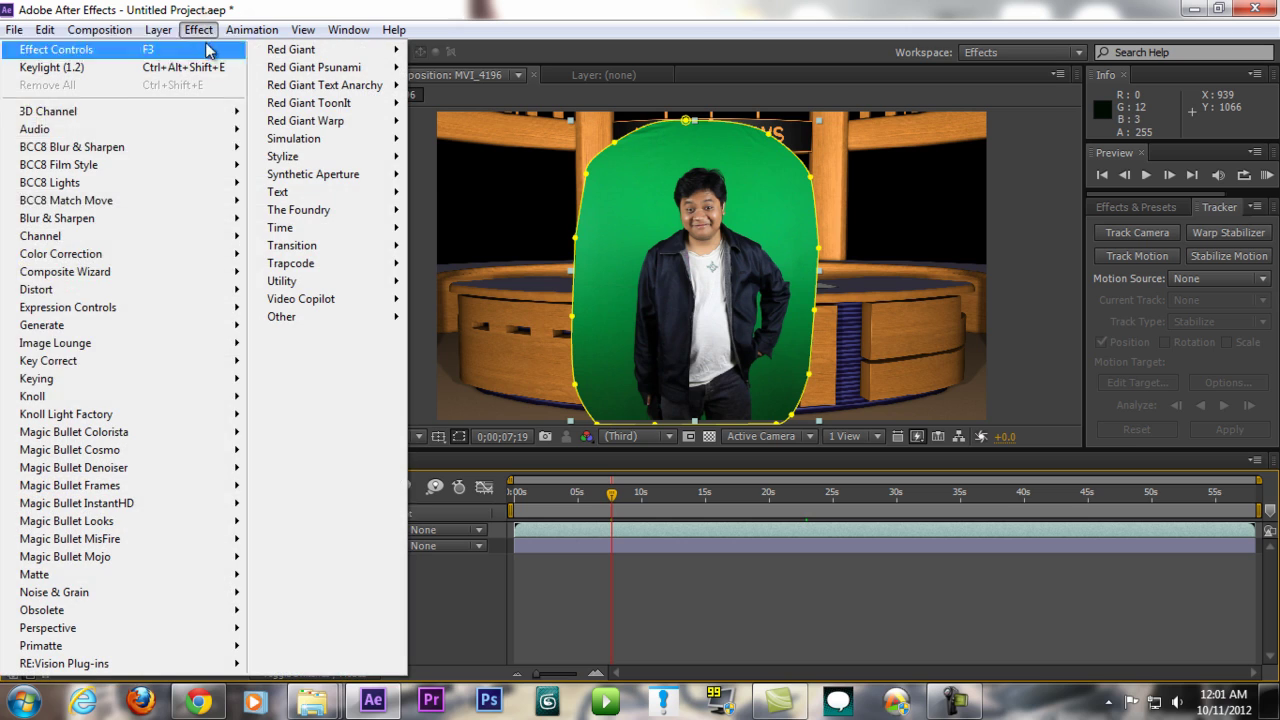
mouse_move(175, 386)
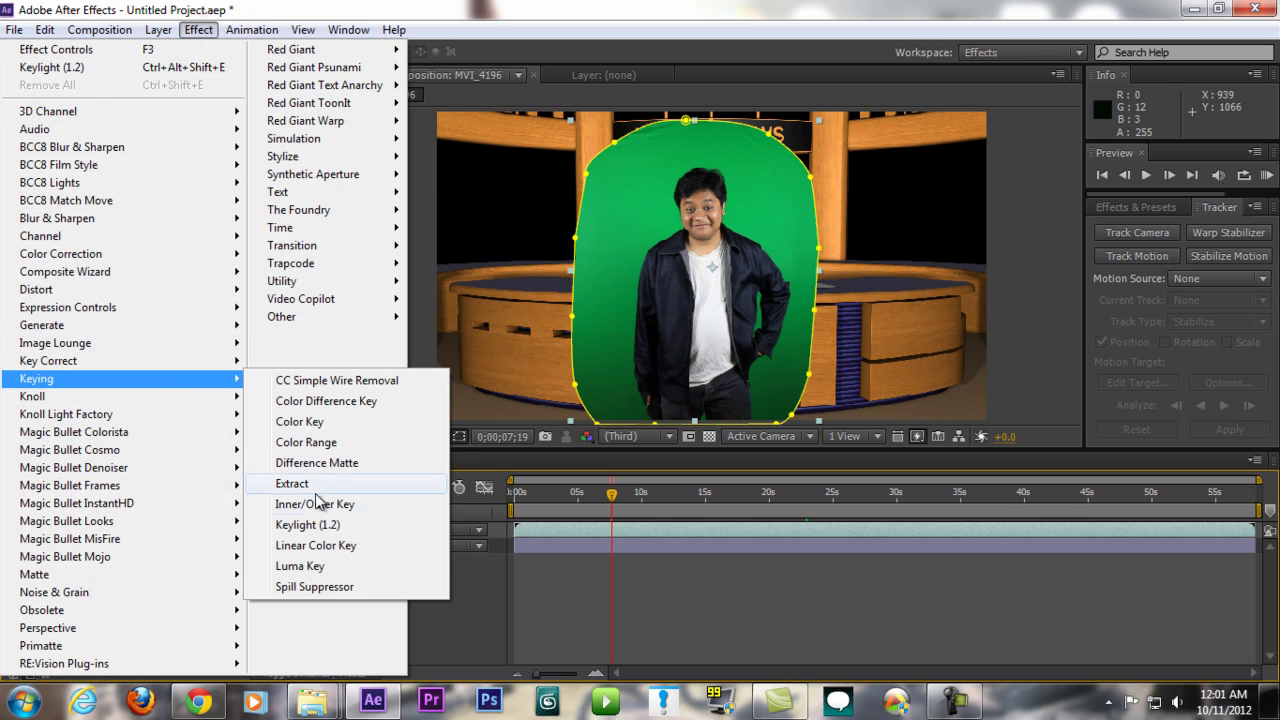
left_click(308, 525)
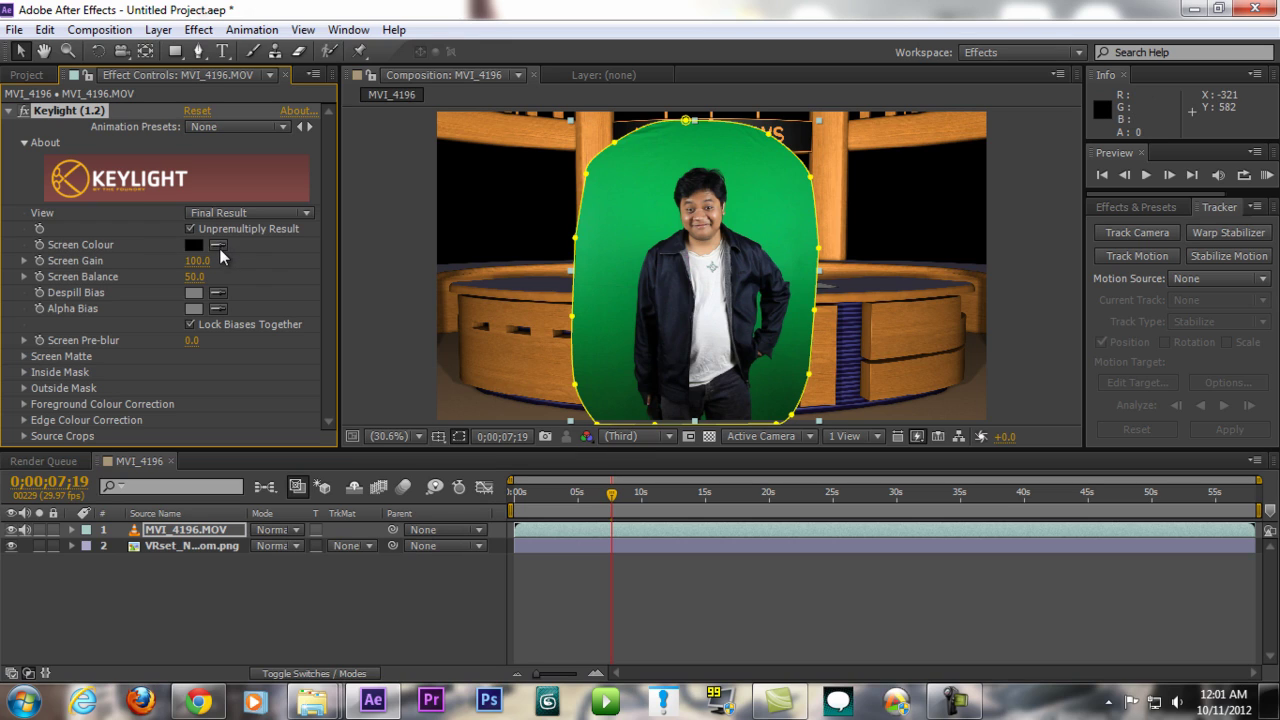
left_click(219, 246)
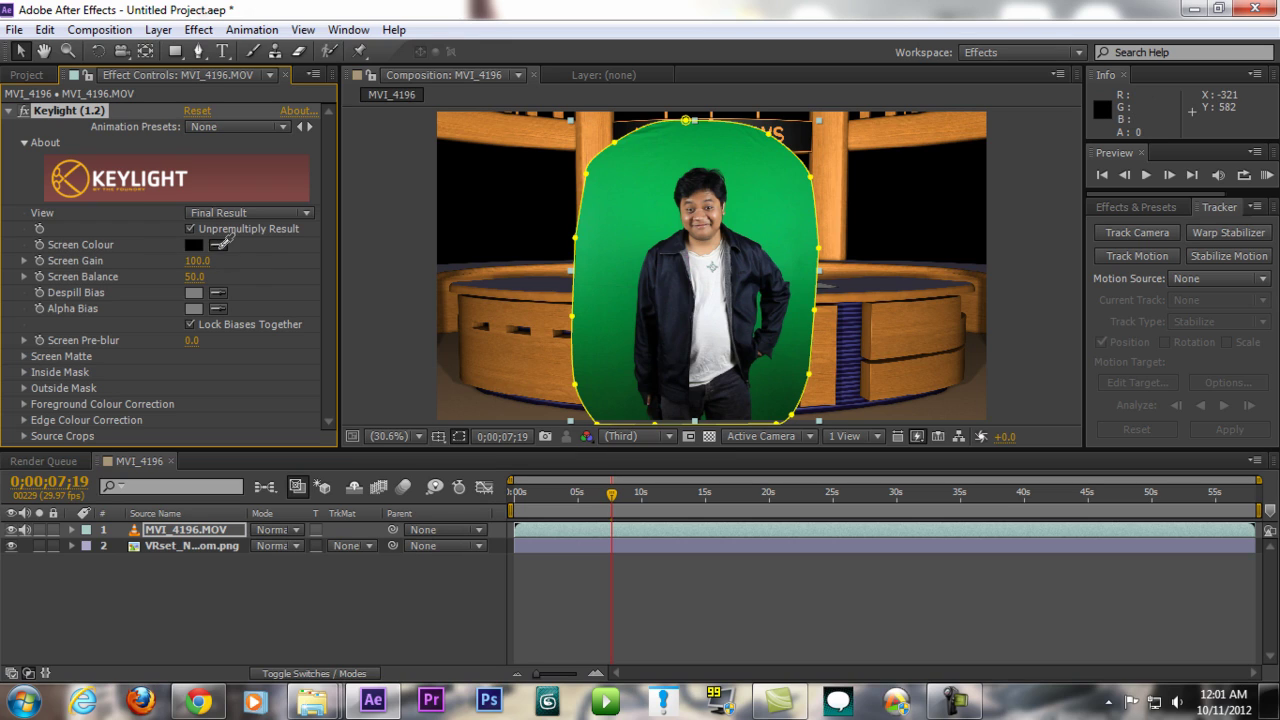
left_click(632, 214)
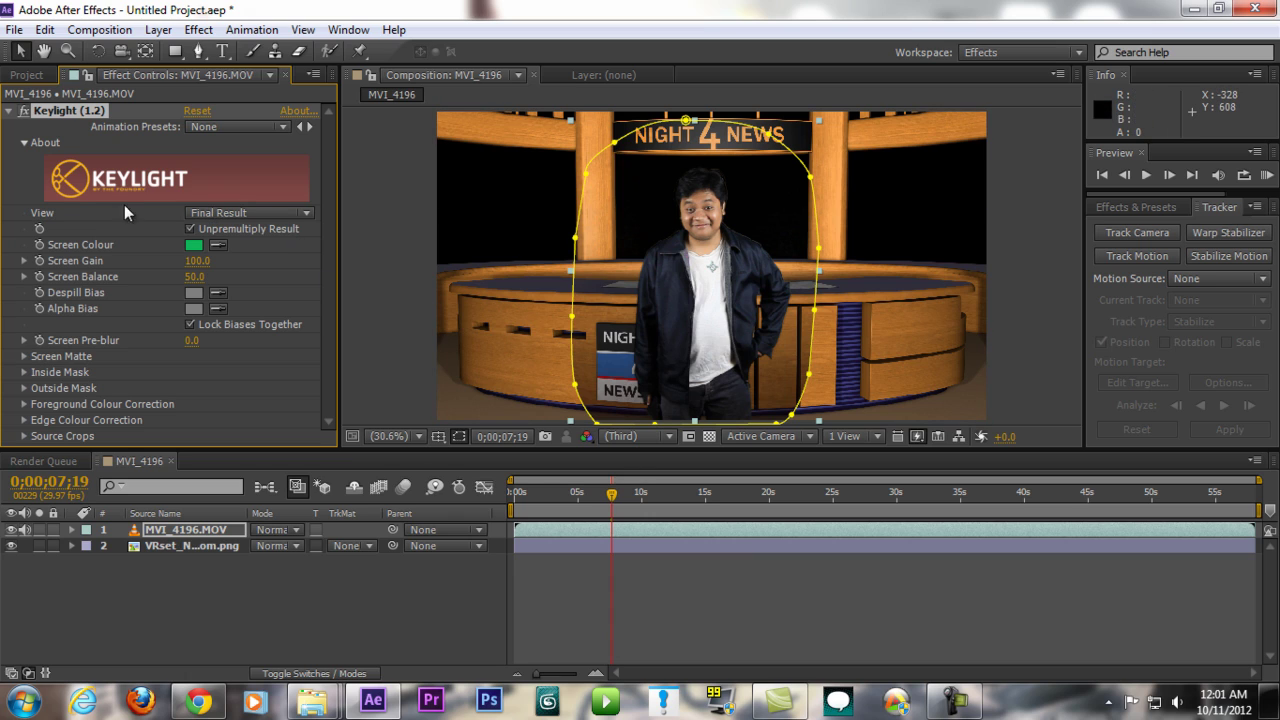
Show Keylight's Screen Matte view and raise the matte's Clip Black to 78.
left_click(262, 213)
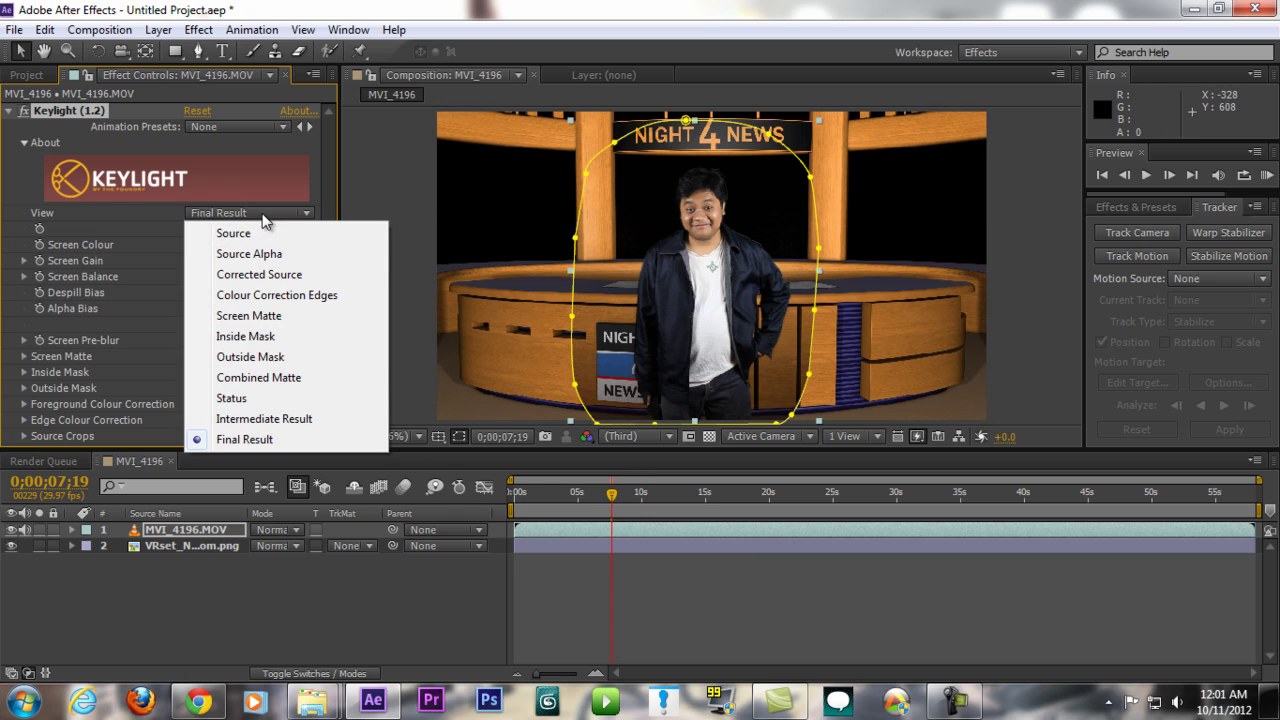
left_click(290, 318)
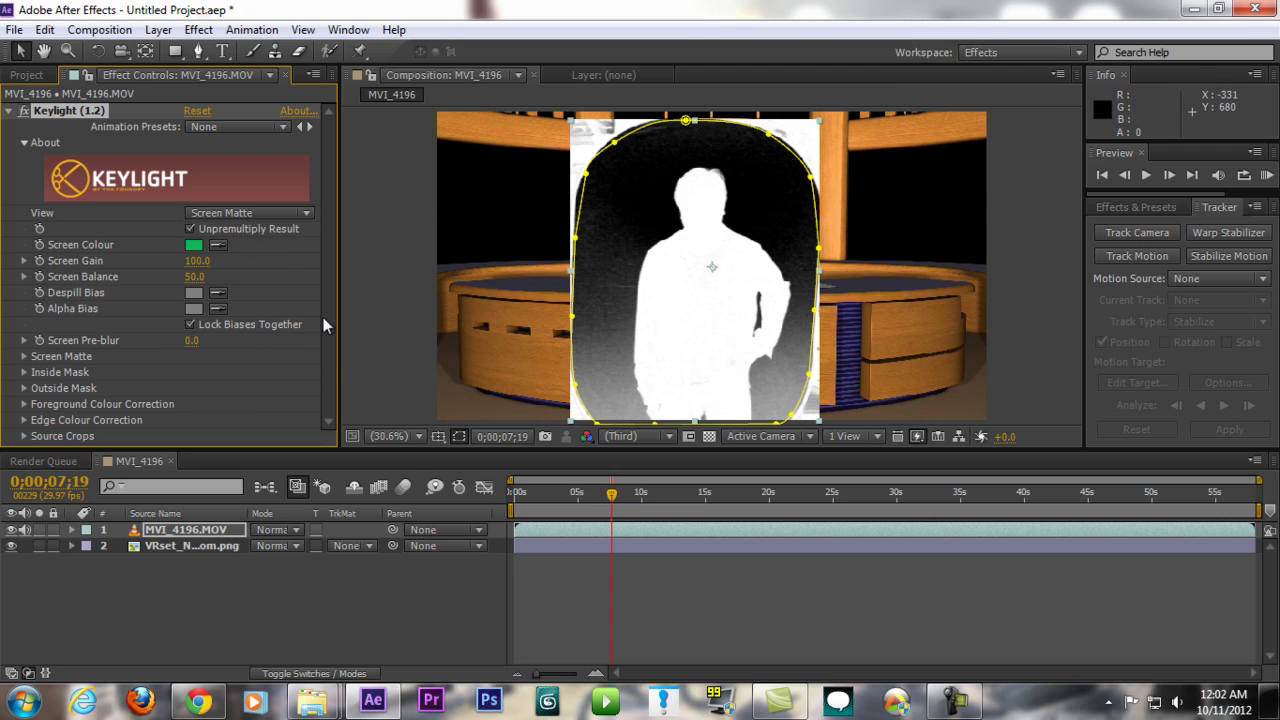
left_click(24, 357)
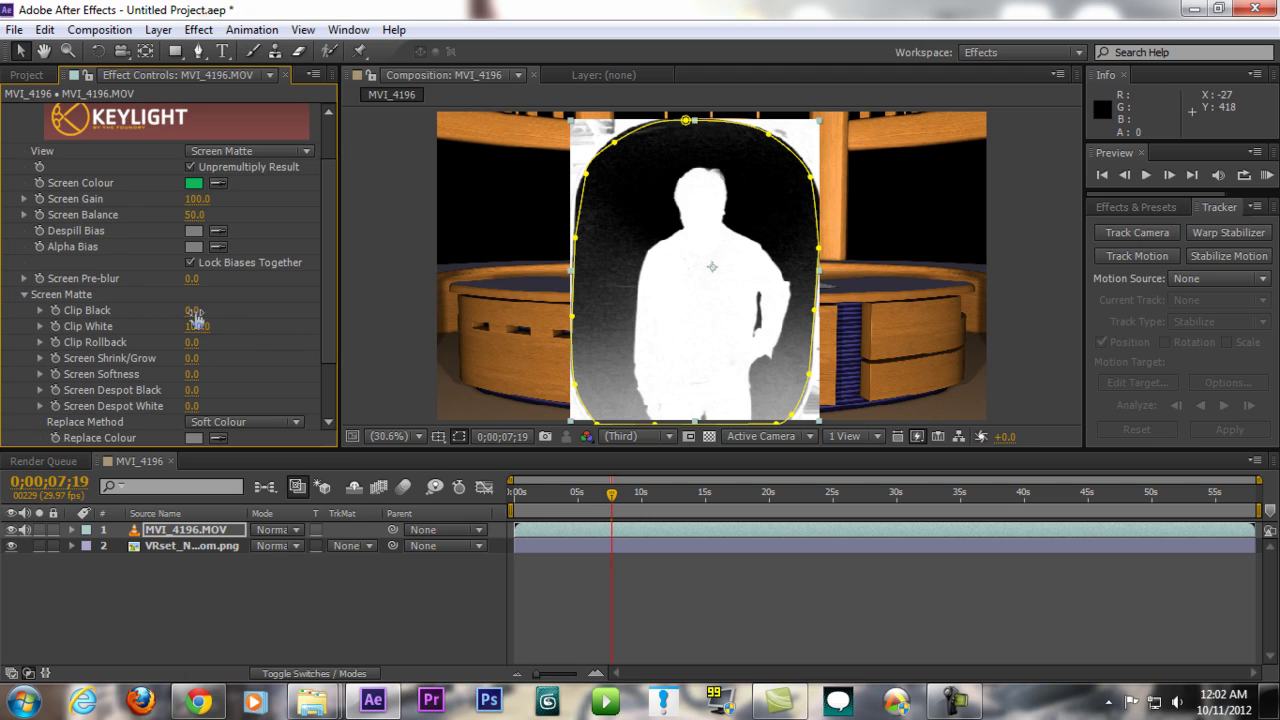
left_click_drag(195, 310, 267, 310)
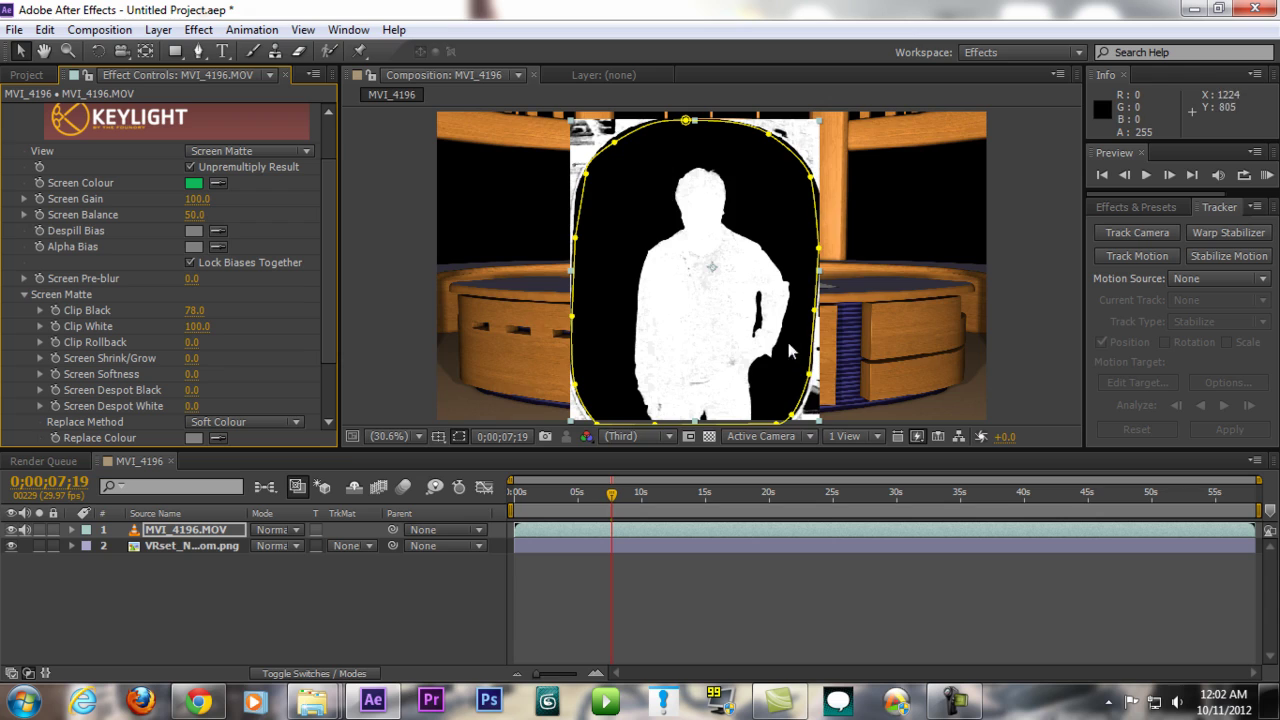
Examine the grey specks inside the figure's matte, set Clip White to 80, and fit the composition in the viewer.
scroll(786, 337, "up", 4)
left_click_drag(771, 331, 792, 300)
scroll(792, 300, "up", 1)
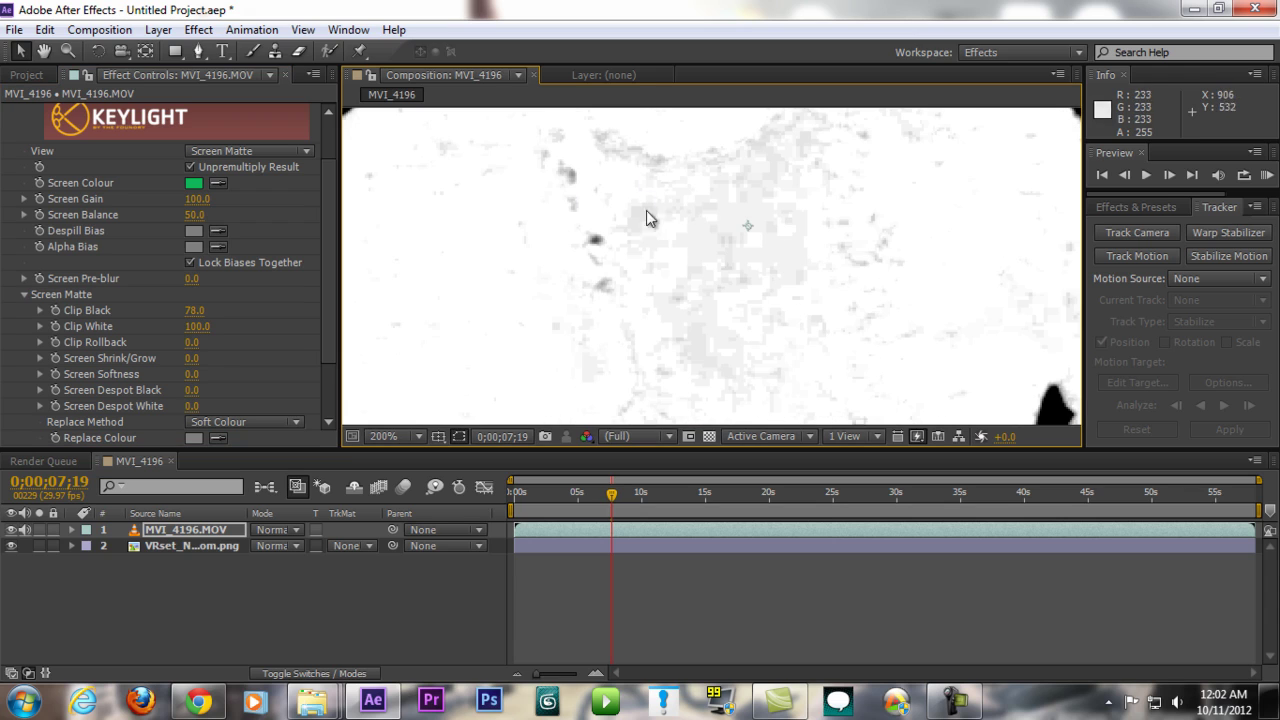
scroll(834, 300, "down", 1)
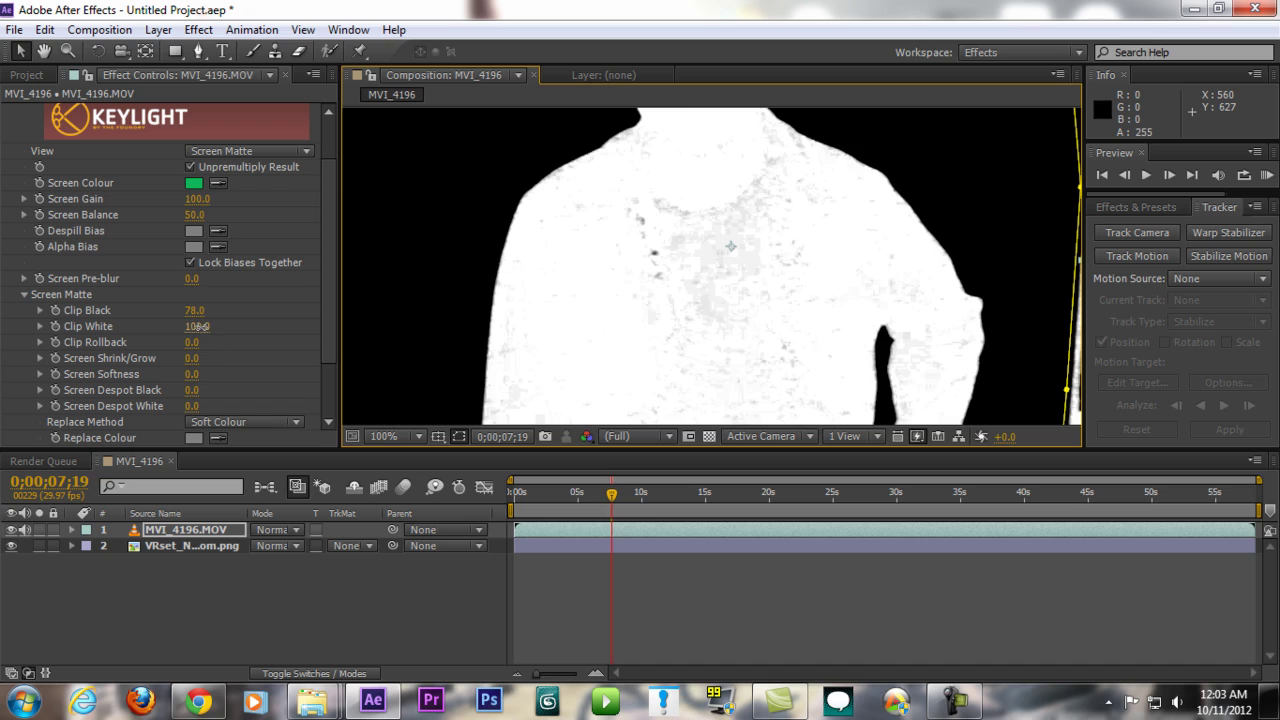
left_click_drag(199, 326, 186, 327)
scroll(643, 320, "down", 1)
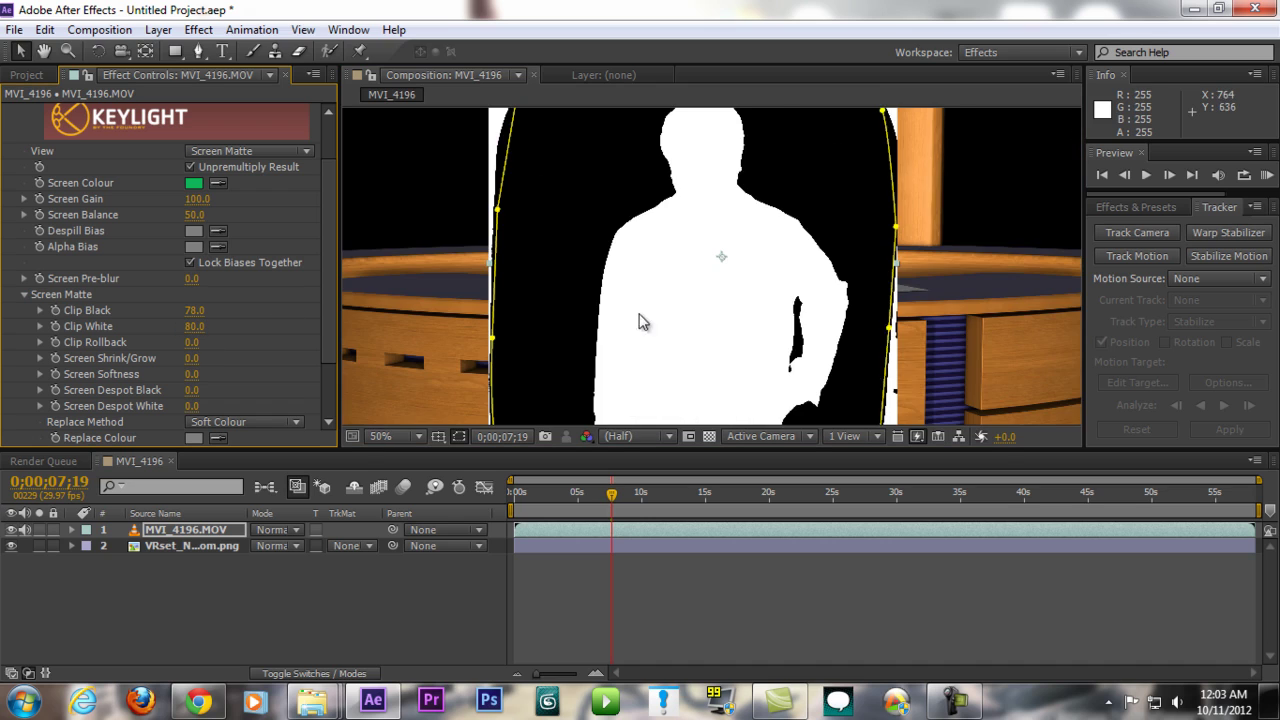
scroll(686, 335, "down", 1)
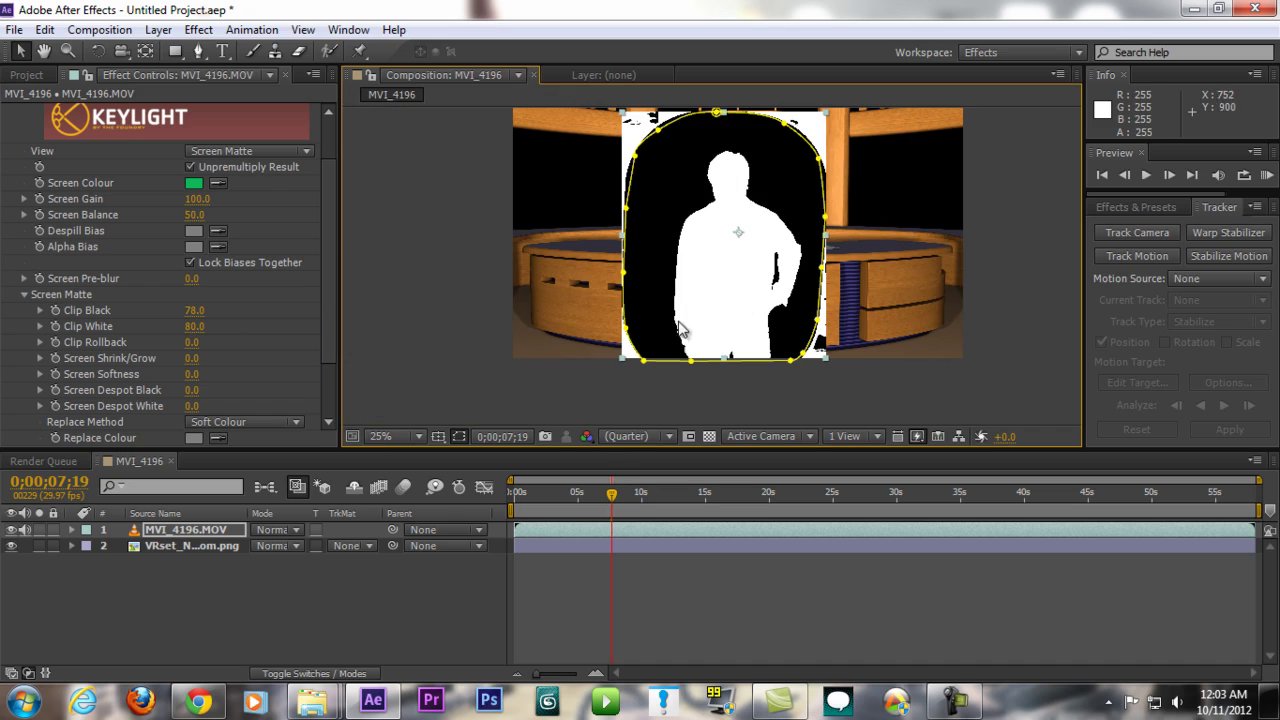
left_click(397, 438)
left_click(451, 117)
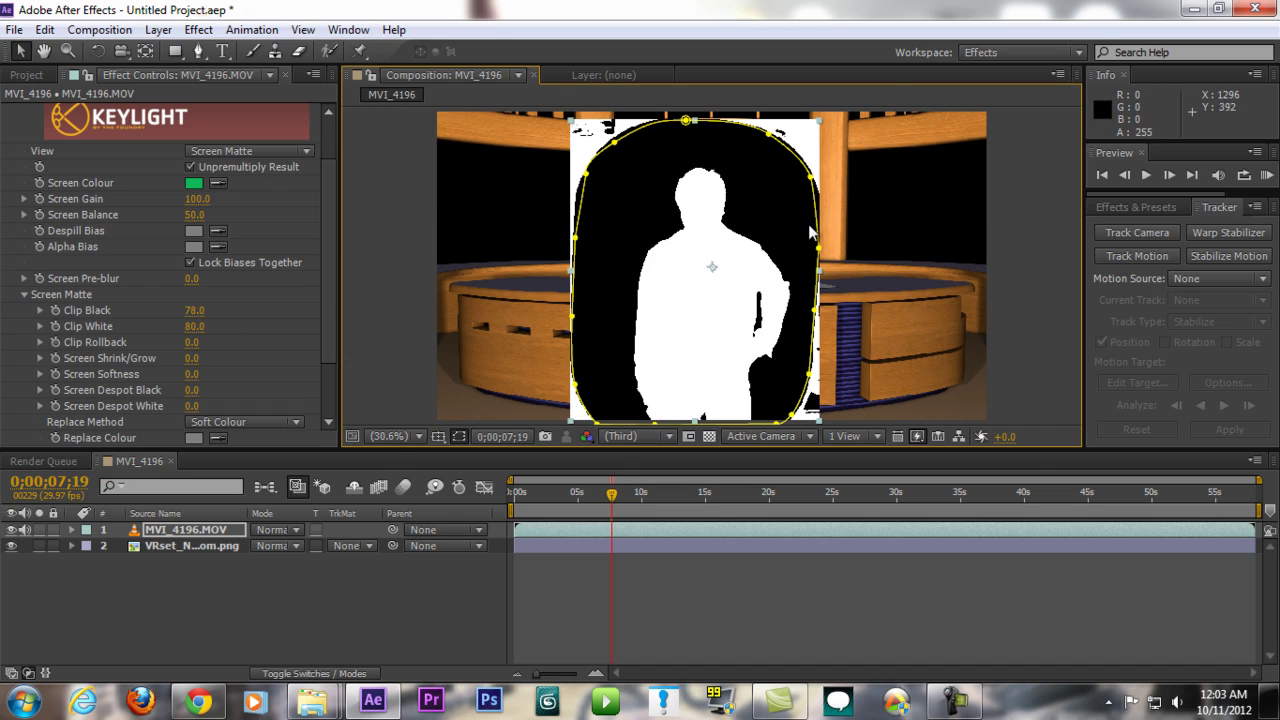
Return Keylight's view to Final Result and check the keyed footage at other frames, ending at 0;00;11;01.
left_click(196, 153)
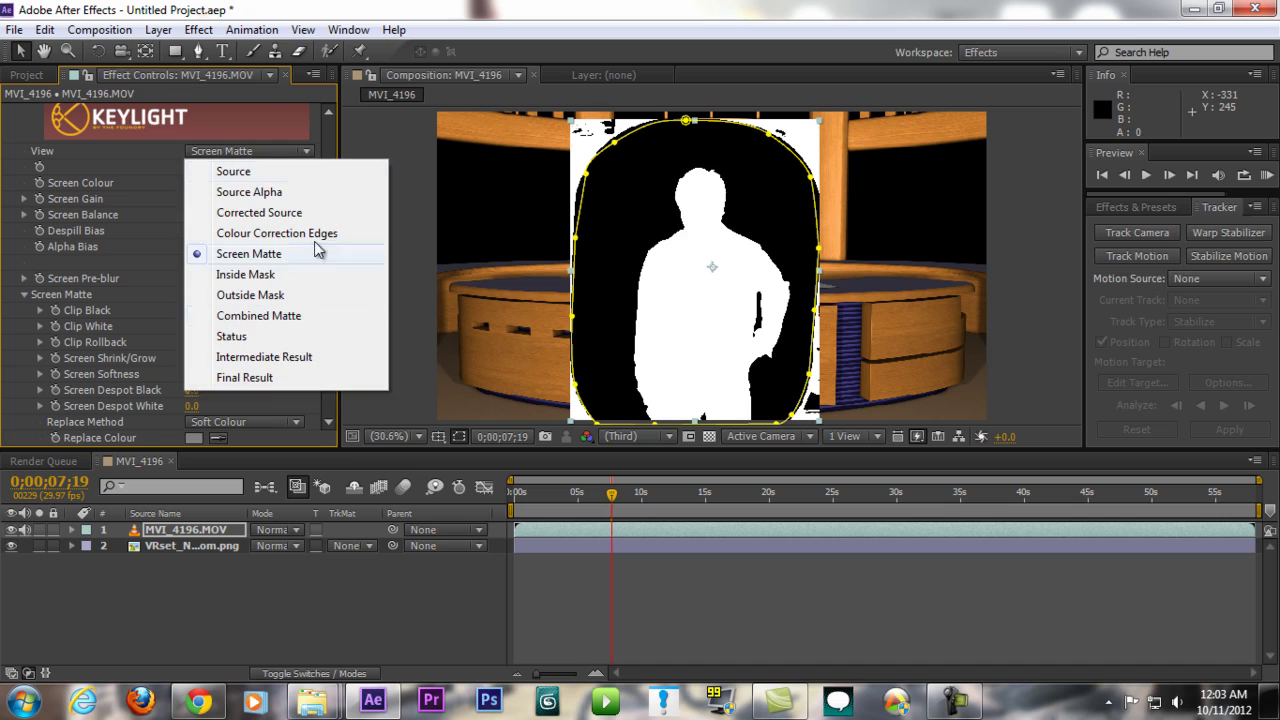
left_click(278, 376)
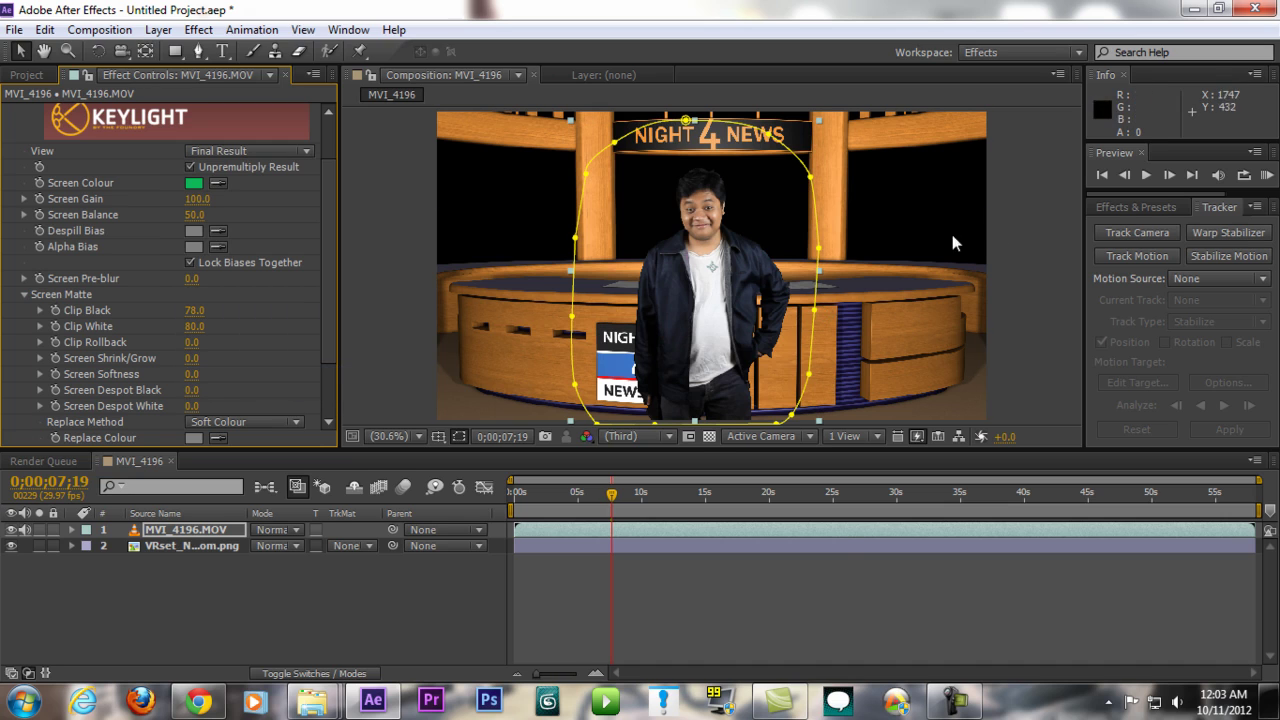
left_click(847, 497)
left_click(655, 497)
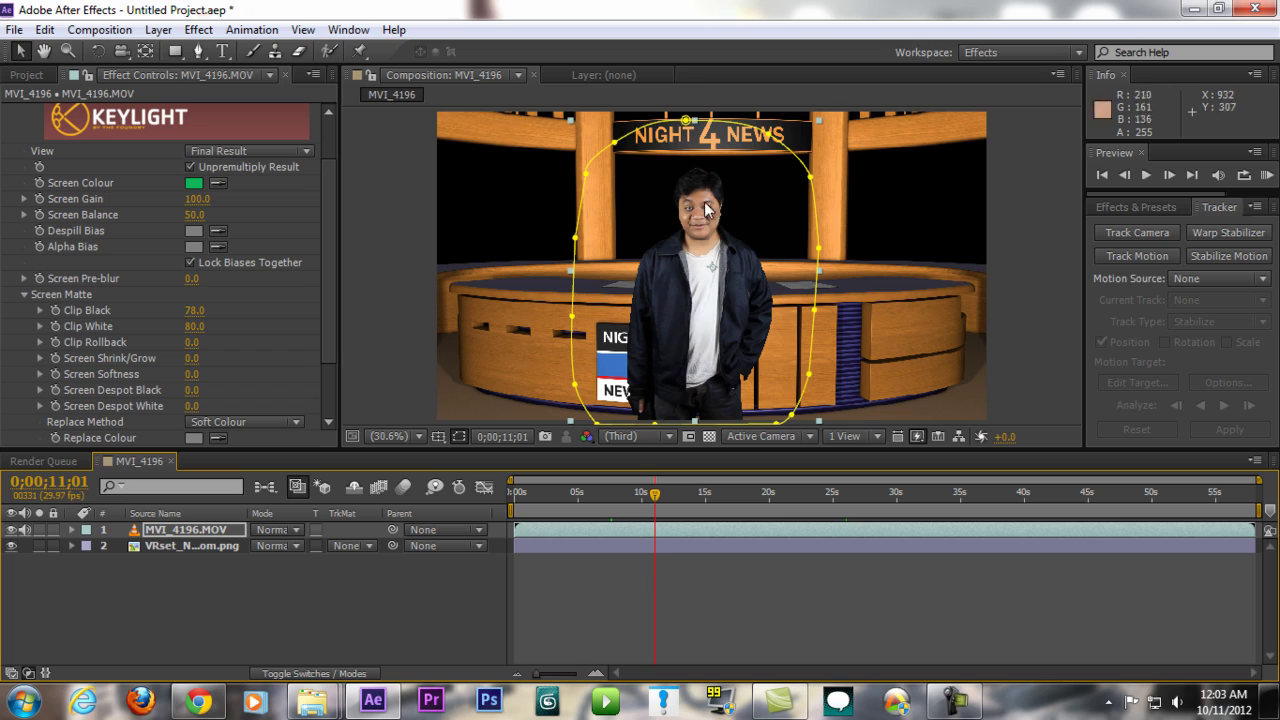
left_click(693, 437)
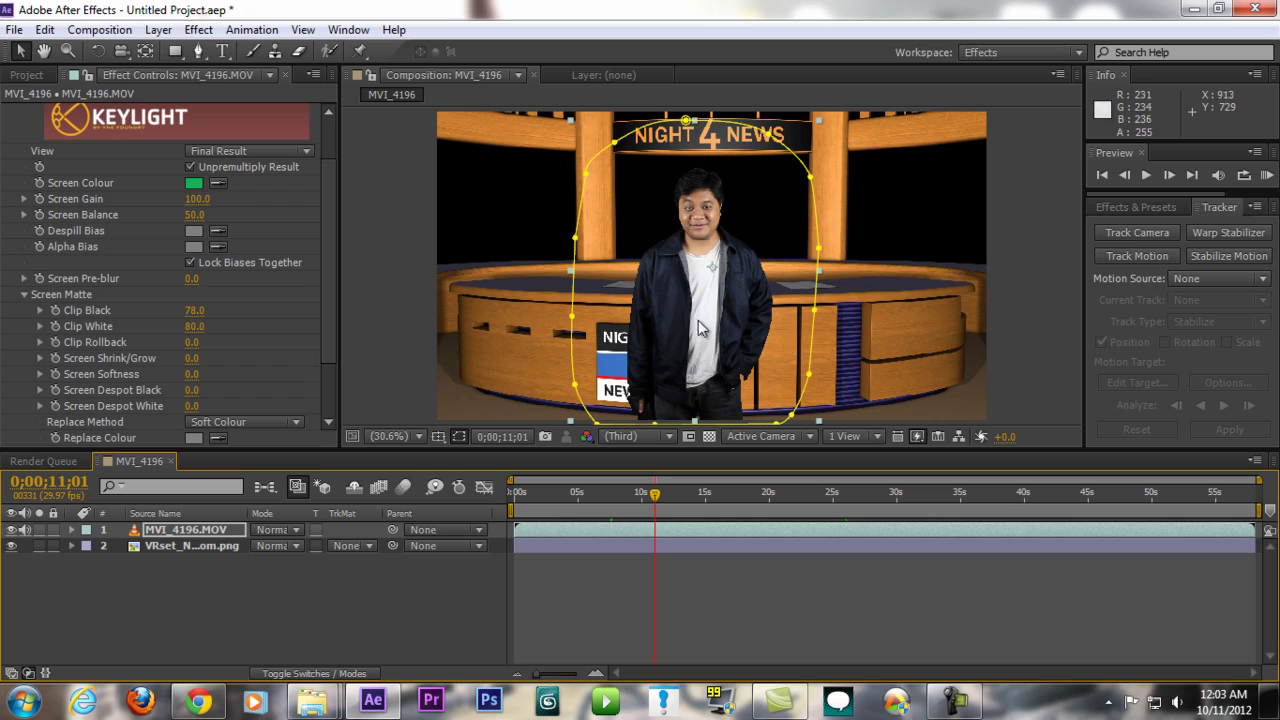
Switch to Chrome, look over the product categories on the TubeTape store page, and return to After Effects.
mouse_move(201, 702)
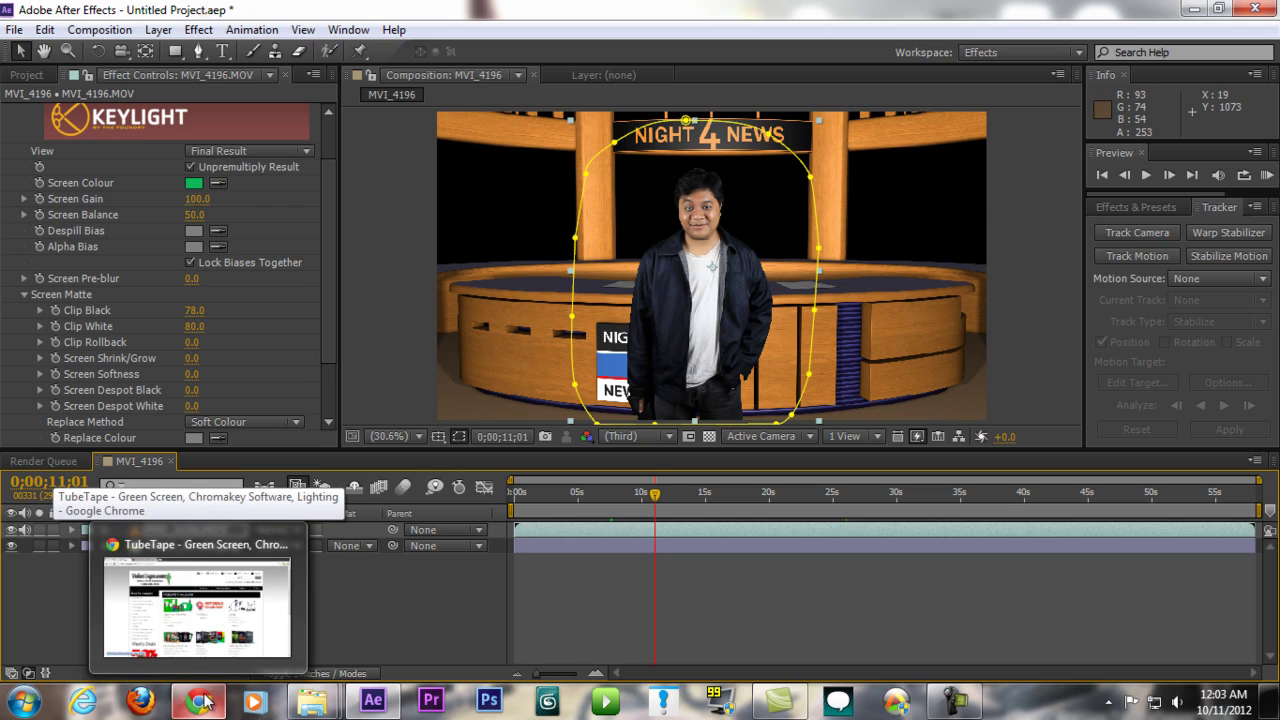
left_click(201, 702)
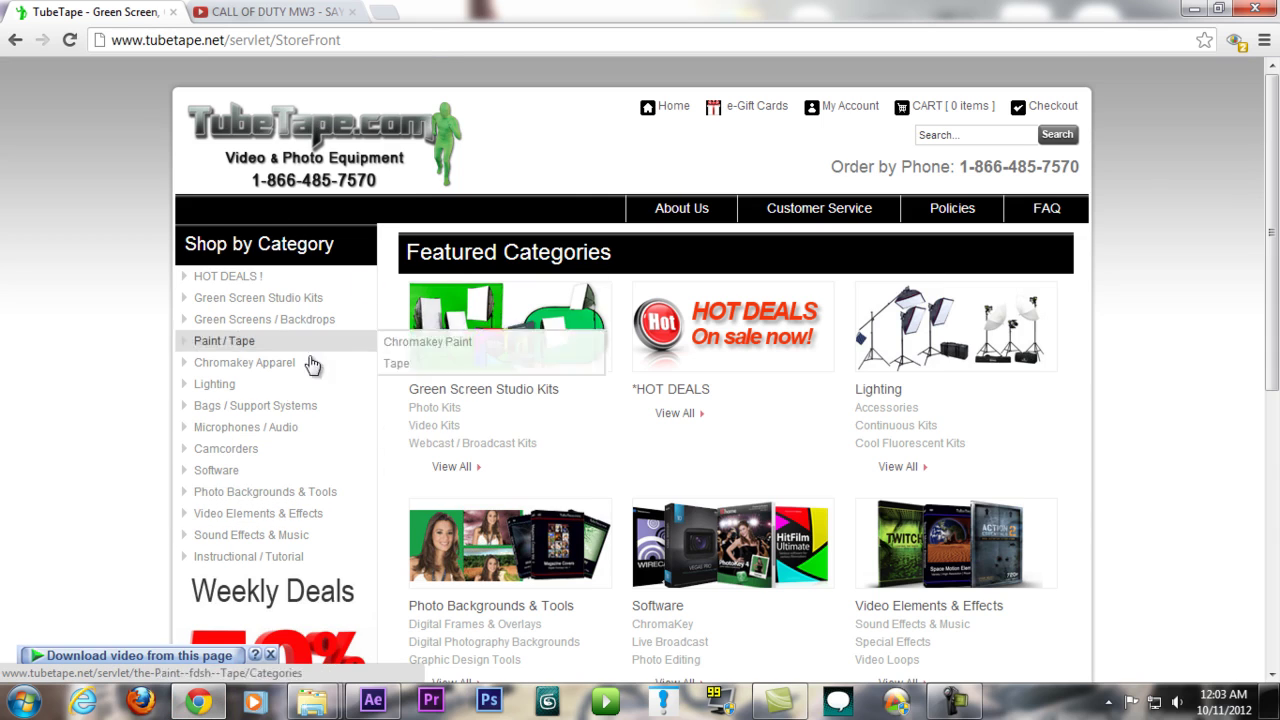
scroll(318, 425, "down", 1)
mouse_move(283, 432)
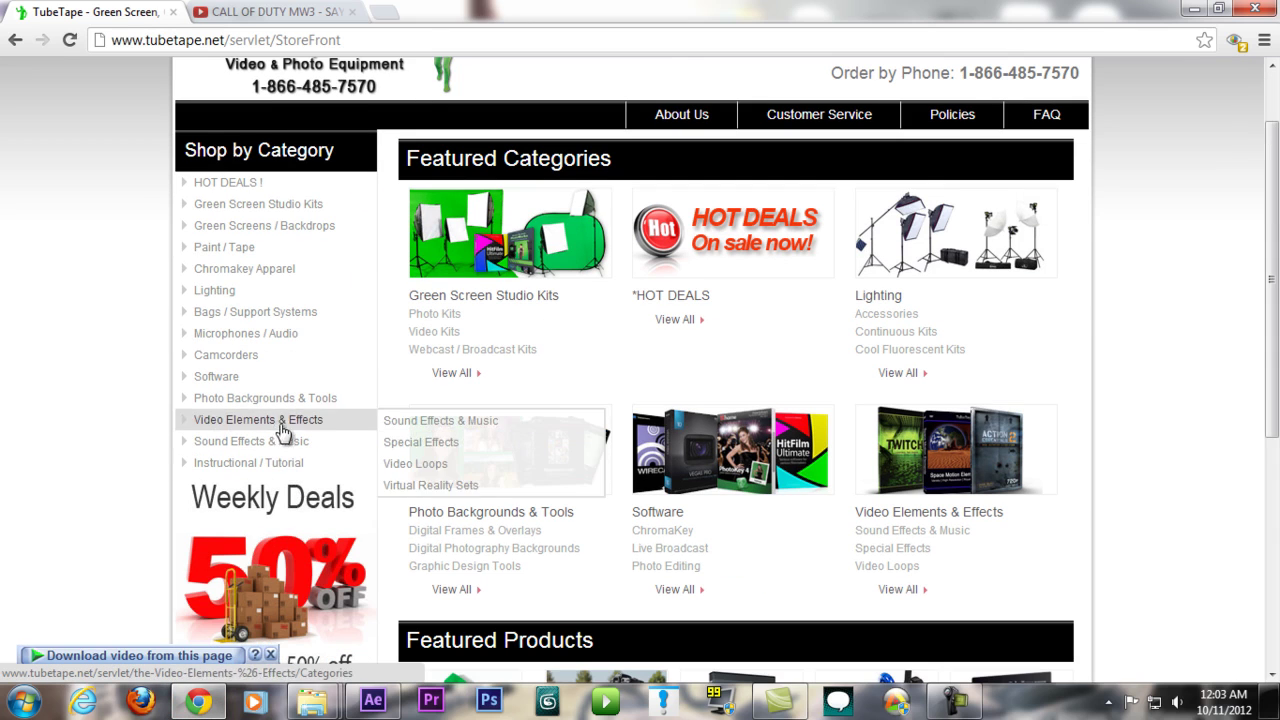
scroll(313, 478, "down", 1)
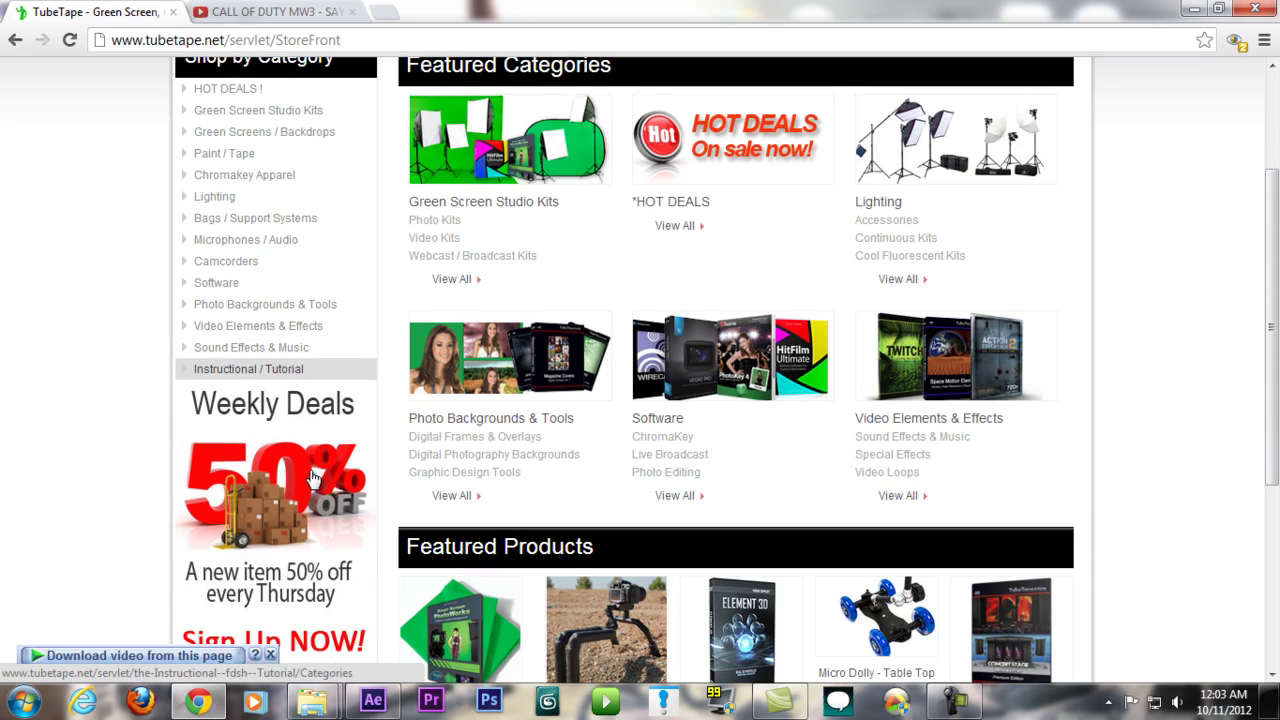
scroll(110, 384, "up", 2)
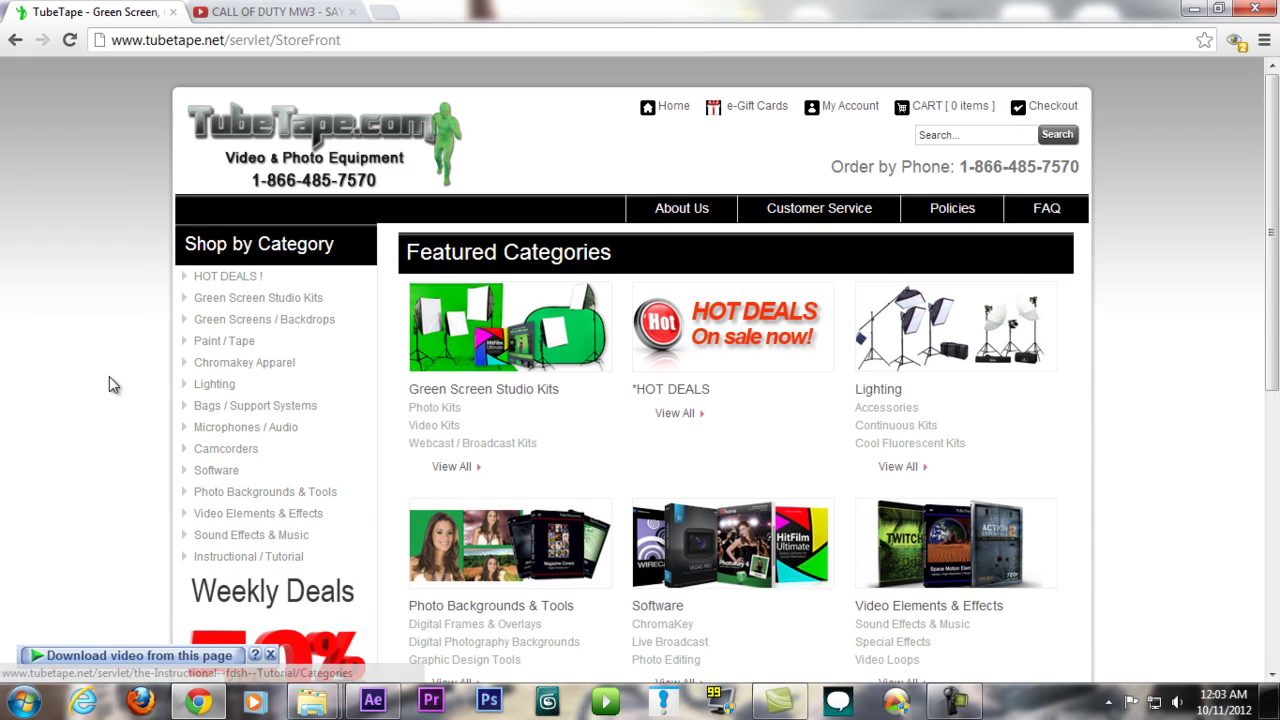
left_click(370, 697)
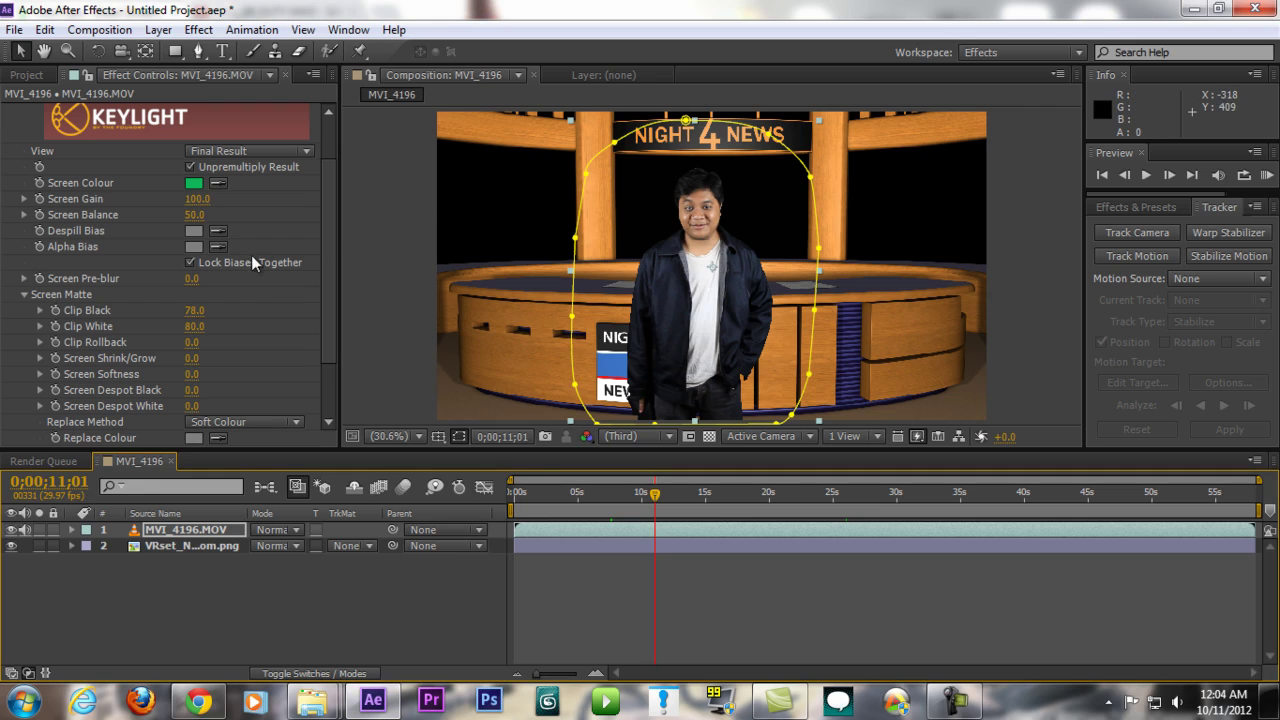
Reposition the keyed MVI_4196.MOV layer slightly to the right in front of the news desk, keeping the layer selected.
left_click_drag(332, 218, 348, 159)
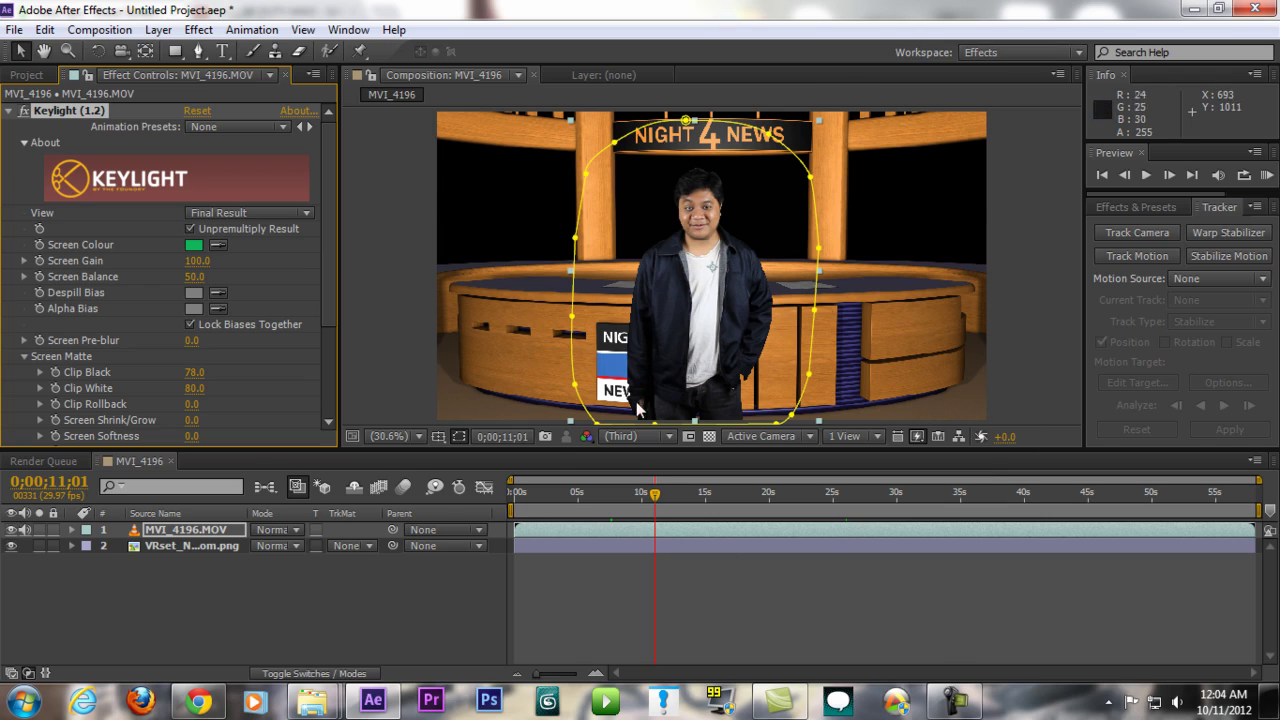
left_click(914, 306)
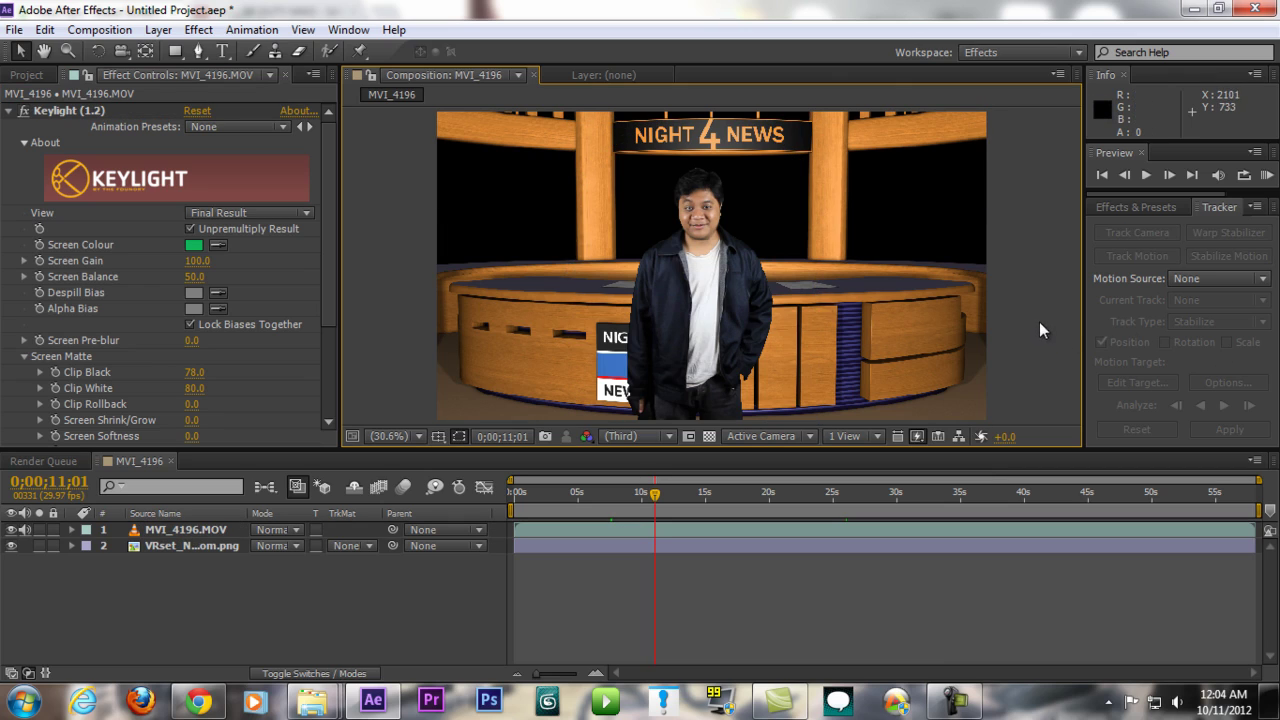
left_click(617, 532)
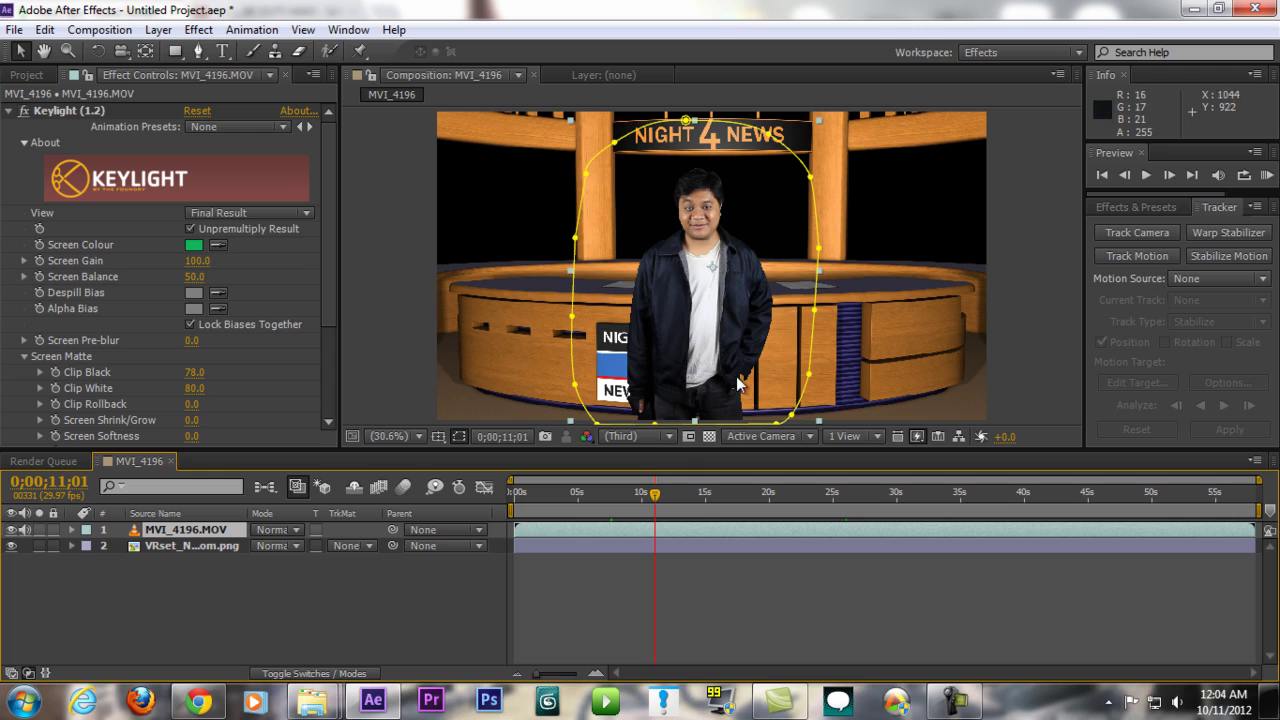
left_click_drag(776, 342, 828, 352)
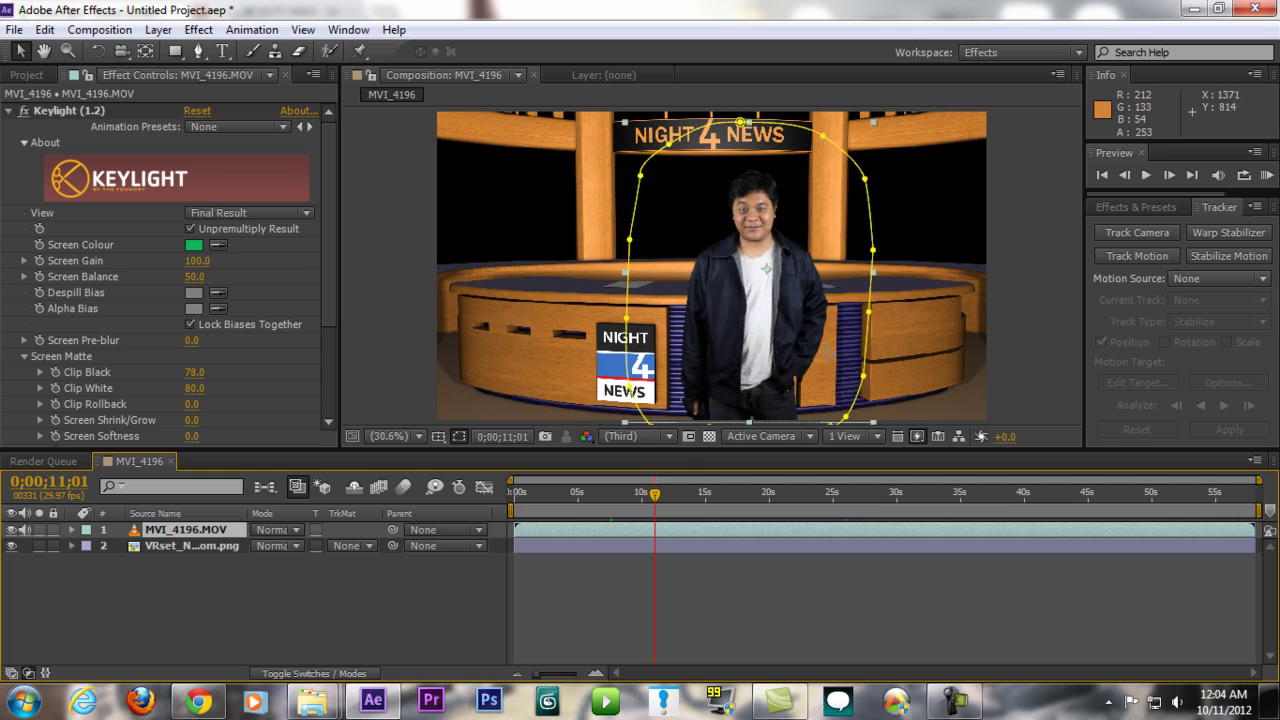
left_click_drag(779, 314, 737, 314)
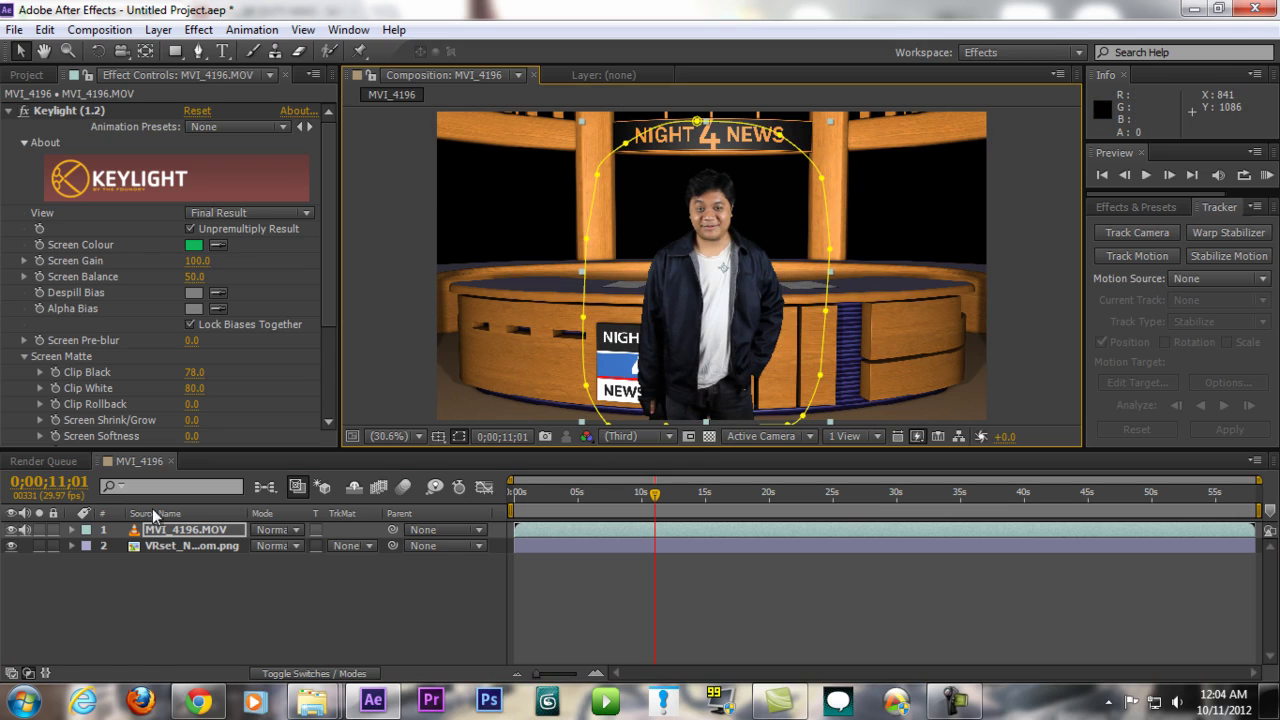
left_click(193, 535)
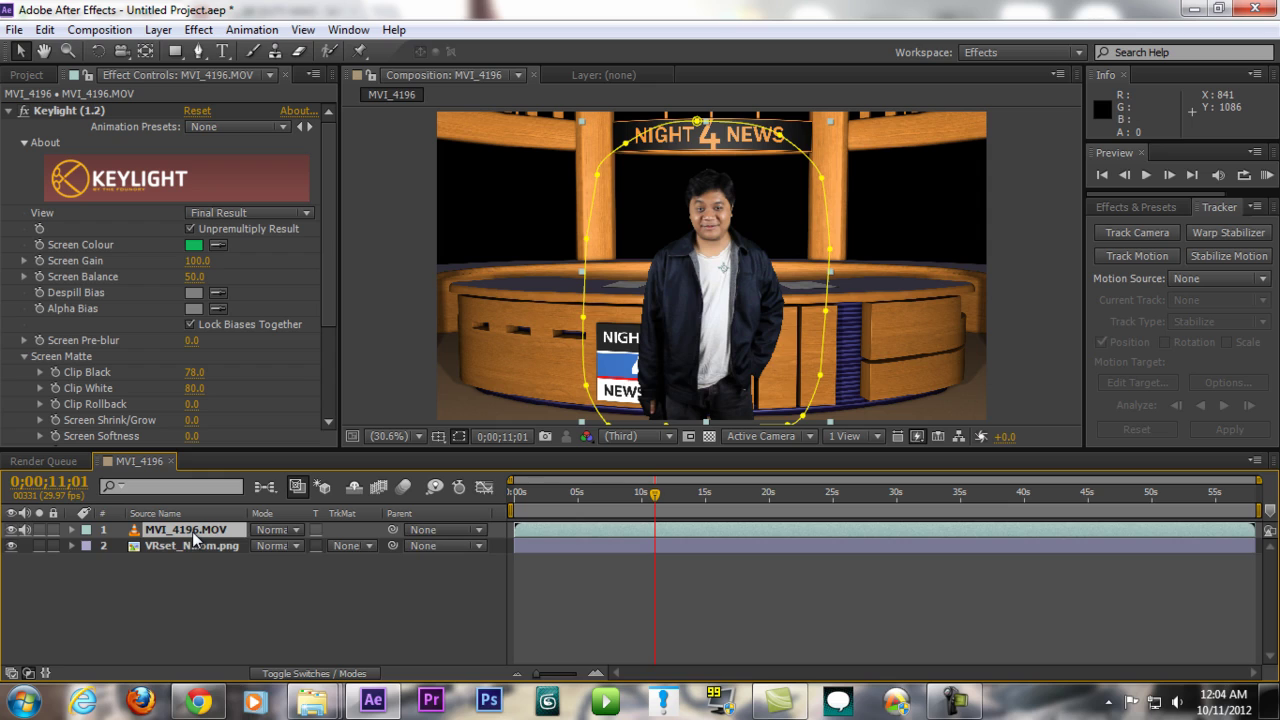
Scale the MVI_4196.MOV layer to 53% and move the subject up and slightly to the right above the news desk, leaving it deselected.
key("s")
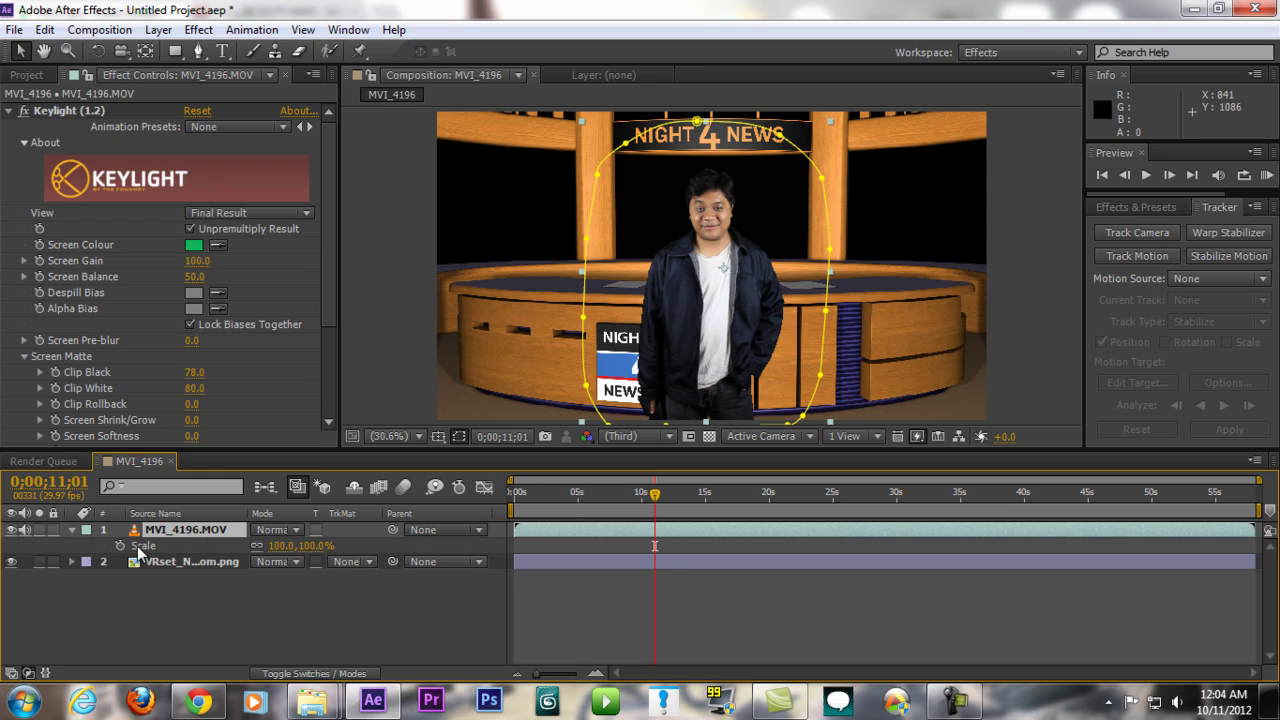
left_click_drag(313, 545, 182, 556)
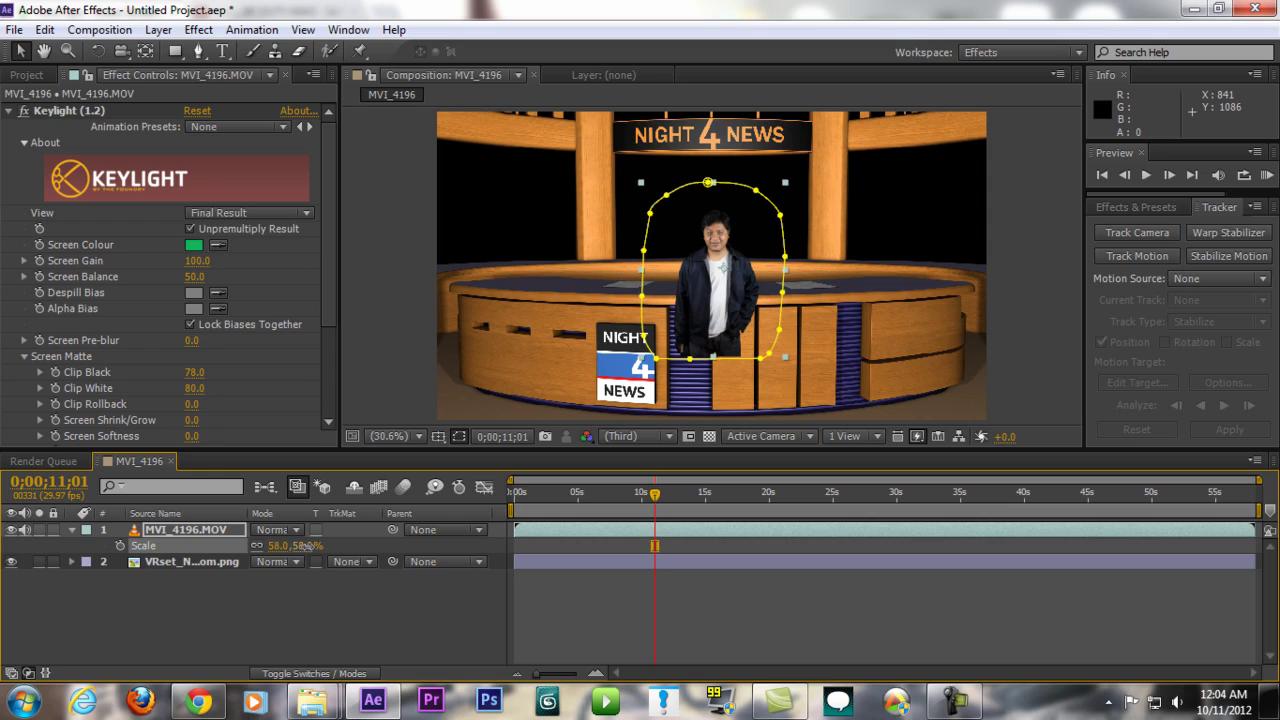
left_click_drag(305, 546, 296, 547)
left_click_drag(733, 285, 775, 238)
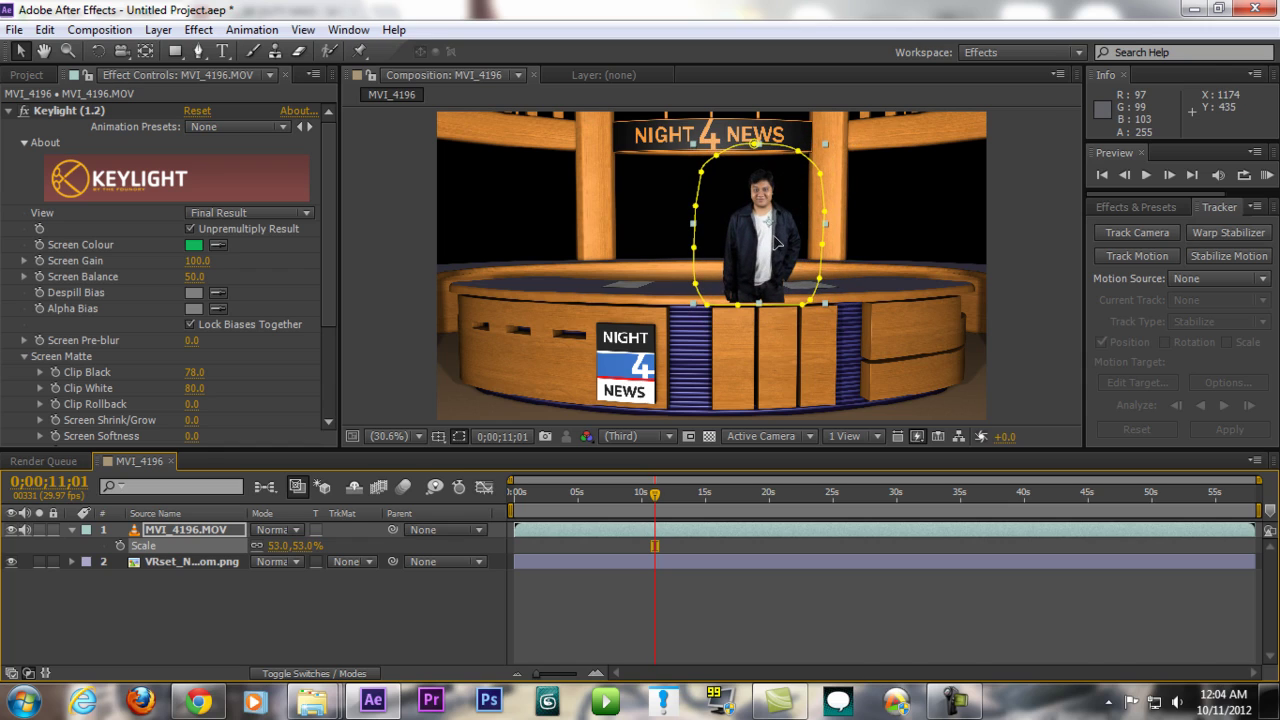
left_click(1037, 286)
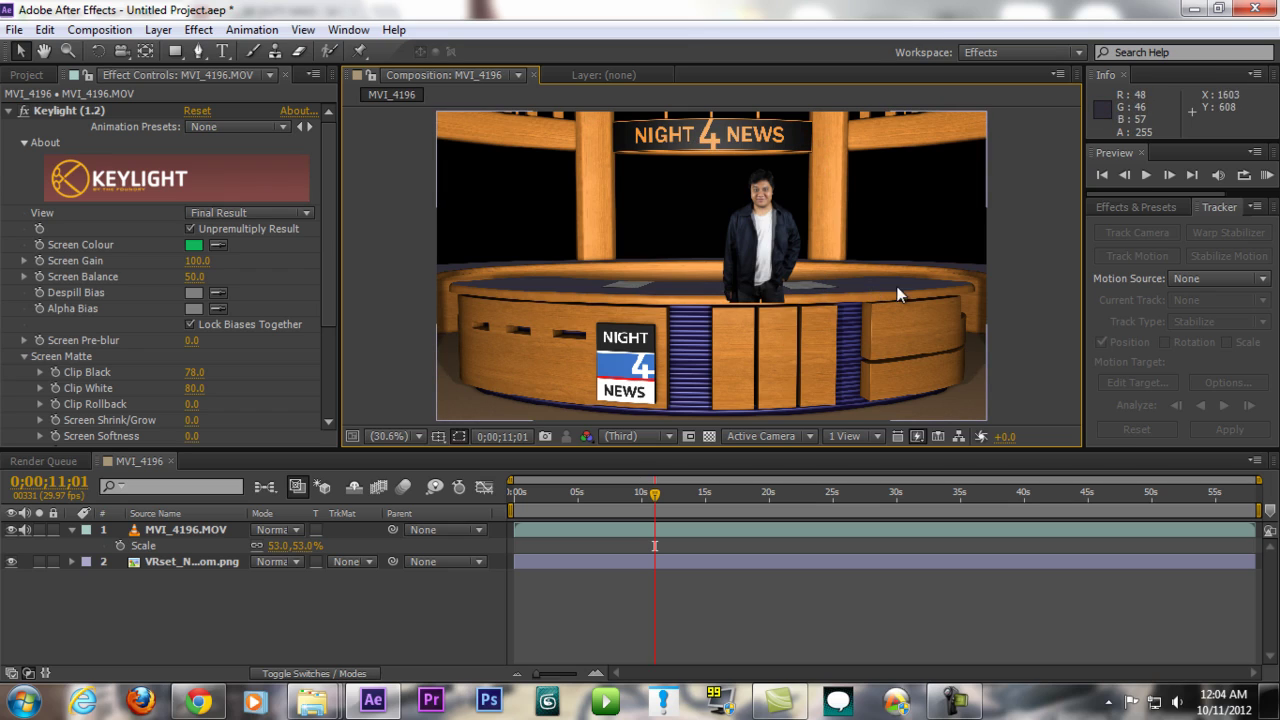
Collapse the MVI_4196.MOV layer's properties and duplicate the VRset_Newsroom.png layer.
left_click(72, 529)
left_click(200, 546)
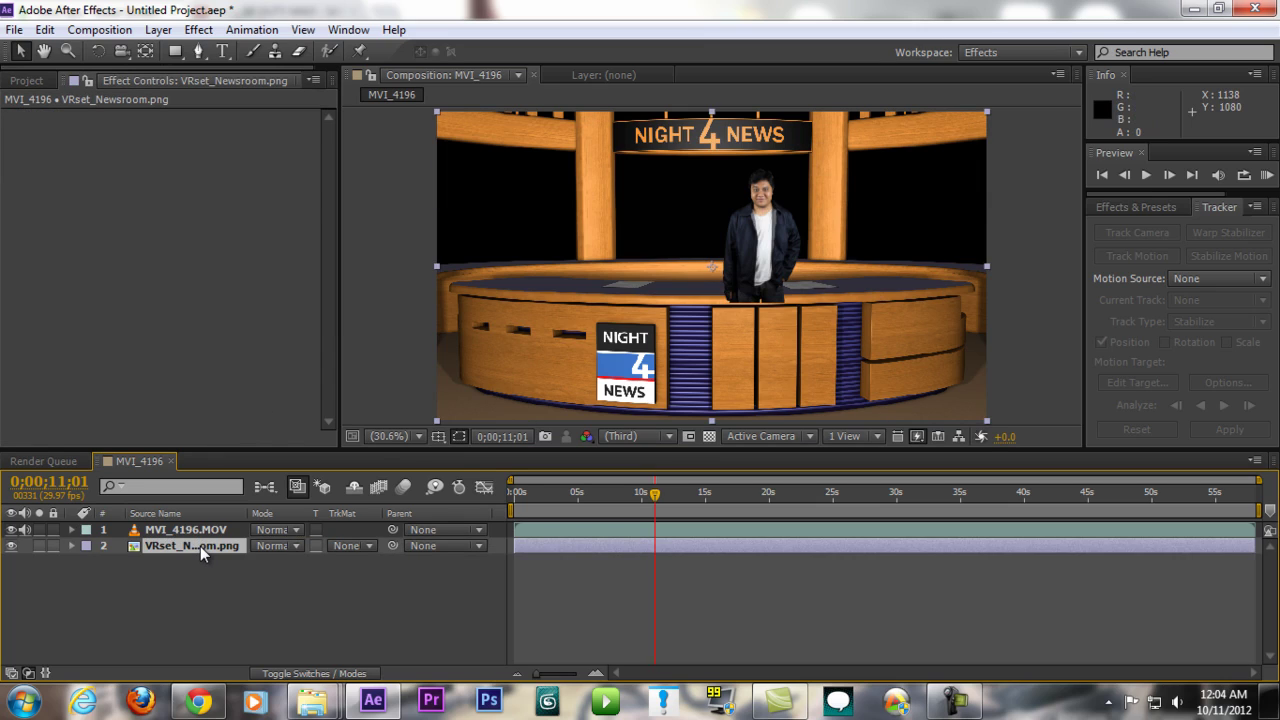
key("ctrl+d")
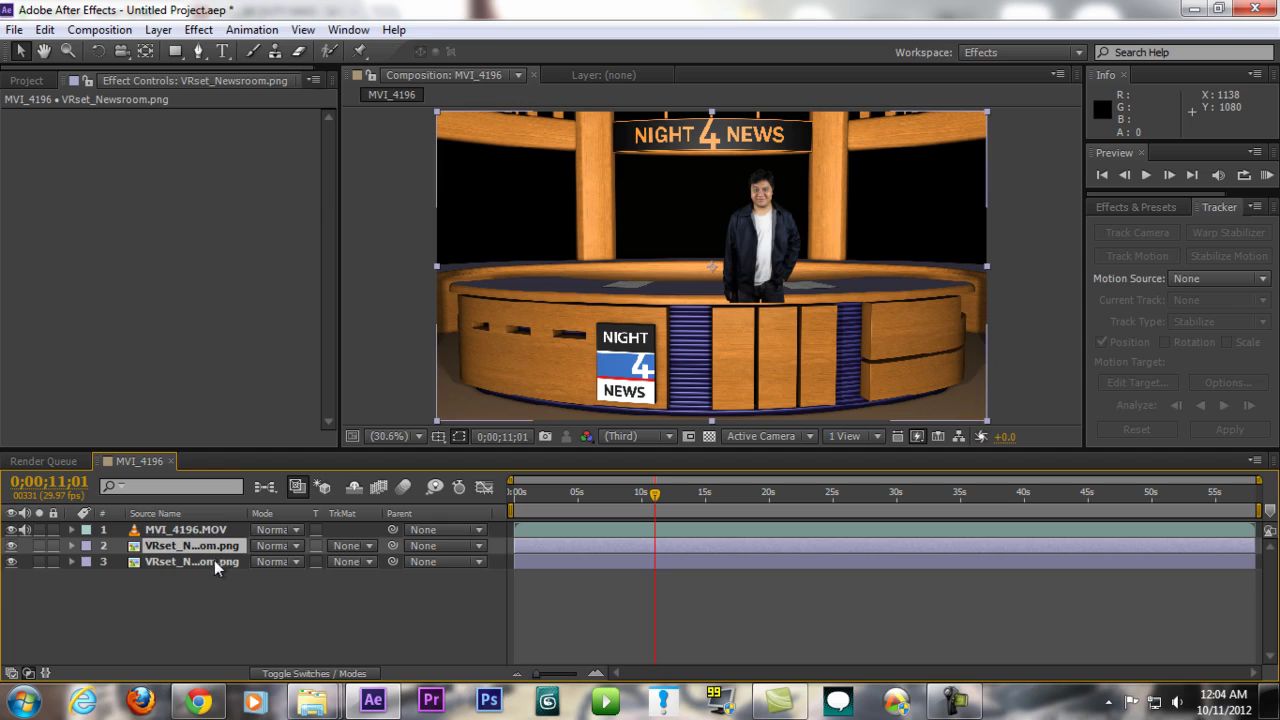
left_click(214, 560)
left_click(44, 30)
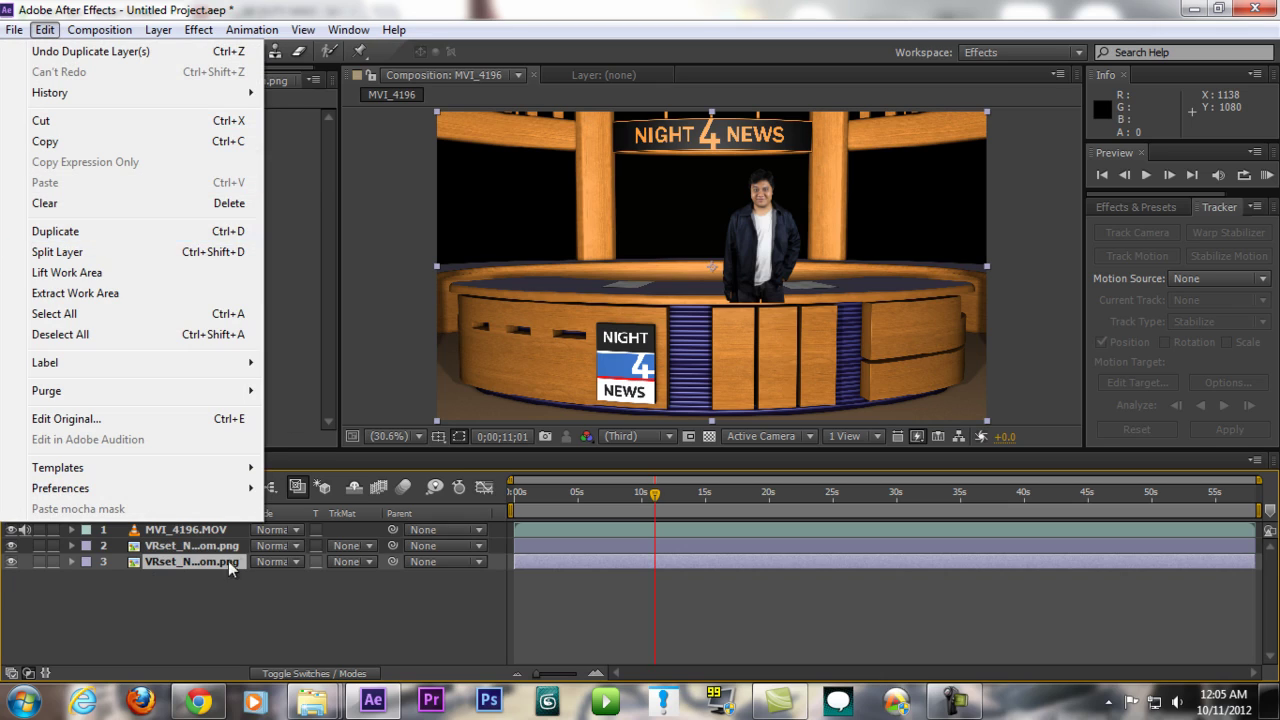
left_click(255, 579)
Move the upper VRset_Newsroom.png copy above MVI_4196.MOV in the layer stack.
left_click(176, 550)
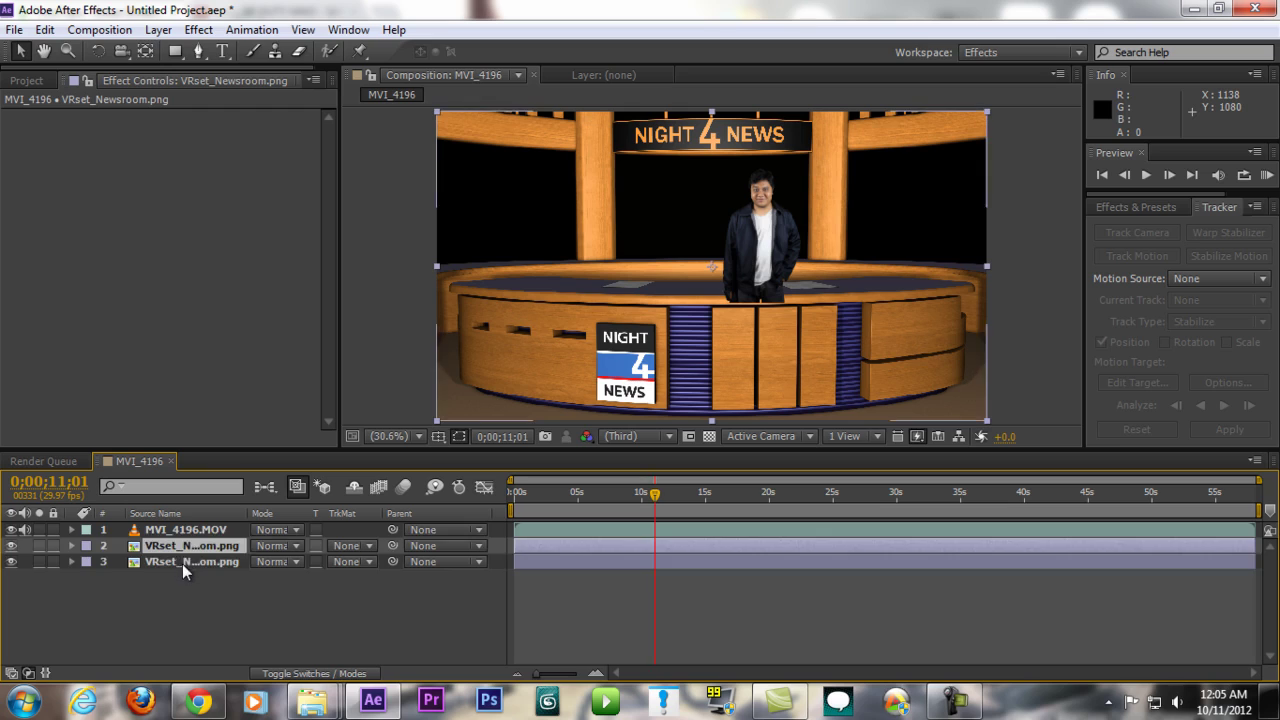
left_click(182, 563)
left_click(191, 548)
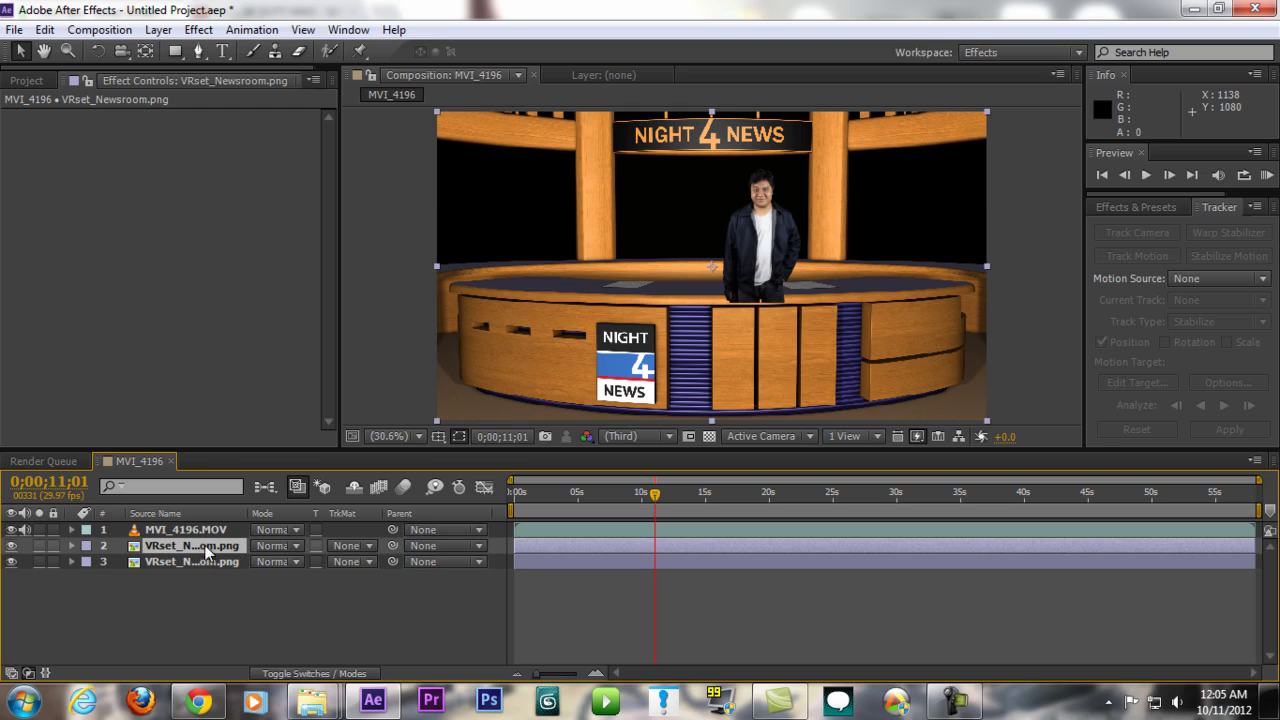
left_click(209, 560)
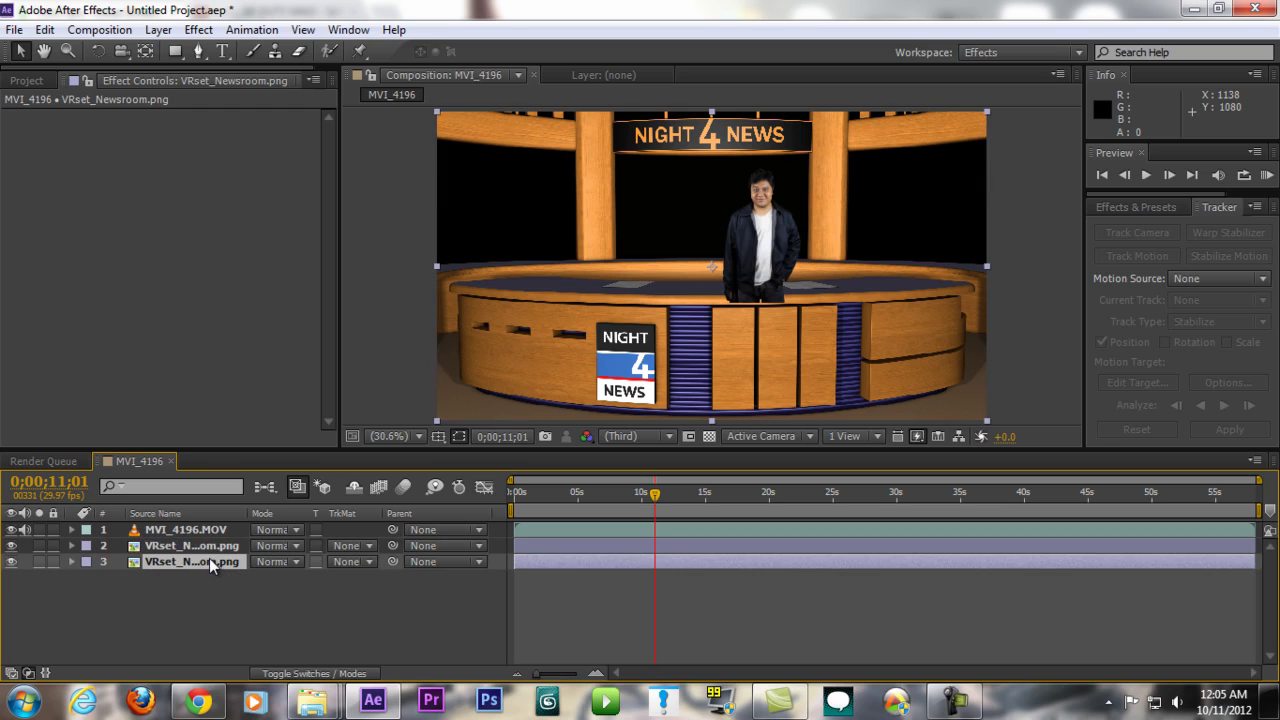
left_click(222, 549)
left_click_drag(222, 550, 225, 523)
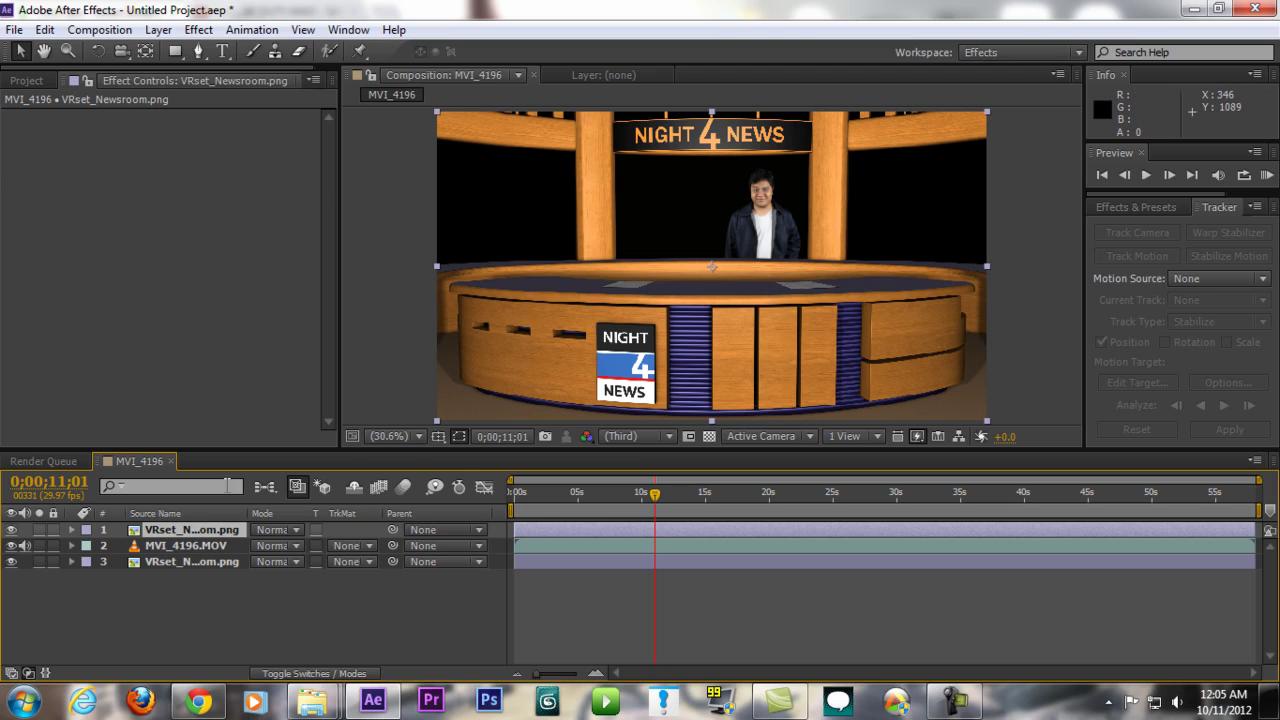
Start a Pen tool mask on the top VRset_Newsroom.png layer, tracing the back edge of the dark desktop from right to left.
left_click(199, 53)
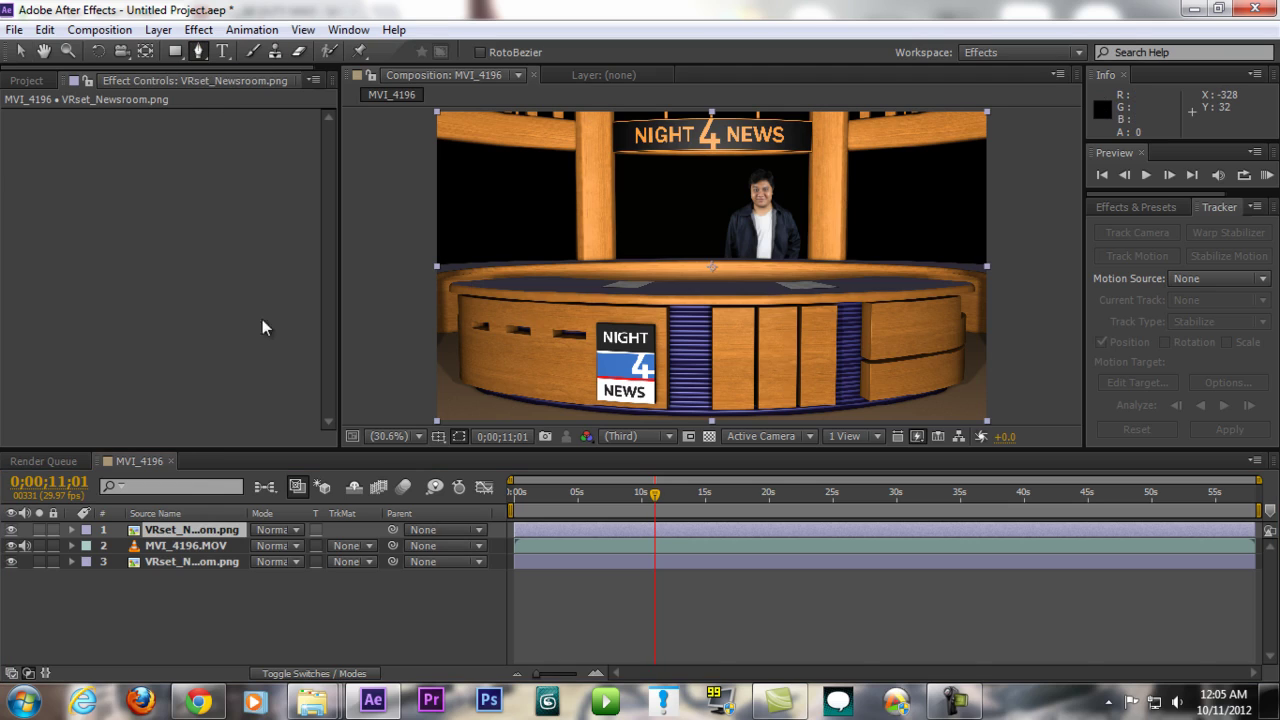
left_click(213, 533)
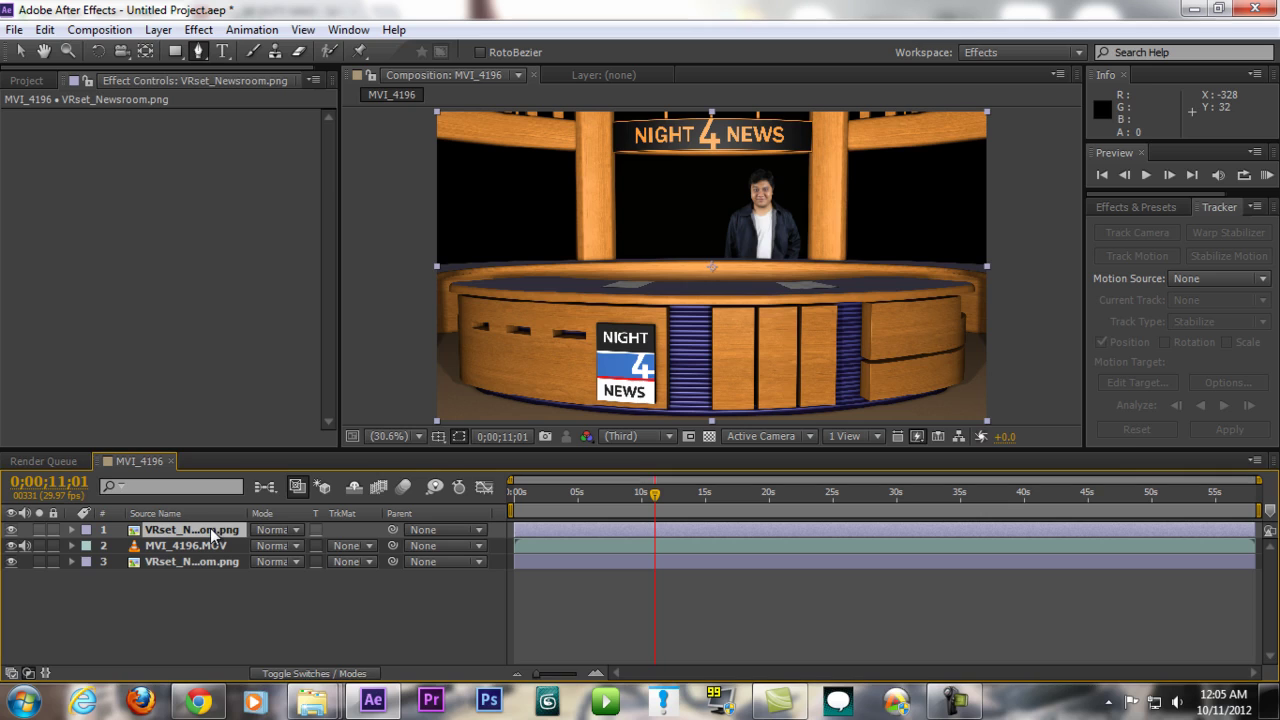
key("period")
key("period")
key("period")
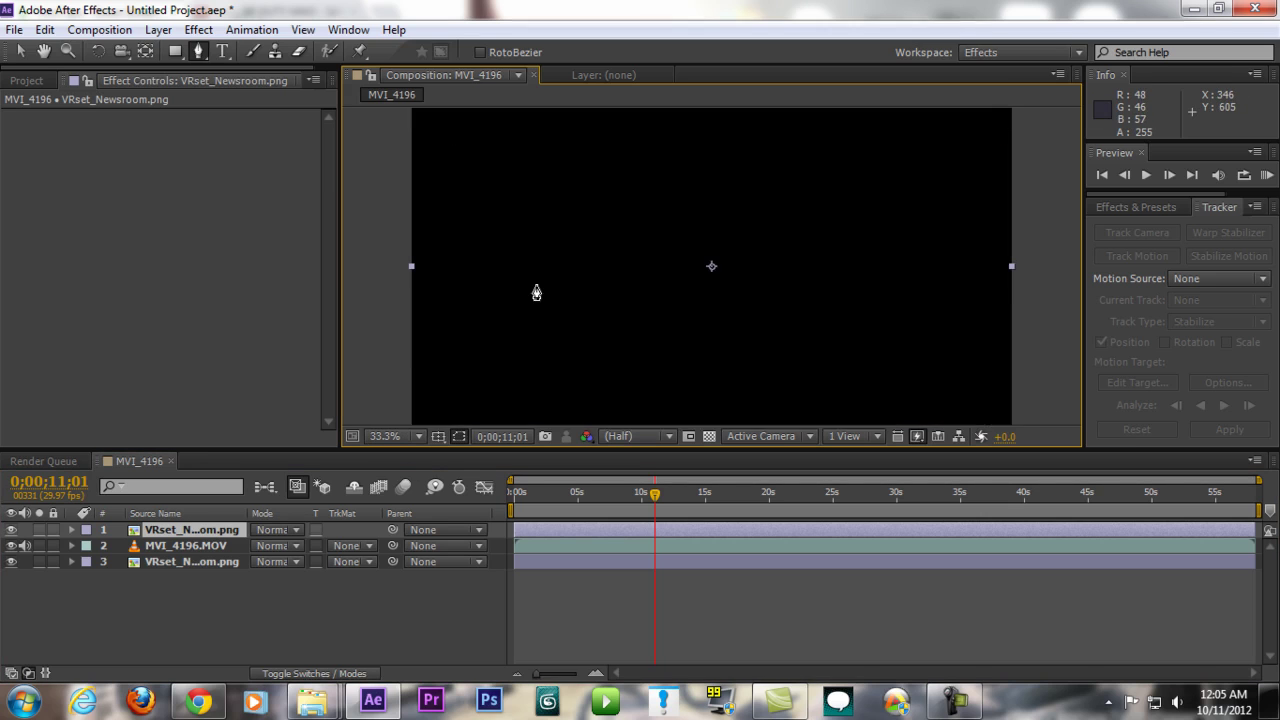
scroll(570, 322, "right", 10)
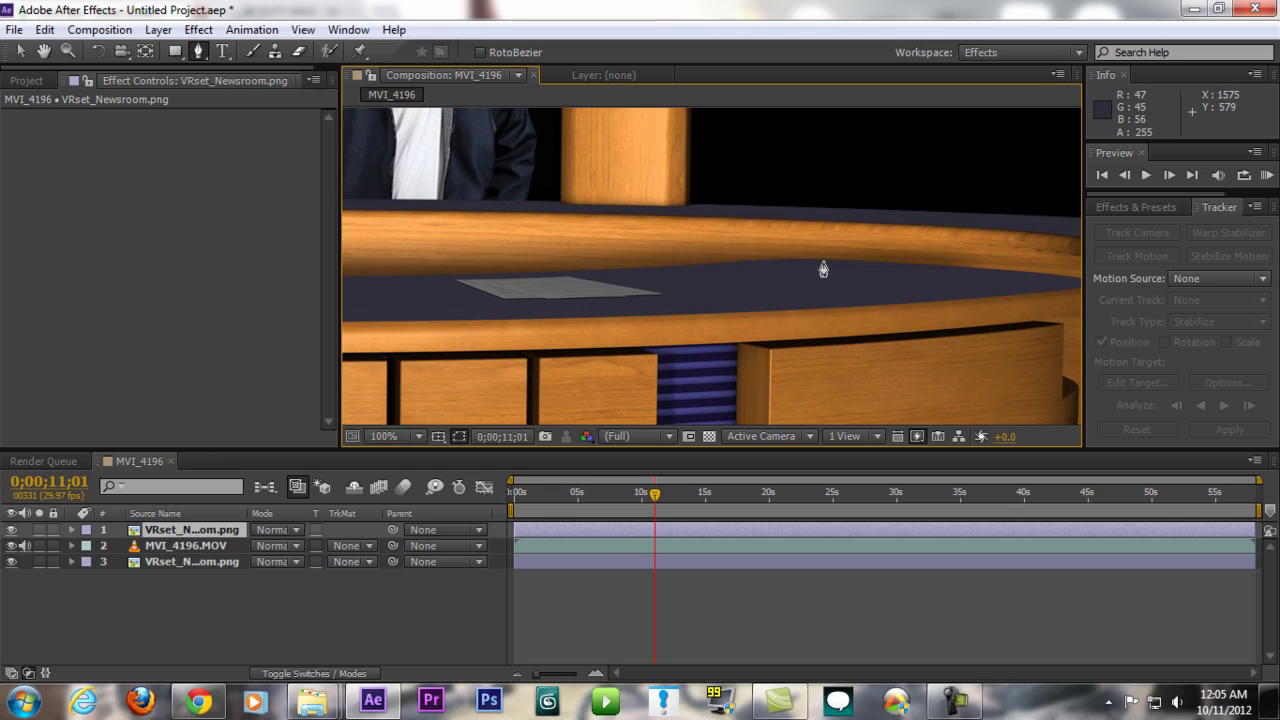
mouse_move(827, 261)
left_mouse_down()
mouse_move(721, 265)
mouse_move(650, 287)
mouse_move(543, 281)
mouse_move(517, 299)
left_mouse_up()
scroll(700, 277, "left", 4)
scroll(589, 297, "left", 4)
scroll(740, 315, "left", 4)
left_click(561, 293)
scroll(591, 266, "down", 2)
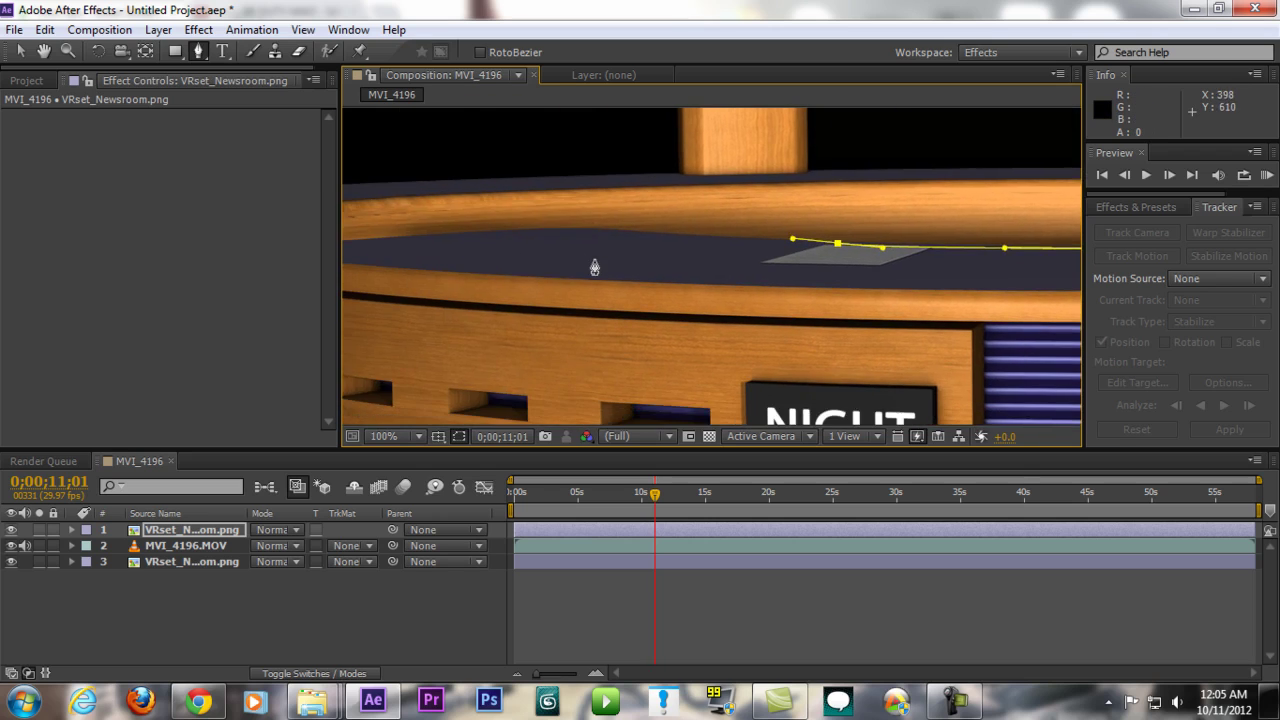
Continue the mask down the desk's left side, below its base and up its right side, closing it at the starting point.
left_click(532, 335)
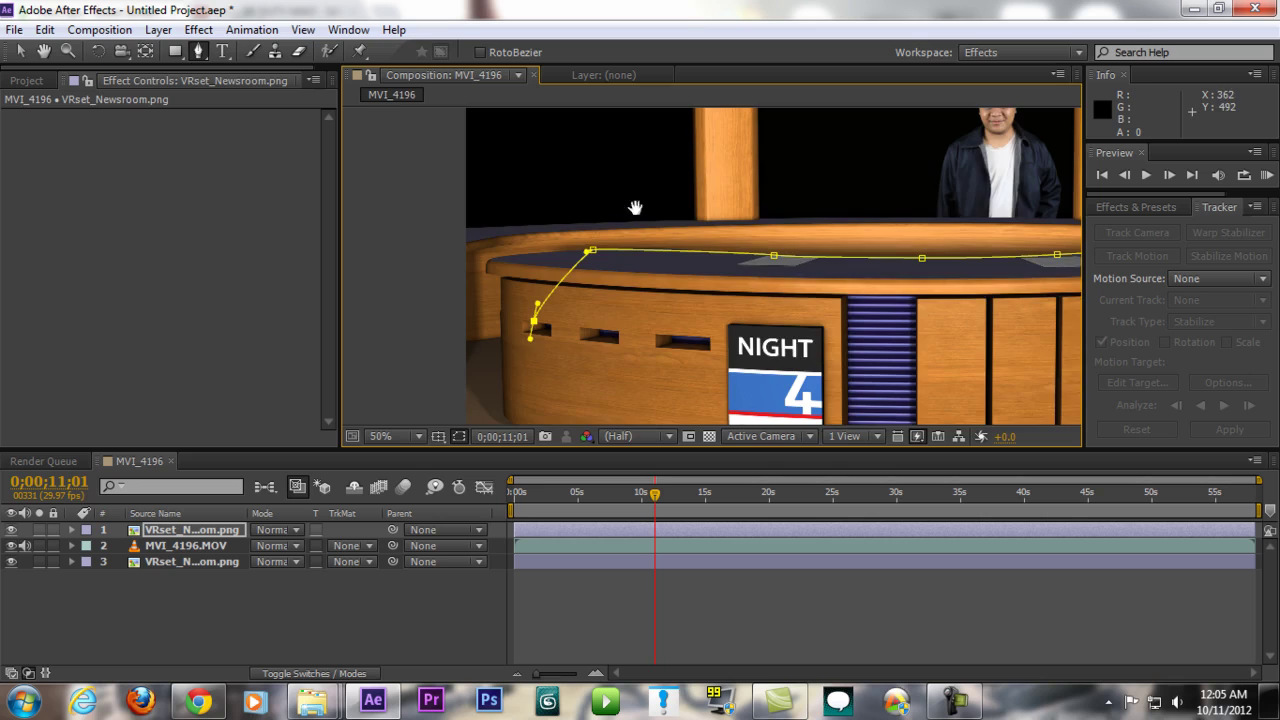
scroll(634, 206, "down", 4)
scroll(724, 305, "up", 2)
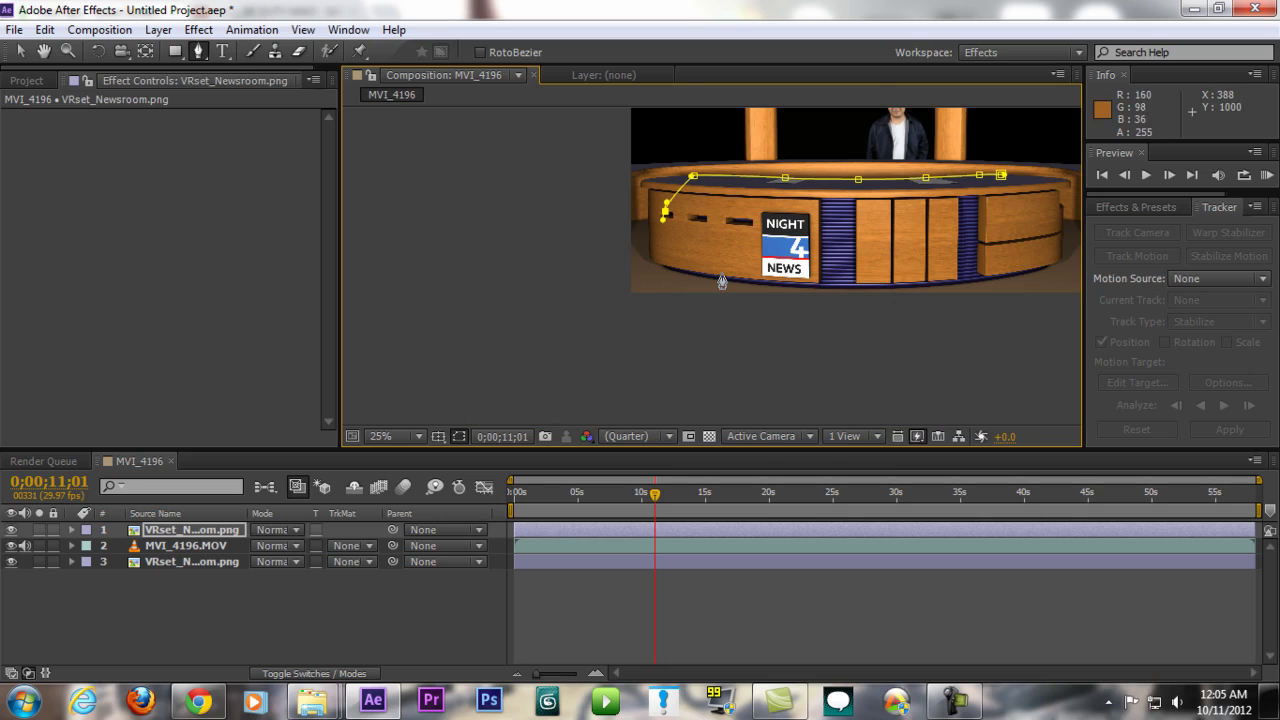
left_click(723, 276)
left_click(857, 300)
left_click(1003, 271)
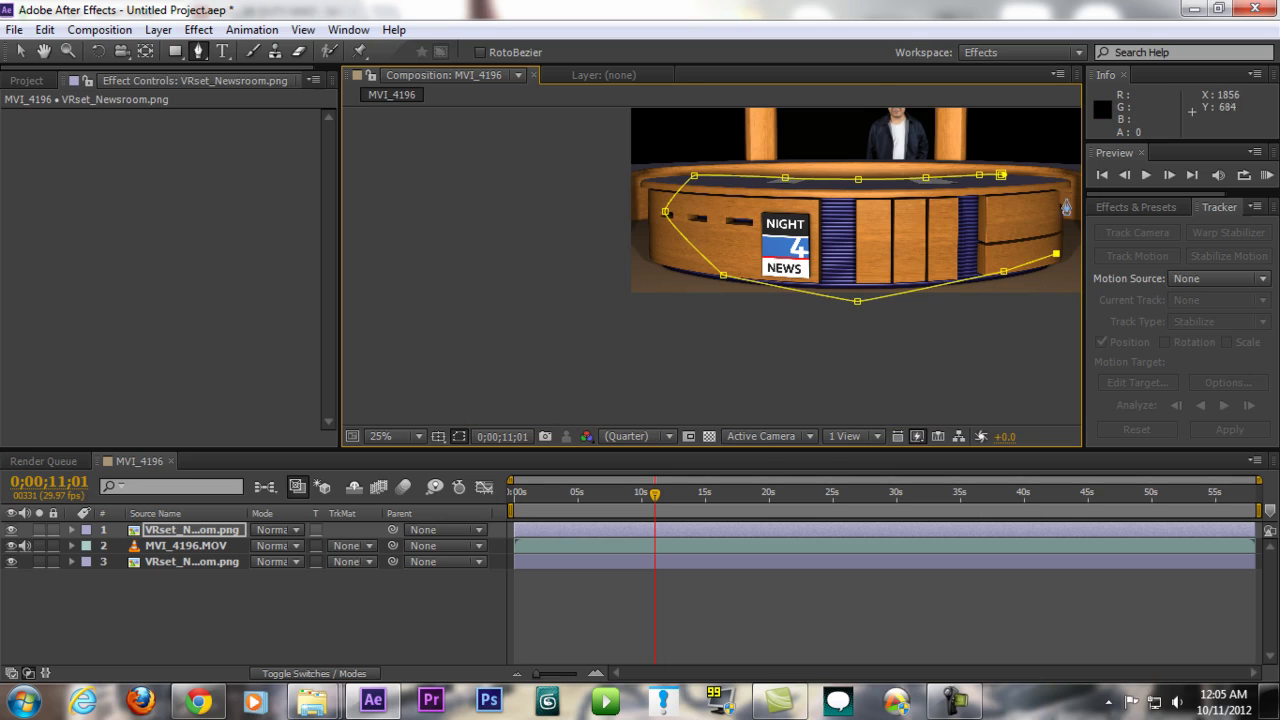
left_click(1000, 176)
left_click_drag(974, 215, 860, 253)
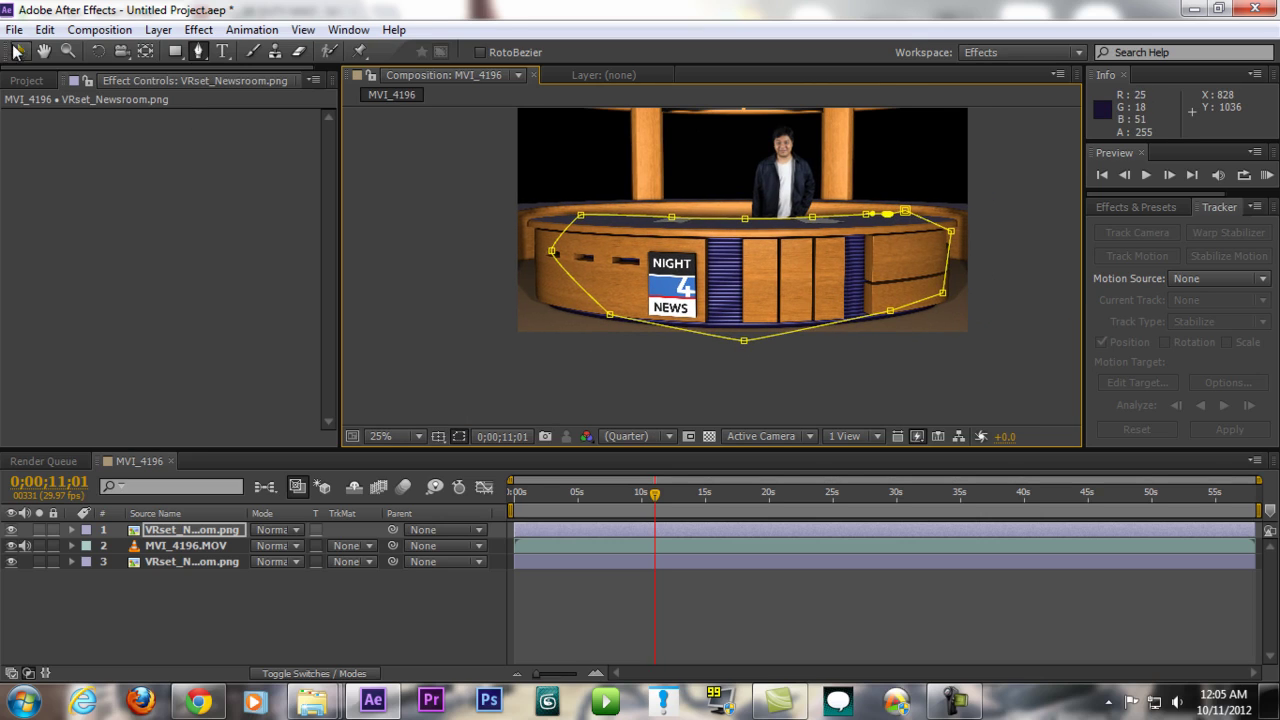
Deselect the masked newsroom layer, fit the composition up to 100% in the viewer and check the subject behind the desk at 0;00;23;07.
left_click(15, 52)
left_click(447, 335)
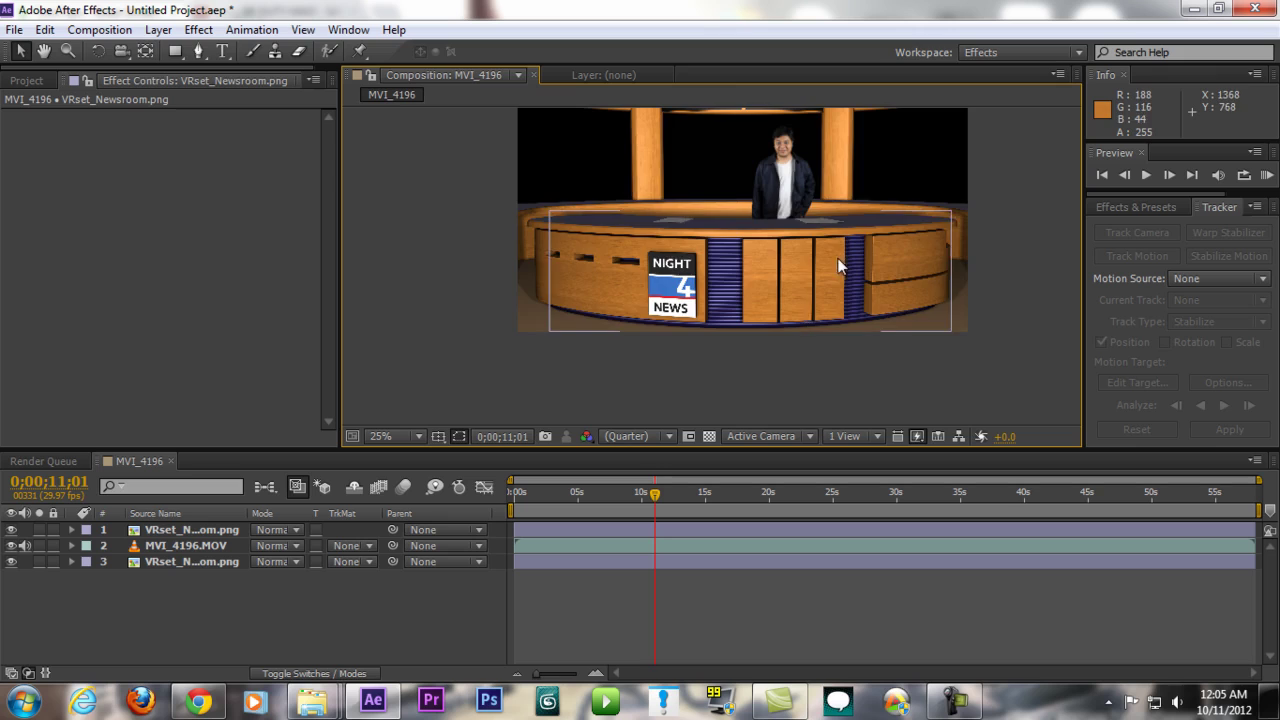
left_click_drag(840, 265, 810, 344)
left_click(412, 436)
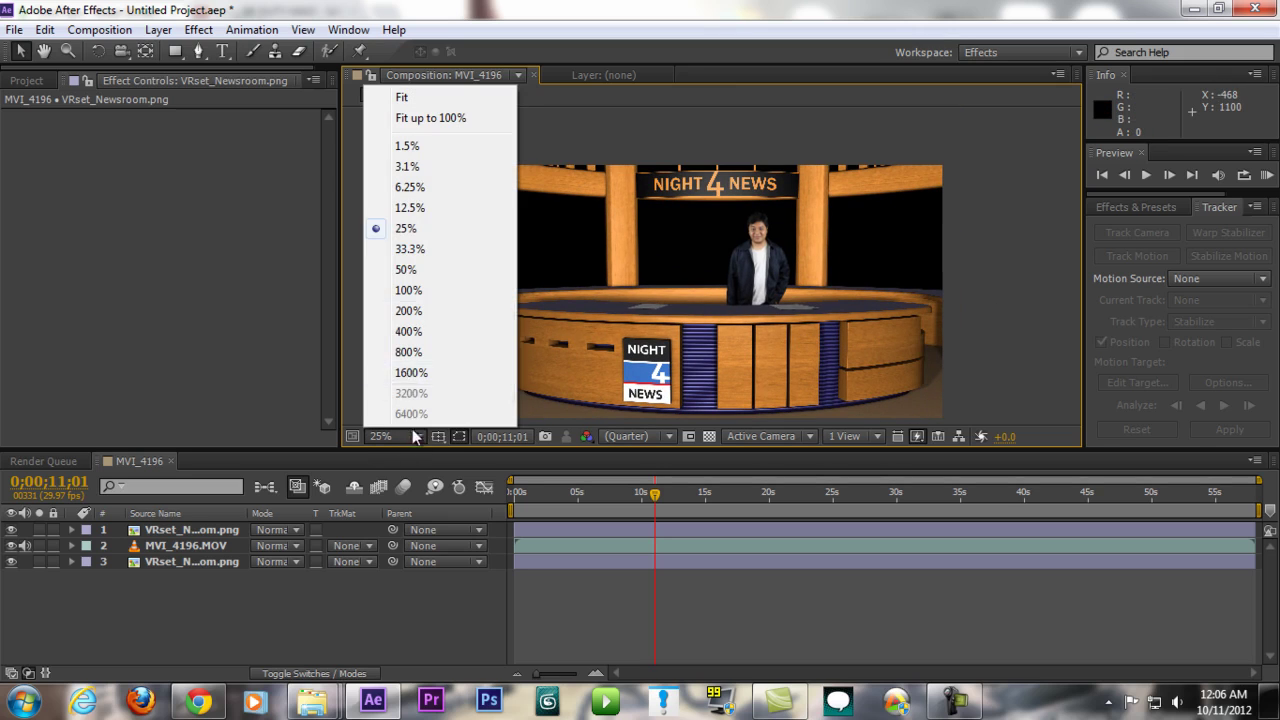
left_click(452, 119)
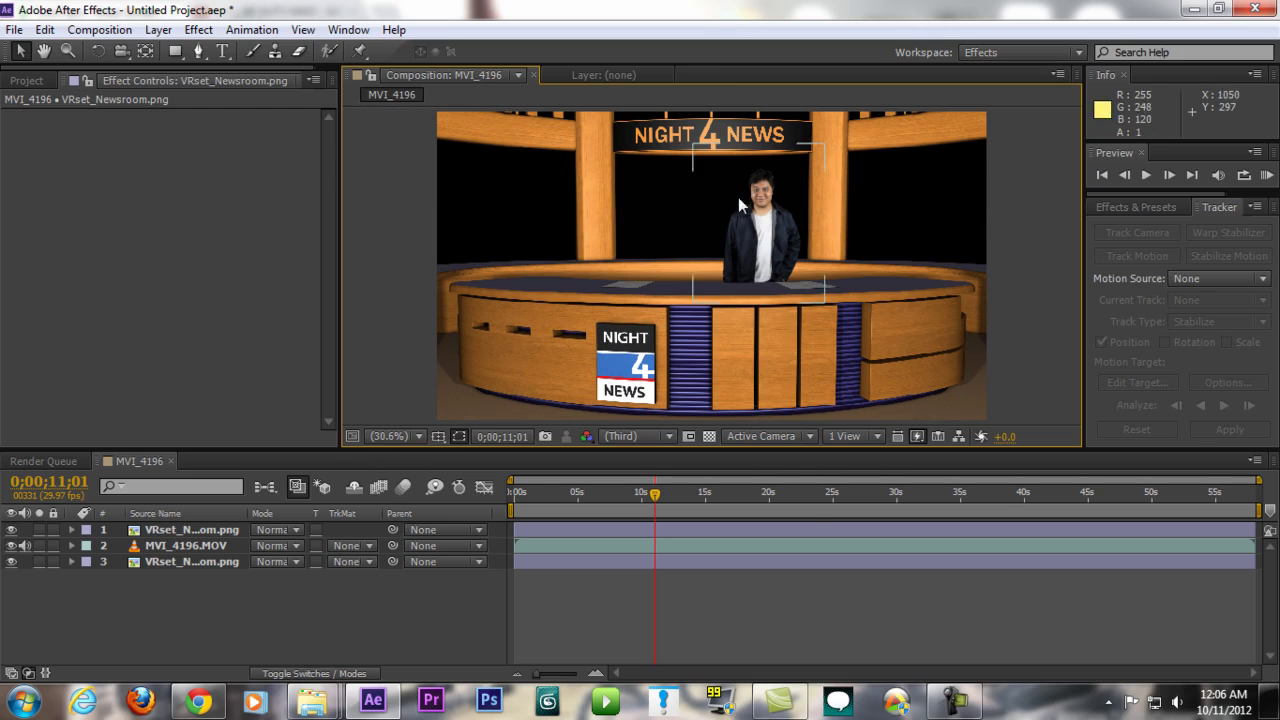
left_click(811, 500)
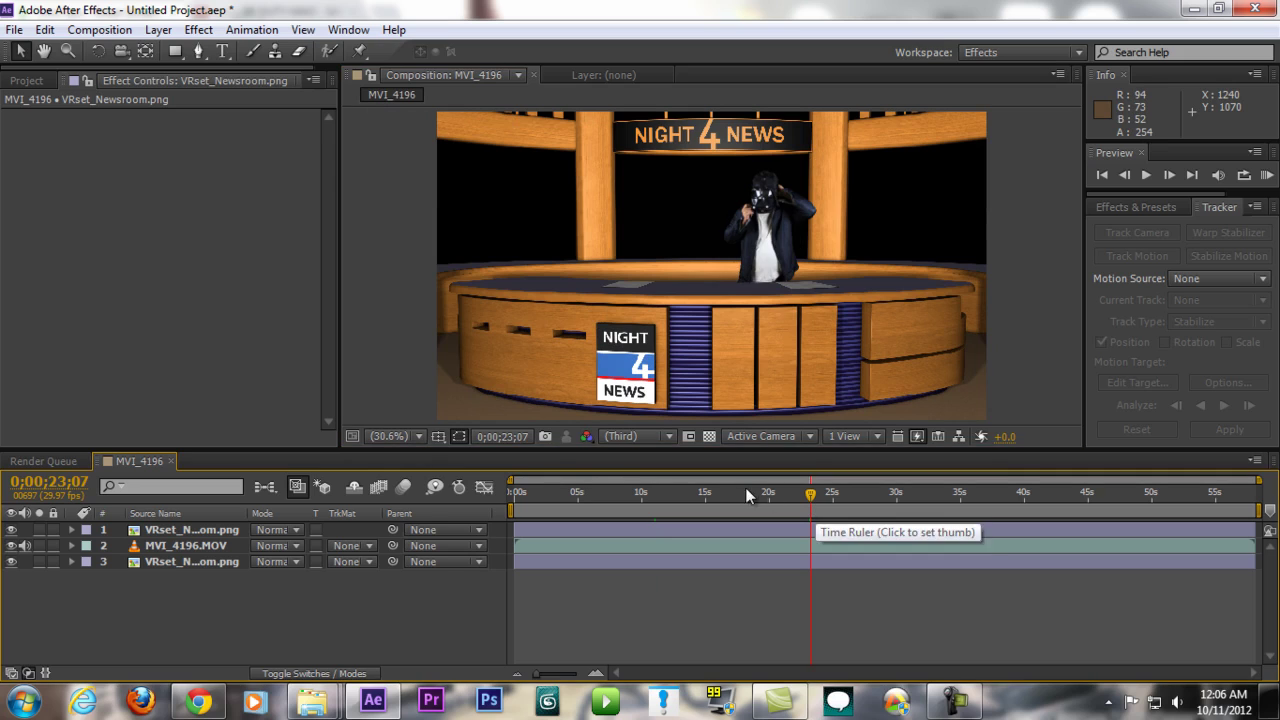
Show the project items, switch to the Email Freebies folder in Windows Explorer, preview the vbhd0089 clip and close the player.
left_click(27, 80)
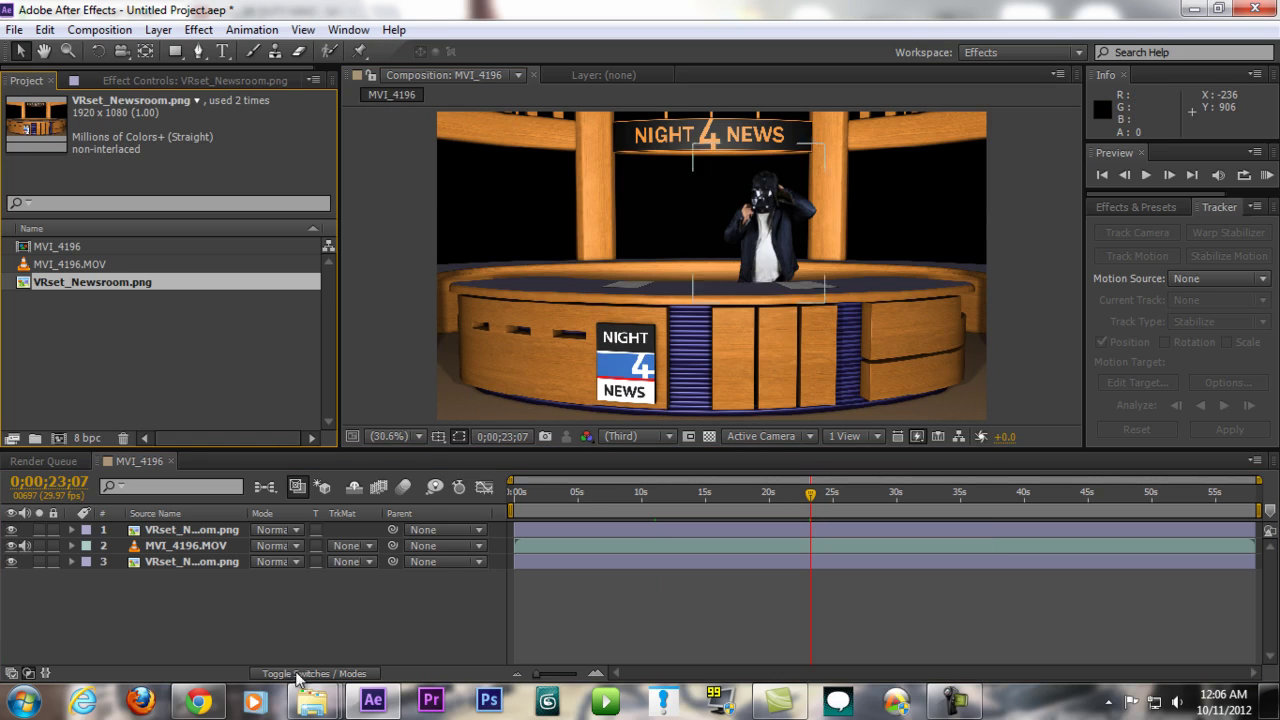
mouse_move(312, 700)
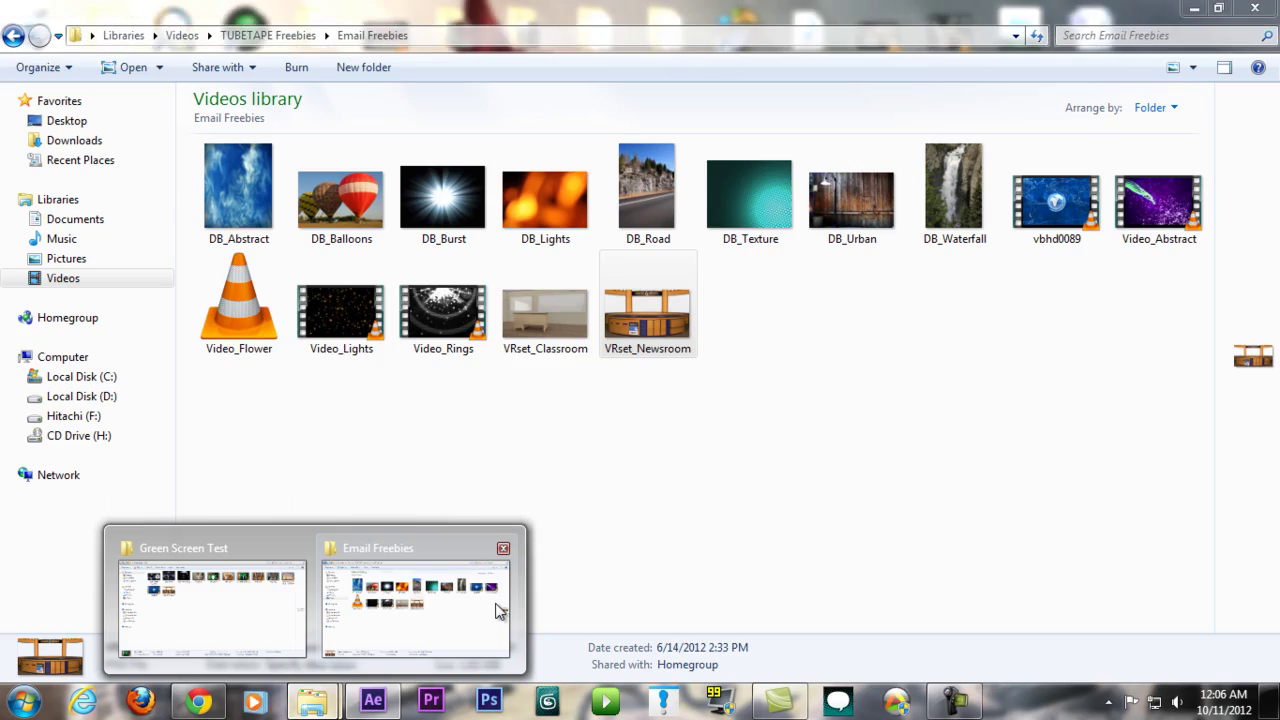
left_click(500, 612)
left_click(1077, 228)
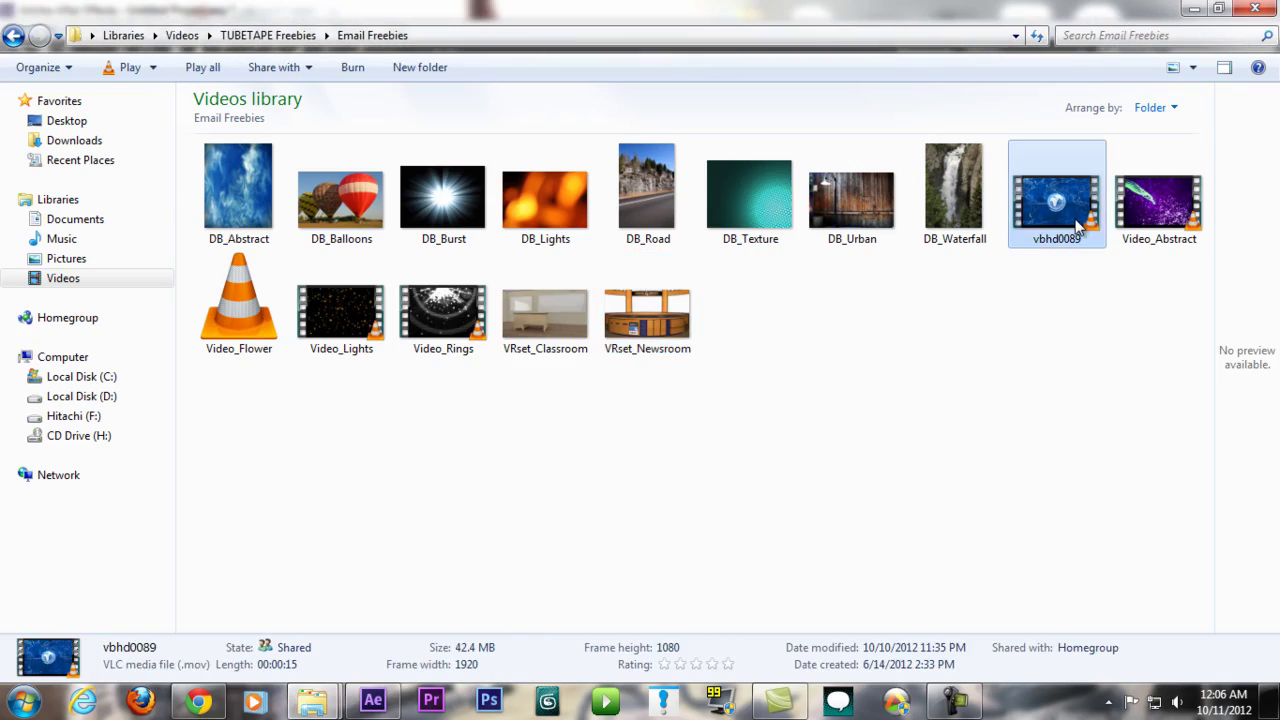
double_click(1077, 228)
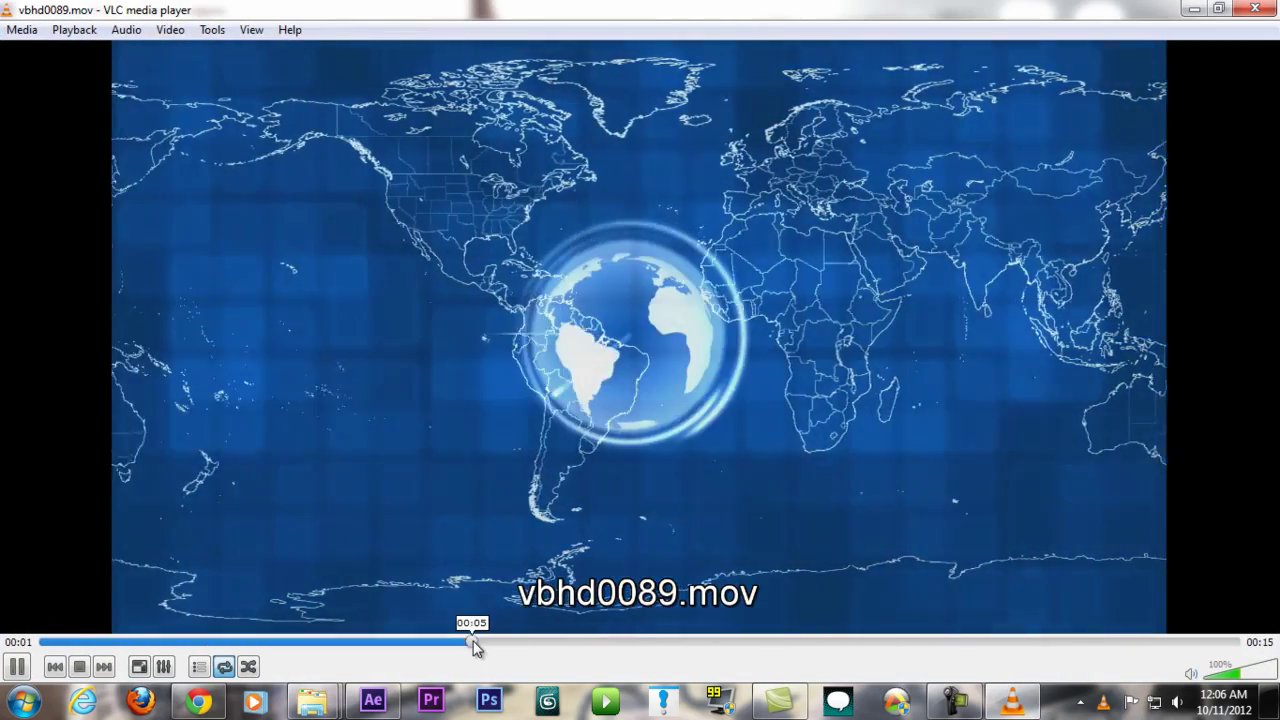
left_click(474, 643)
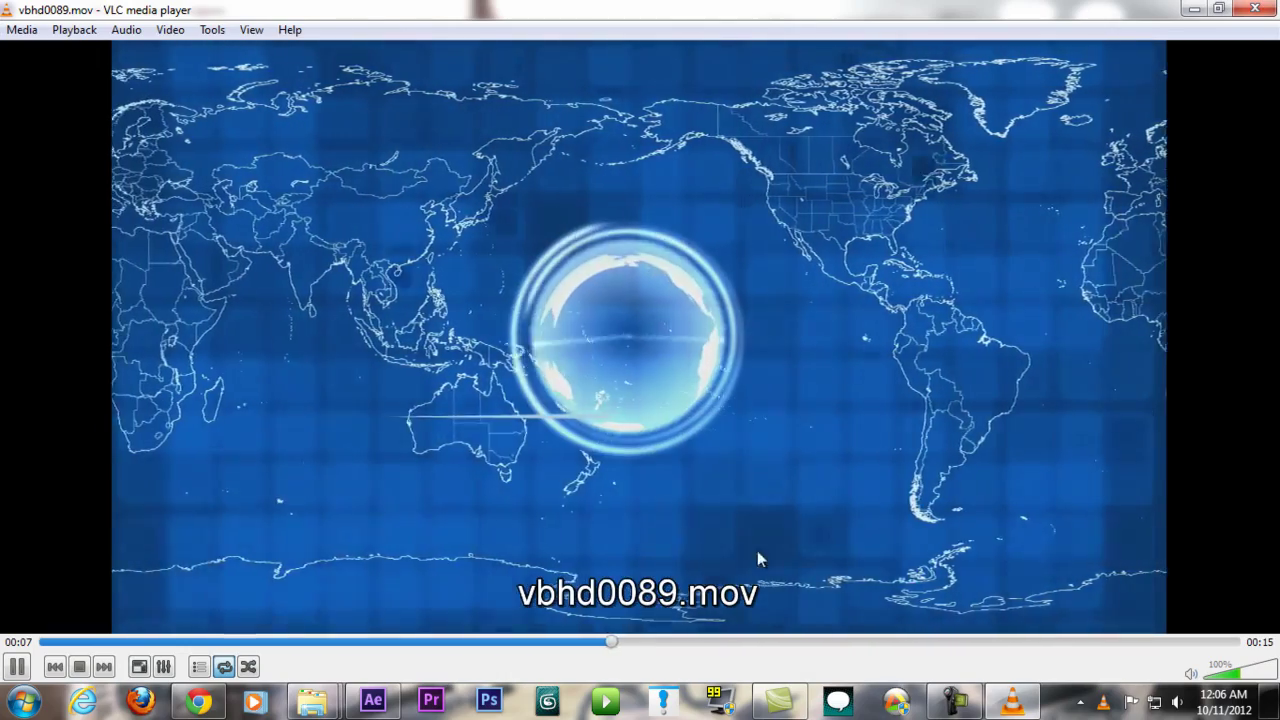
key("ctrl+q")
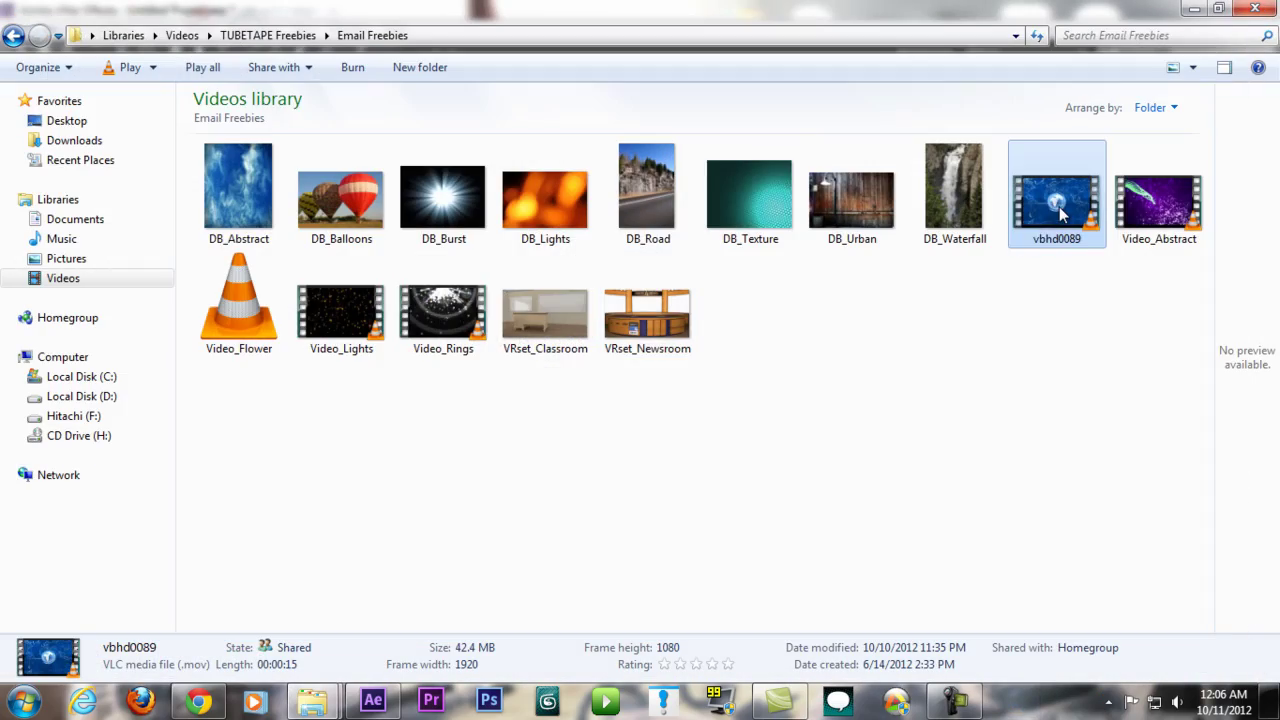
Import vbhd0089.mov, place it as the lowest layer of the MVI_4196 composition and check the background at 0;00;05;04.
left_click_drag(1055, 222, 172, 358)
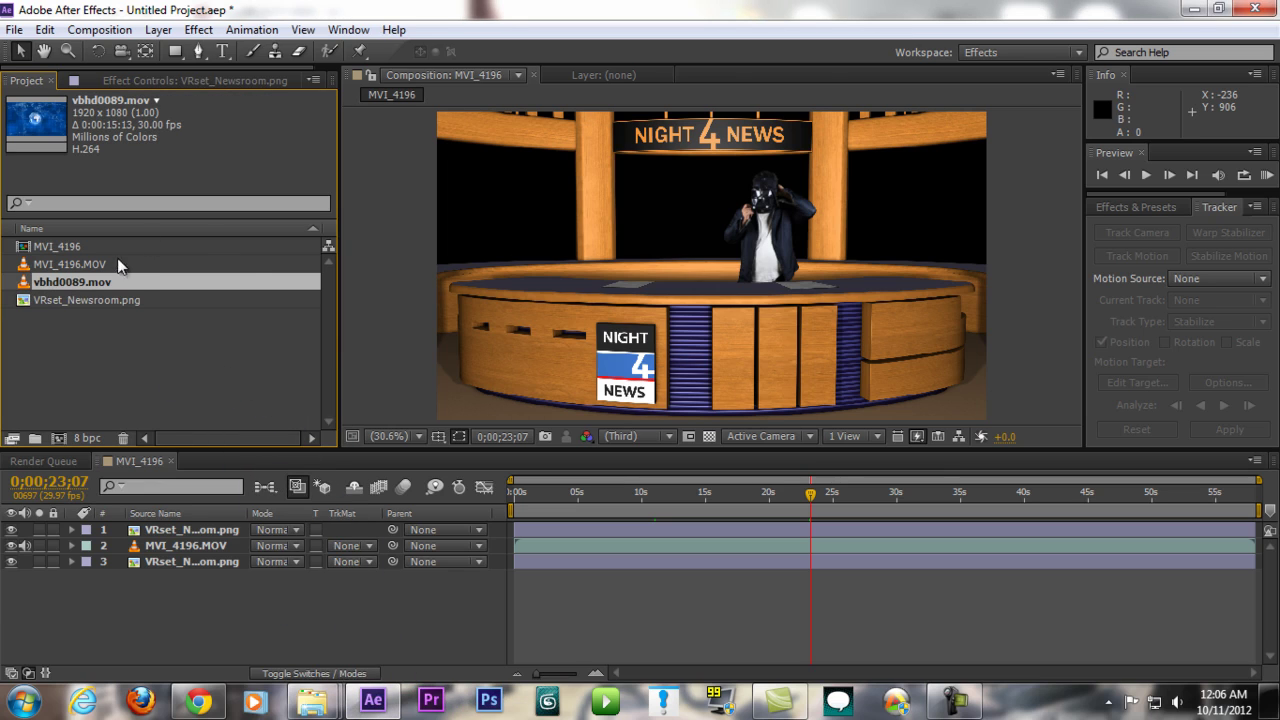
left_click_drag(136, 282, 514, 593)
left_click(579, 492)
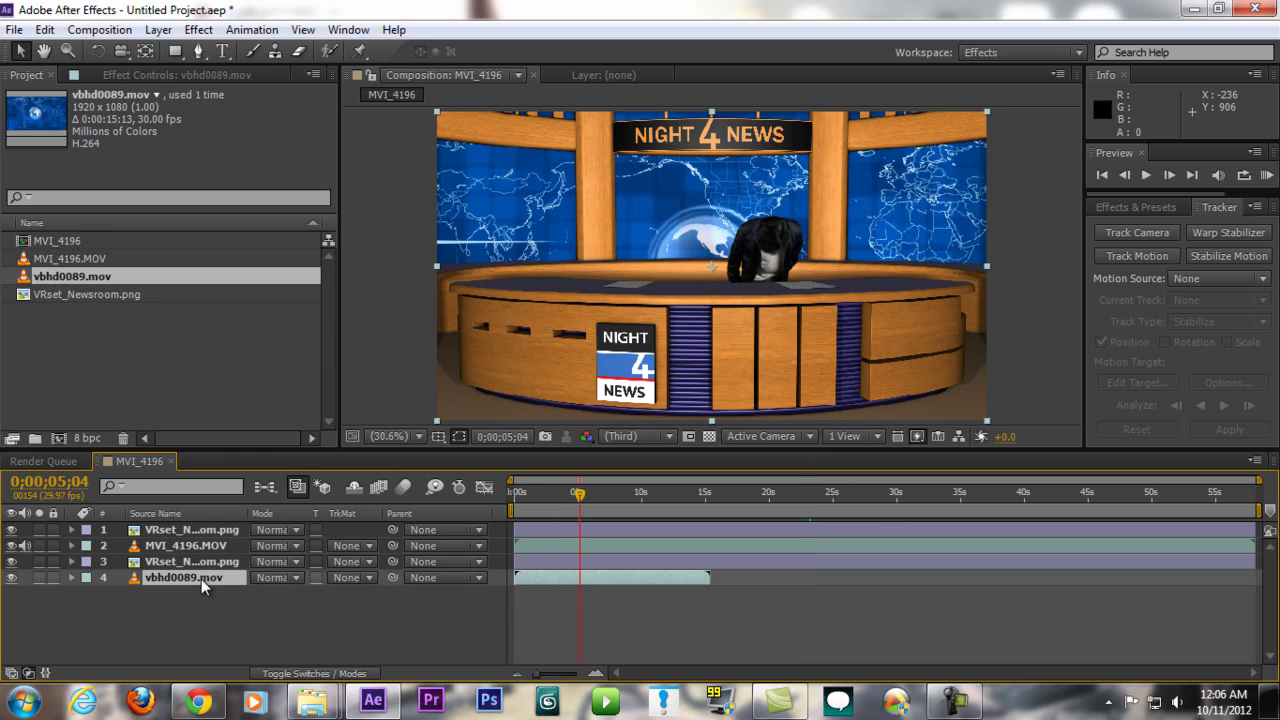
Duplicate the vbhd0089.mov layer three times, shift layer 6 to start where the other copies end, and check 0;00;19;10 and 0;00;32;22.
key("ctrl+d")
key("ctrl+d")
key("ctrl+d")
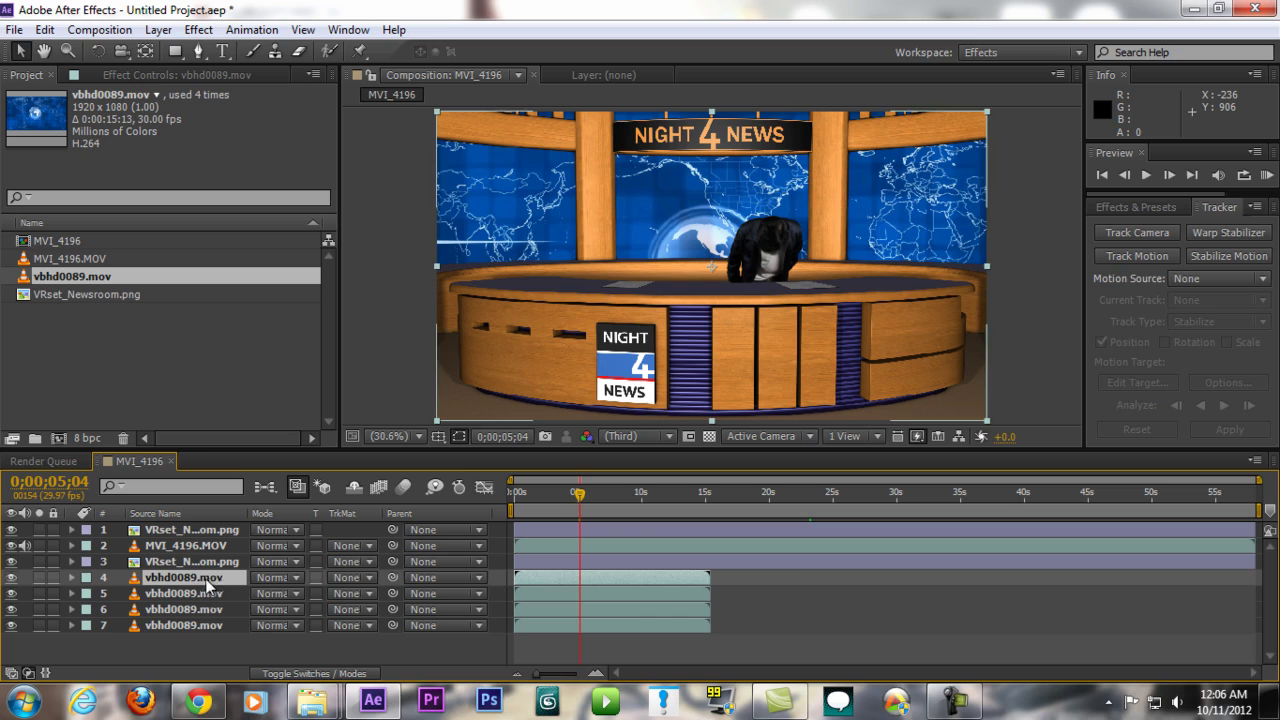
left_click_drag(628, 610, 826, 611)
left_click(760, 491)
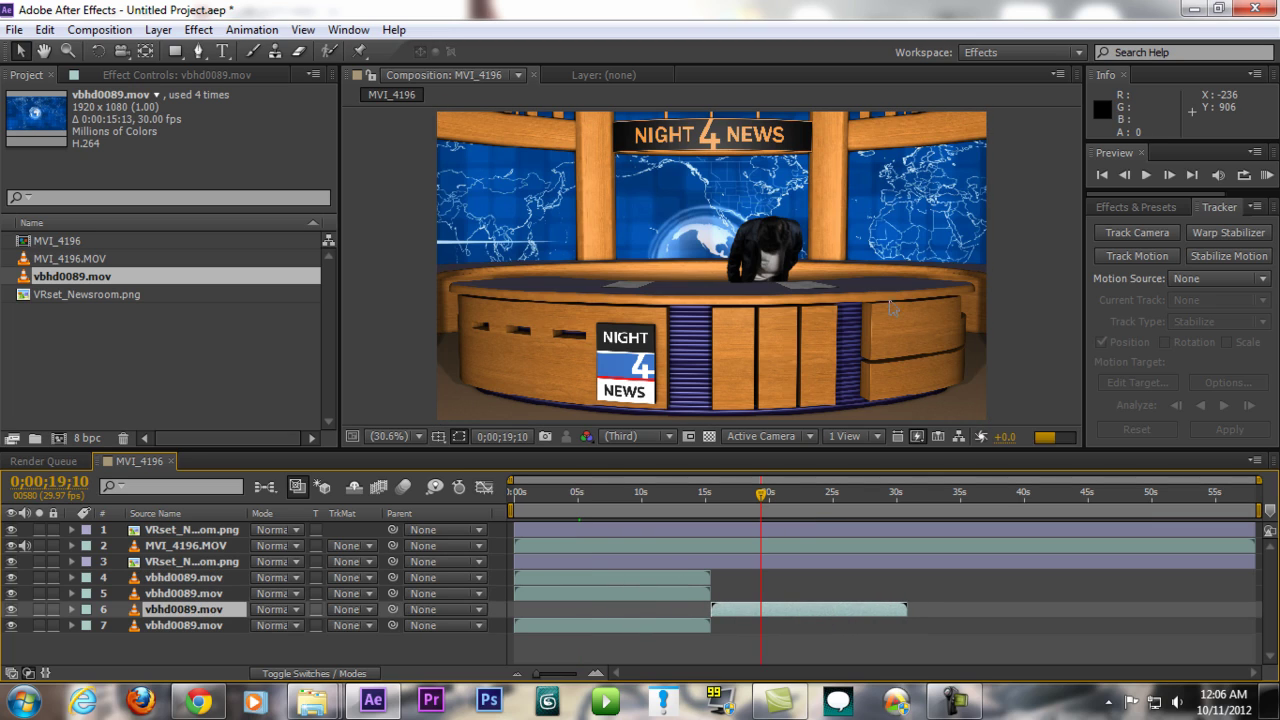
left_click(931, 491)
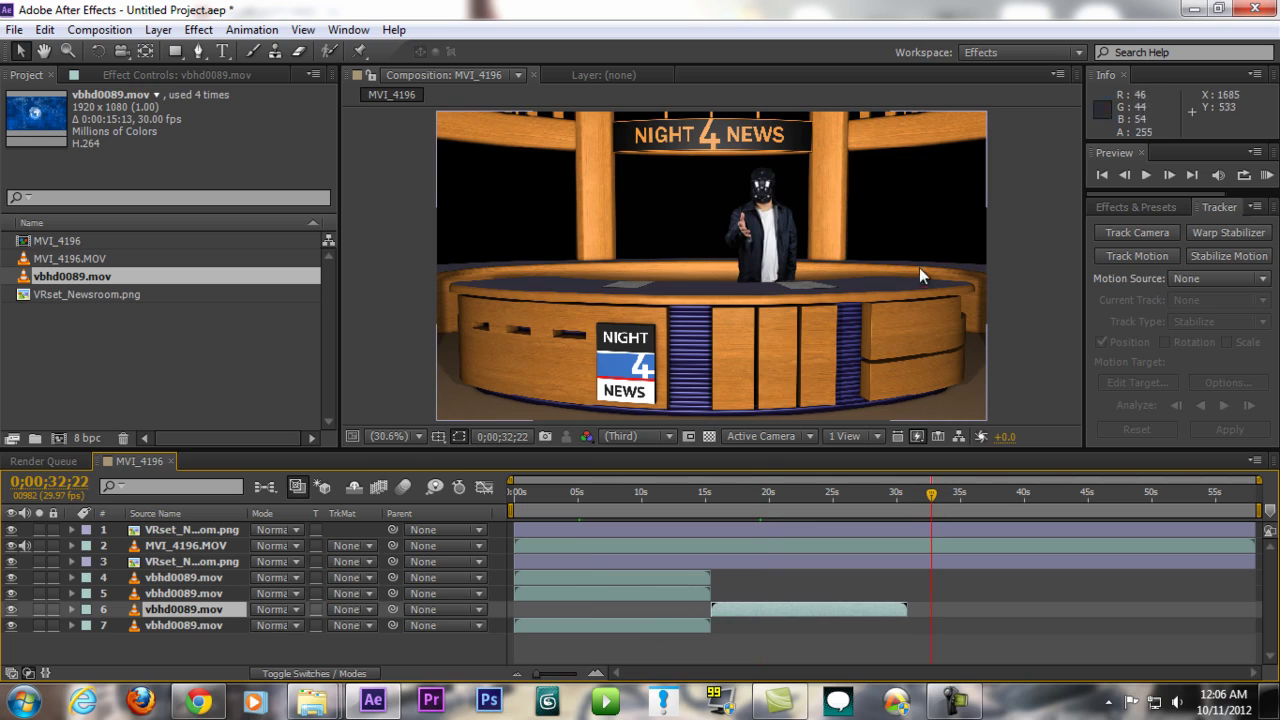
Shift vbhd0089.mov layers 5 and 4 along the timeline so all four background copies run end to end.
left_click_drag(685, 593, 1083, 590)
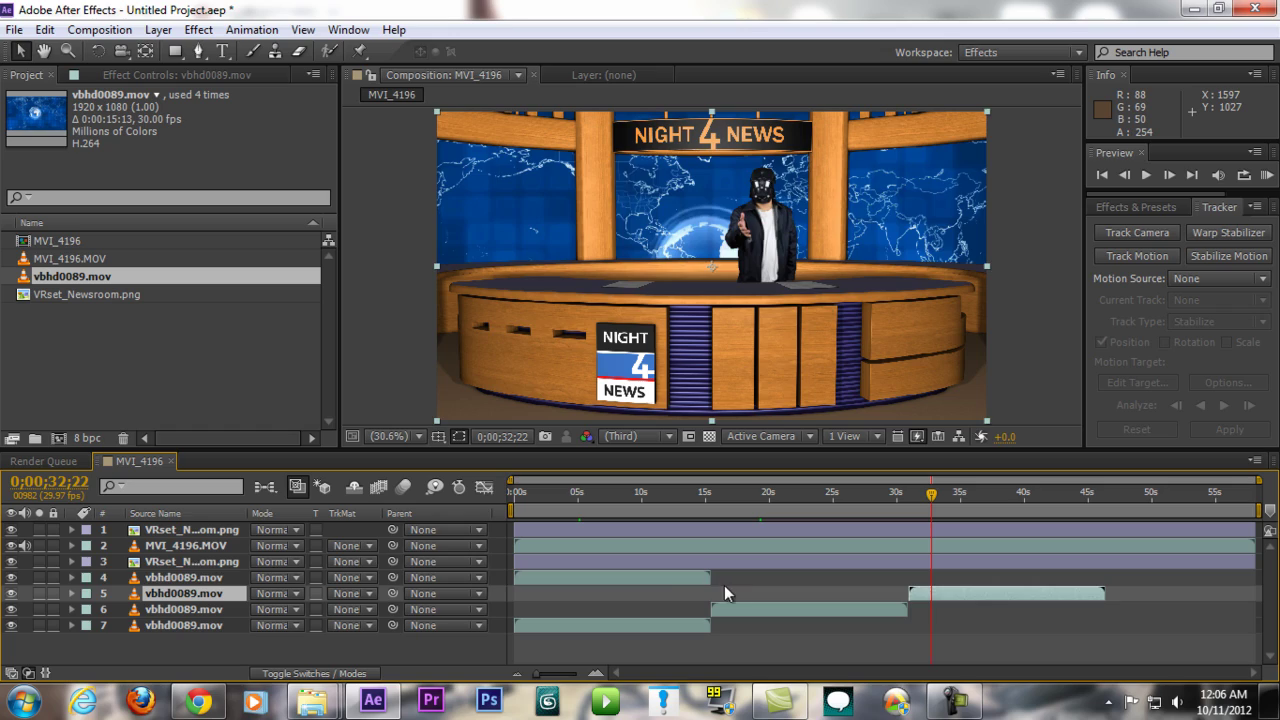
left_click_drag(685, 578, 1276, 578)
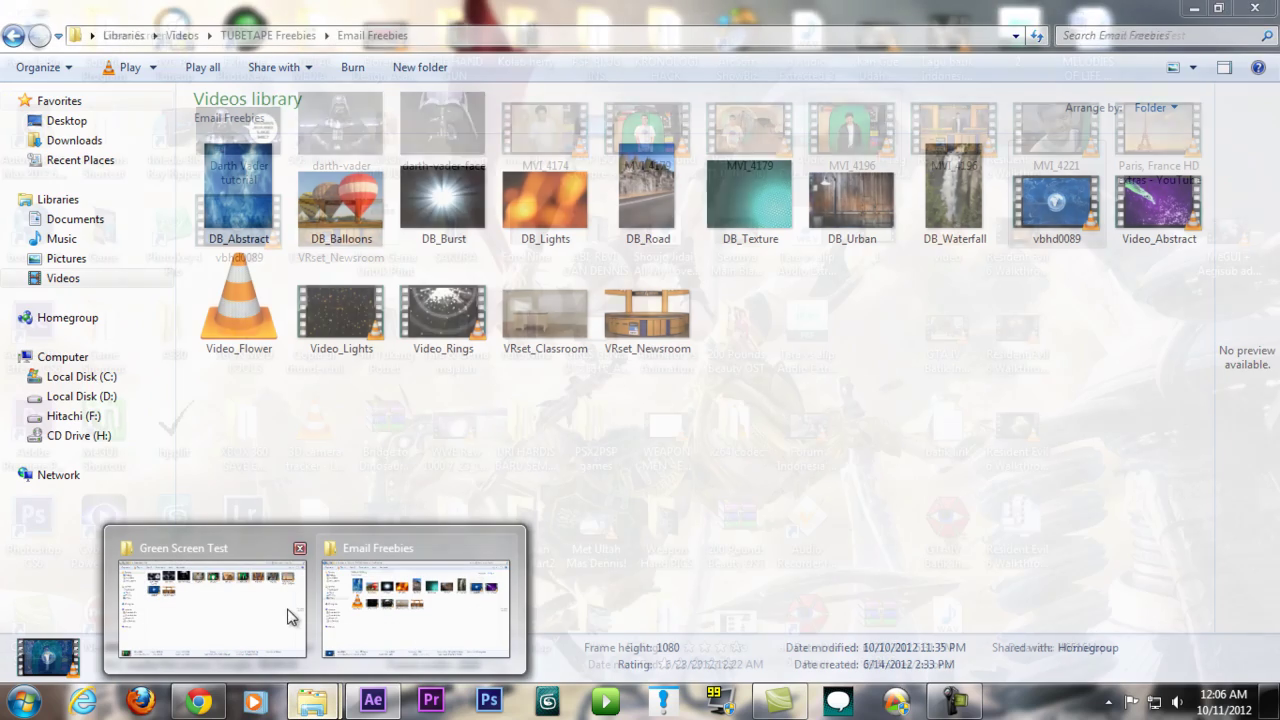
Preview the finished MVI_4196.mp4 from the Green Screen Test folder in Windows Explorer, close the player and return to After Effects.
left_click(286, 614)
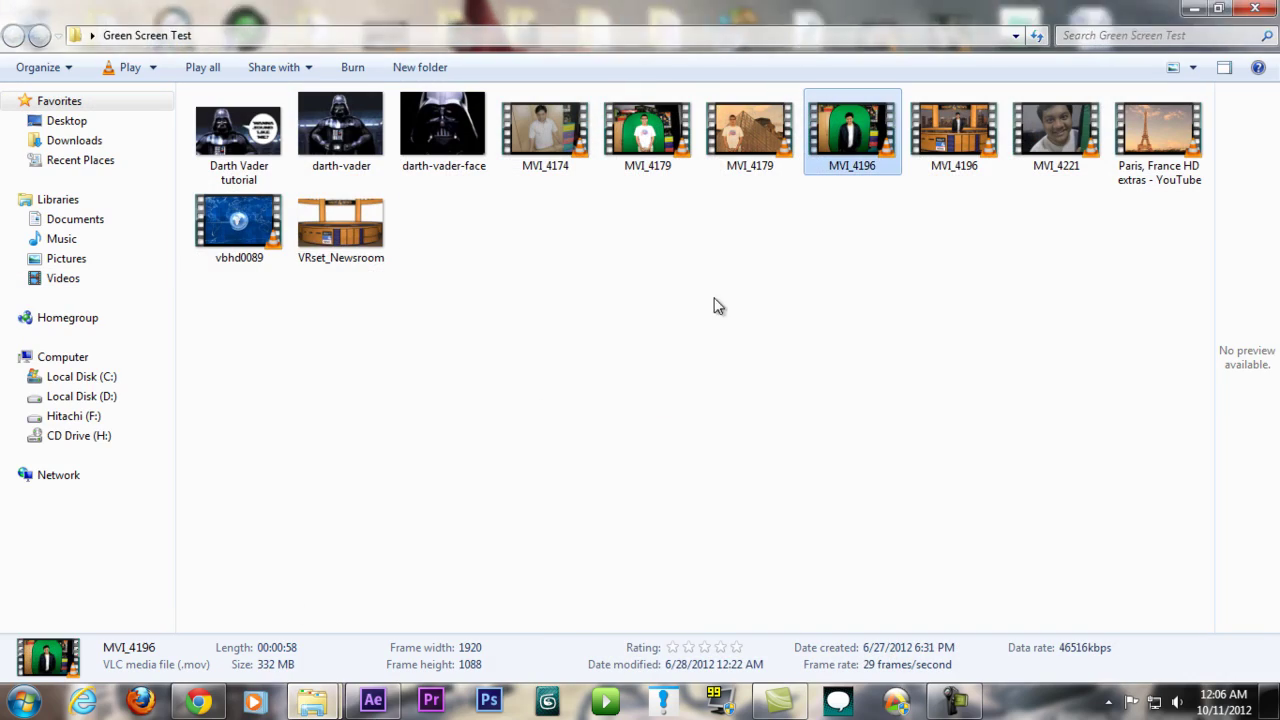
double_click(952, 130)
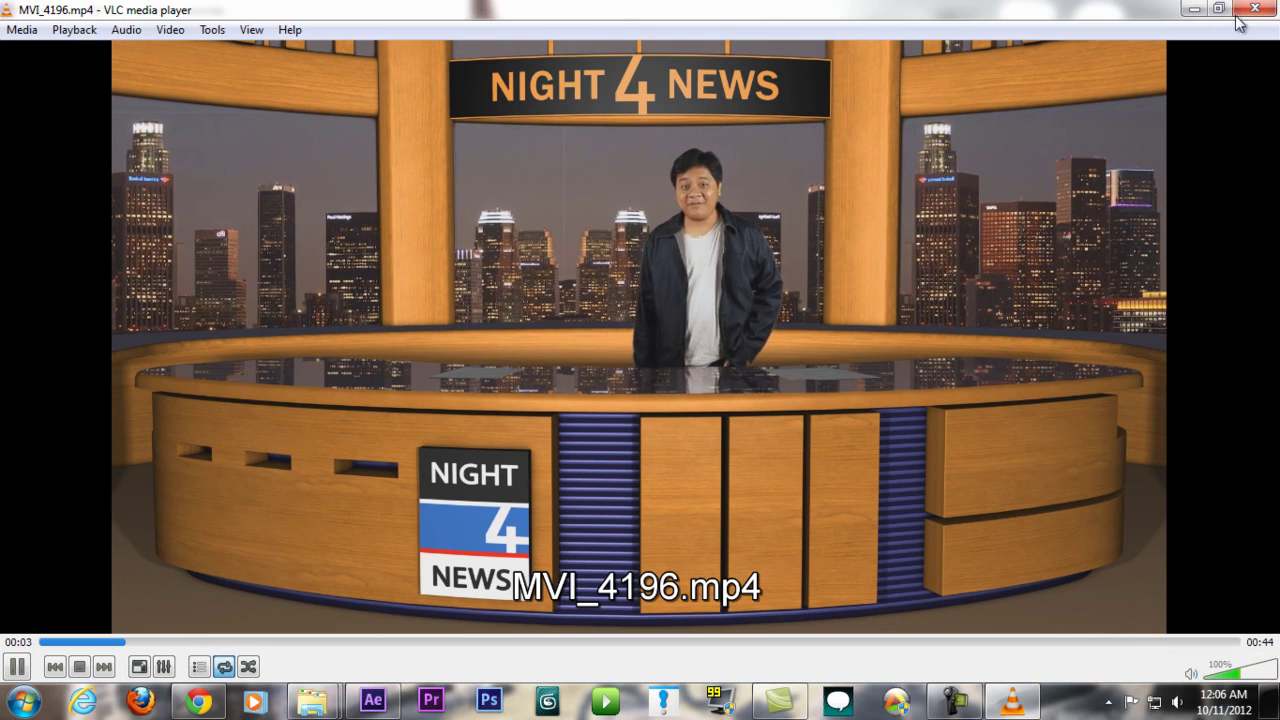
key("alt+F4")
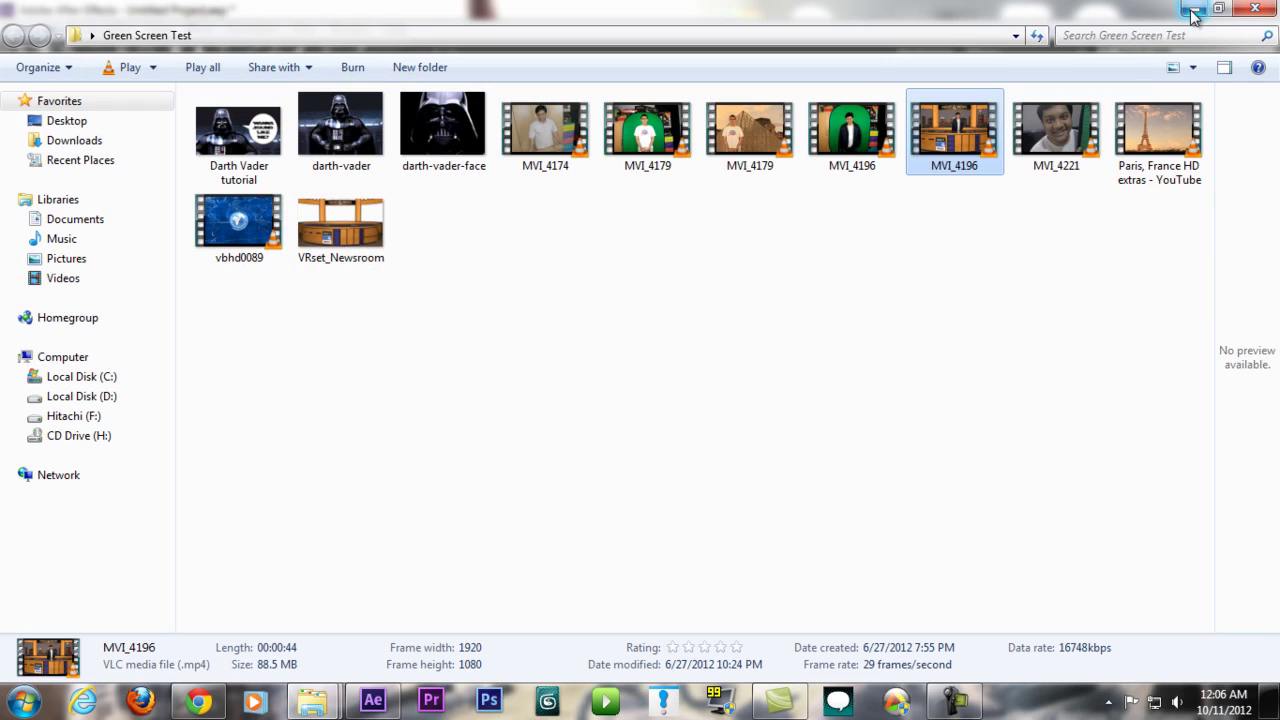
left_click(373, 701)
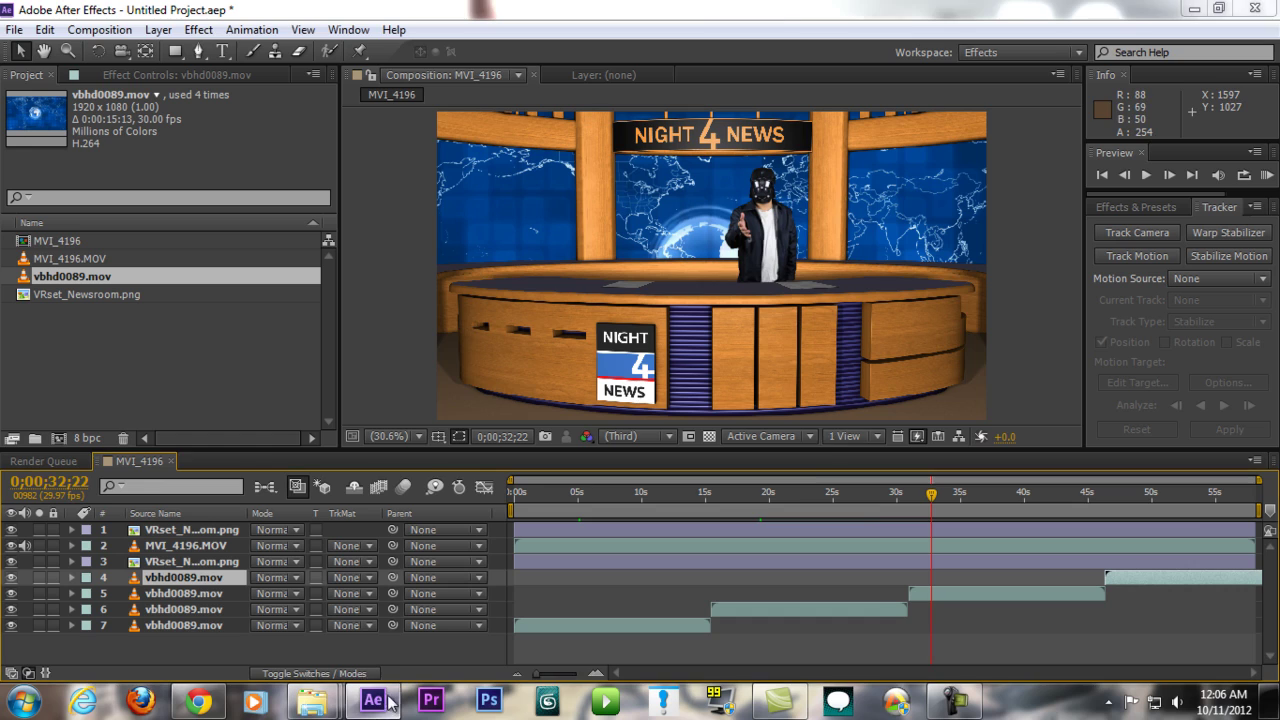
Check the composite with its moving background at 0;00;26;03, 0;00;03;11 and 0;00;11;27.
left_click(847, 513)
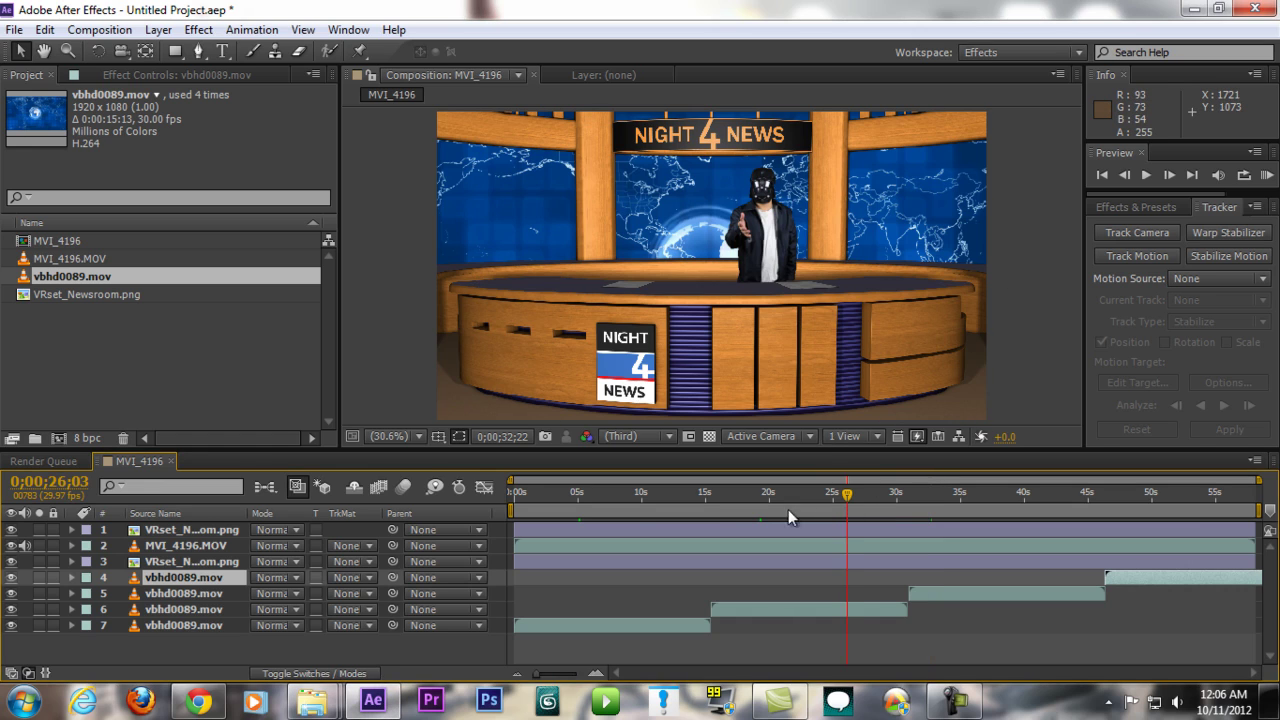
left_click(647, 508)
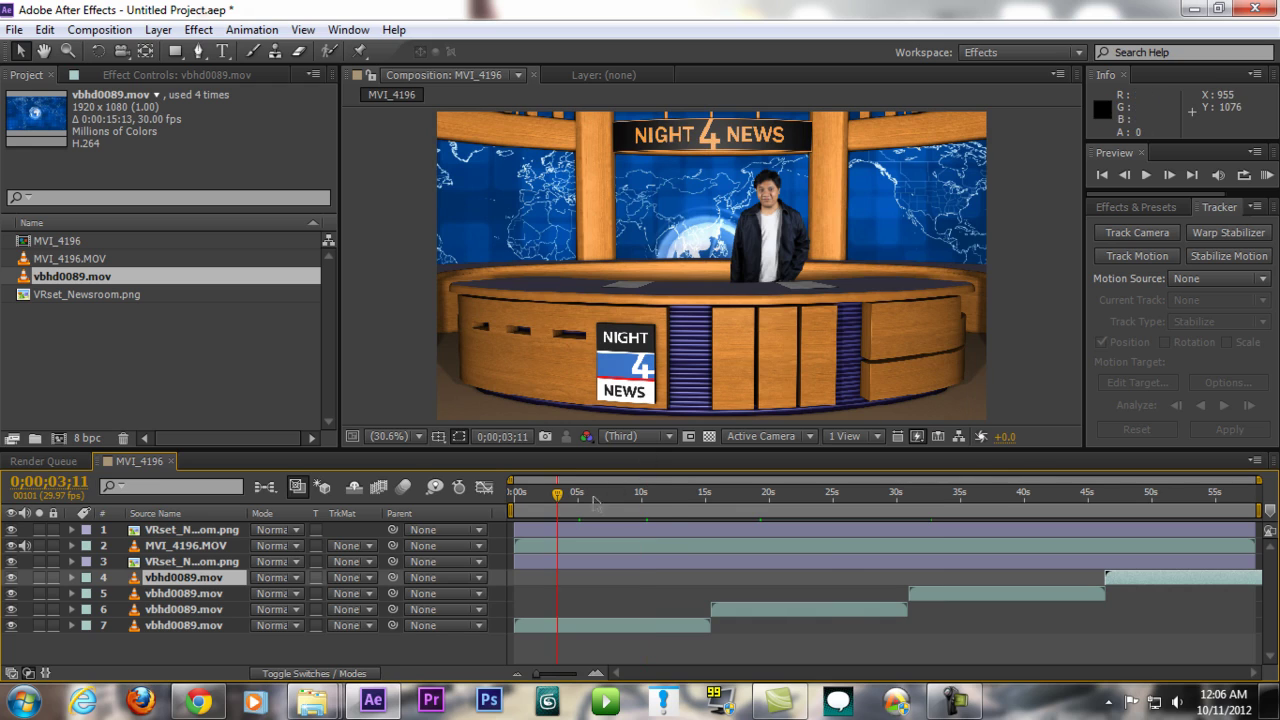
left_click(668, 510)
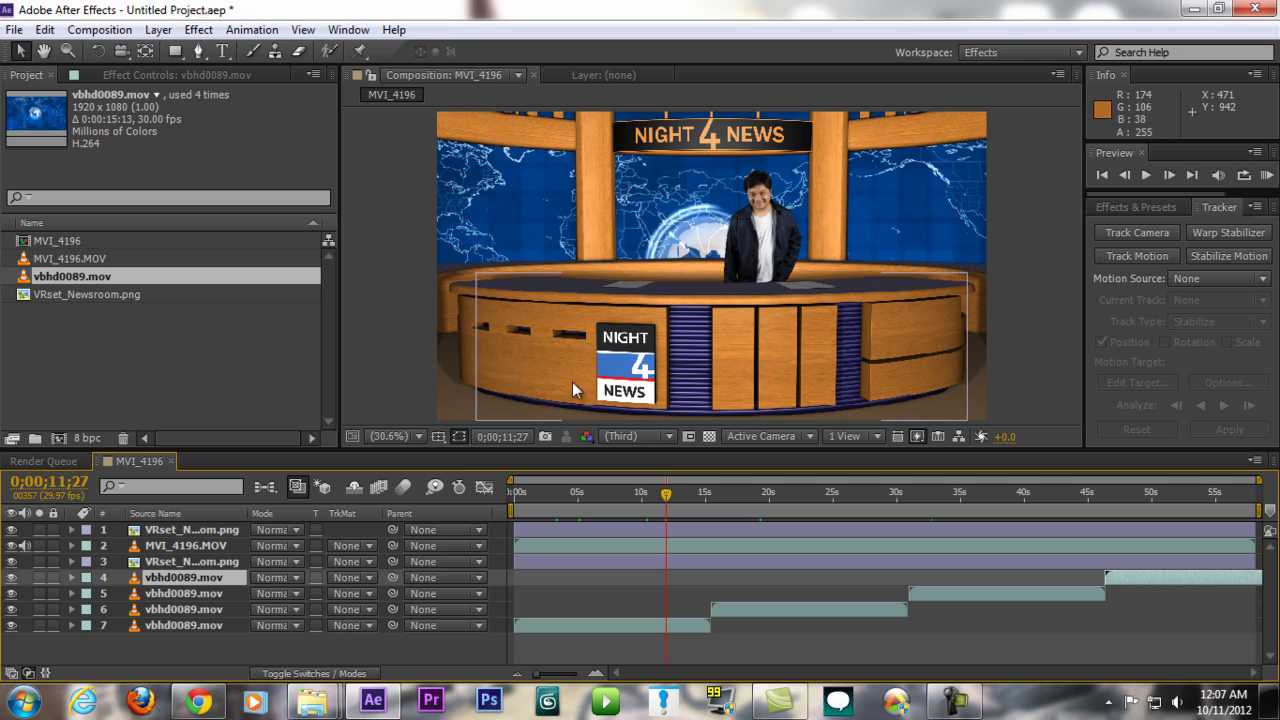
Switch to Chrome, open YouTube in a new tab and look through the uploaded videos on the account's own channel.
left_click(199, 701)
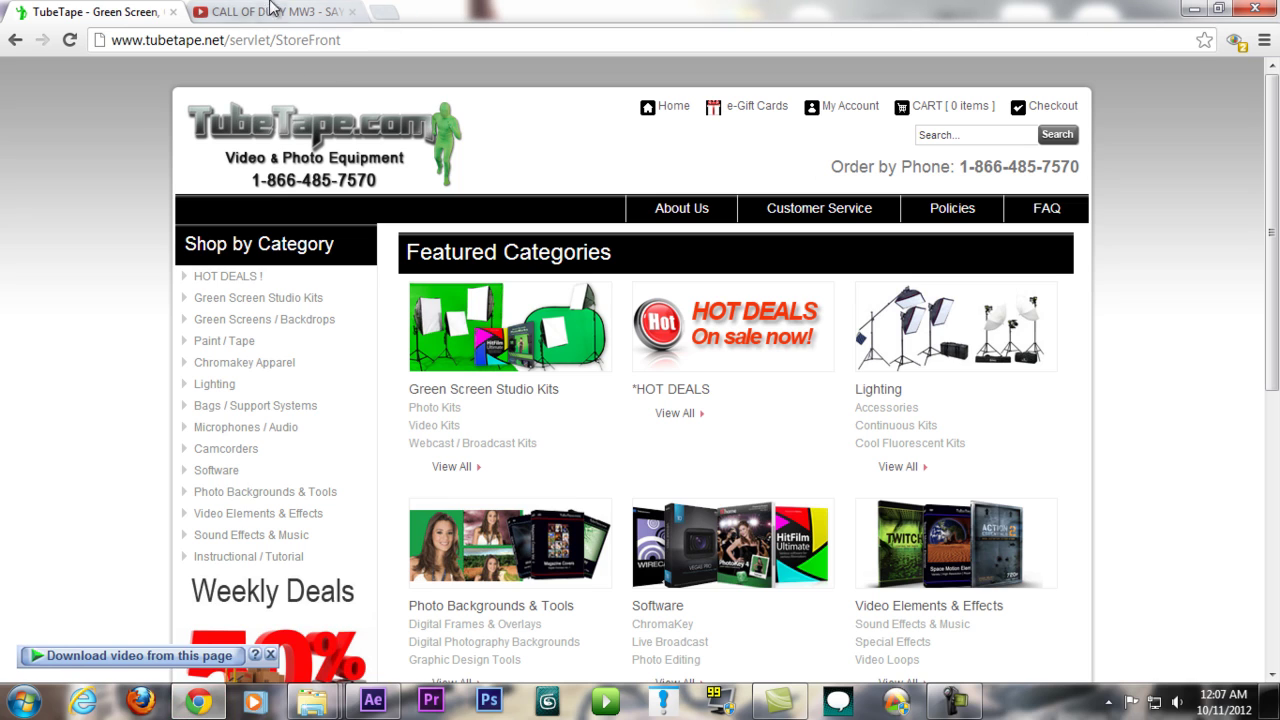
left_click(378, 12)
left_click(298, 213)
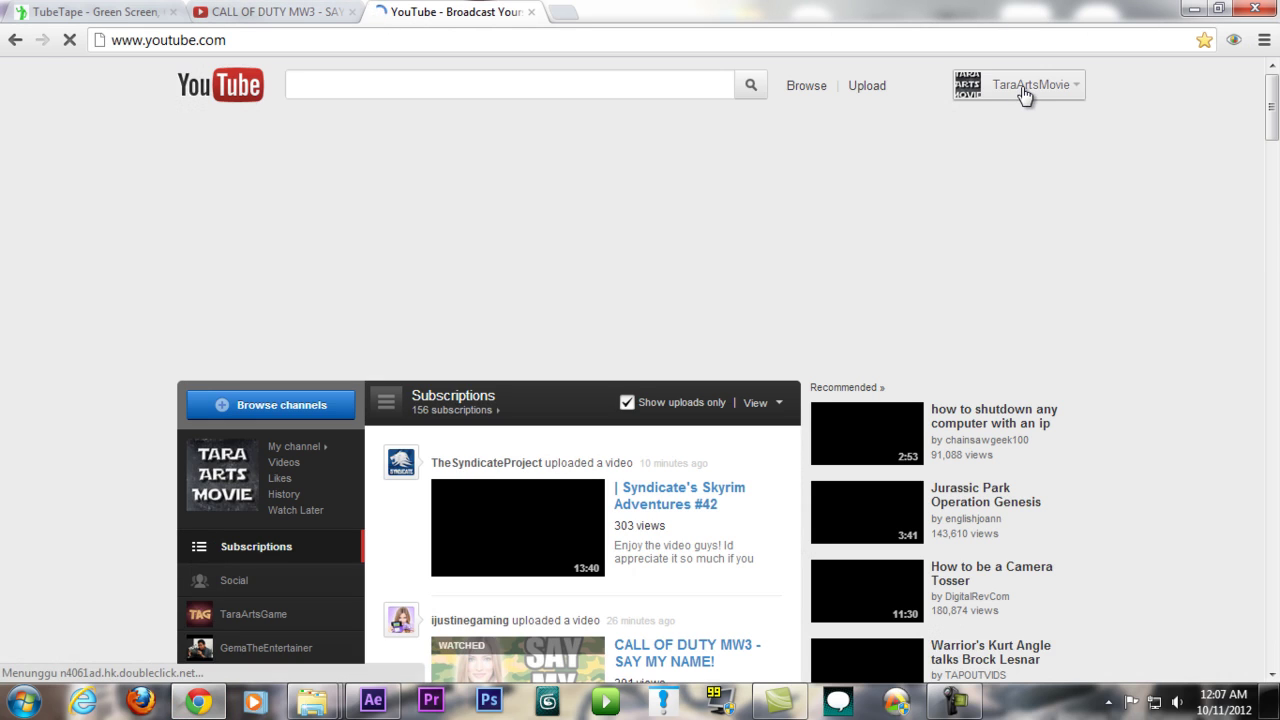
left_click(1024, 92)
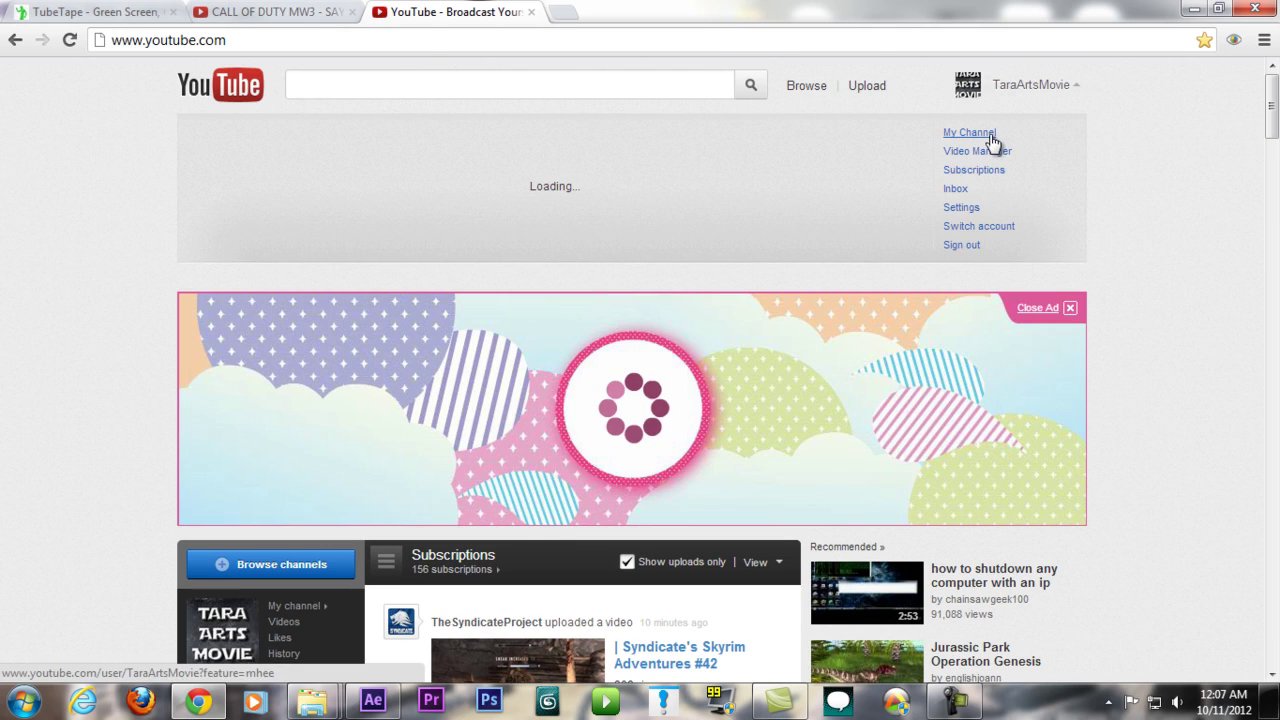
left_click(969, 133)
scroll(70, 205, "down", 10)
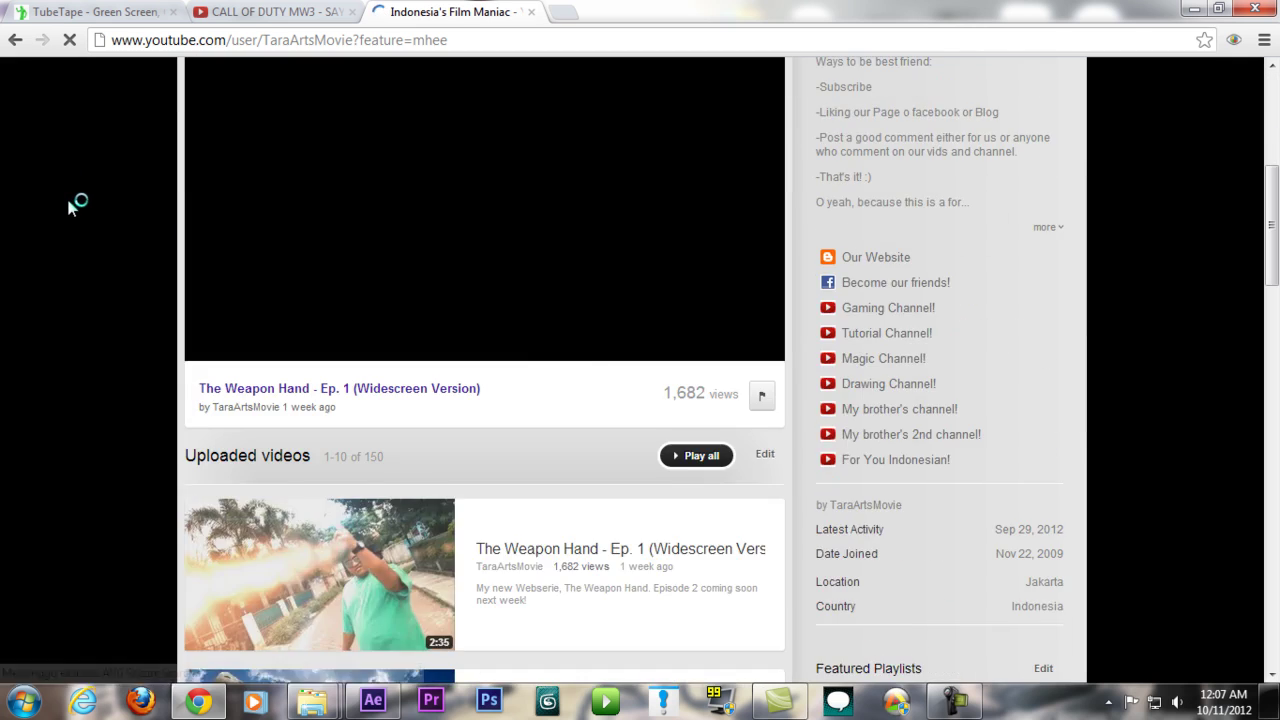
scroll(67, 197, "down", 1)
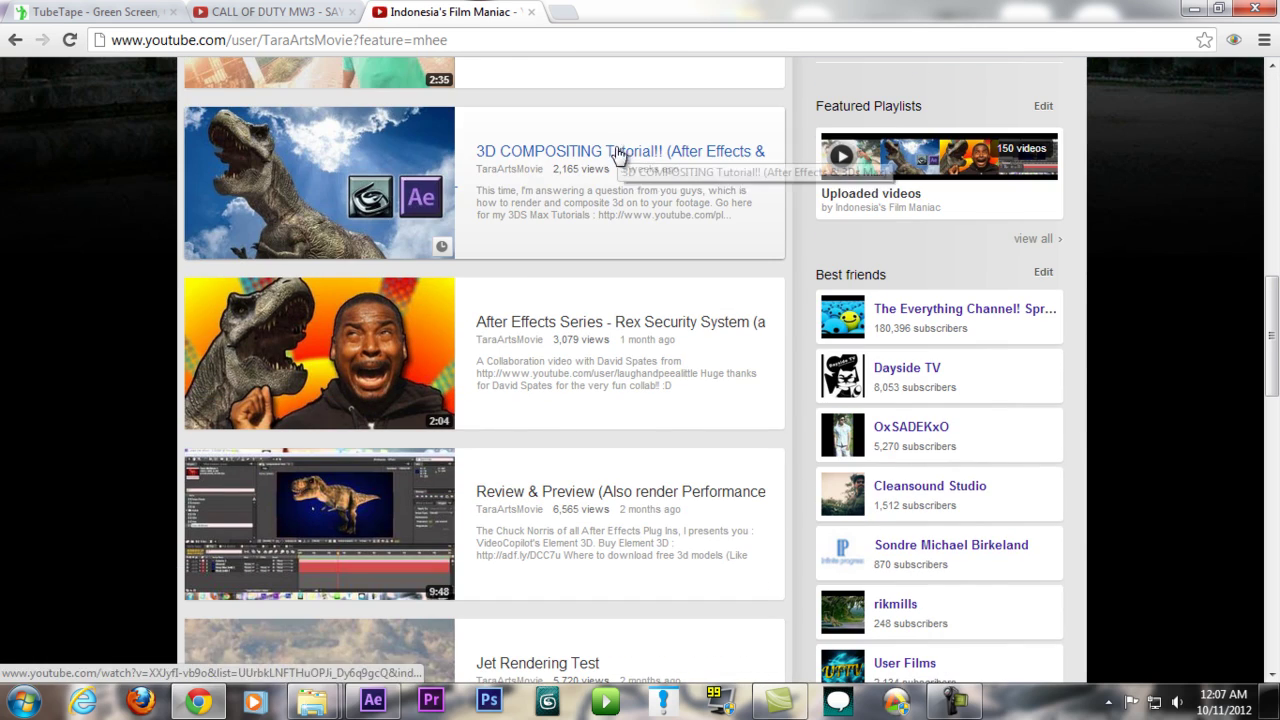
Open the 3D COMPOSITING Tutorial video, skip the advertisement, jump to about 14:52 and pause it.
left_click(478, 203)
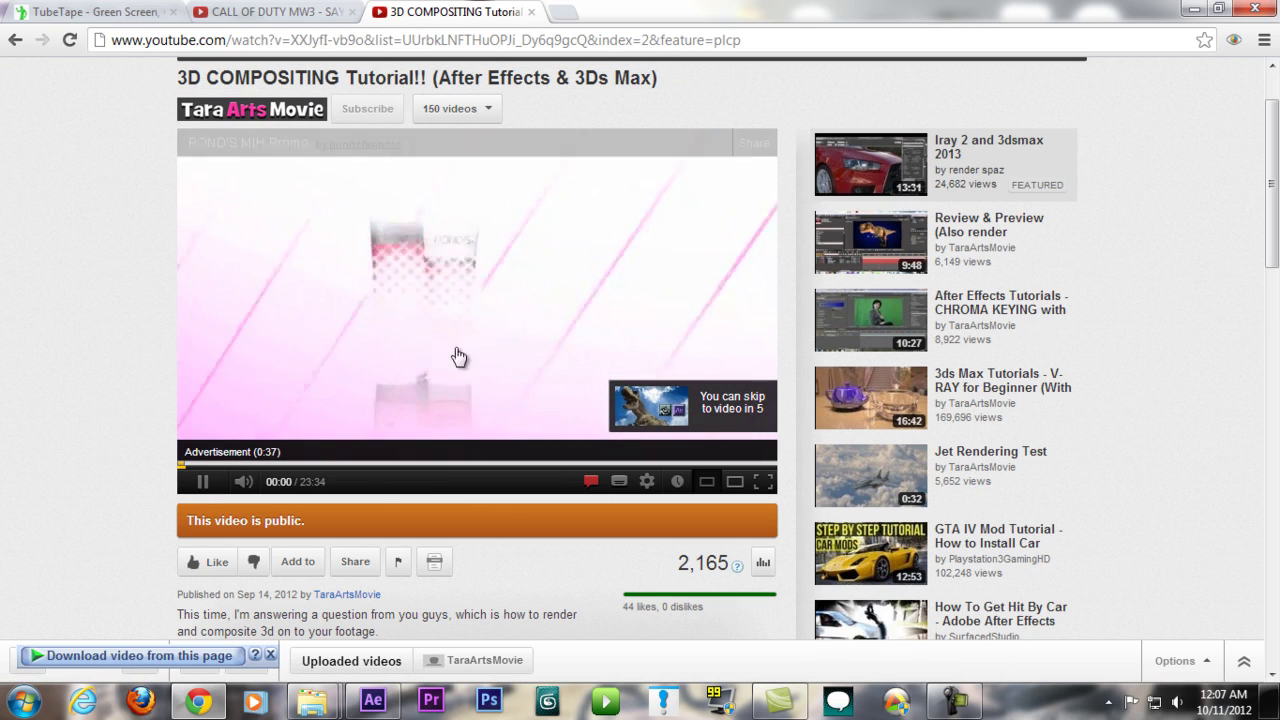
left_click(721, 419)
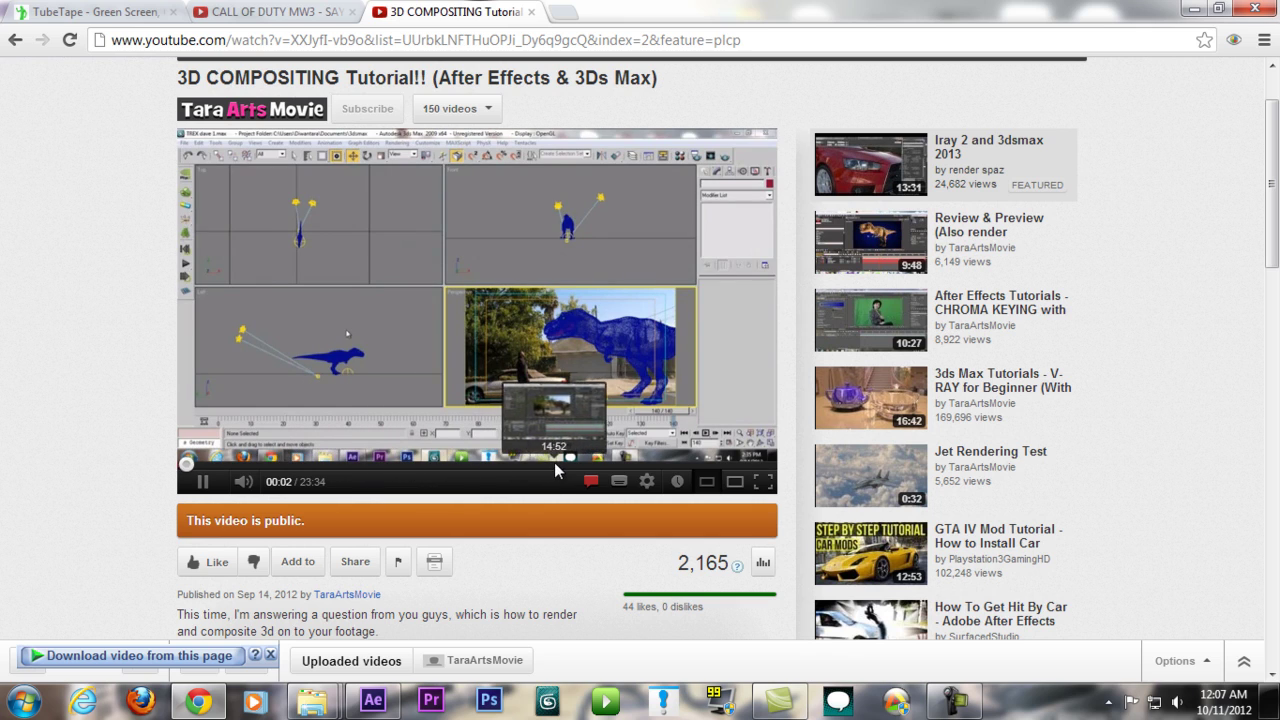
left_click(554, 463)
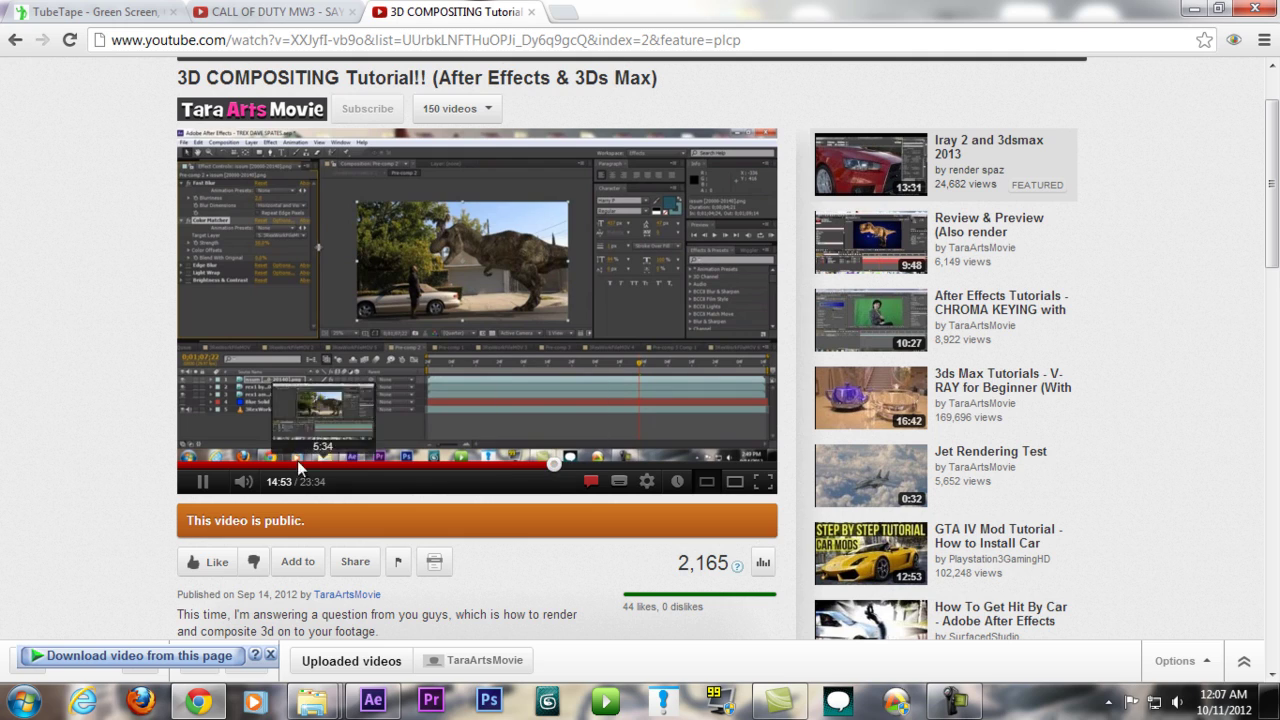
left_click(315, 378)
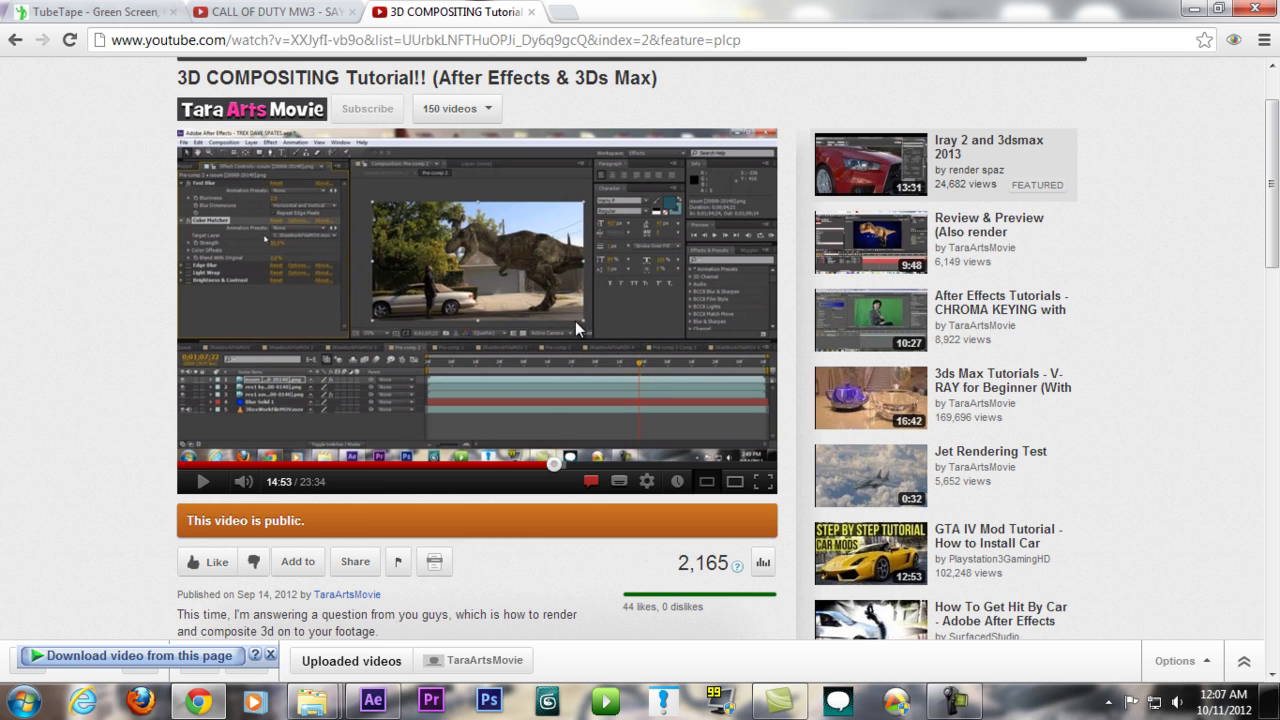
Close the tutorial video's tab, show the TubeTape store page and return to After Effects.
left_click(531, 12)
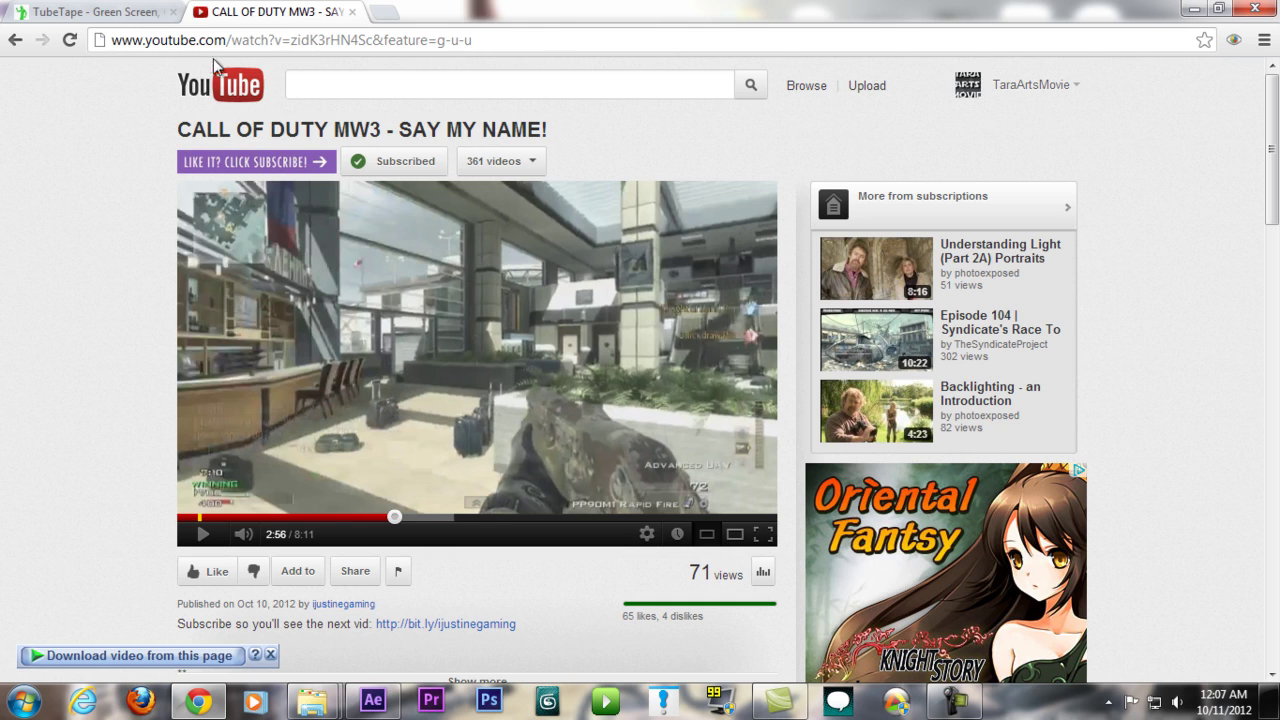
left_click(150, 15)
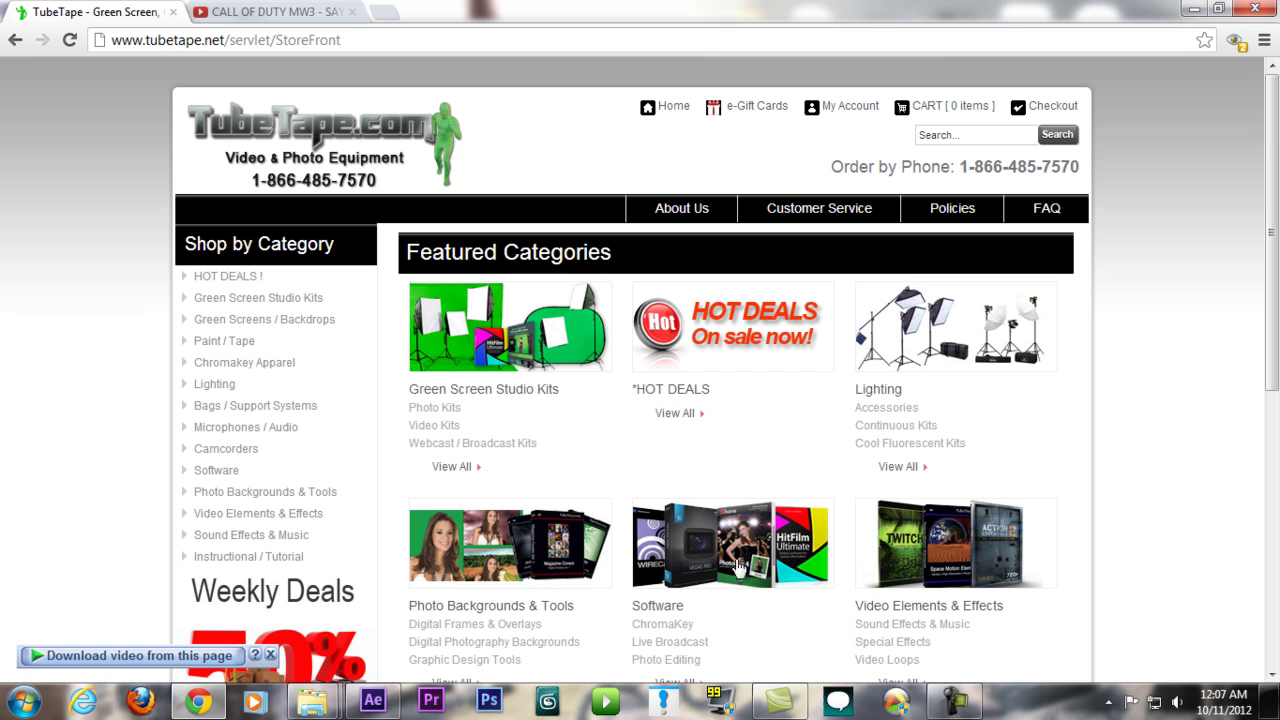
left_click(390, 700)
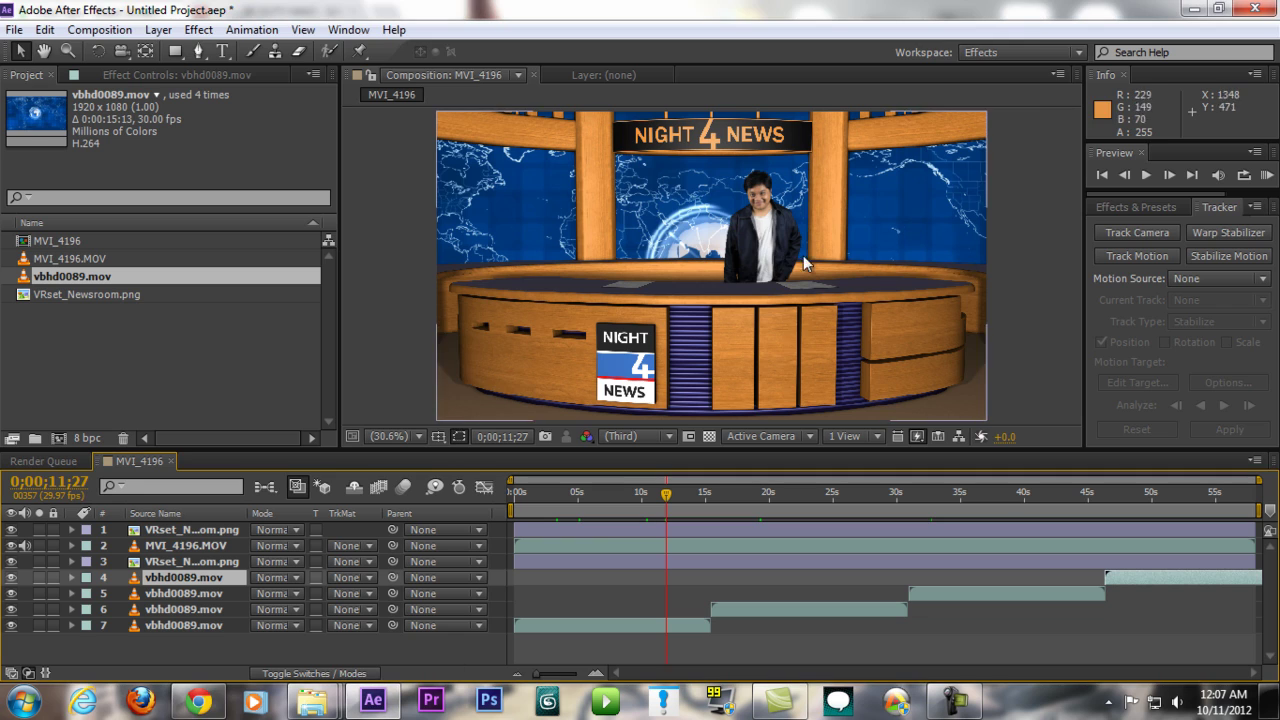
Examine the keyed subject's edges against the background at 100% and 50% magnification.
key("slash")
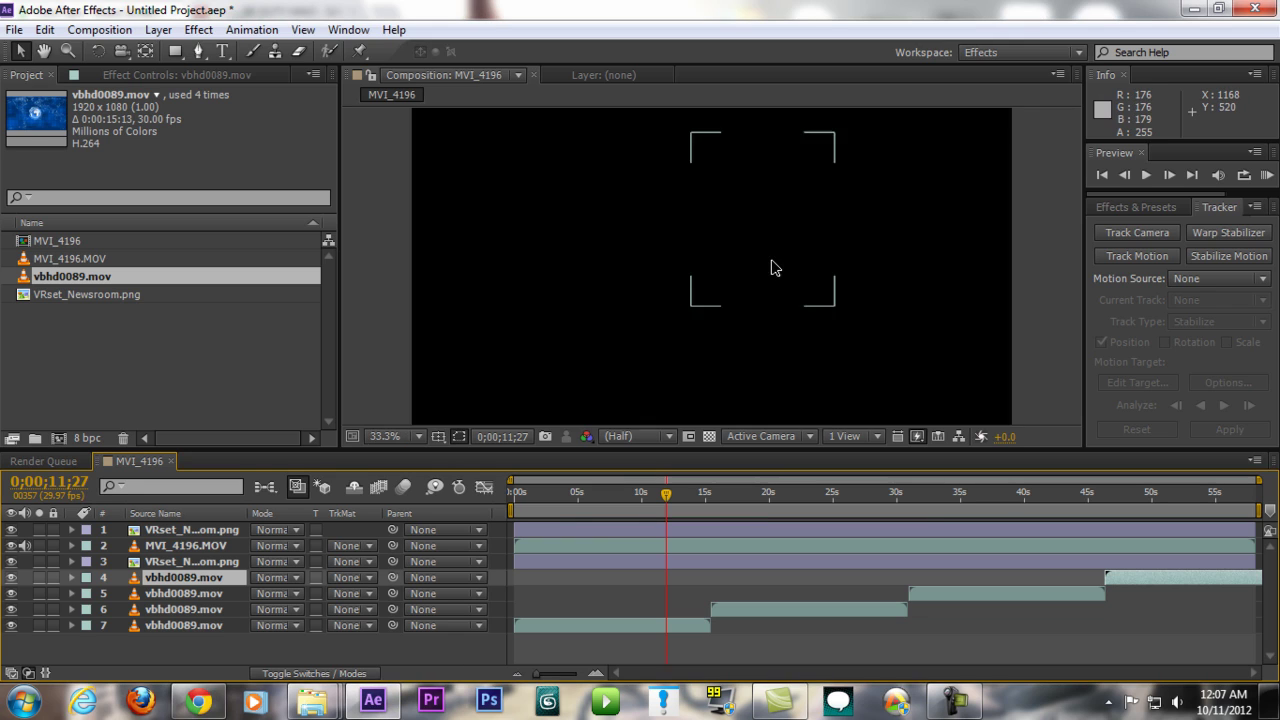
left_click_drag(861, 221, 805, 289)
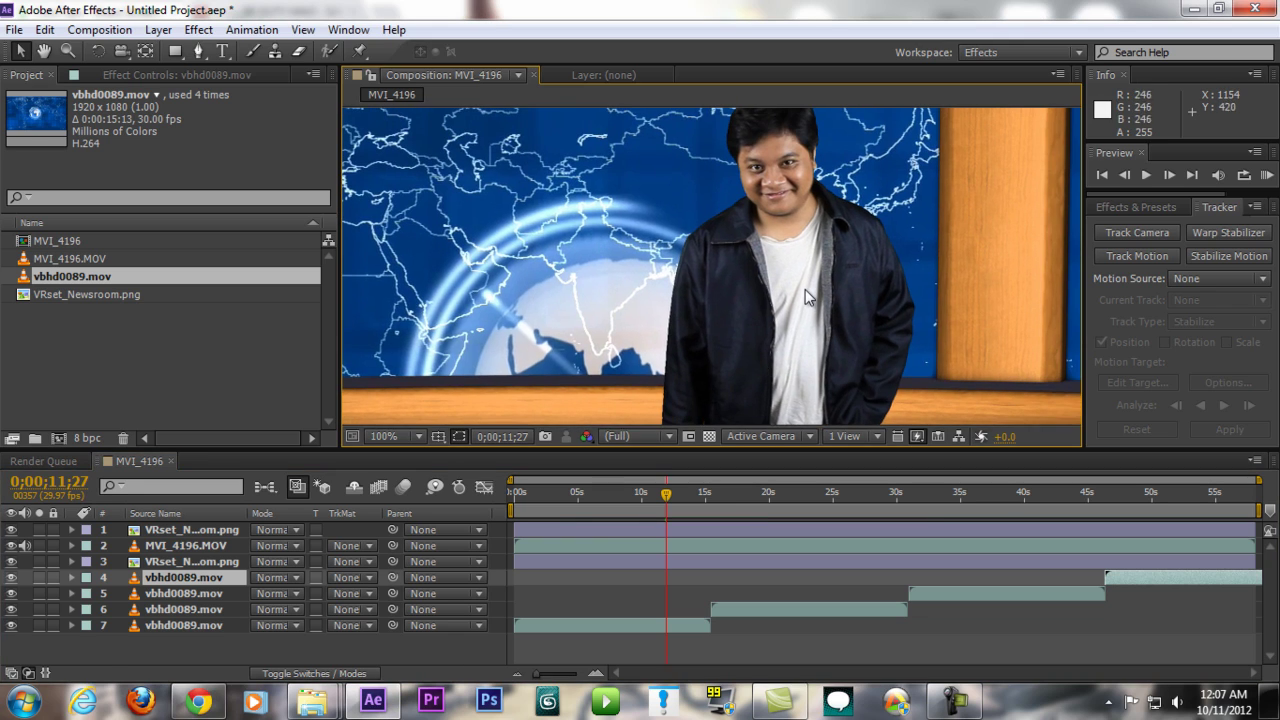
scroll(810, 281, "down", 2)
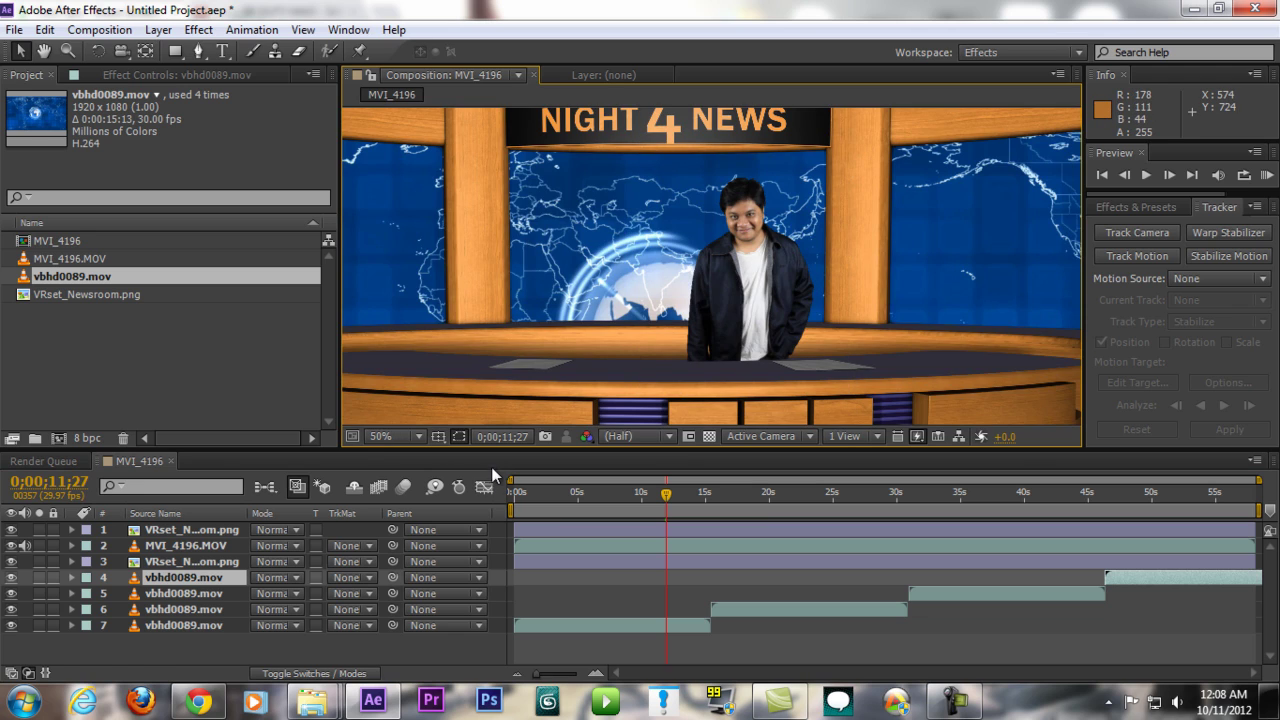
Apply the Key Correct Edge Blur effect to the MVI_4196.MOV layer and show its effect settings.
left_click(212, 545)
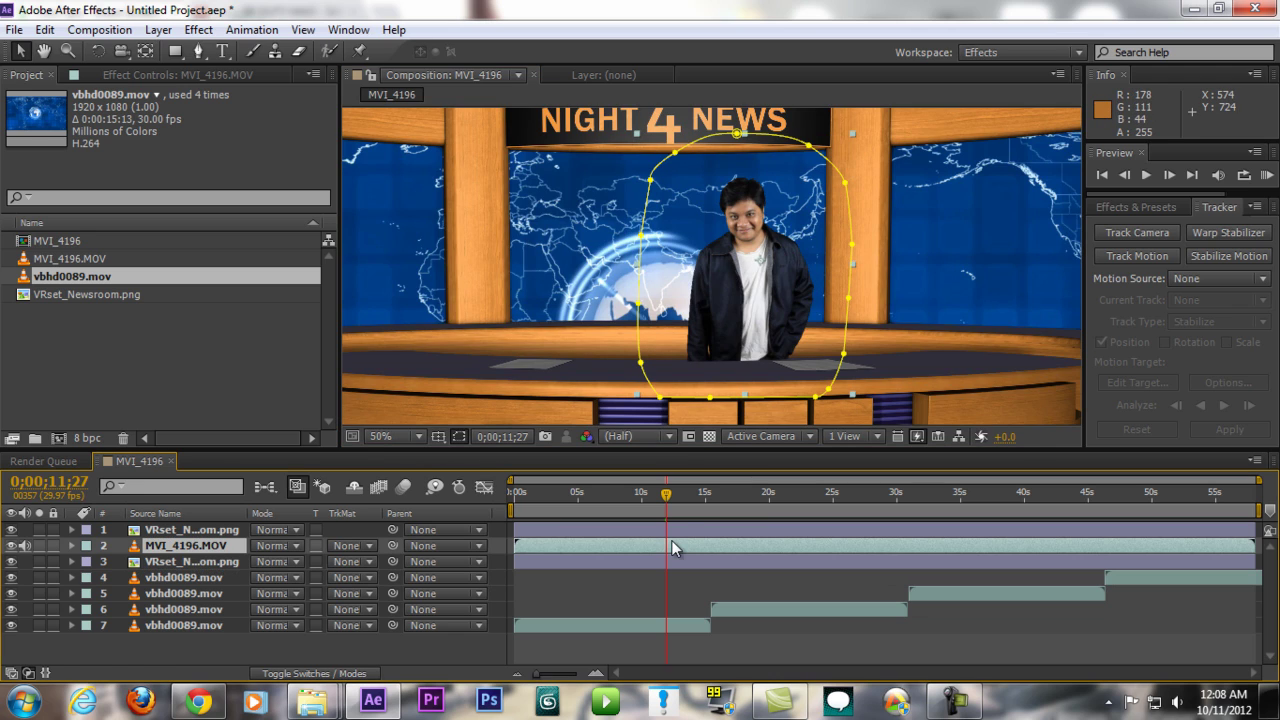
left_click(166, 74)
left_click(200, 30)
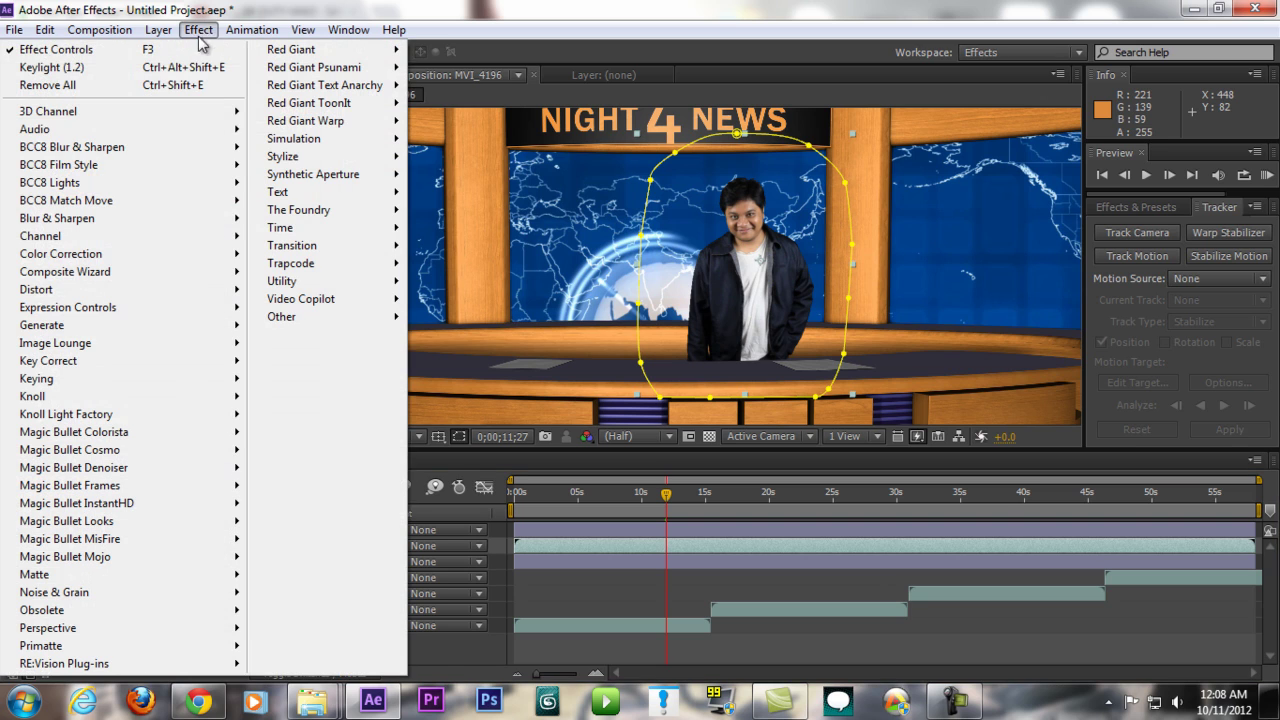
mouse_move(127, 361)
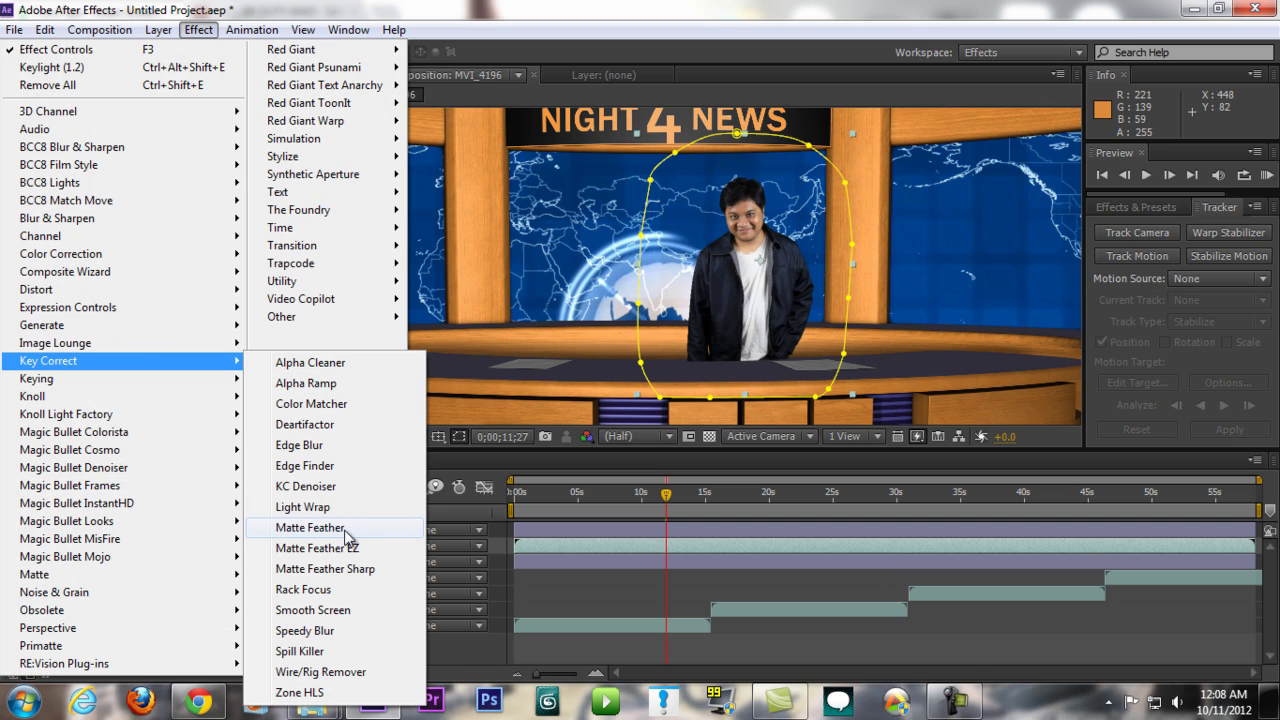
left_click(343, 444)
Compare the jacket's edge with Edge Blur off and on at up to 800% magnification, leaving the effect enabled.
scroll(715, 346, "up", 5)
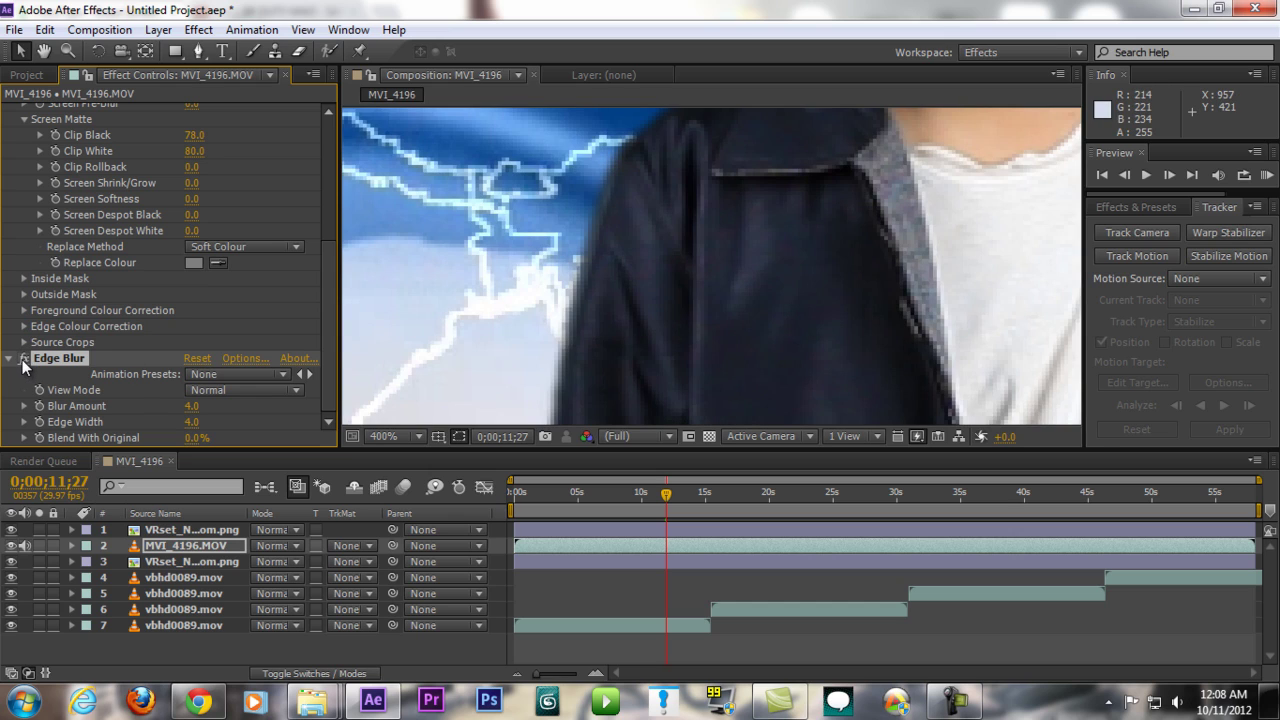
scroll(610, 243, "up", 1)
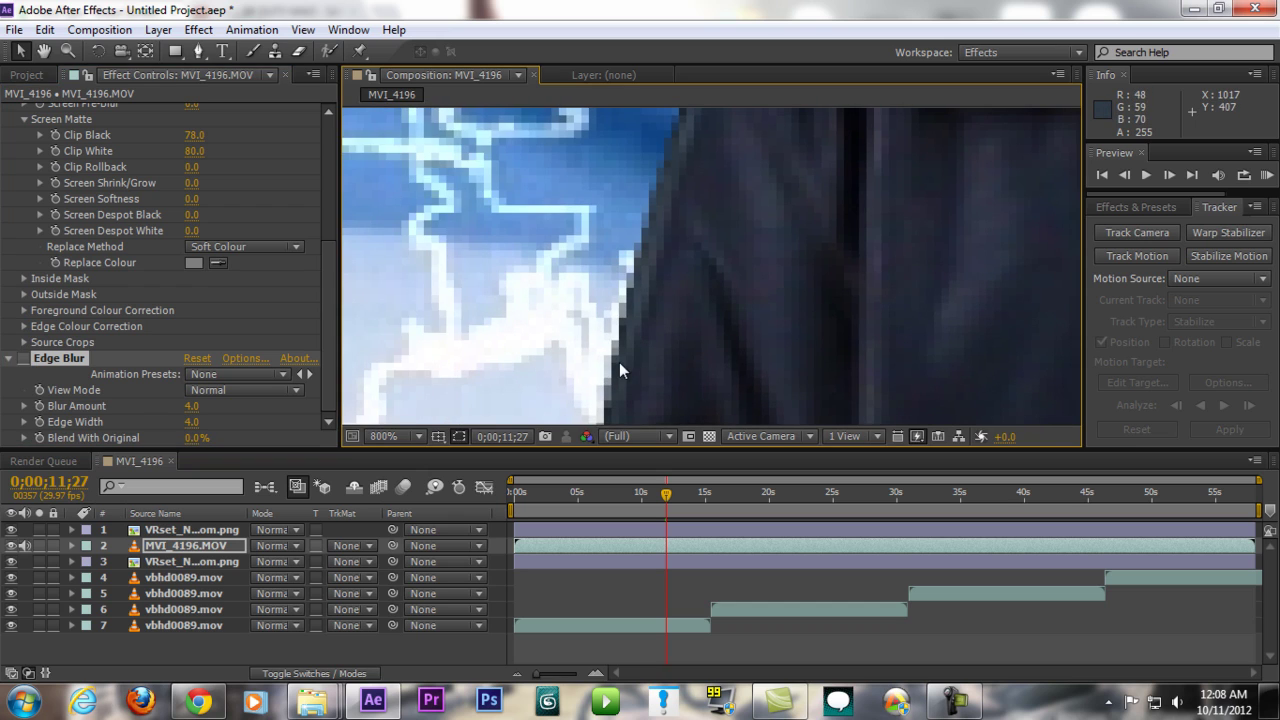
scroll(702, 270, "down", 1)
scroll(702, 270, "up", 1)
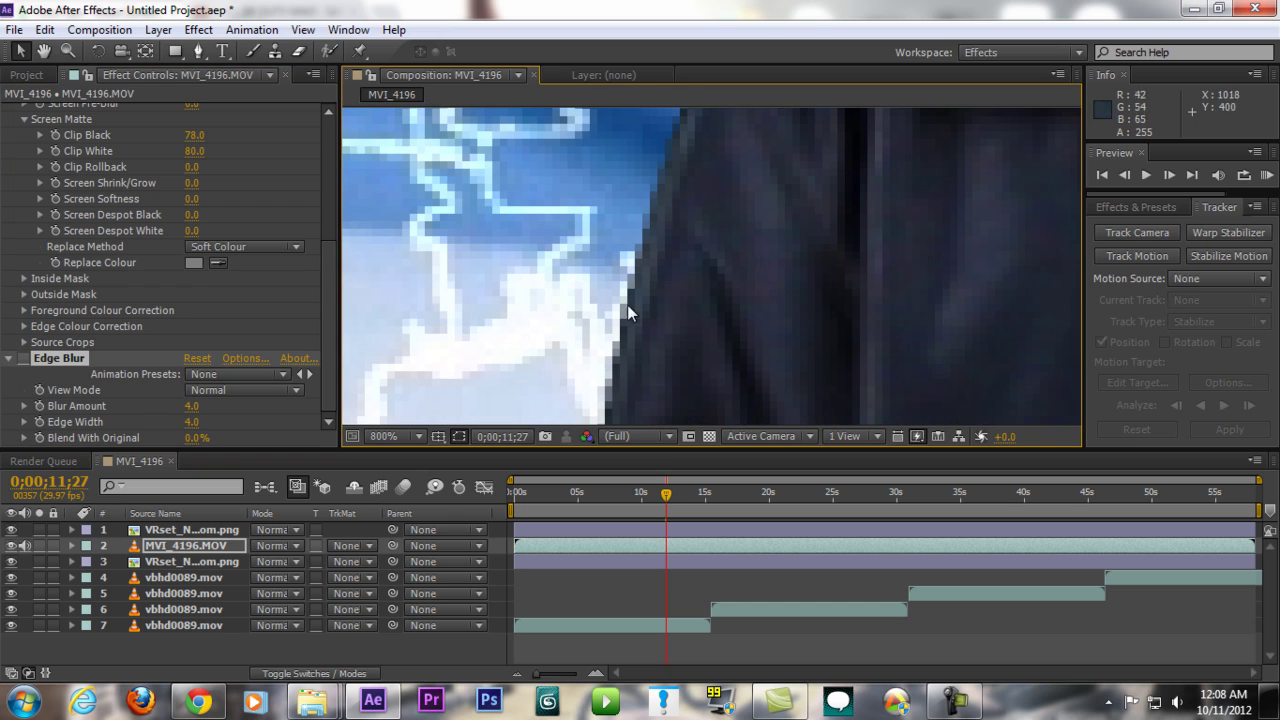
left_click(23, 358)
scroll(718, 256, "down", 2)
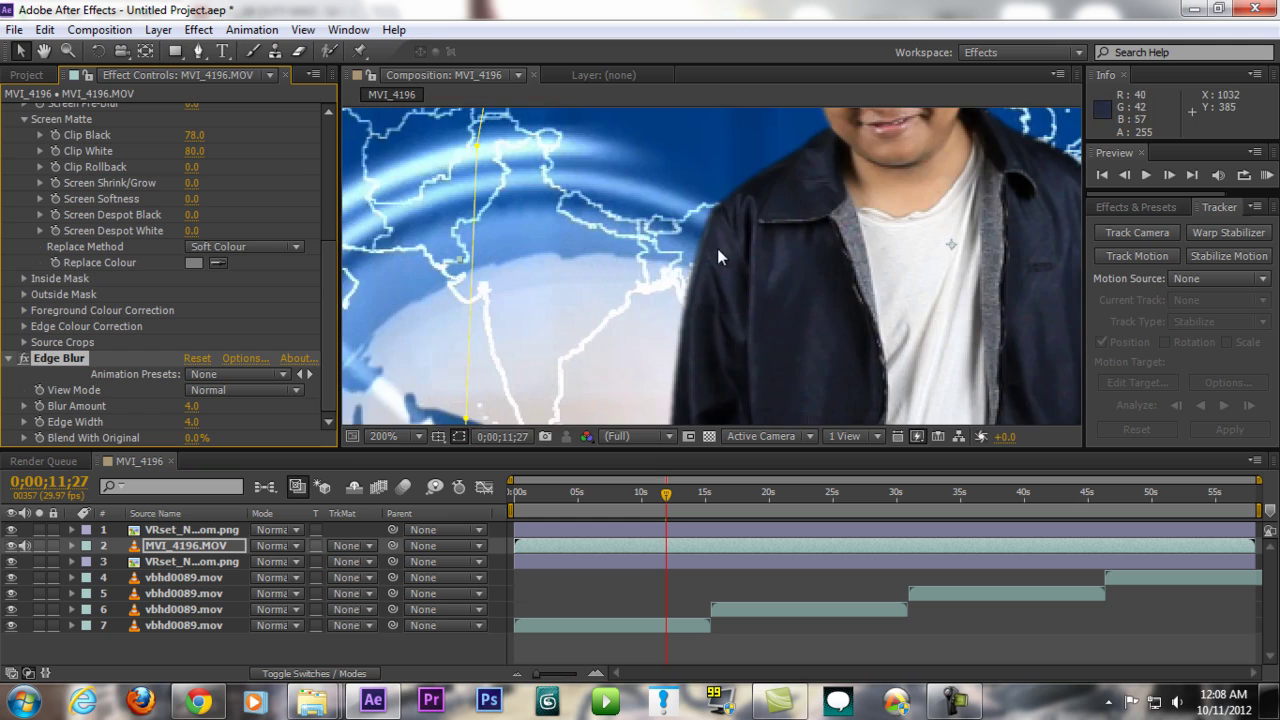
scroll(735, 257, "down", 1)
scroll(850, 275, "down", 1)
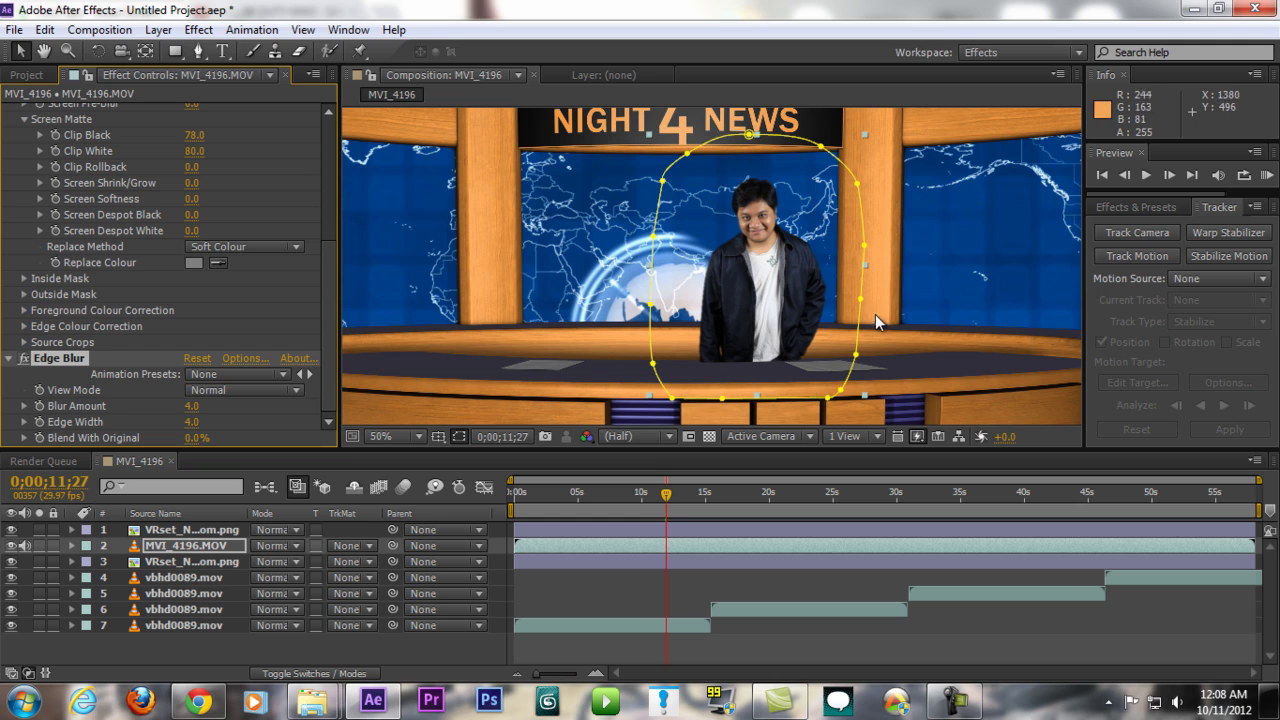
Apply the Key Correct Light Wrap effect to the MVI_4196.MOV layer.
left_click(941, 277)
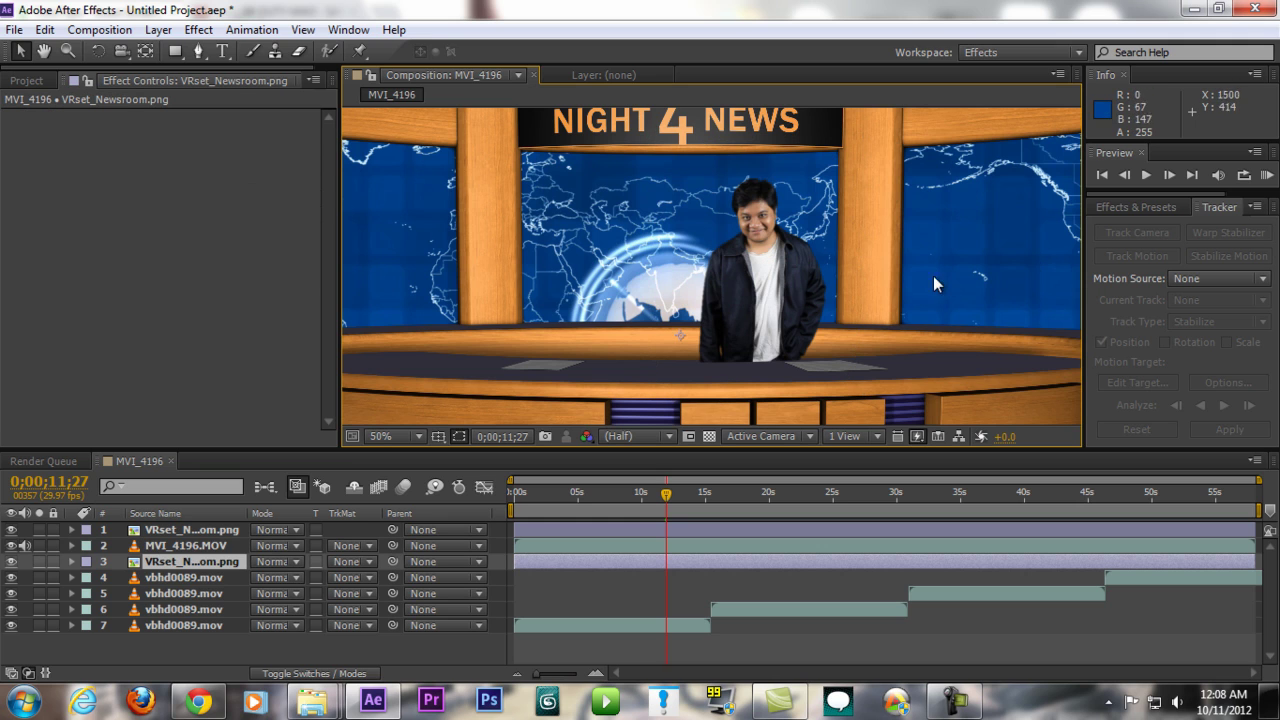
left_click(208, 548)
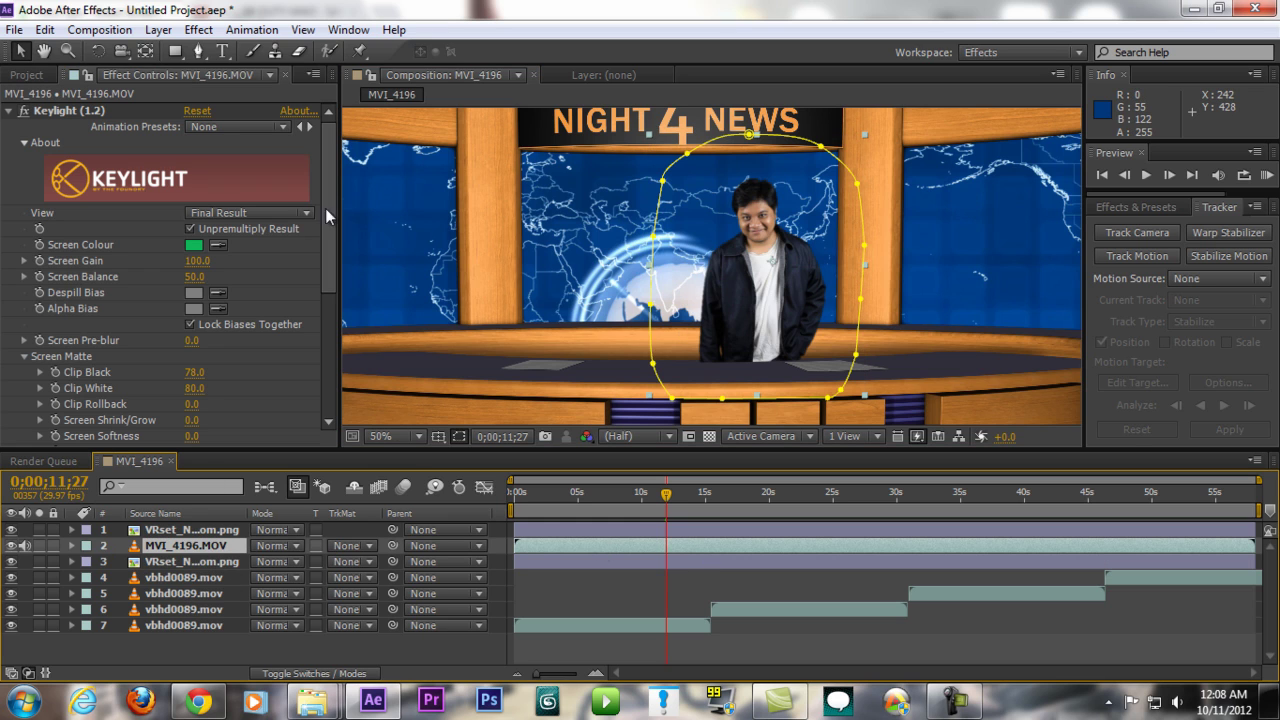
left_click(199, 30)
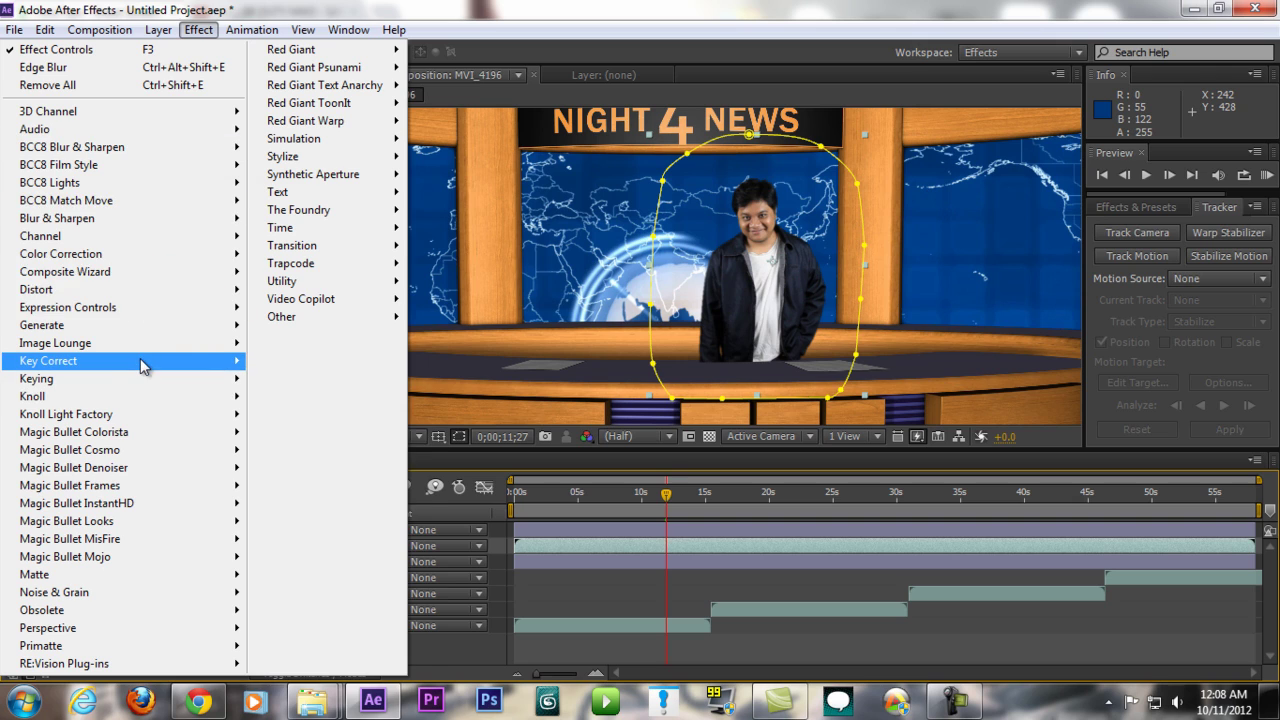
mouse_move(146, 362)
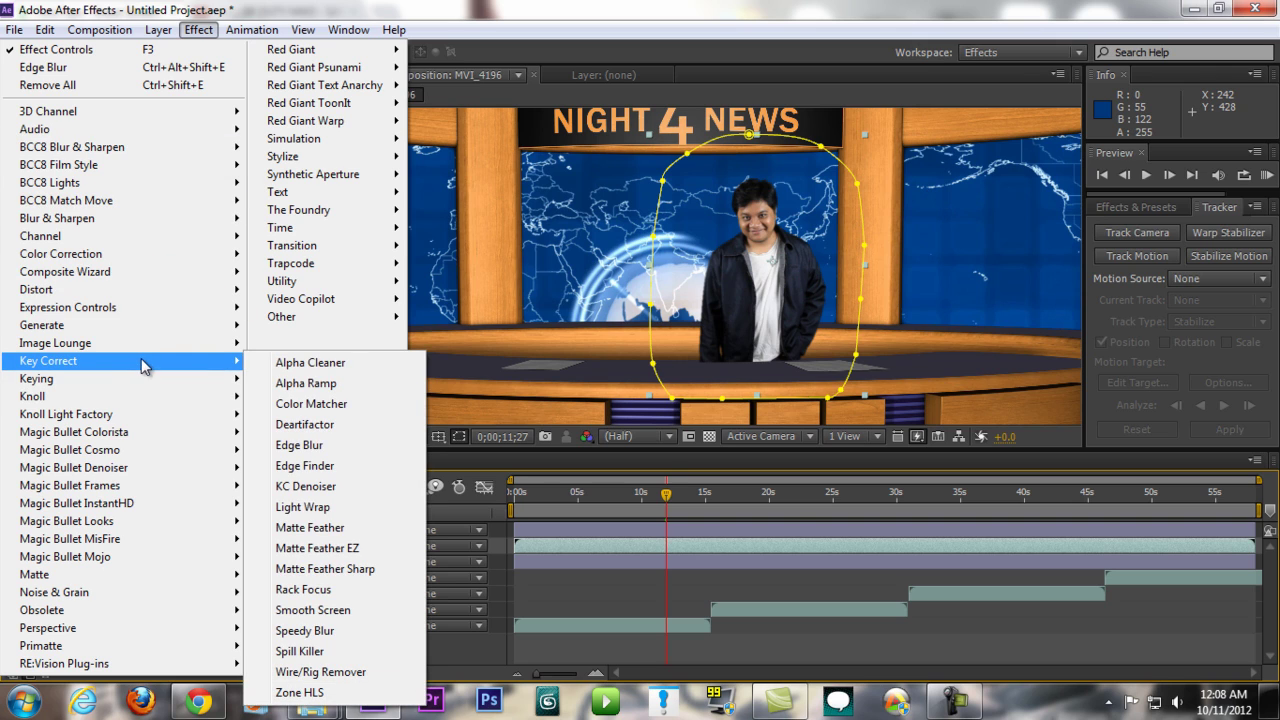
left_click(303, 508)
scroll(806, 288, "up", 2)
left_click_drag(806, 288, 741, 172)
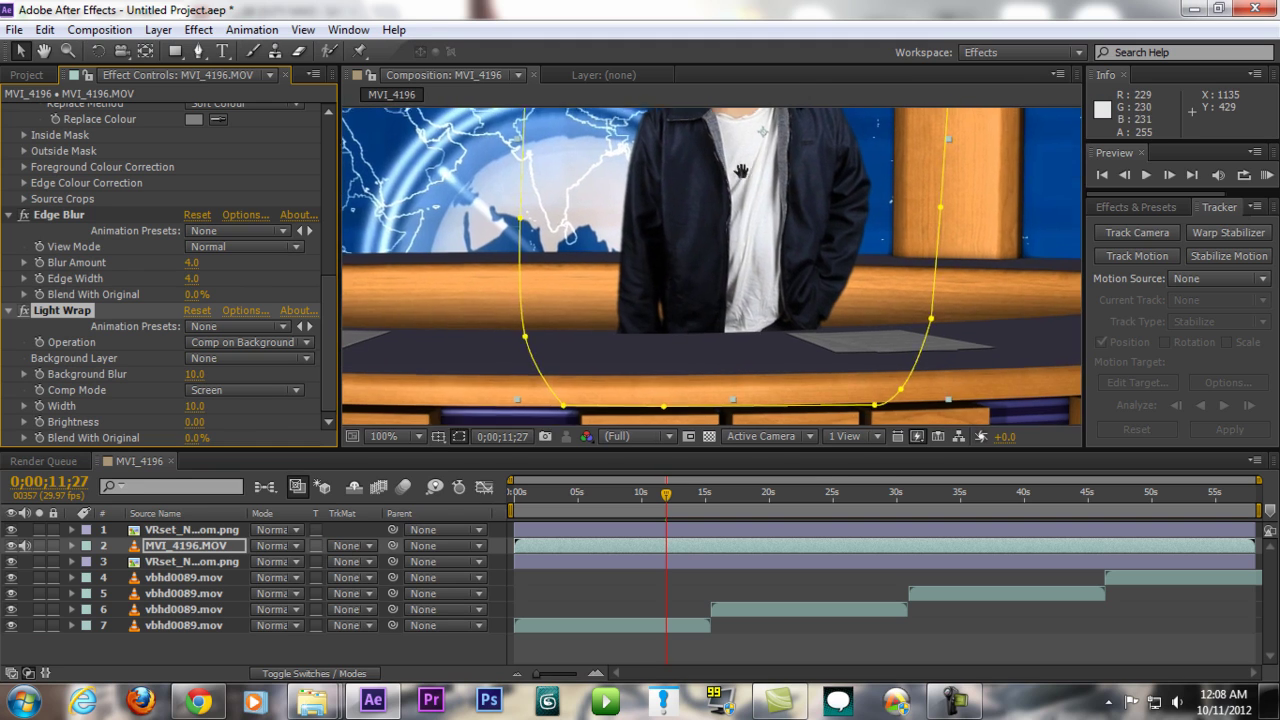
scroll(743, 216, "down", 2)
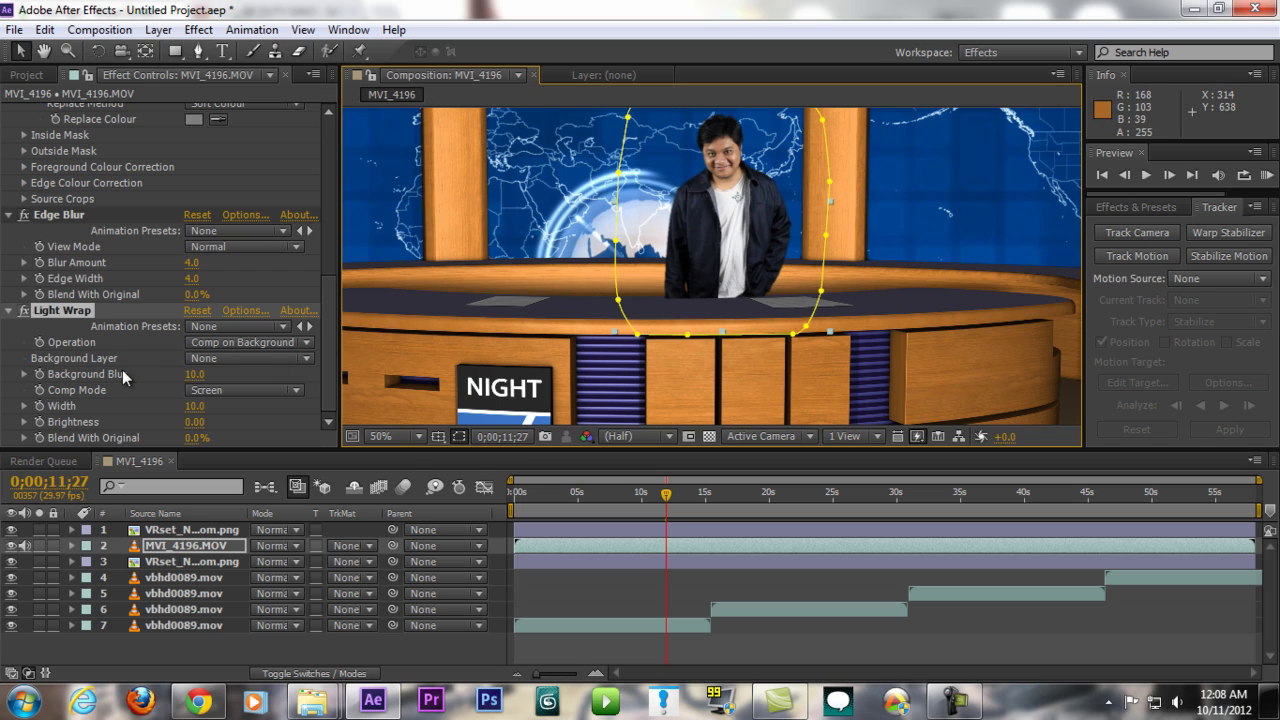
Set Light Wrap's Background Layer to 3. VRset_Newsroom.png and check the jacket's edge at 100% and 200% magnification.
left_click(252, 358)
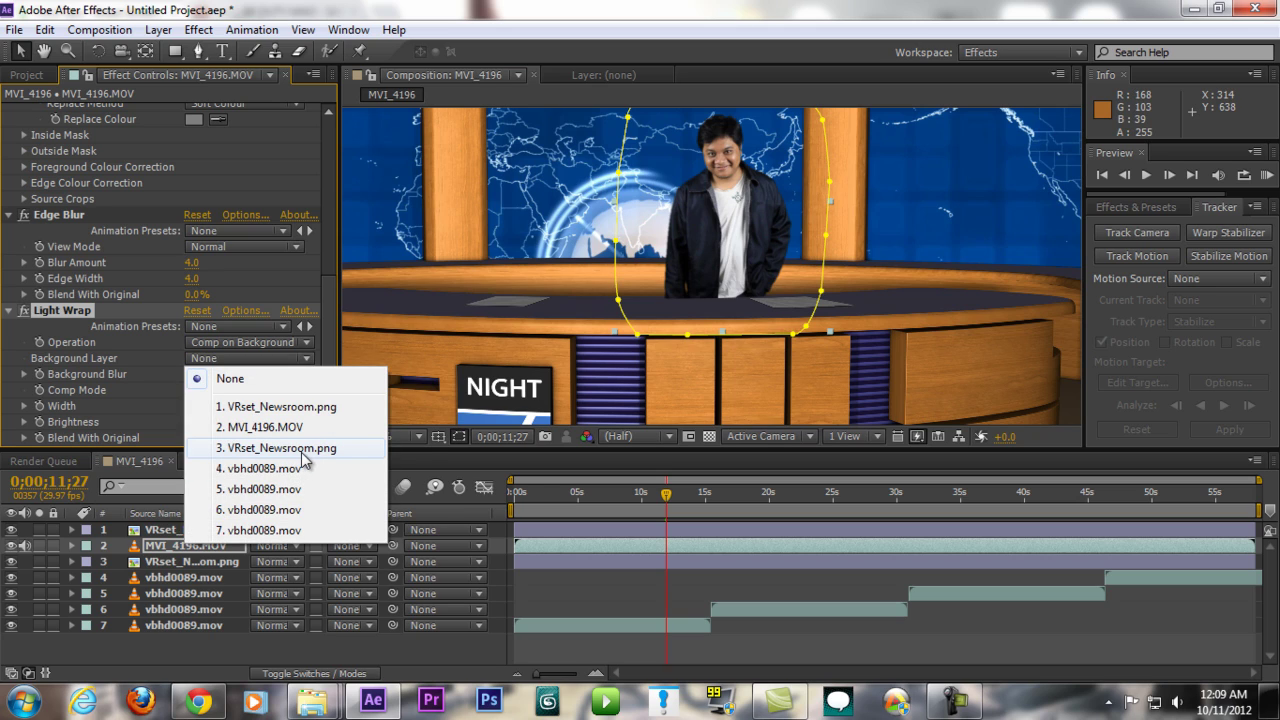
left_click(301, 452)
key("period")
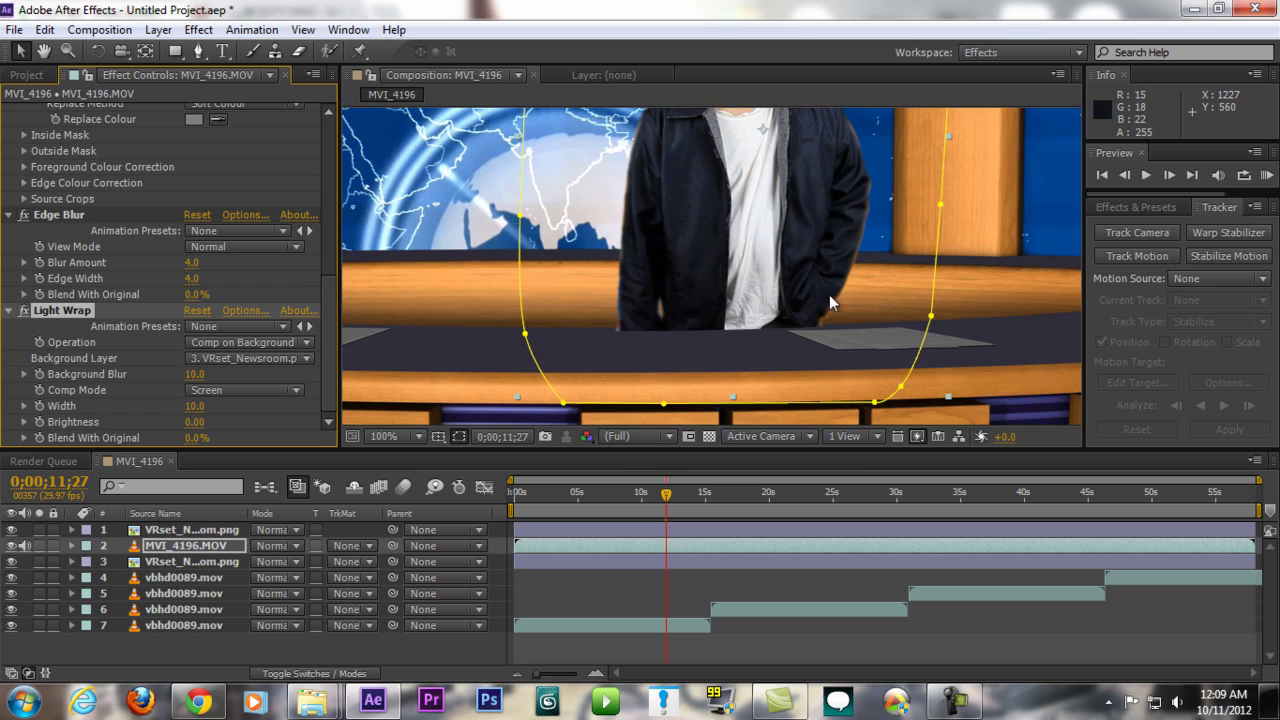
key("period")
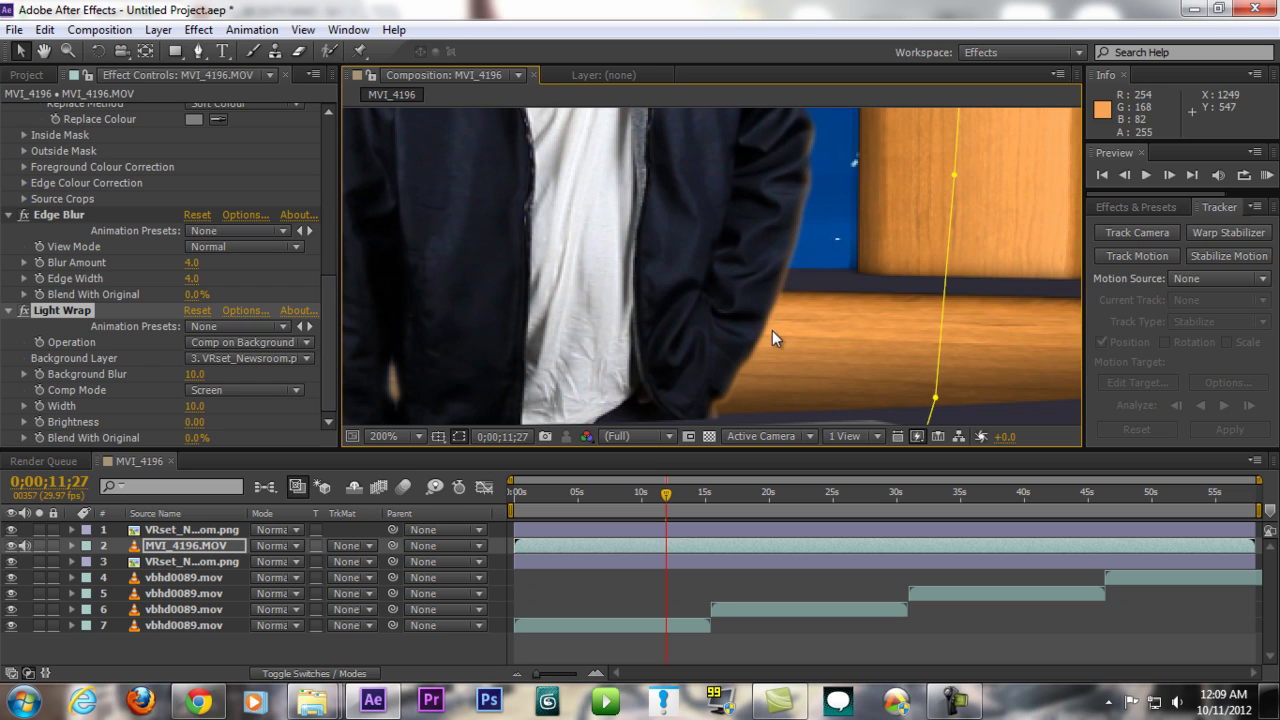
key("comma")
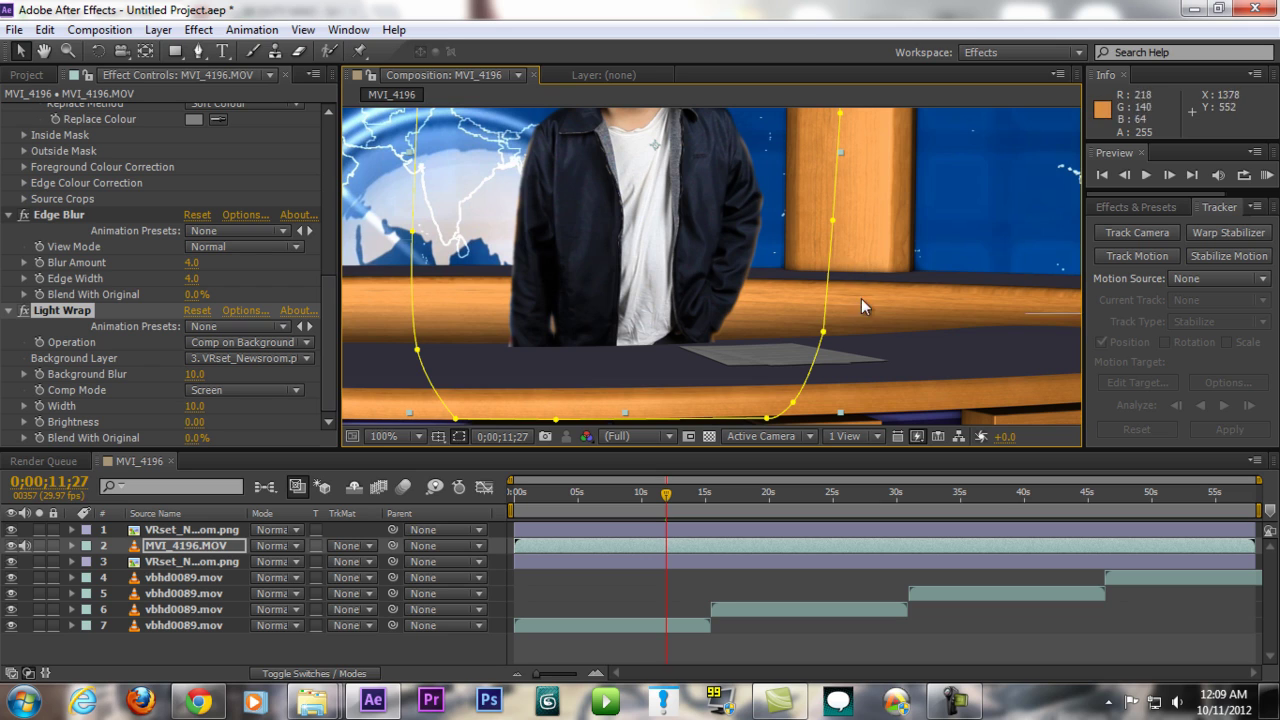
key("period")
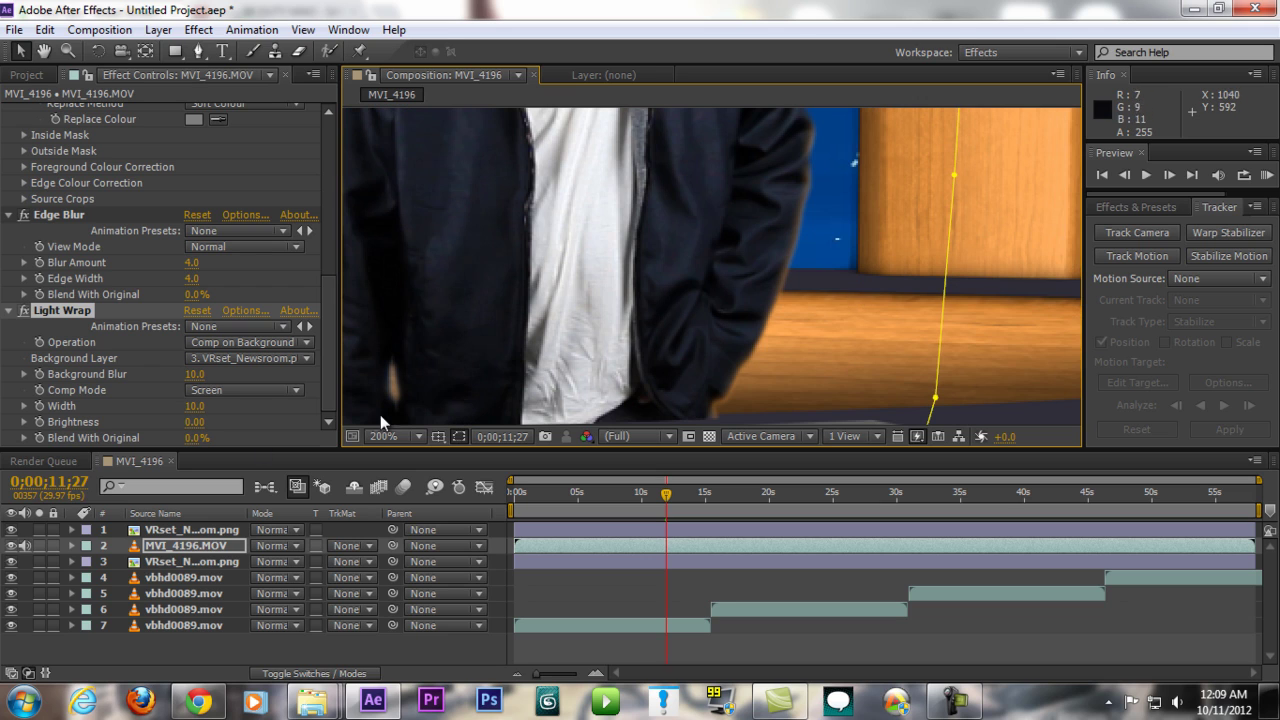
left_click(22, 311)
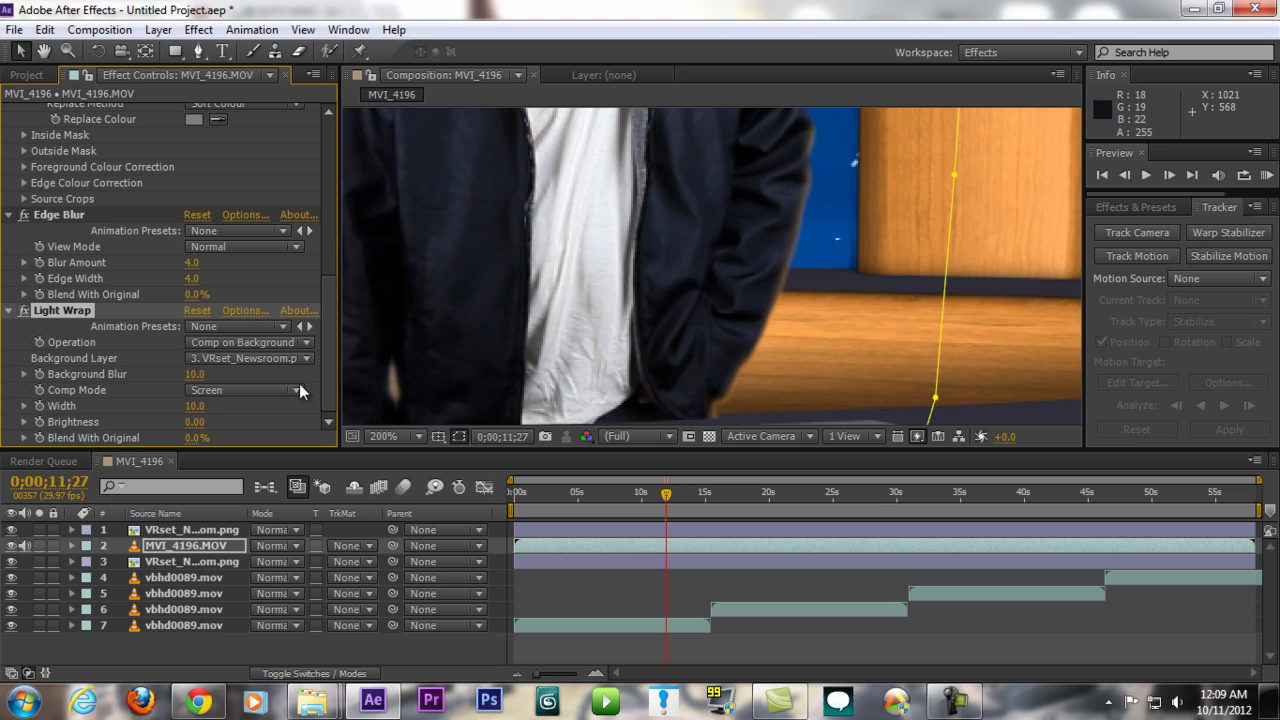
Set Light Wrap's Width to 25 and Brightness to -0.46, and check the subject's edges at 100% magnification.
mouse_move(203, 410)
left_mouse_down()
mouse_move(241, 444)
mouse_move(188, 405)
left_mouse_up()
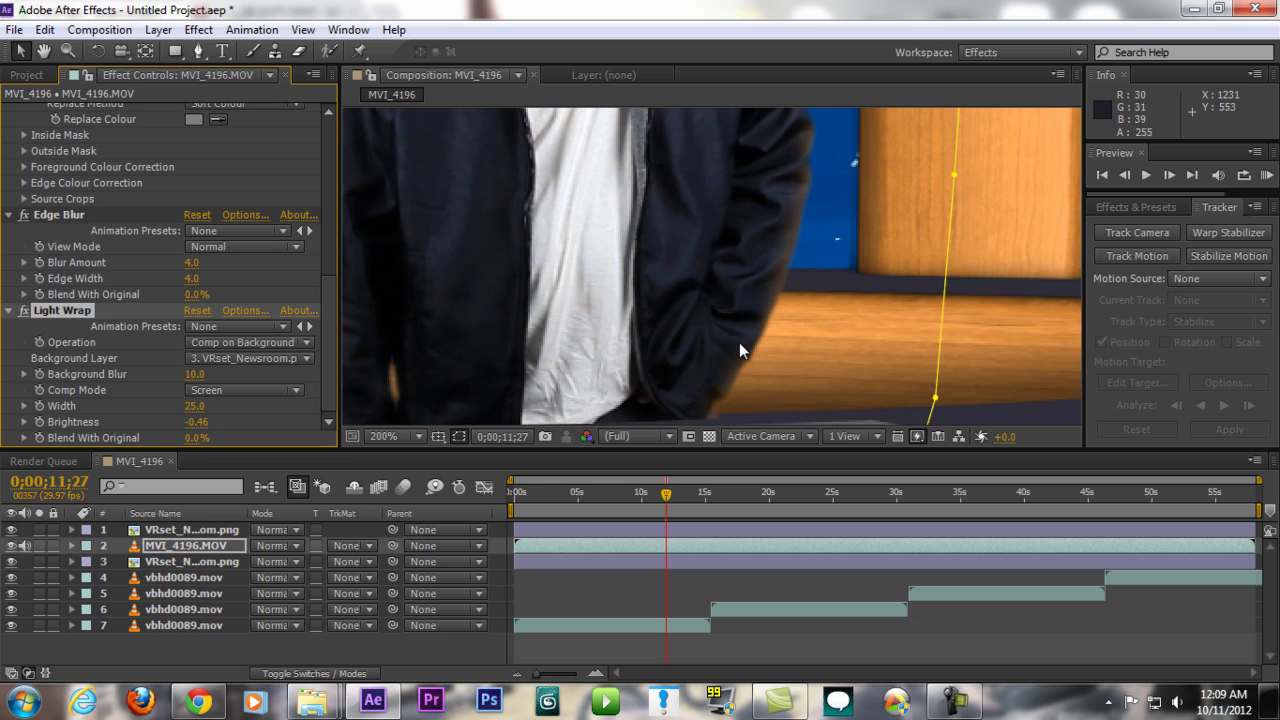
scroll(739, 342, "down", 1)
left_click_drag(683, 289, 755, 314)
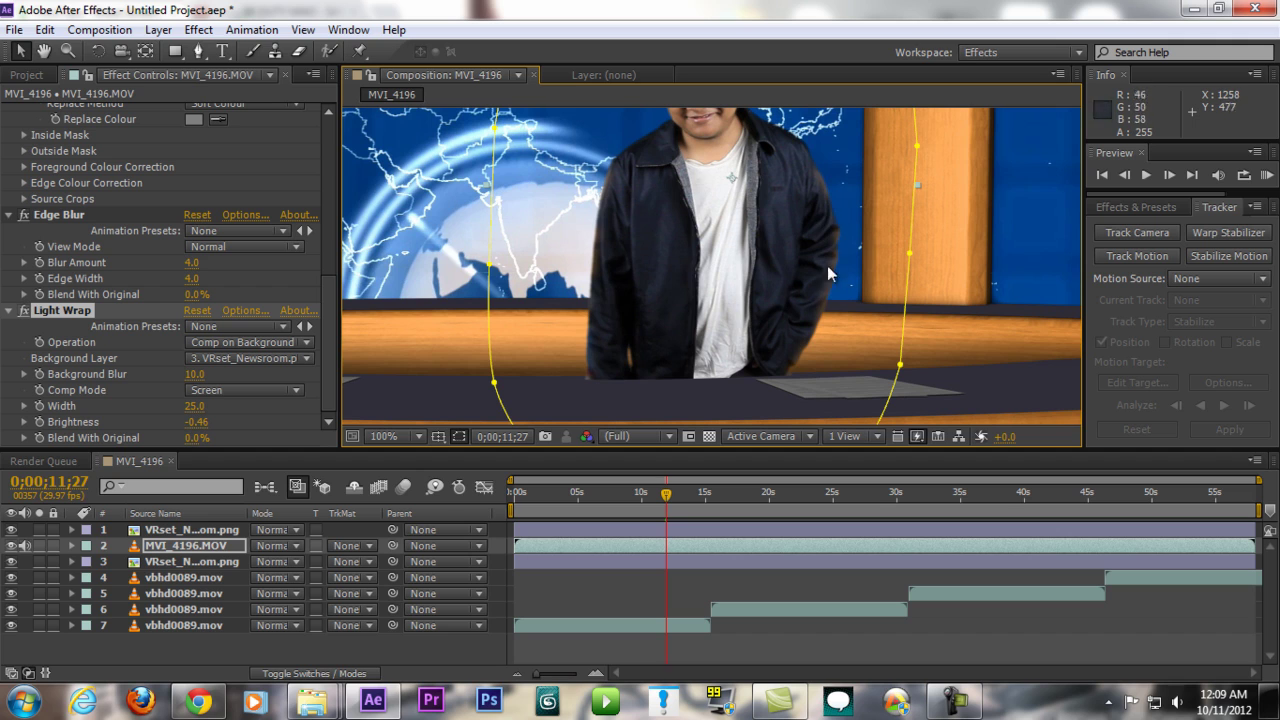
left_click_drag(901, 309, 904, 400)
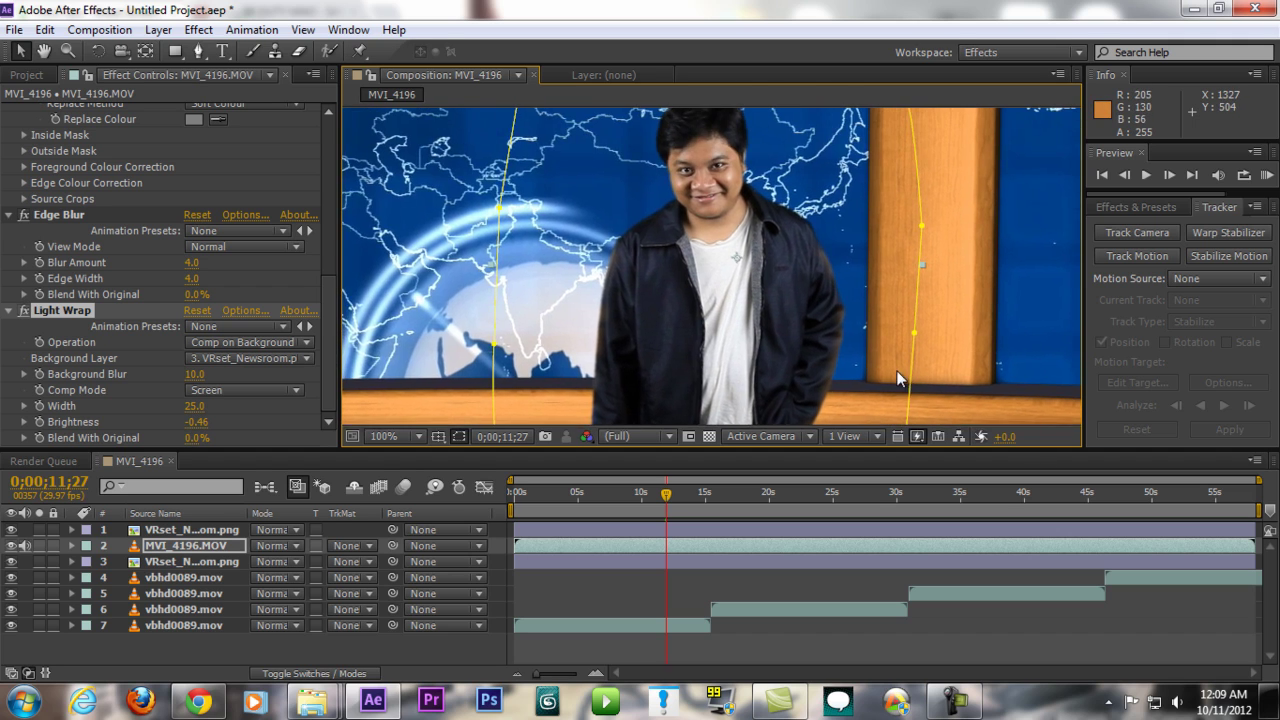
scroll(862, 357, "down", 1)
scroll(841, 362, "up", 1)
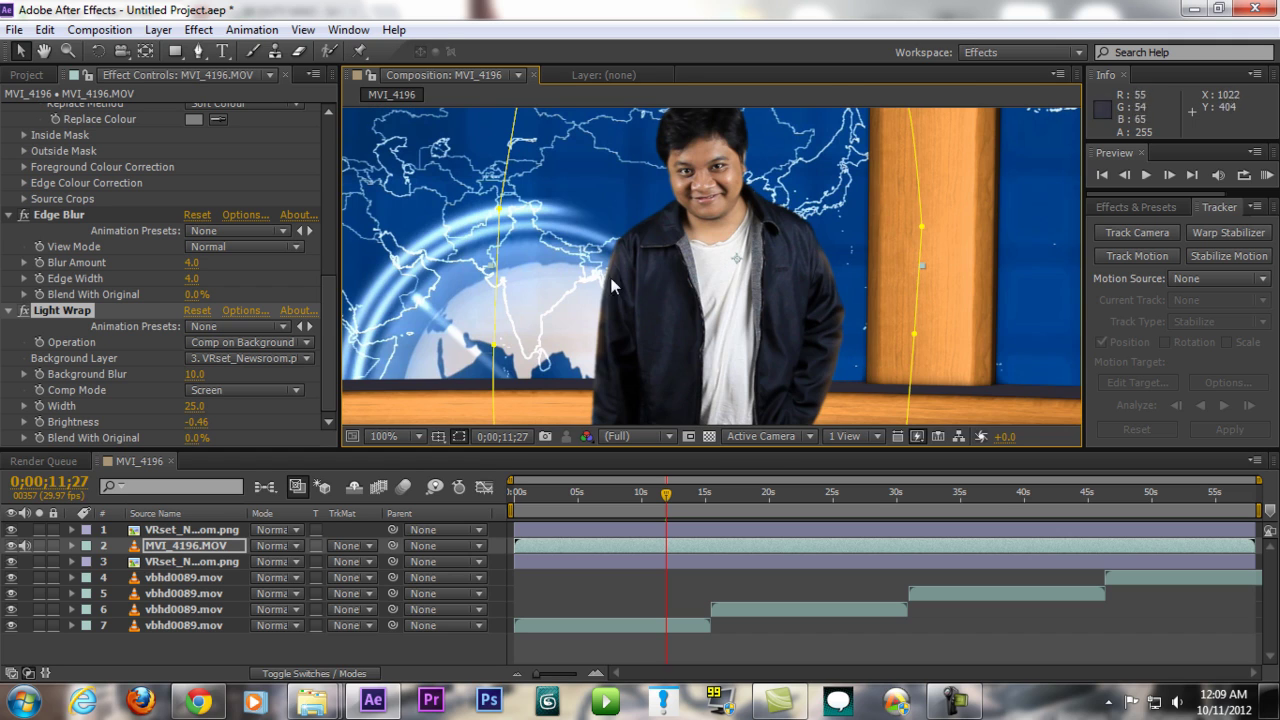
Fit the whole composition in the viewer and check the composite at 0;00;24;17 and 0;00;35;29.
left_click(399, 434)
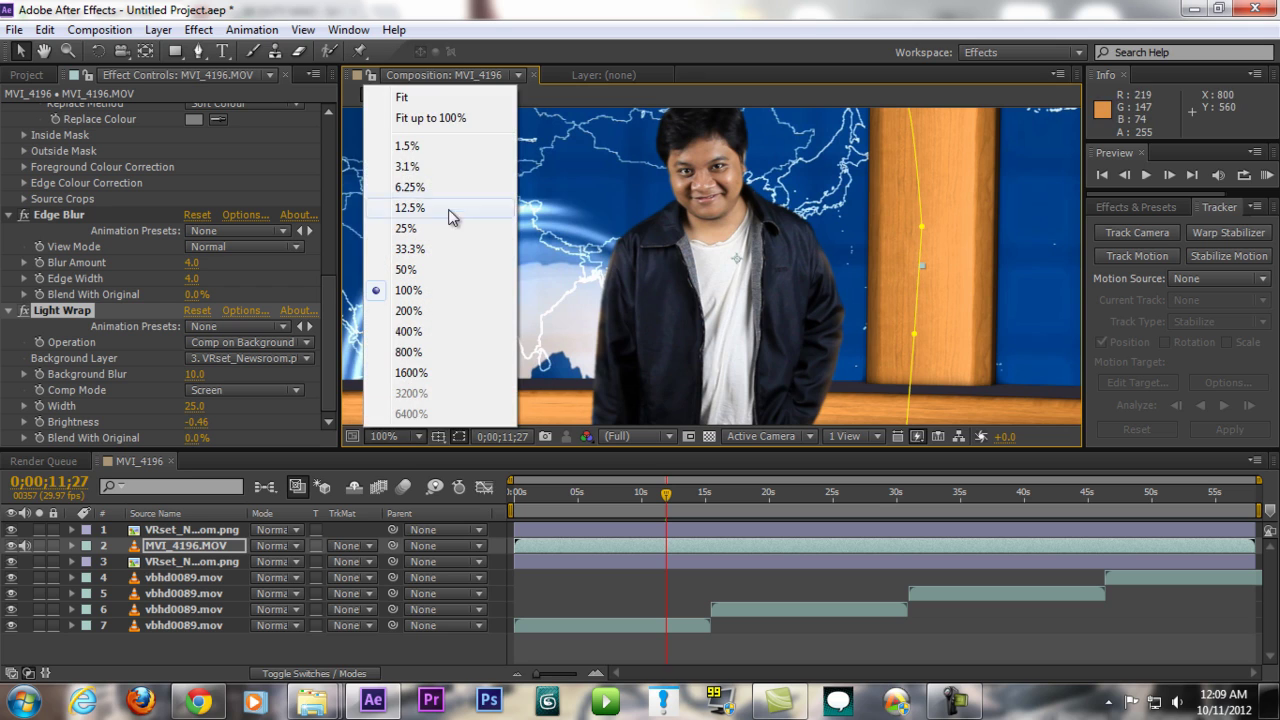
left_click(441, 117)
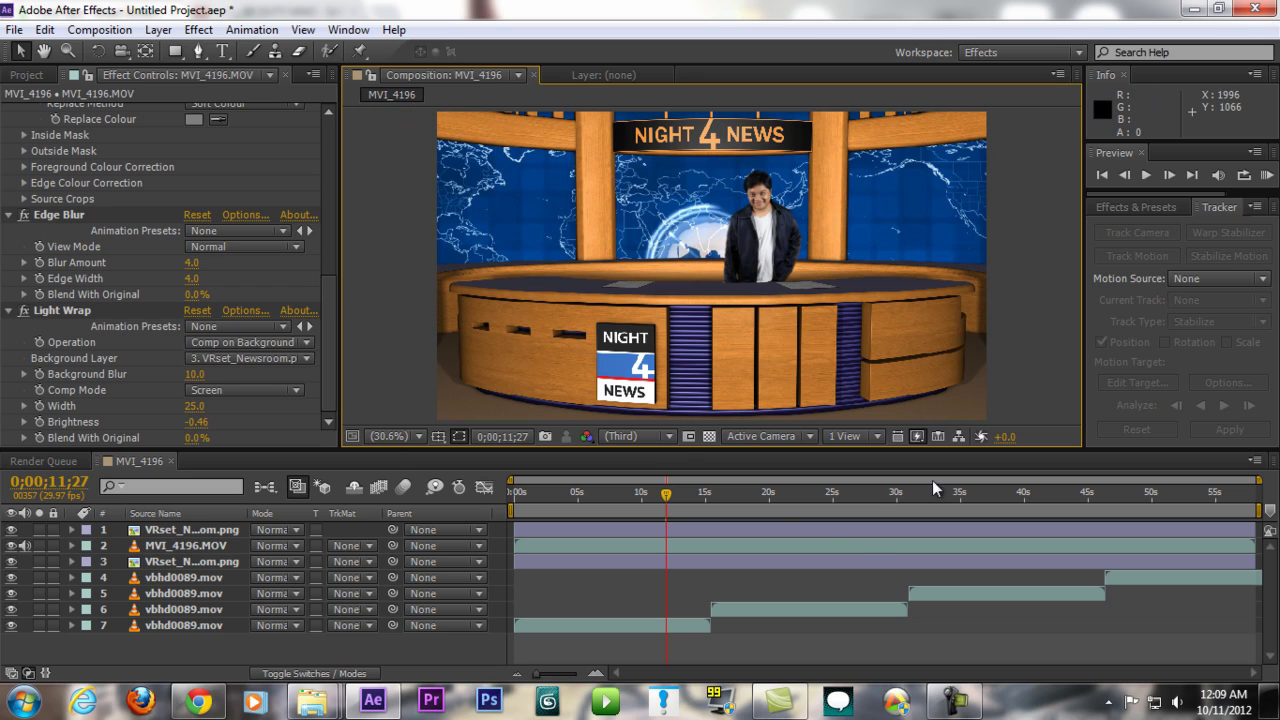
left_click(774, 503)
left_click(828, 503)
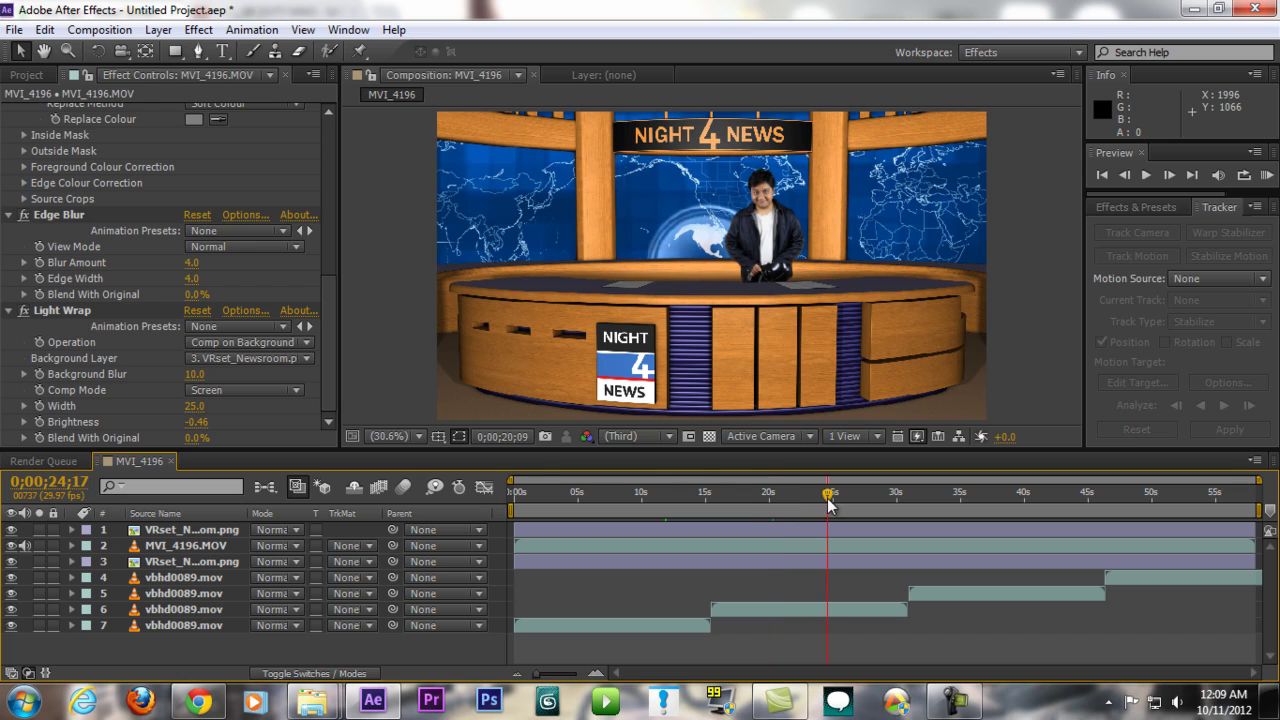
left_click(972, 507)
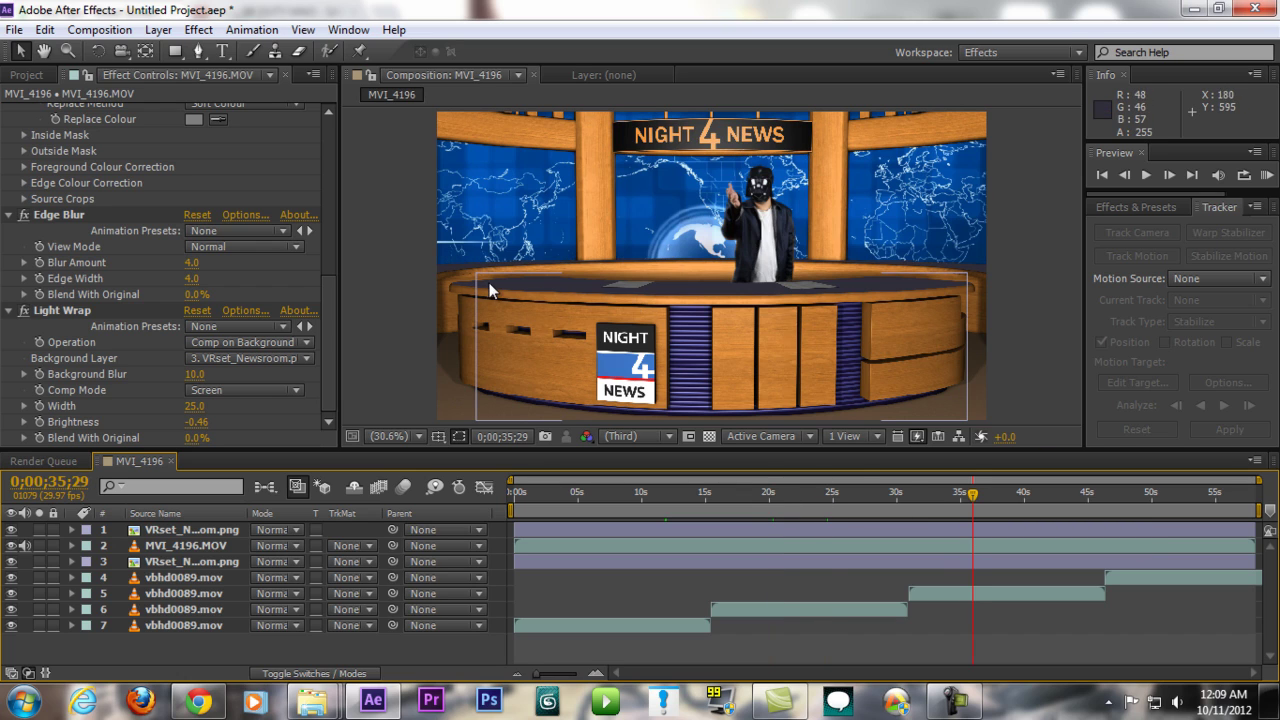
Play the finished MVI_4196 newsroom video from the Green Screen Test folder and return to After Effects.
mouse_move(313, 702)
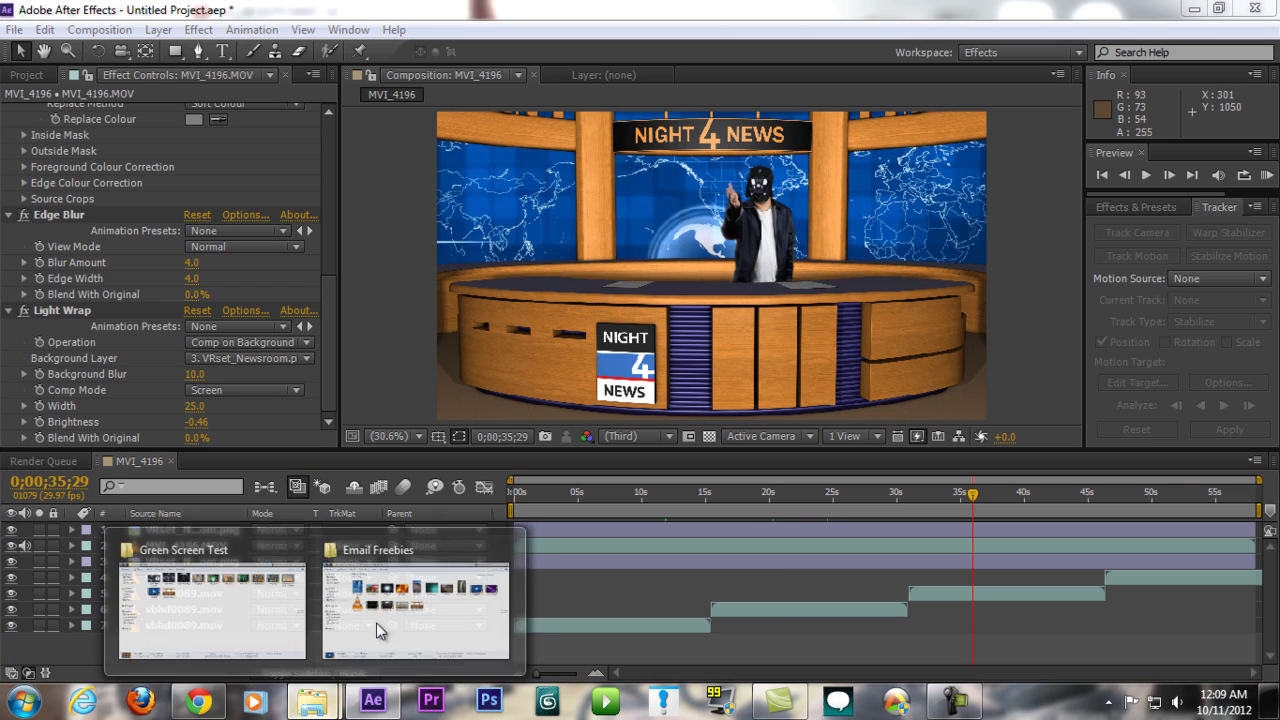
mouse_move(449, 590)
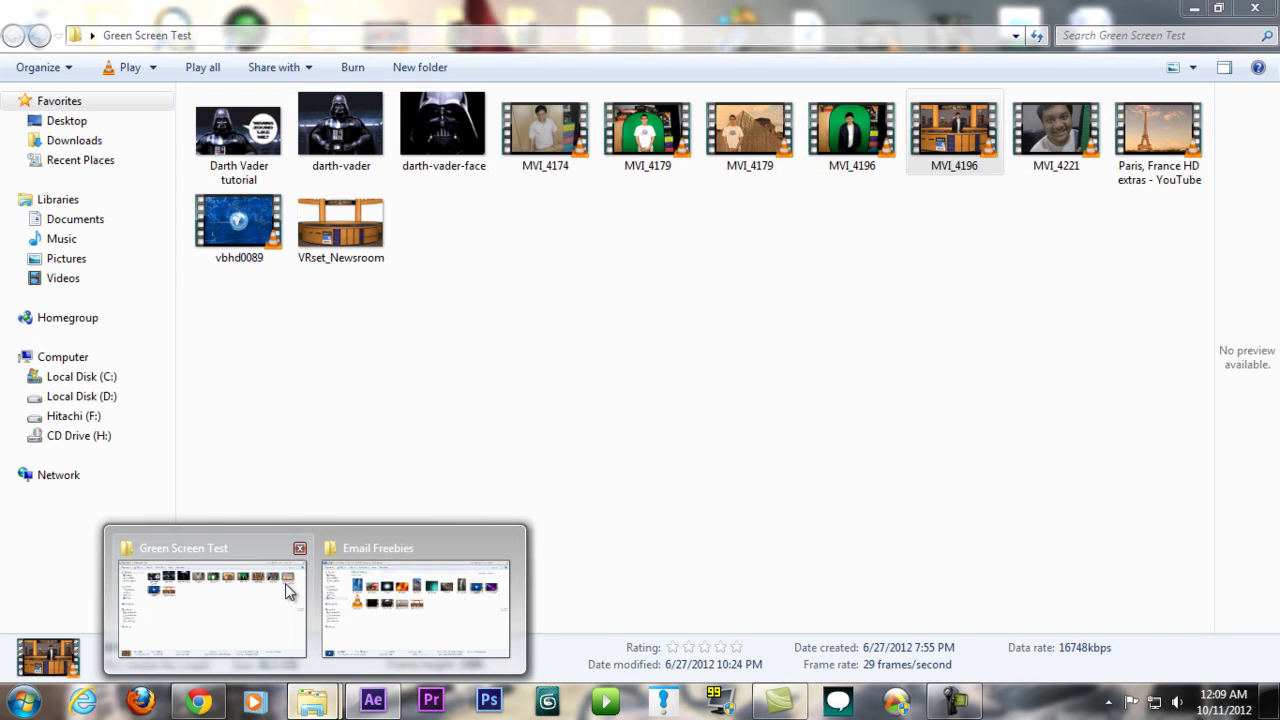
left_click(285, 583)
double_click(932, 128)
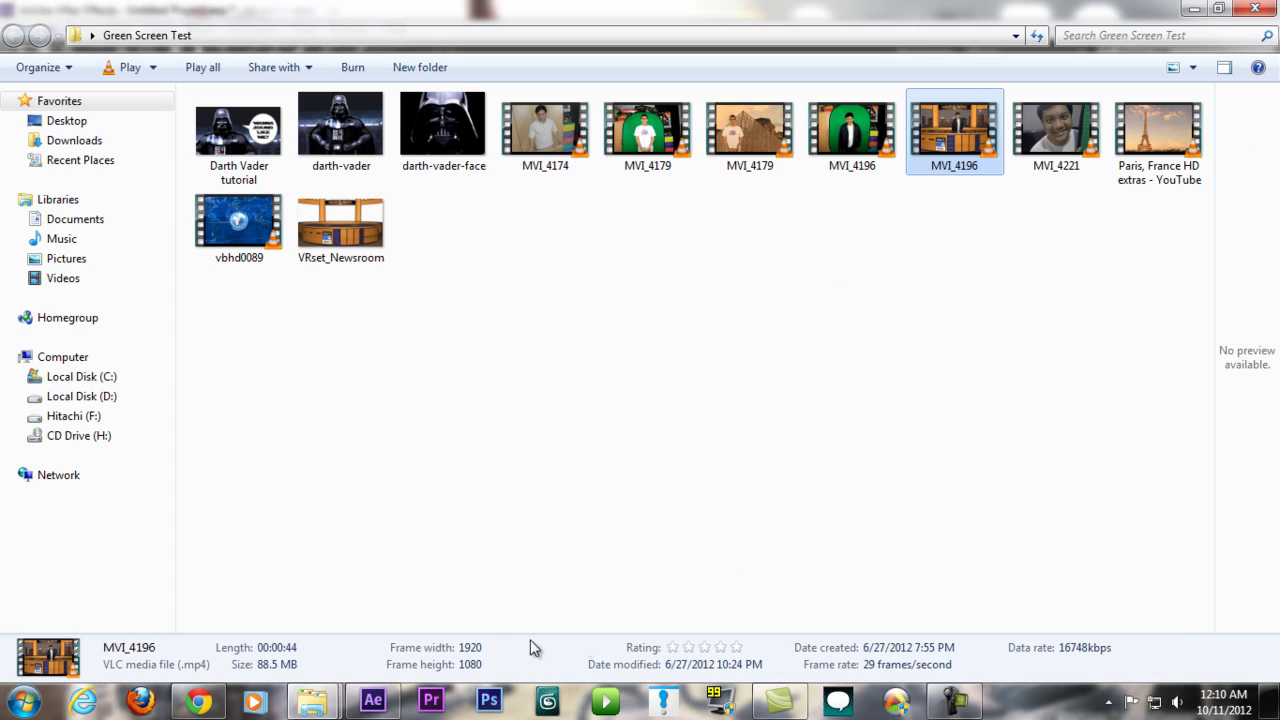
left_click(373, 700)
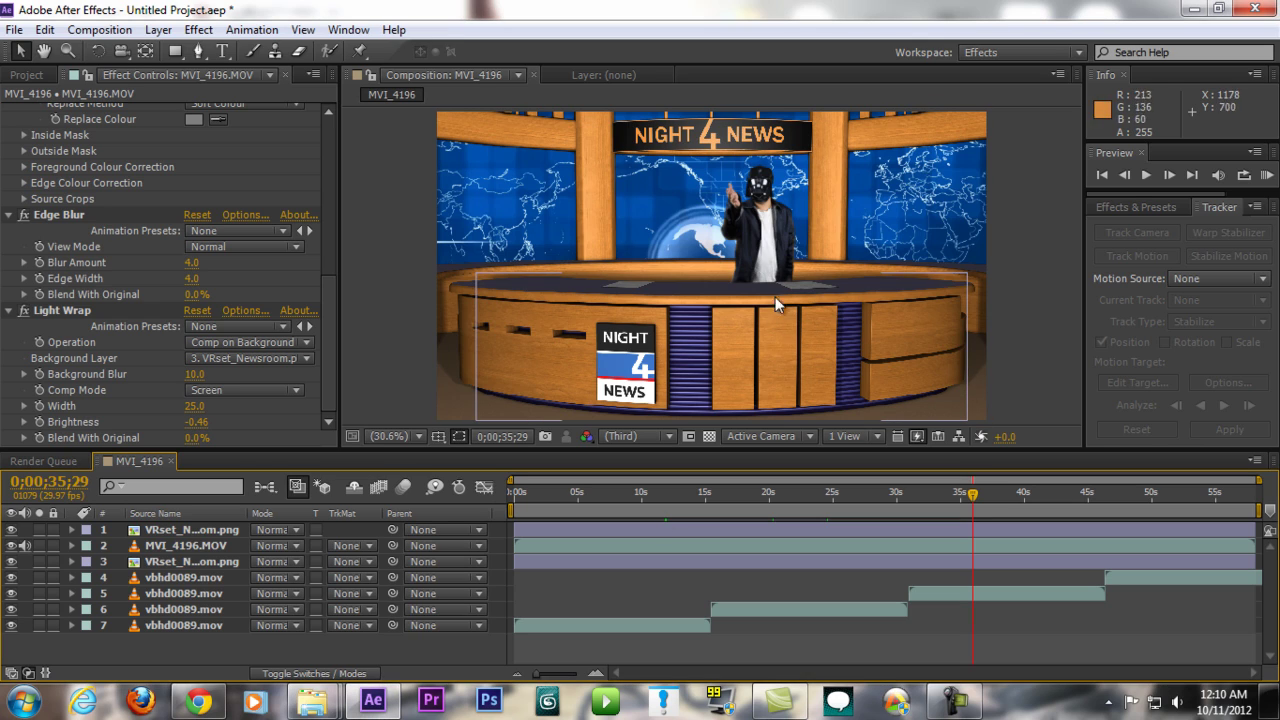
Inspect the jacket where it meets the desk at 0;00;35;29 and duplicate the MVI_4196.MOV layer.
left_click(205, 546)
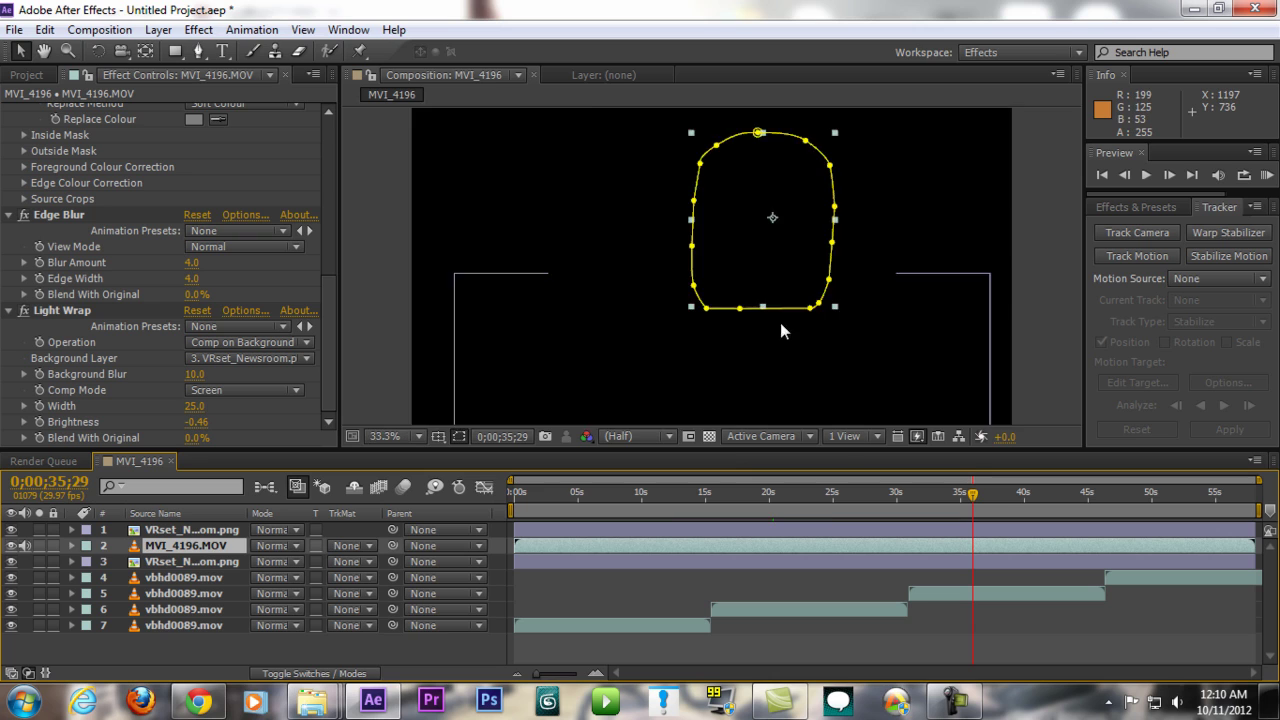
scroll(775, 290, "up", 4)
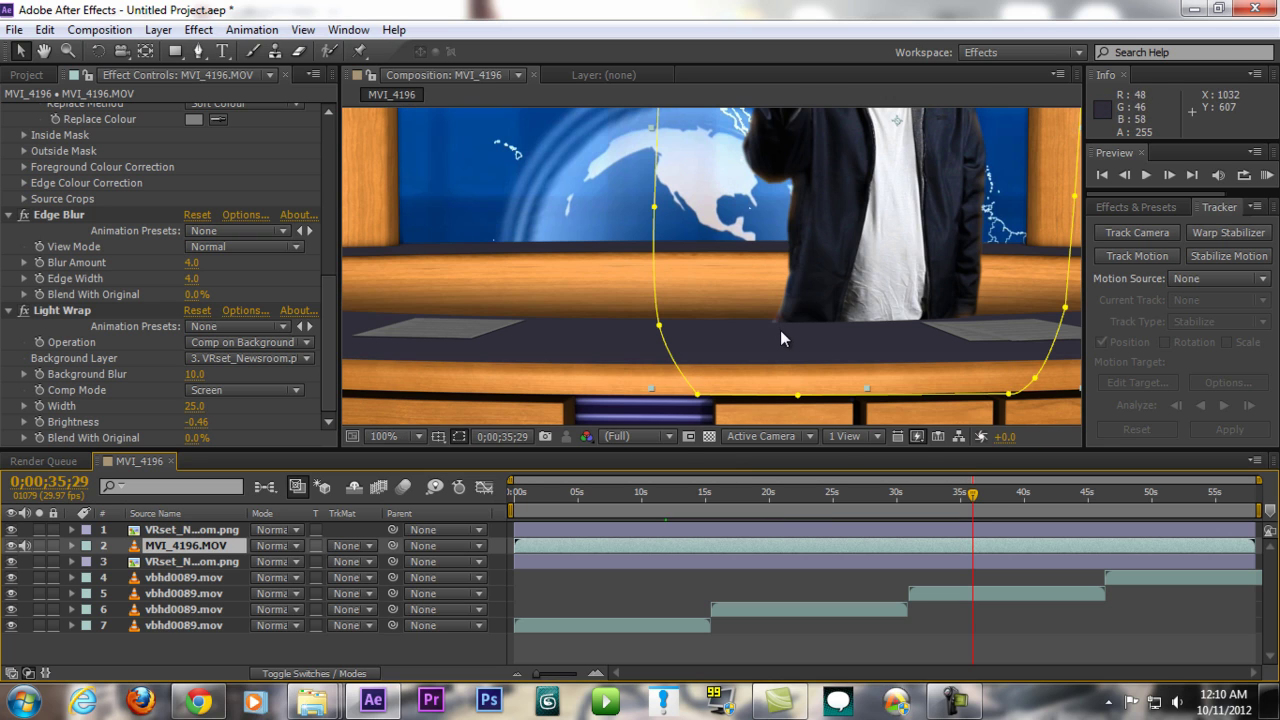
scroll(917, 333, "down", 2)
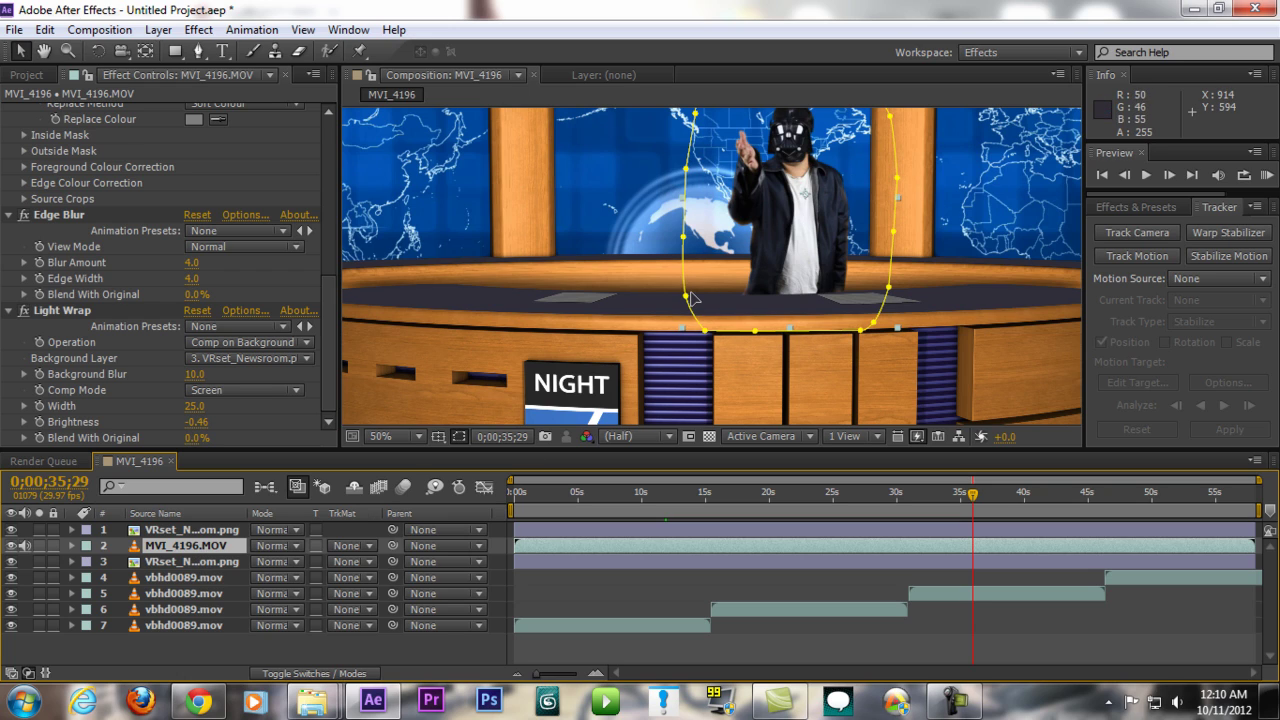
key("ctrl+d")
scroll(735, 237, "down", 2)
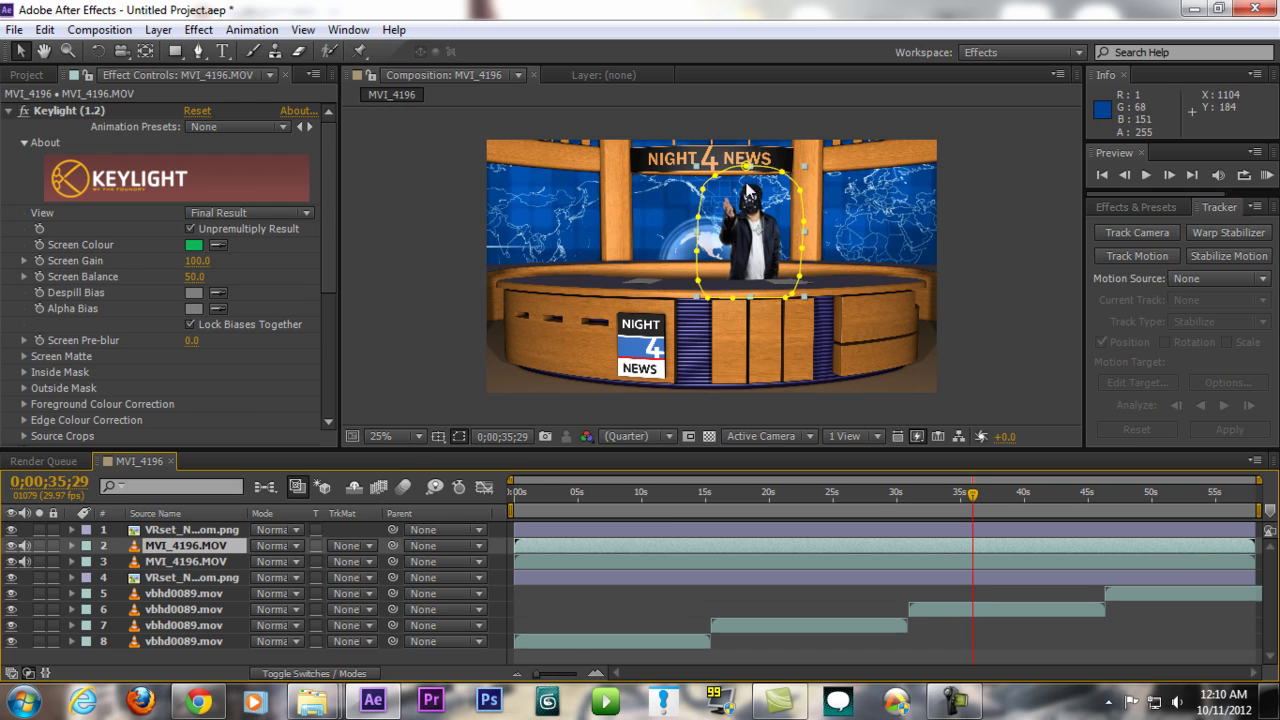
Lower the top point of the upper MVI_4196.MOV layer's mask from the news banner to just above the helmet.
left_click_drag(749, 168, 756, 206)
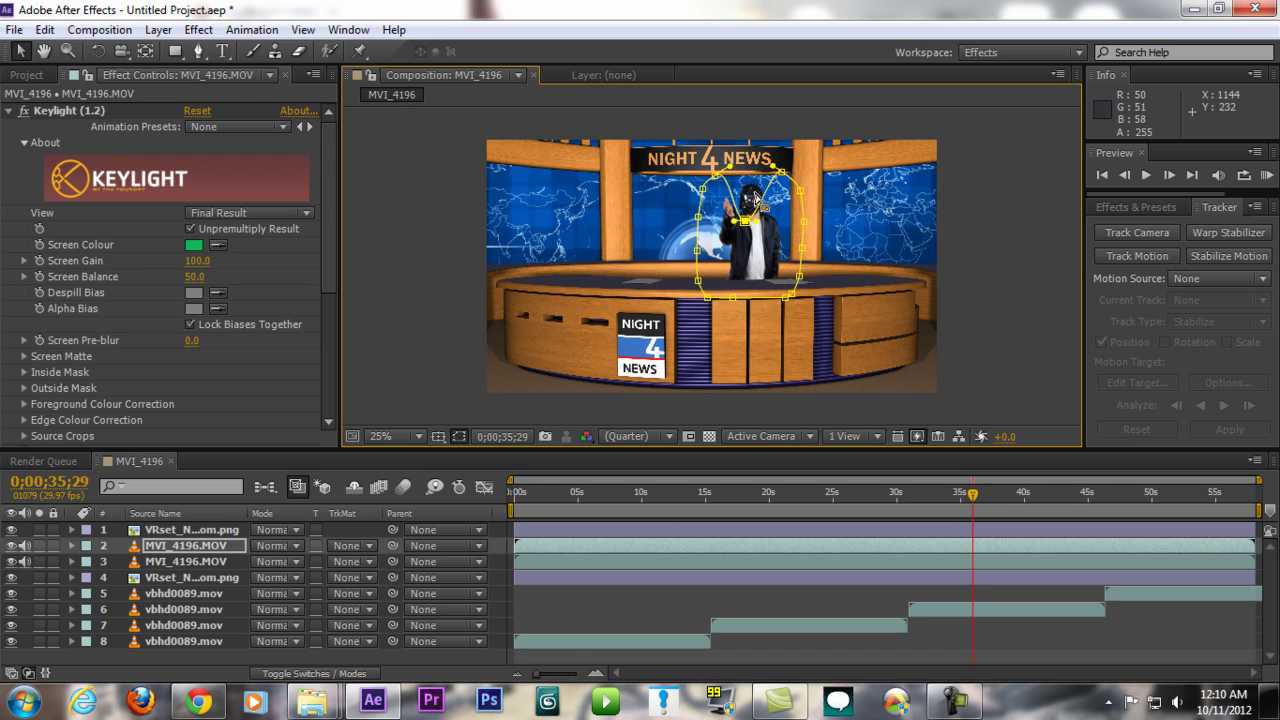
scroll(748, 240, "up", 3)
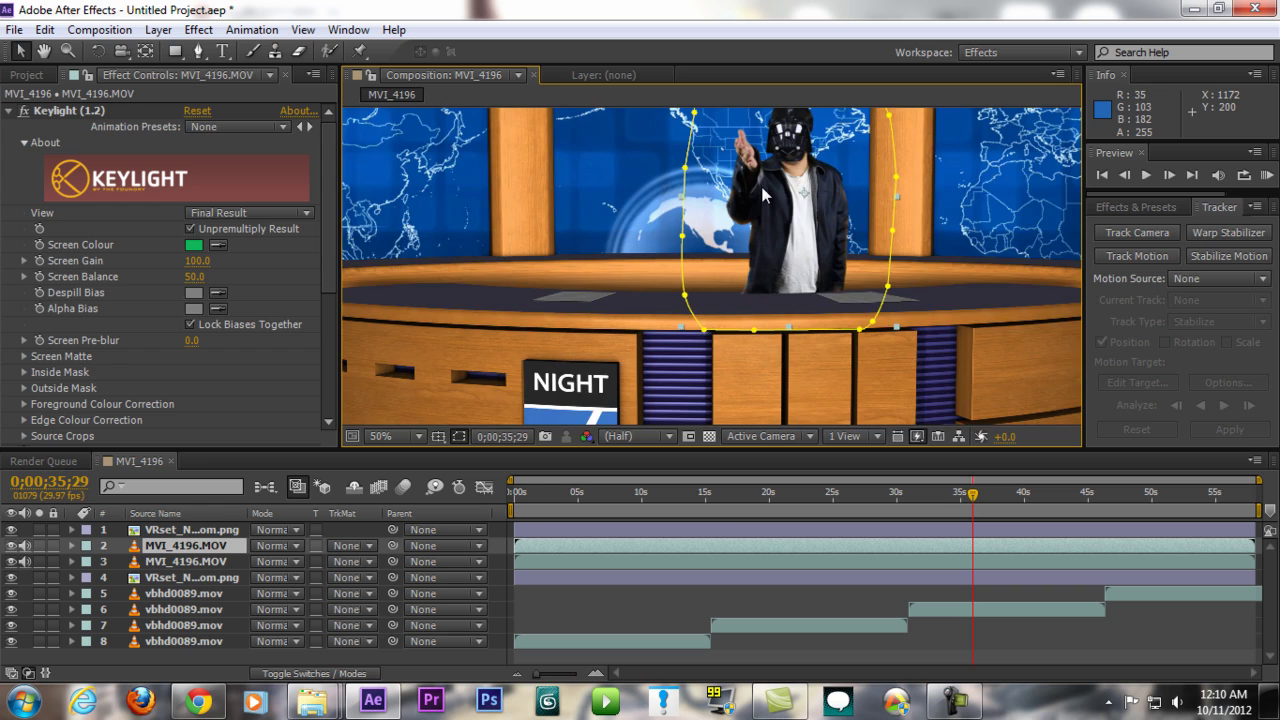
scroll(740, 290, "down", 1)
scroll(748, 275, "up", 4)
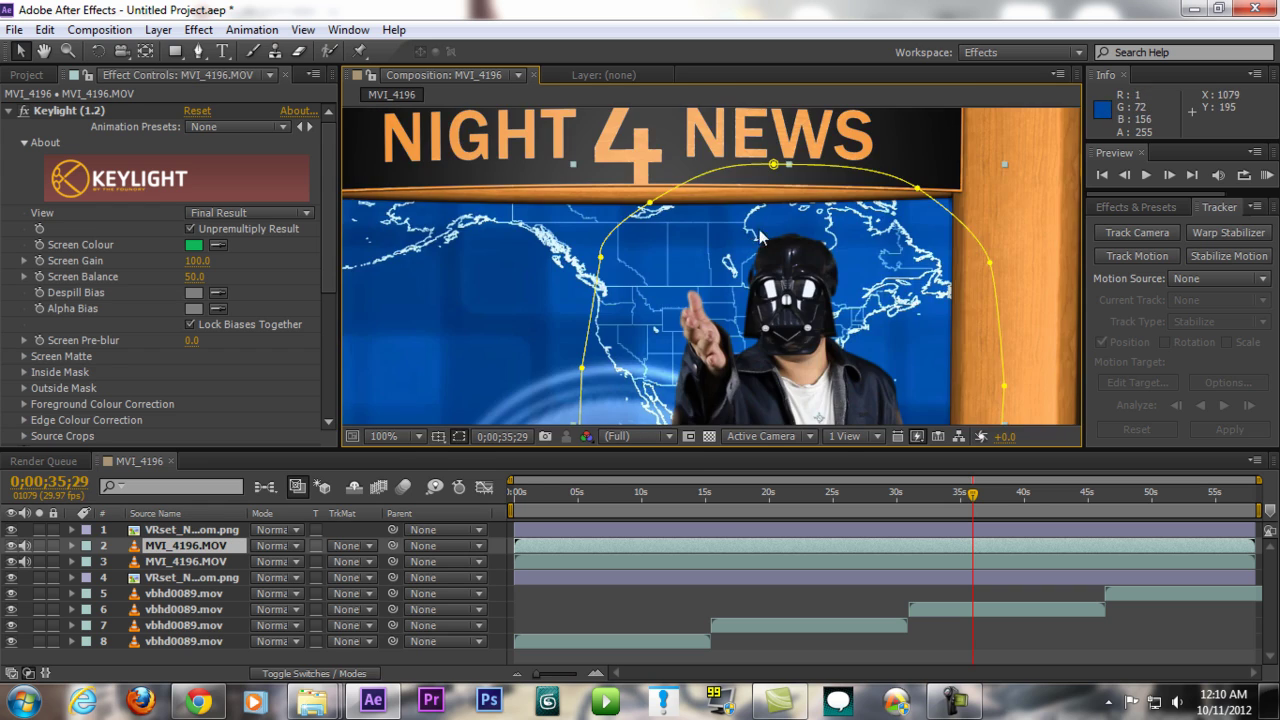
left_click_drag(770, 264, 772, 278)
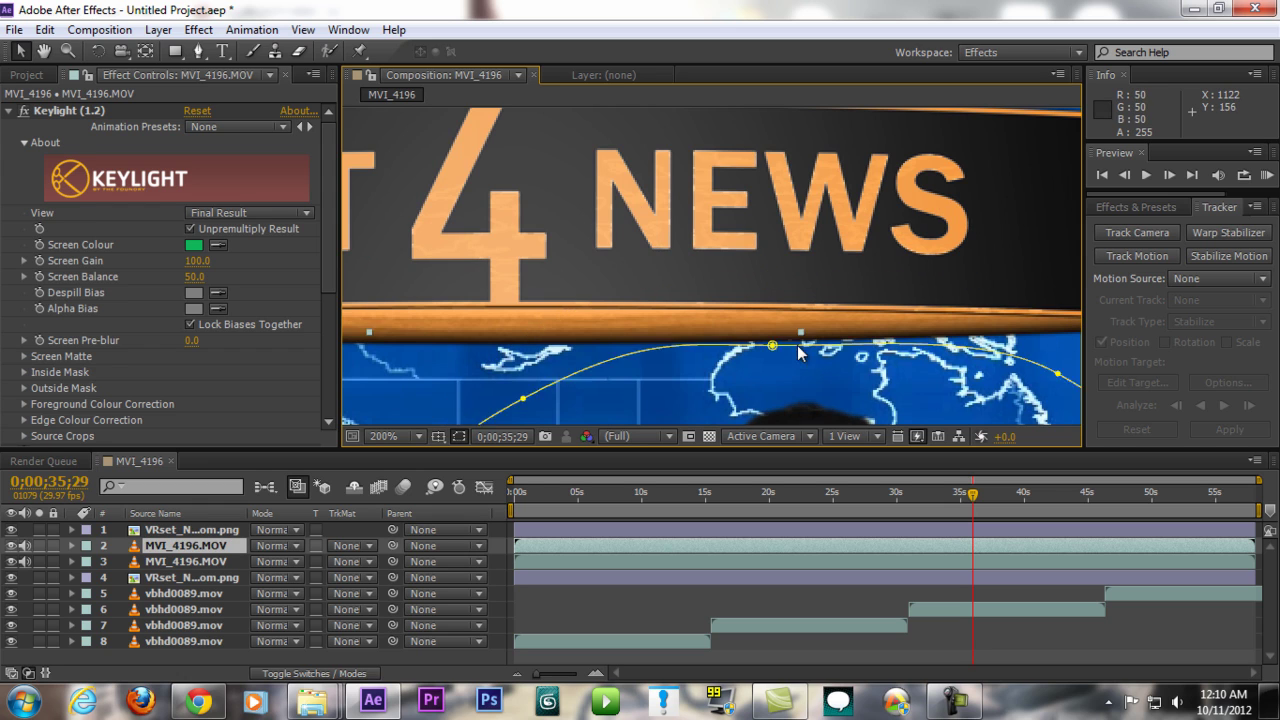
scroll(803, 263, "down", 4)
scroll(800, 305, "down", 2)
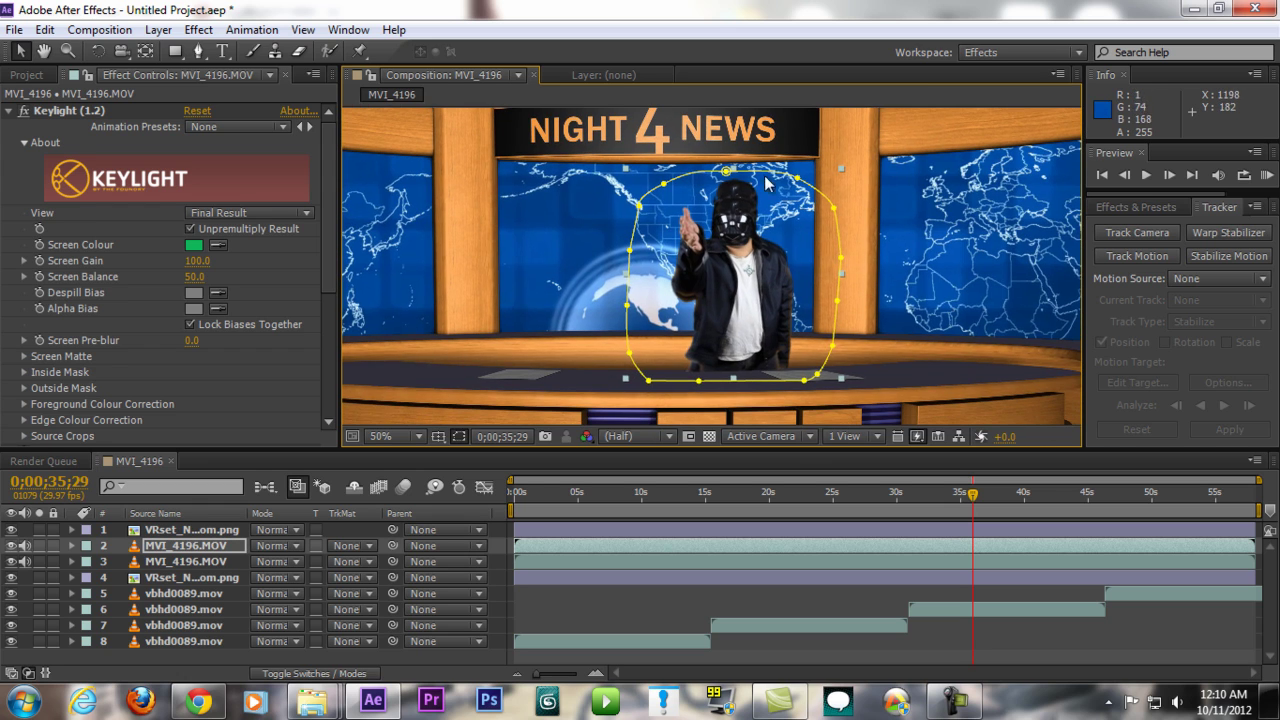
left_click_drag(733, 171, 746, 176)
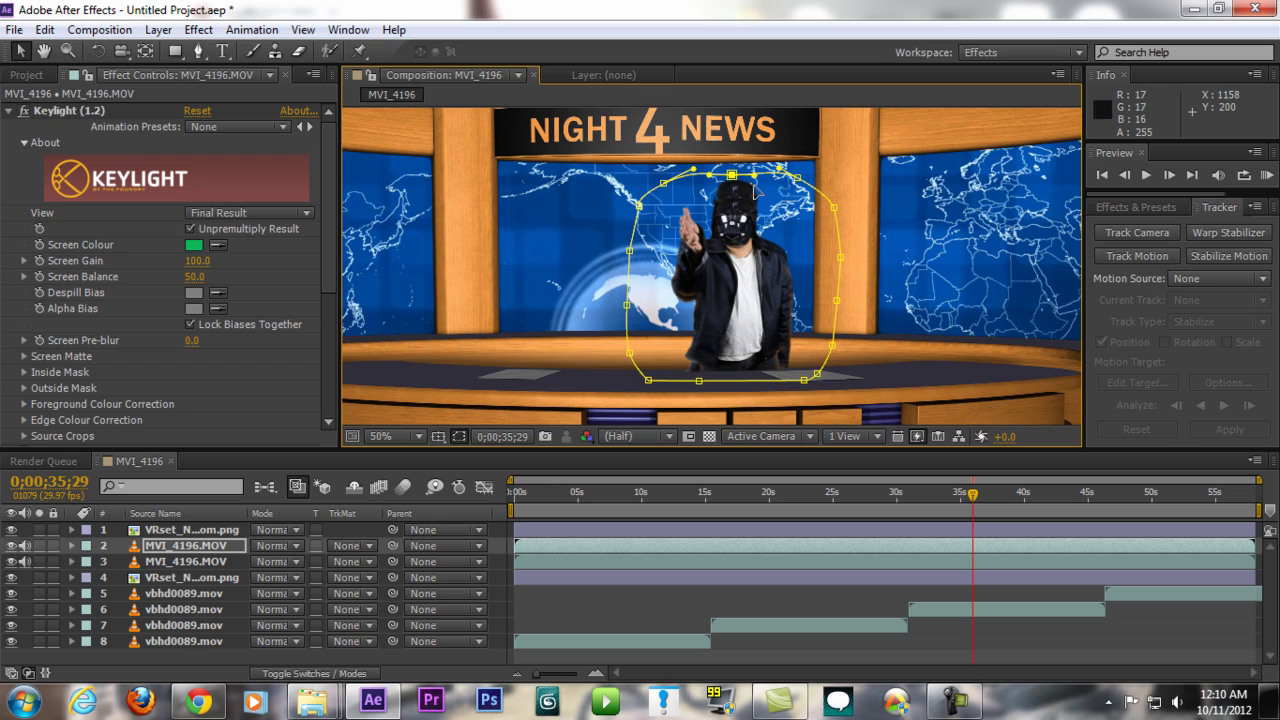
left_click(685, 545)
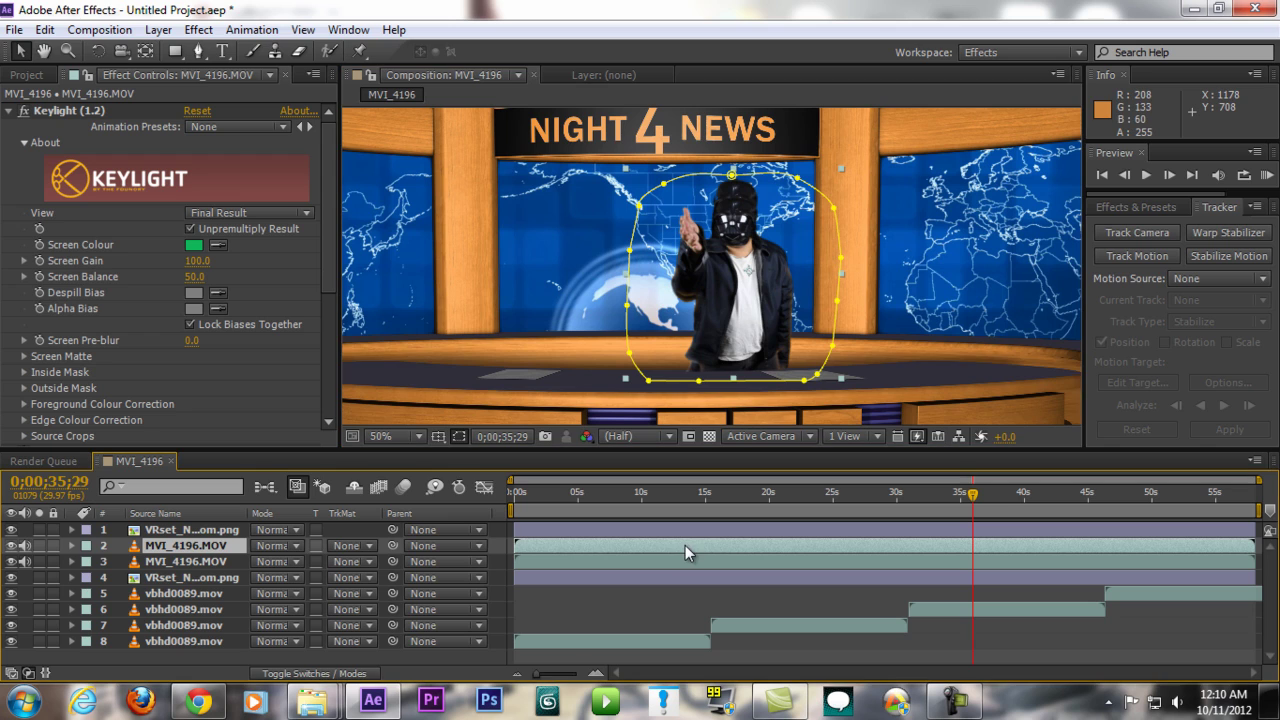
Flip the duplicated MVI_4196.MOV layer upside down beneath the standing figure and move it above the top VRset_Newsroom layer.
left_click_drag(840, 169, 855, 378)
scroll(932, 204, "down", 5)
key("ctrl+z")
key("ctrl+z")
key("ctrl+z")
key("ctrl+z")
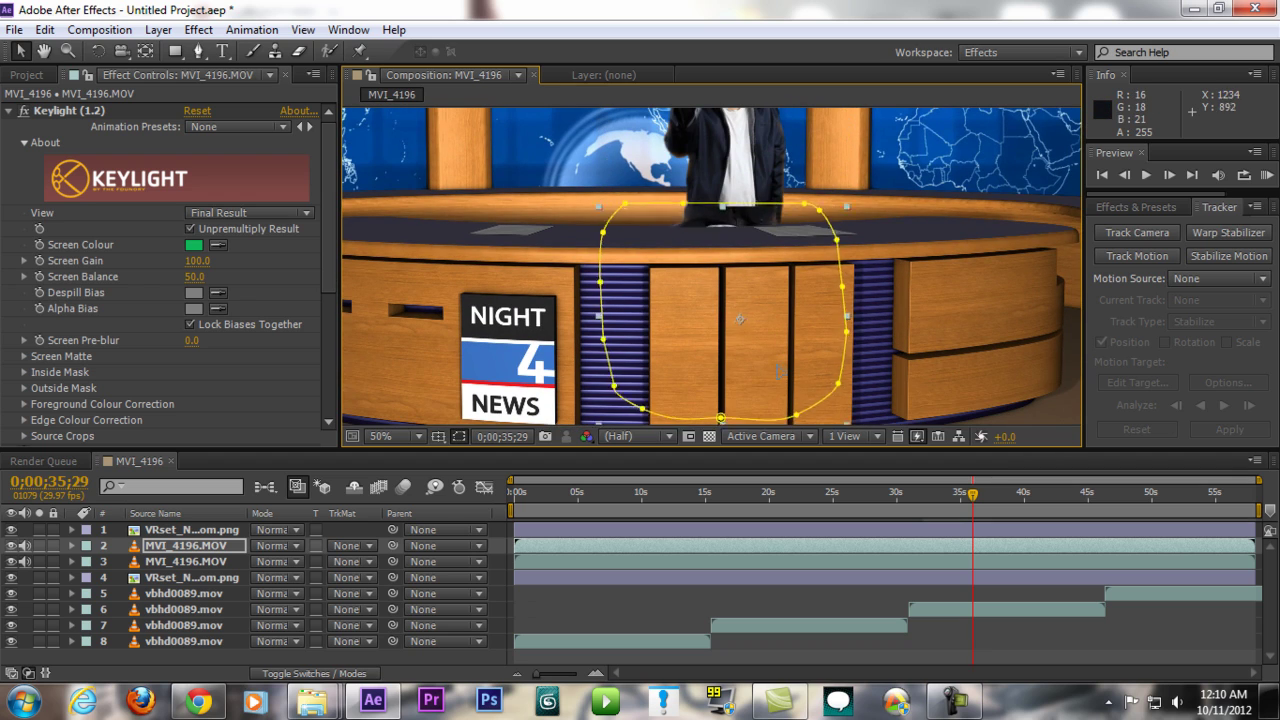
left_click_drag(223, 549, 205, 522)
left_click_drag(823, 301, 813, 270)
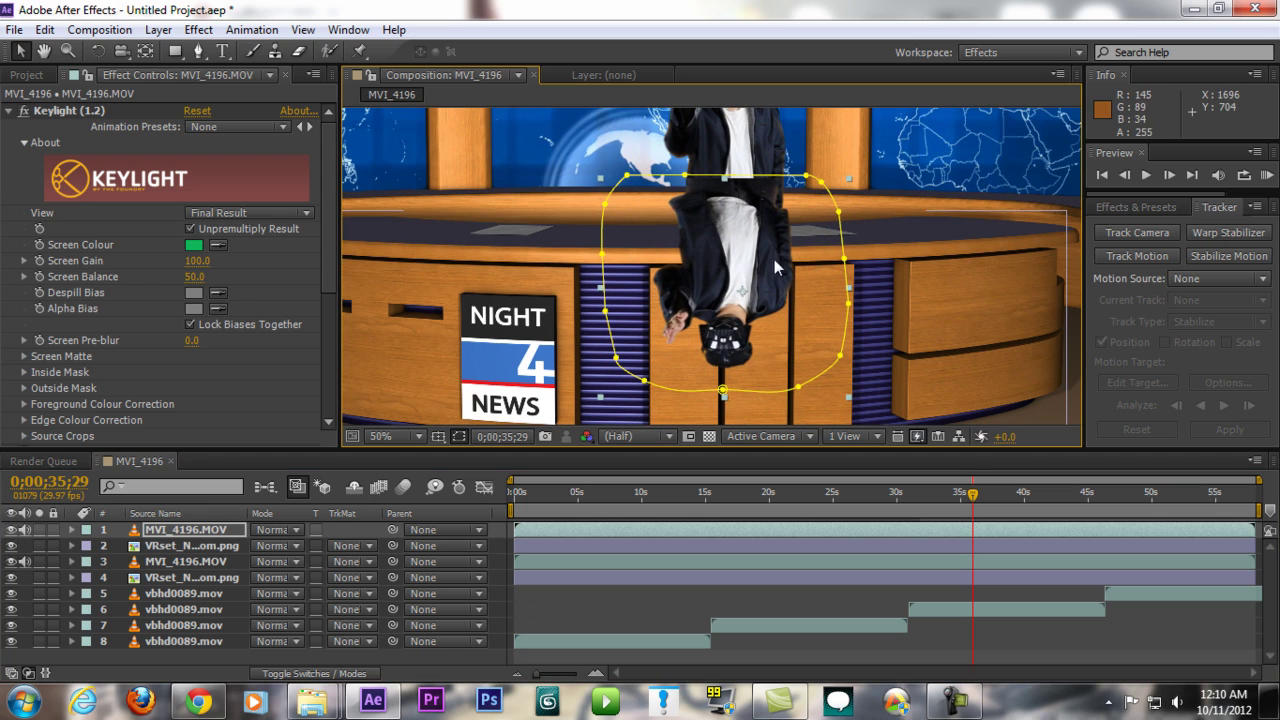
Activate the Pen tool and set the flipped MVI_4196.MOV layer's opacity to 55% so the desktop shows through.
left_click(200, 53)
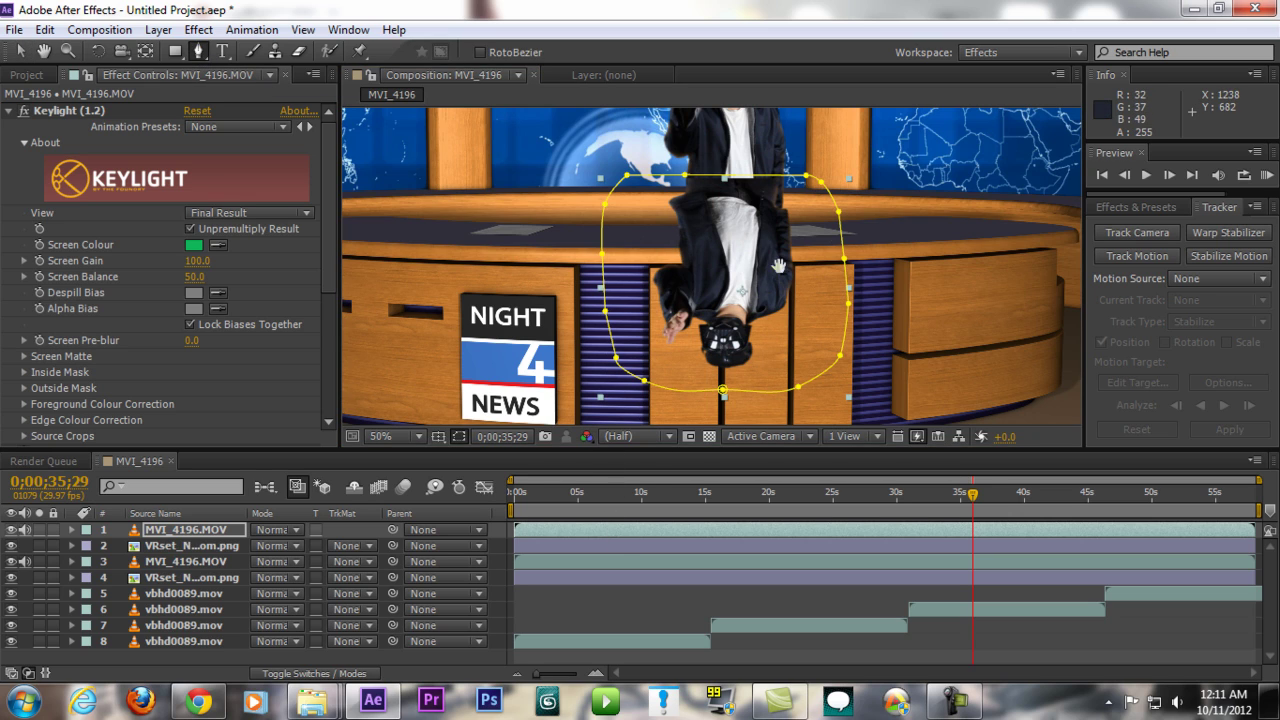
scroll(778, 265, "up", 2)
scroll(778, 265, "up", 3)
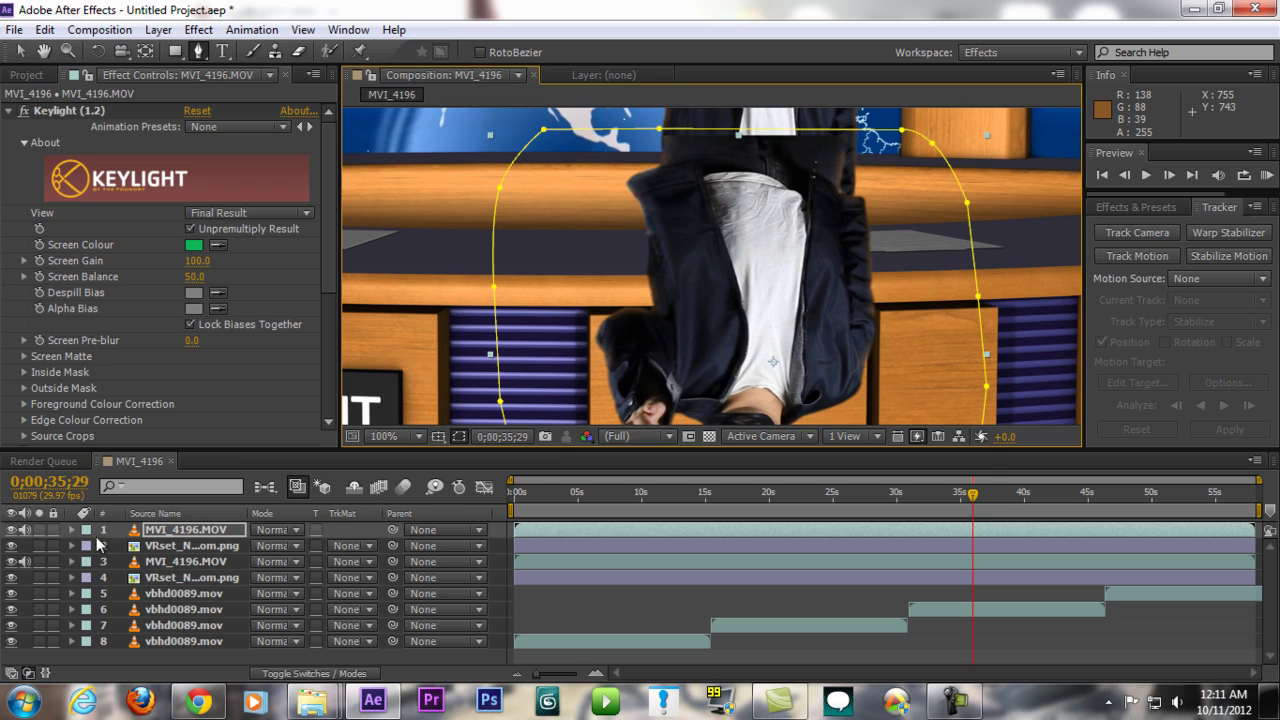
left_click(72, 529)
left_click(87, 579)
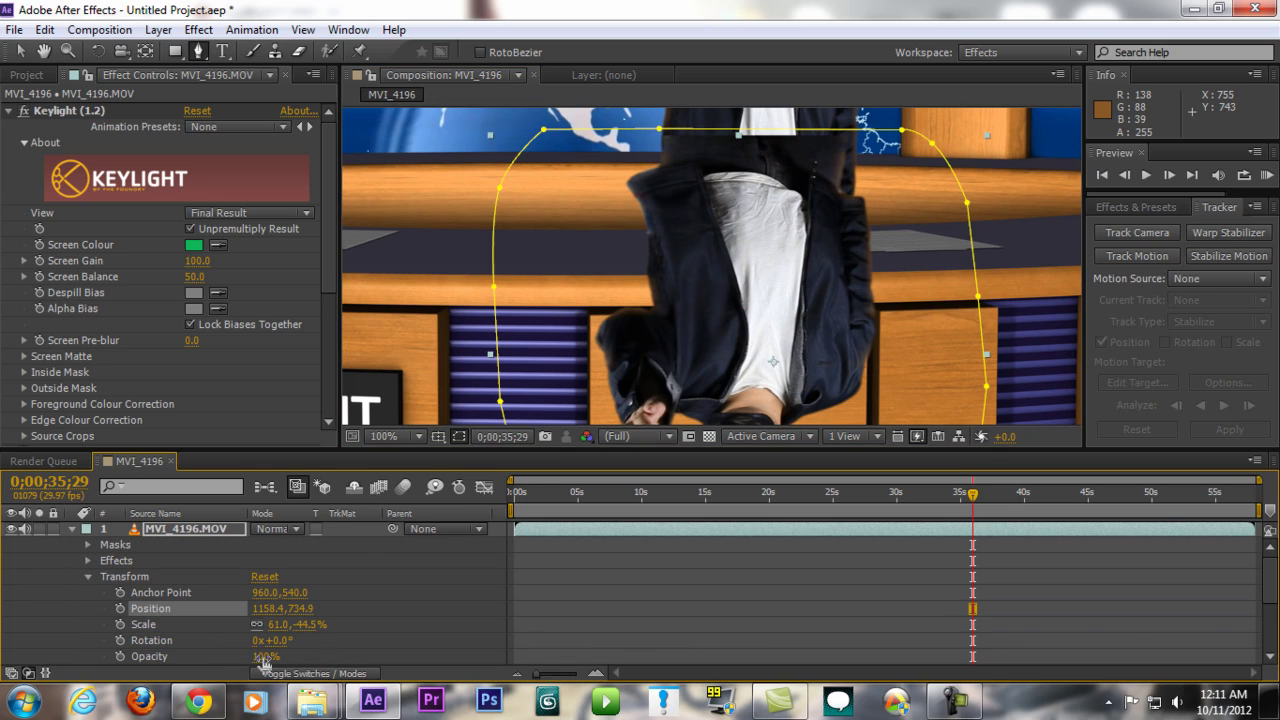
left_click_drag(263, 661, 272, 636)
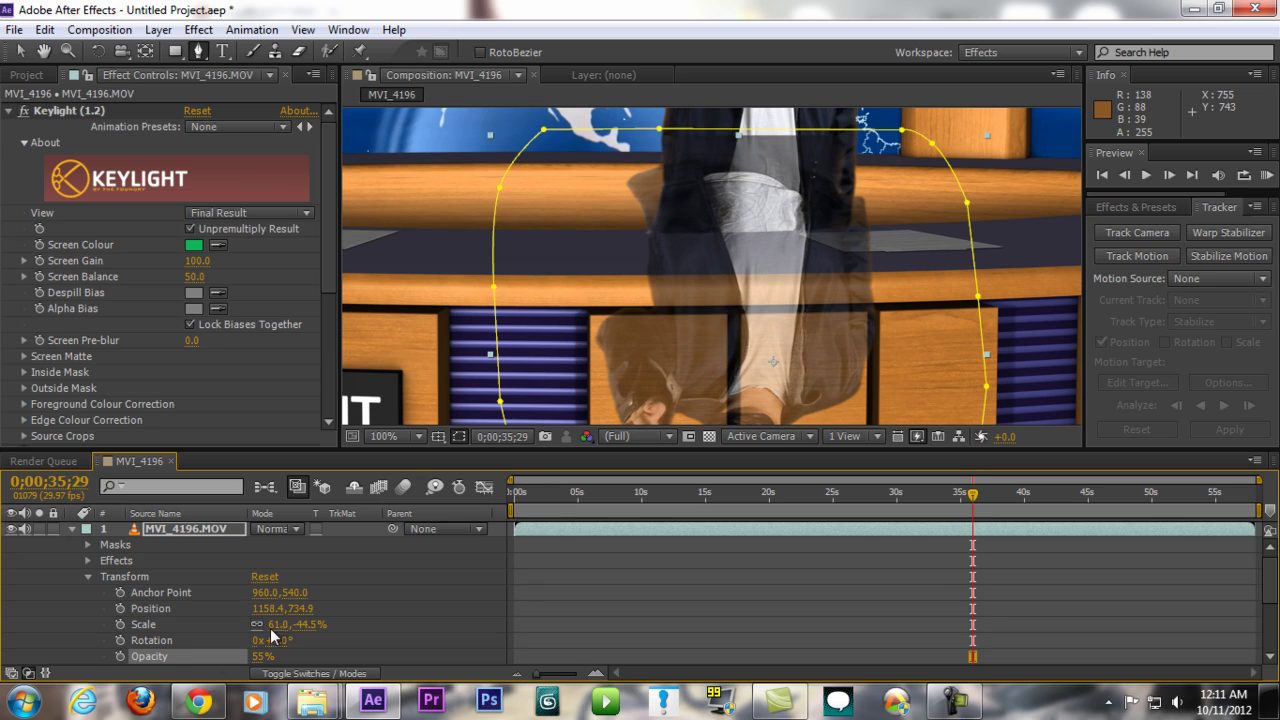
Draw a closed mask across the flipped figure along the dark desktop strip and set the layer's opacity to 100%.
left_click(889, 227)
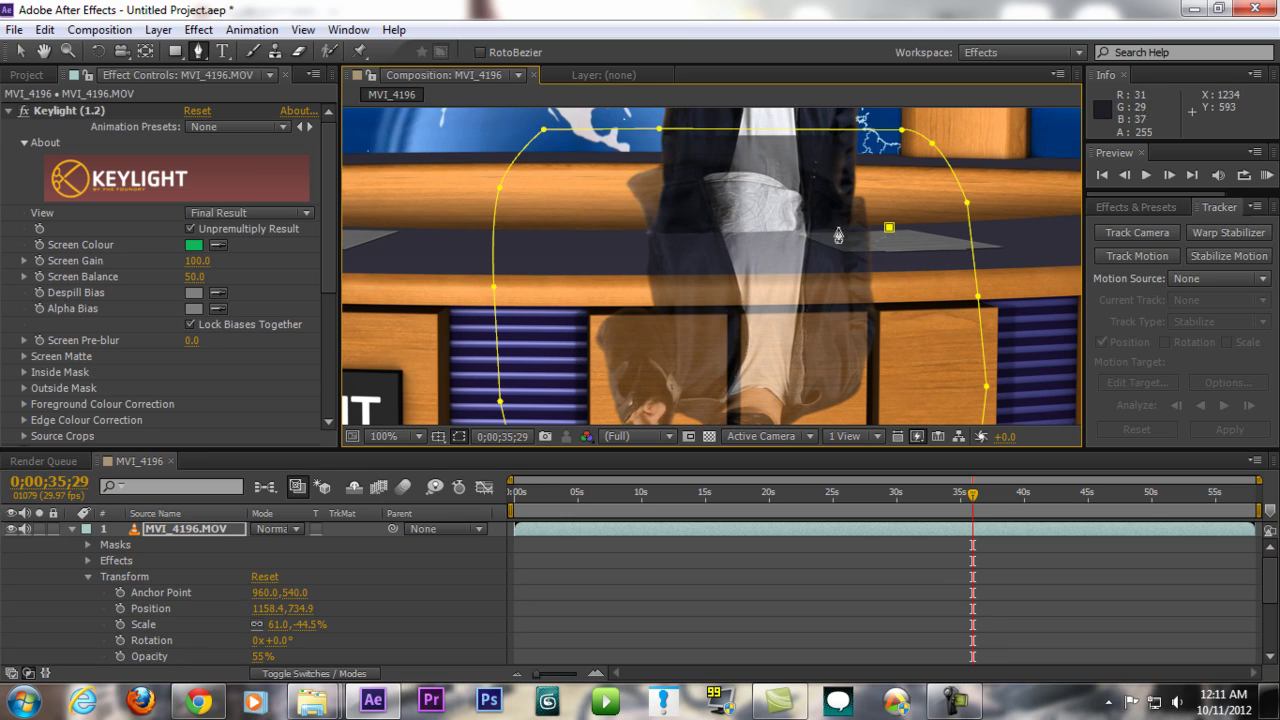
left_click_drag(752, 233, 749, 233)
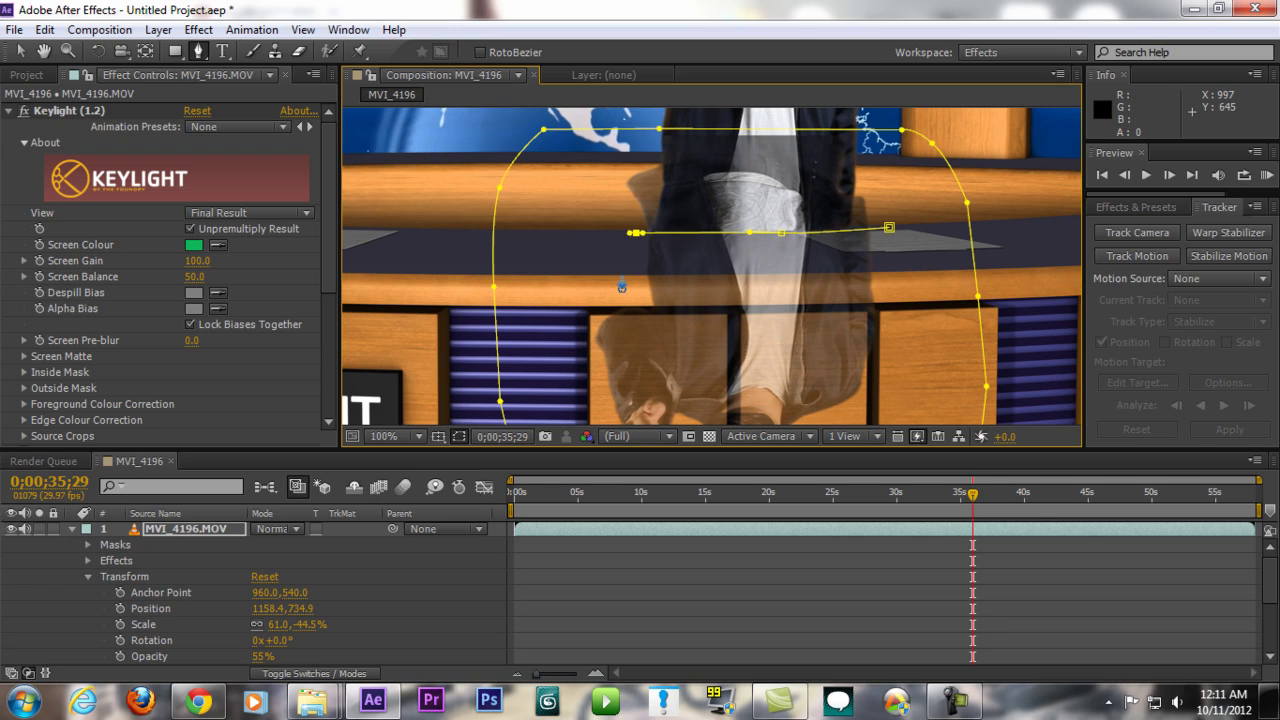
left_click_drag(895, 271, 913, 269)
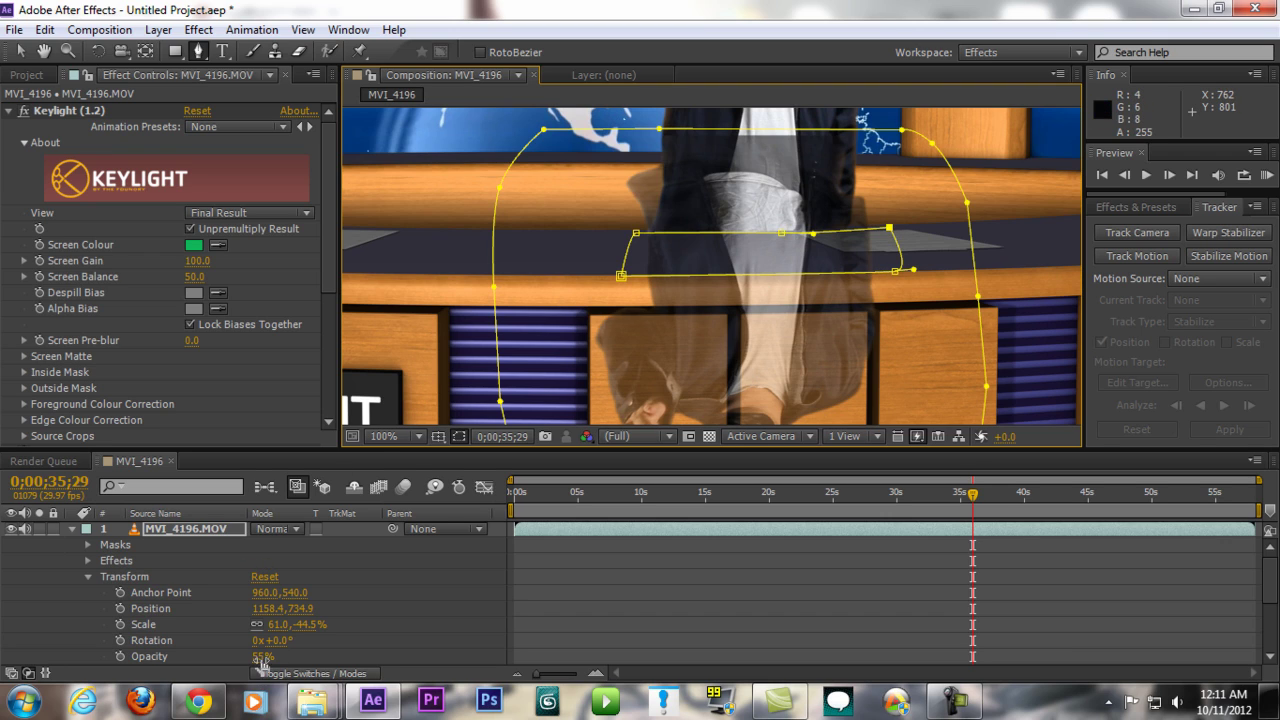
left_click_drag(260, 658, 380, 663)
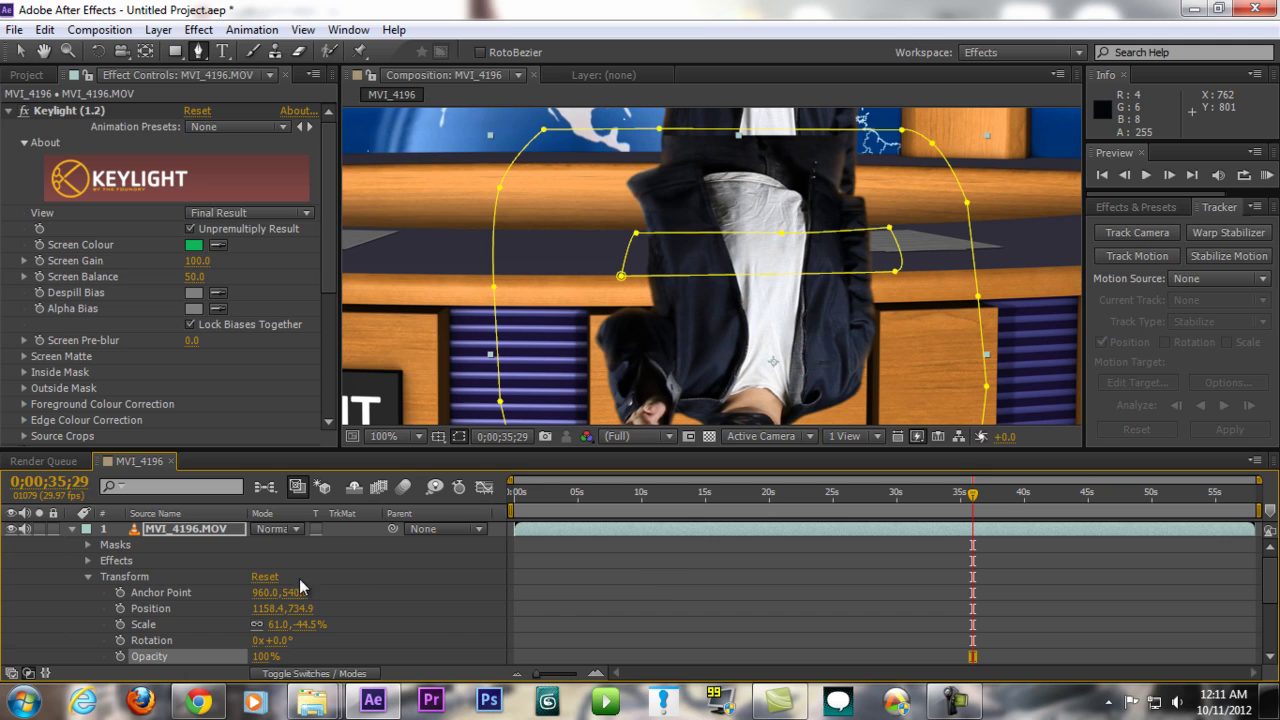
Set Mask 2 of the flipped MVI_4196.MOV layer to Subtract.
left_click(87, 577)
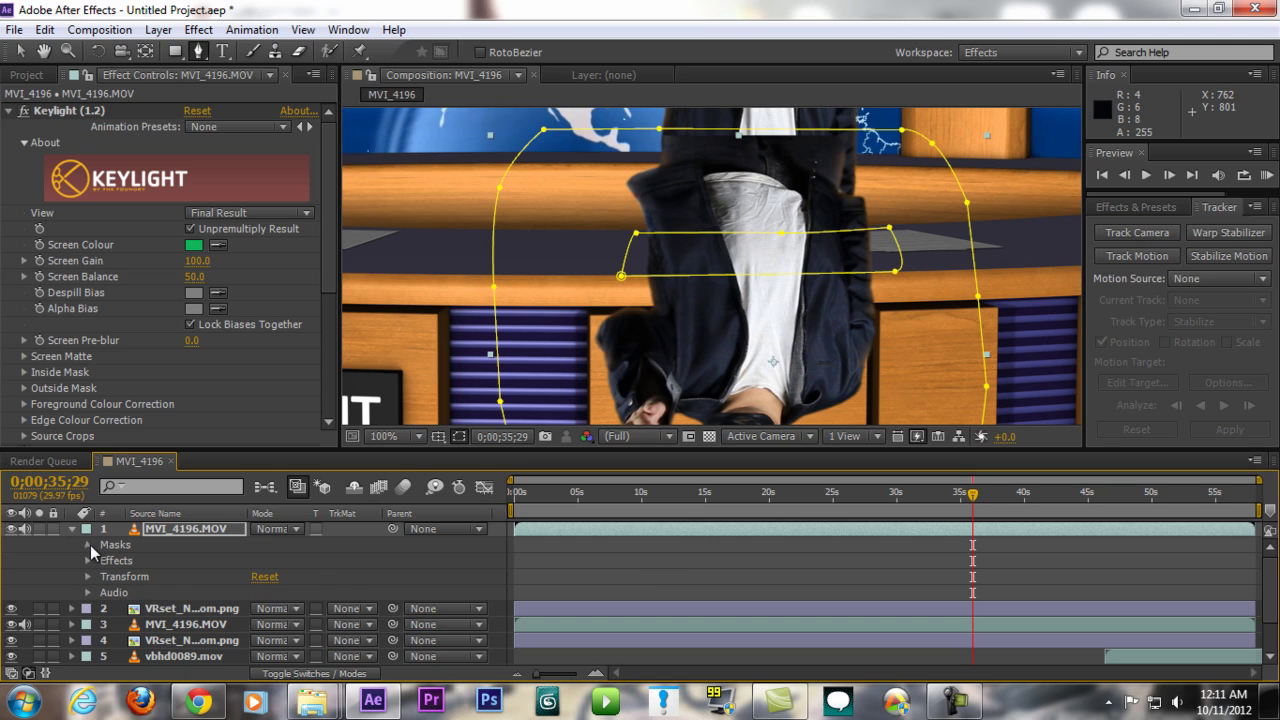
left_click(89, 547)
left_click(290, 580)
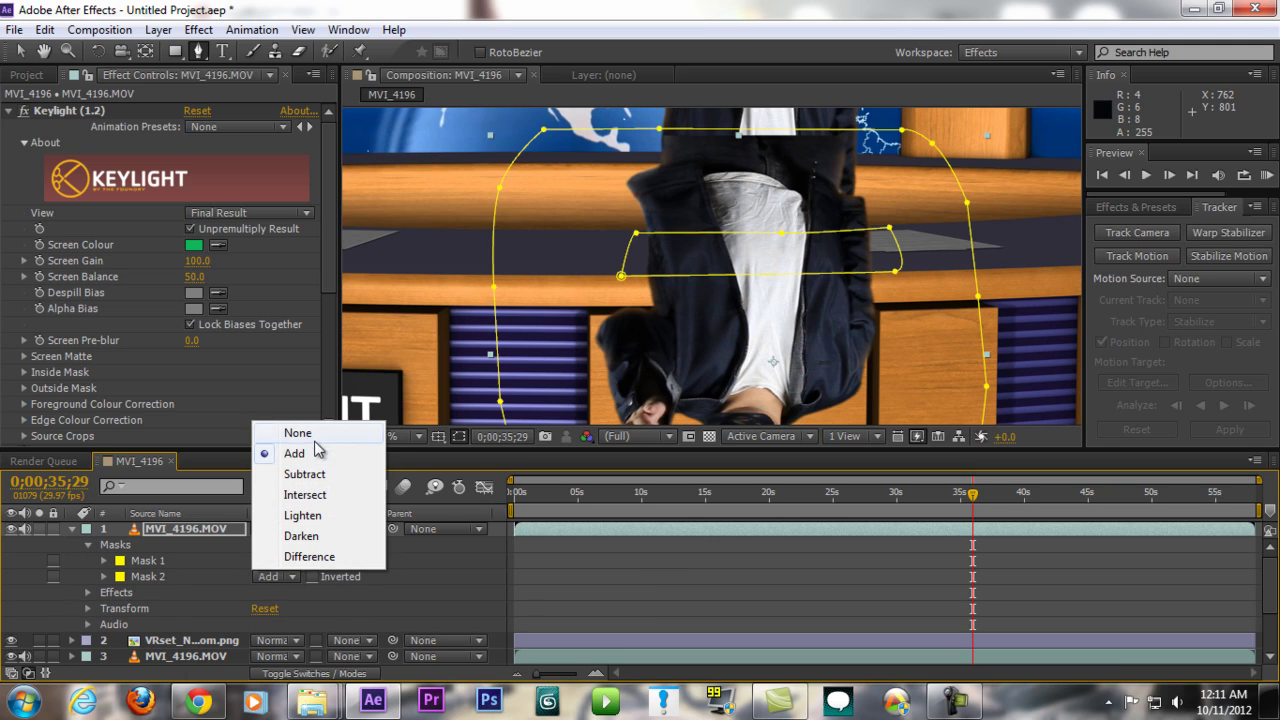
left_click(305, 474)
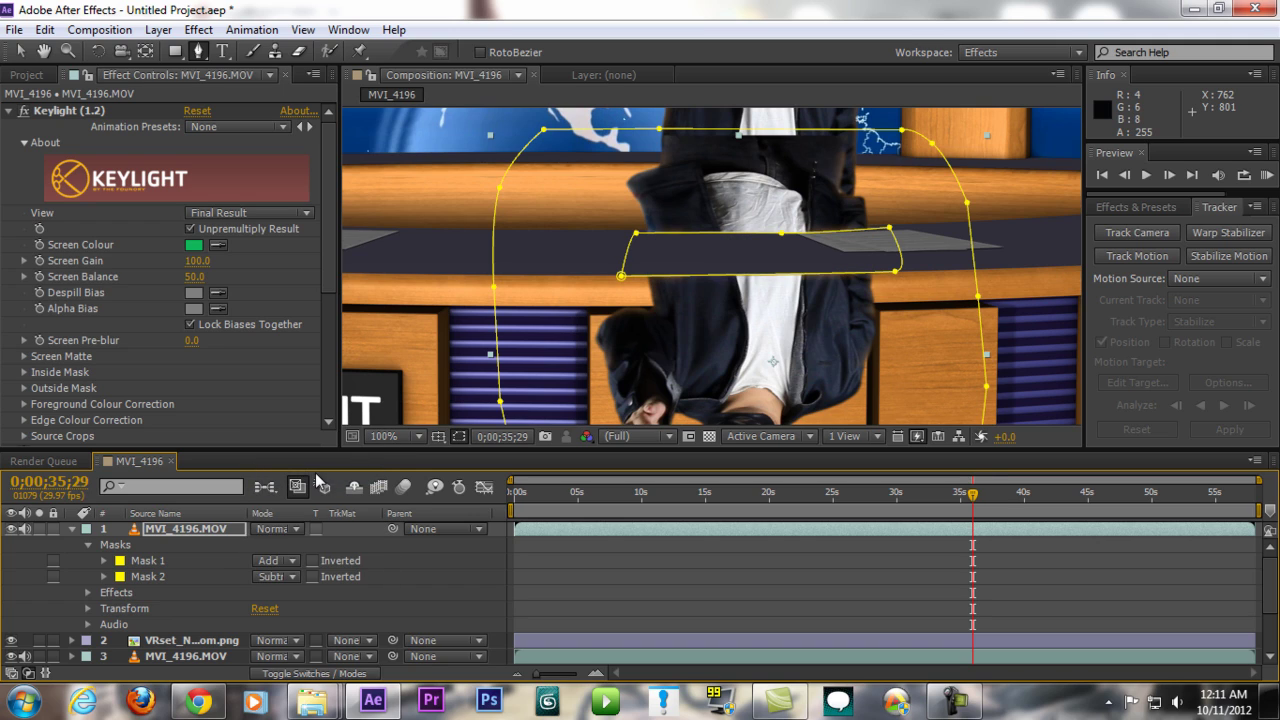
Try Mask 2 on Add with Mask 1 on Subtract, and return Mask 1 to Add and Mask 2 to Subtract.
left_click(291, 577)
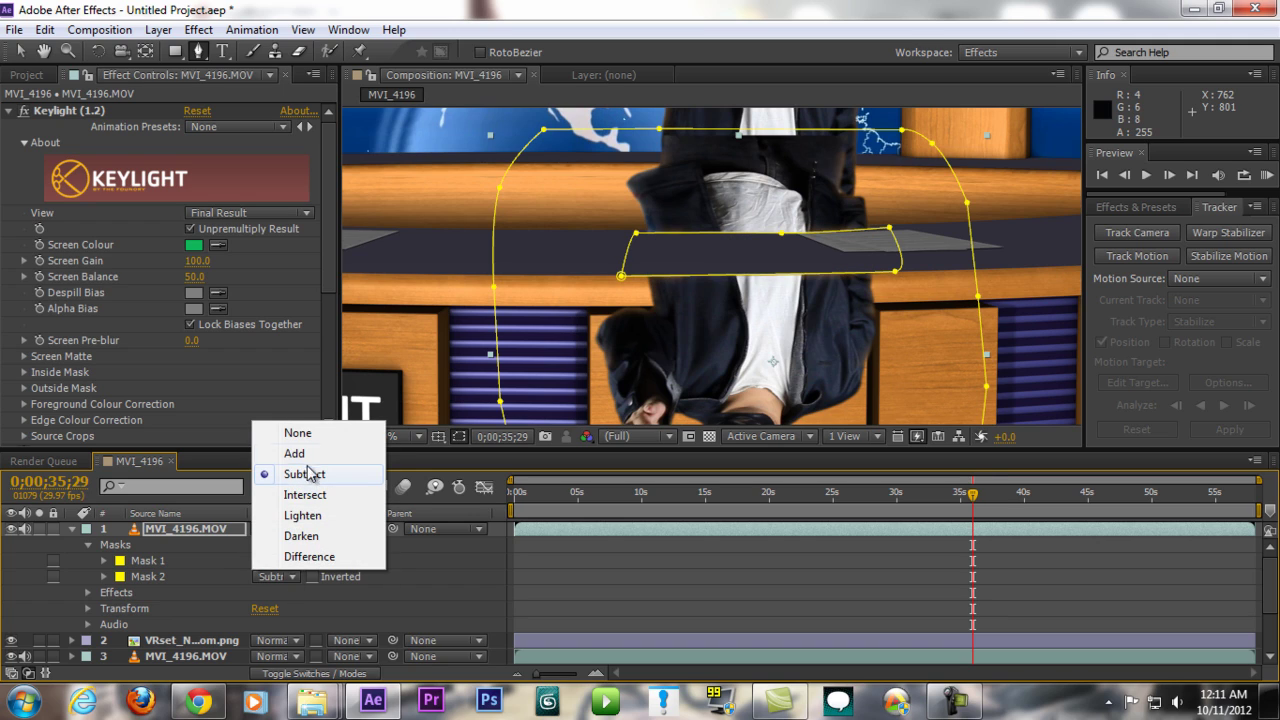
left_click(305, 454)
left_click(293, 562)
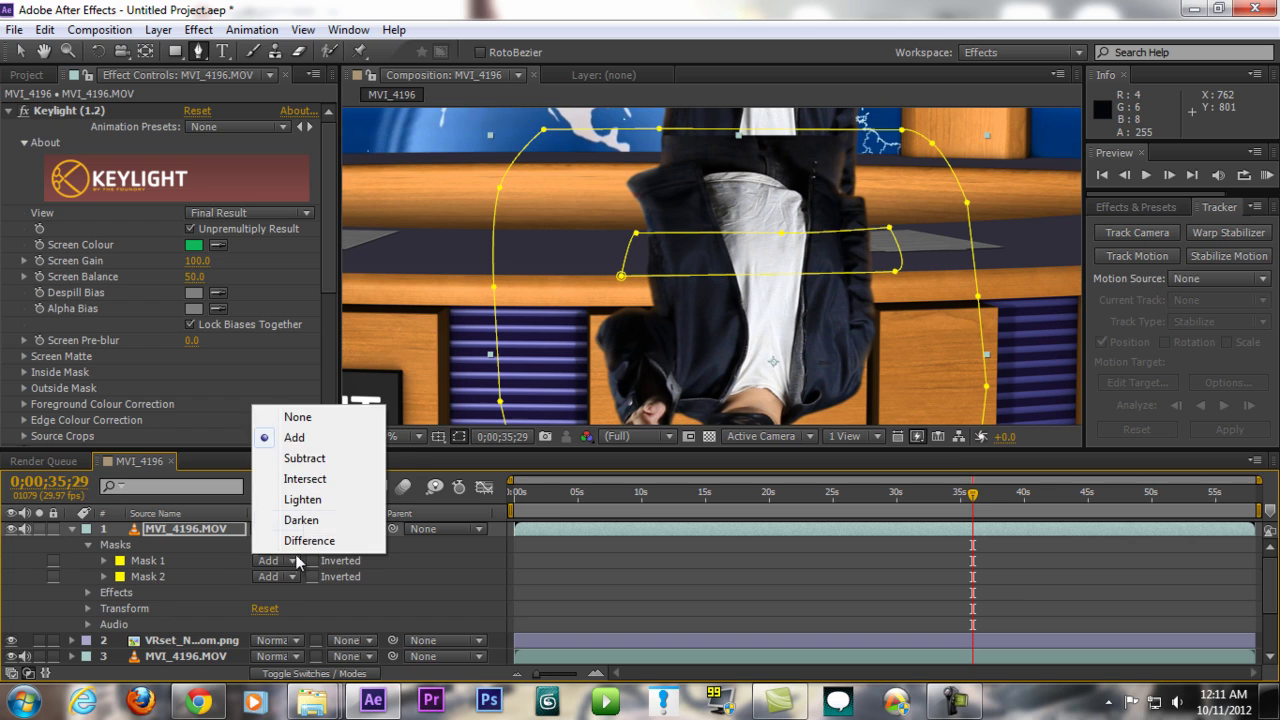
left_click(305, 458)
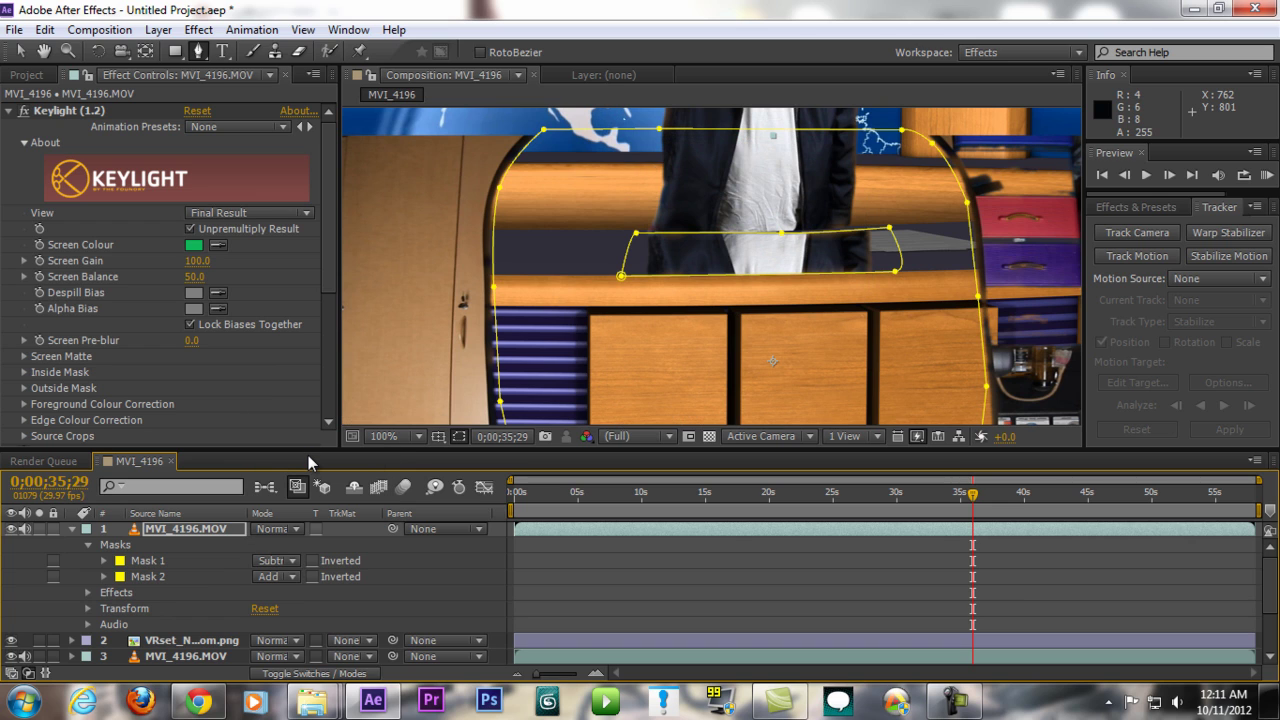
scroll(630, 352, "down", 4)
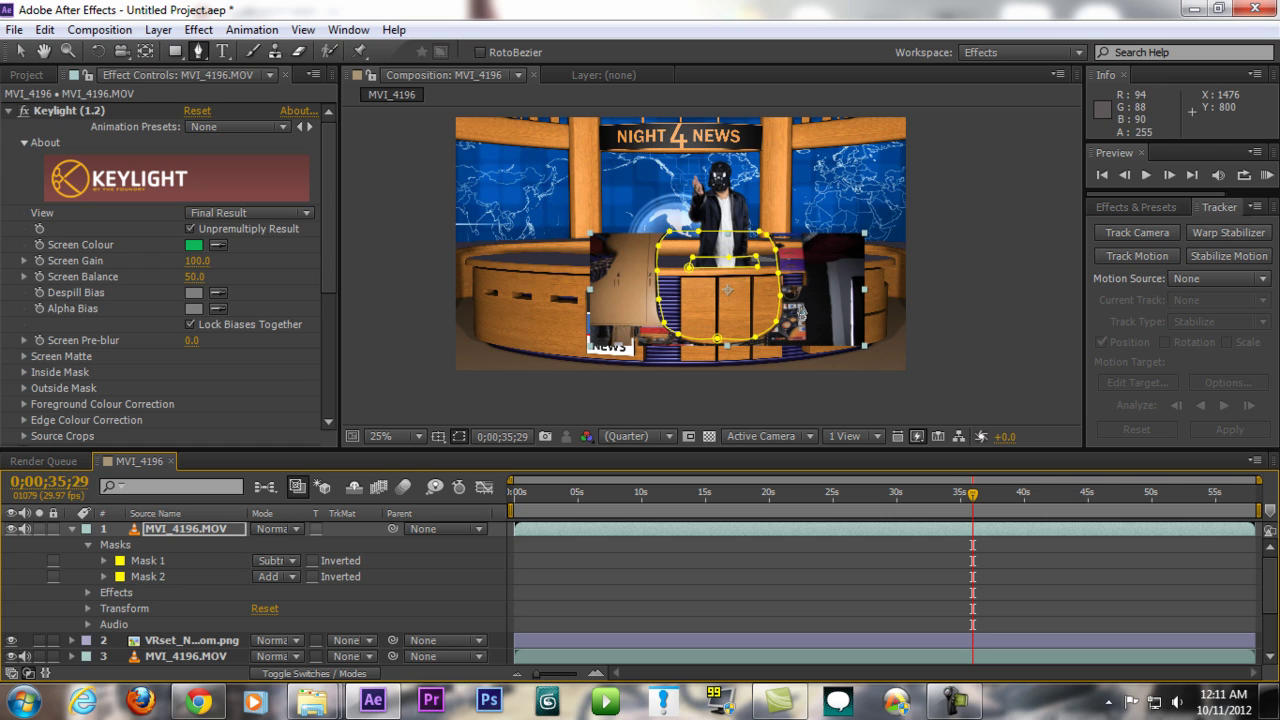
scroll(790, 317, "up", 2)
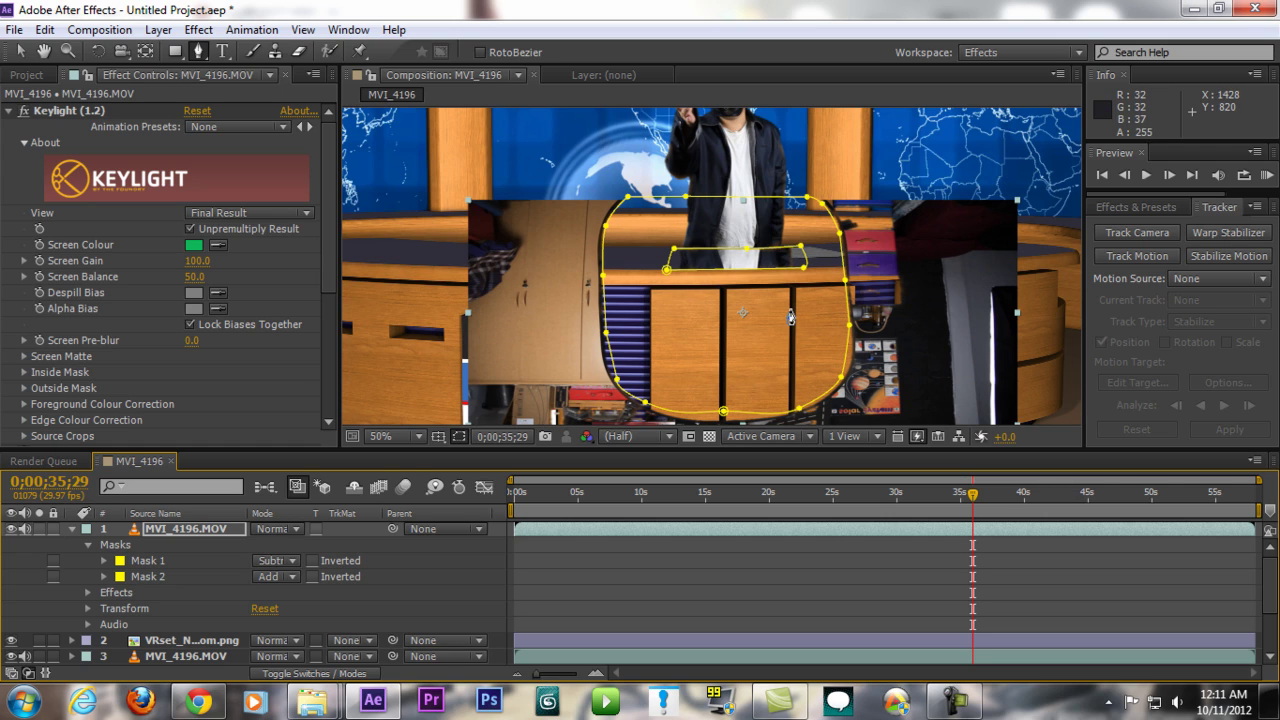
left_click(278, 560)
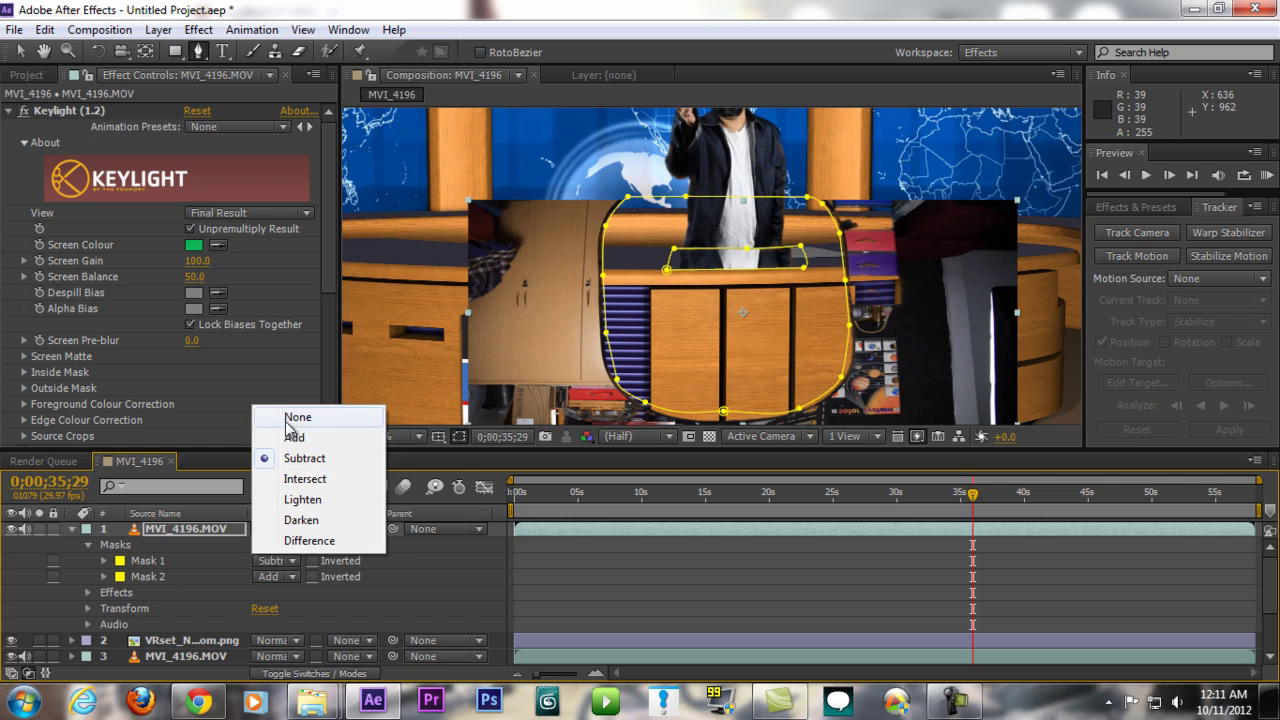
left_click(295, 437)
left_click(283, 577)
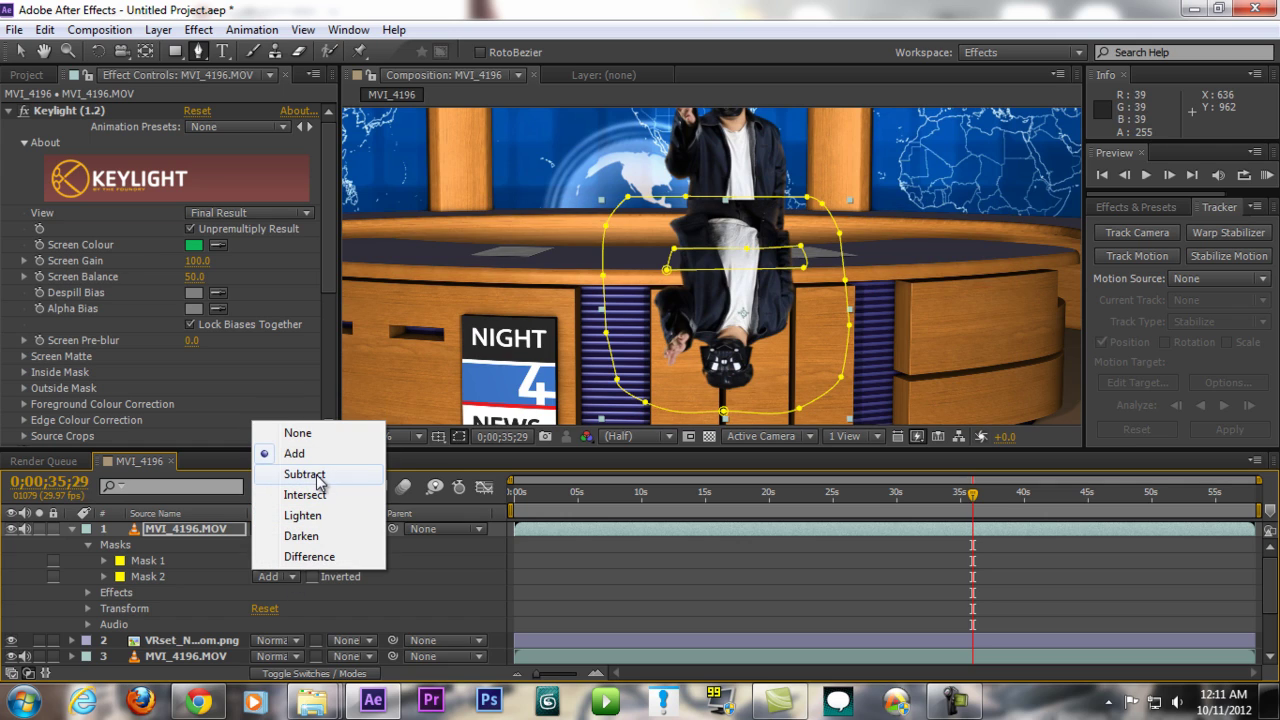
left_click(304, 475)
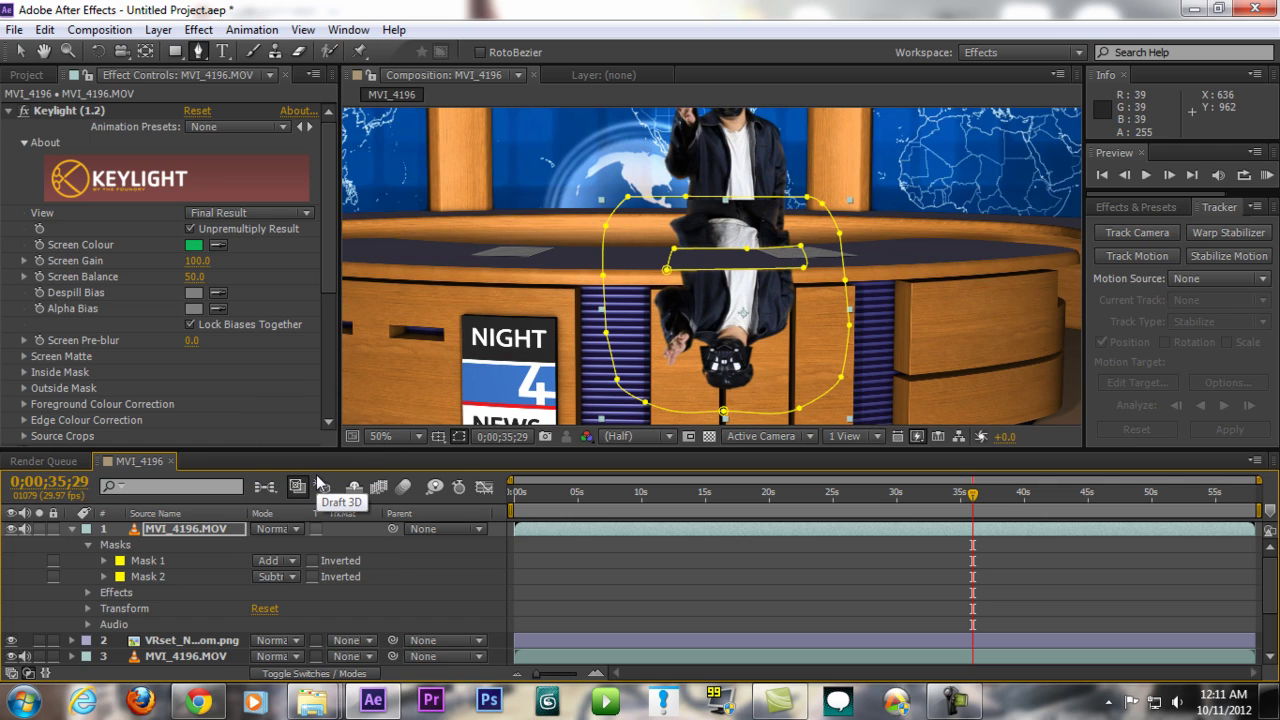
Invert Mask 2 so only the desktop strip of the flipped figure remains, and collapse the layer's properties.
left_click(291, 575)
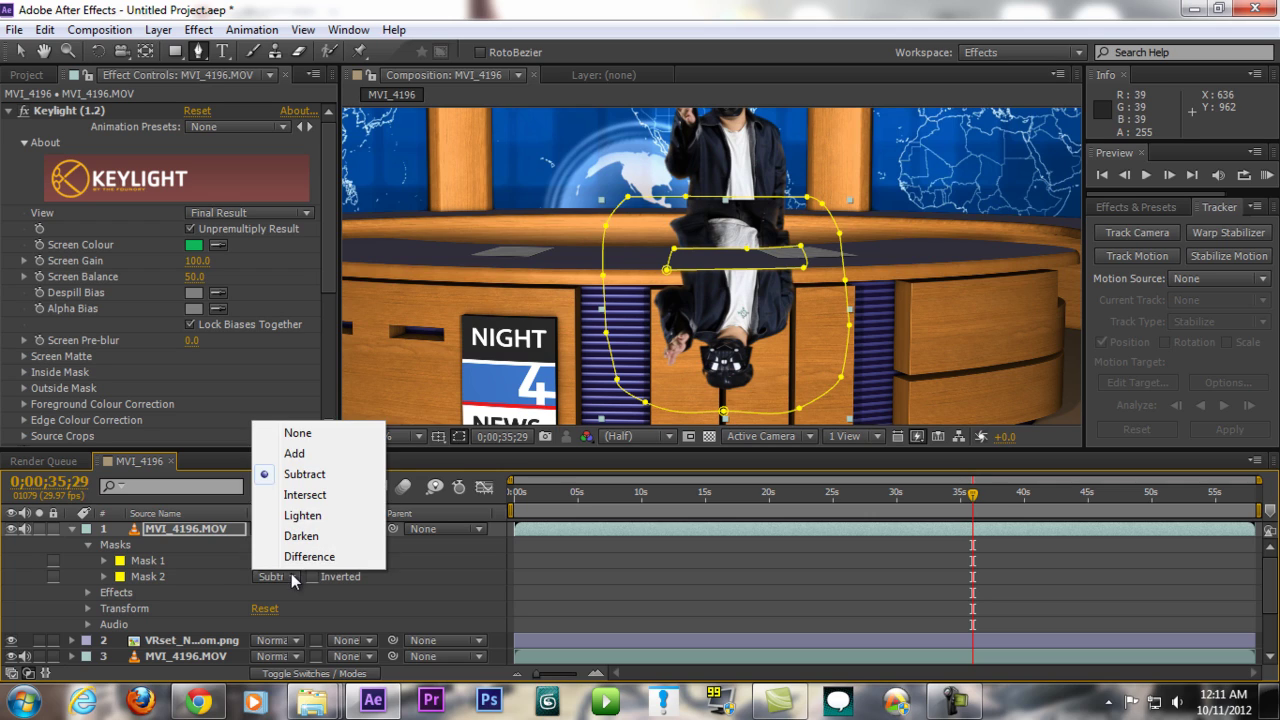
left_click(303, 592)
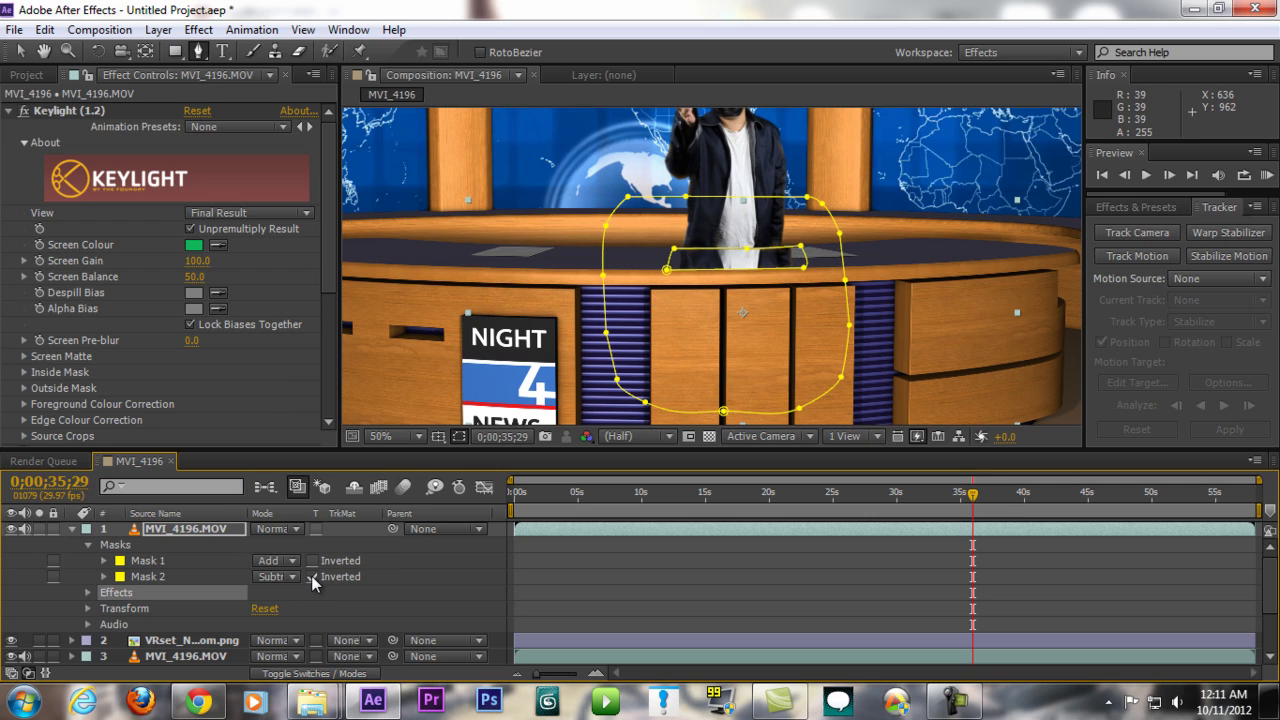
left_click(292, 575)
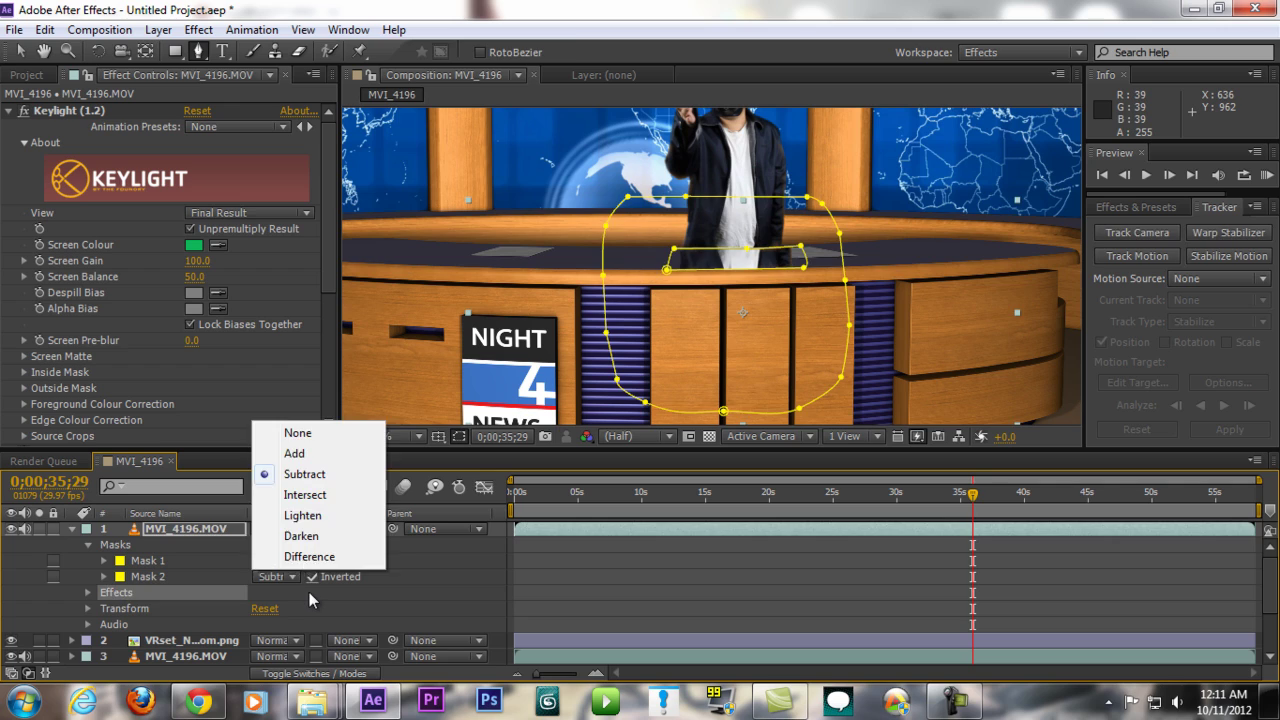
left_click(311, 576)
left_click(311, 576)
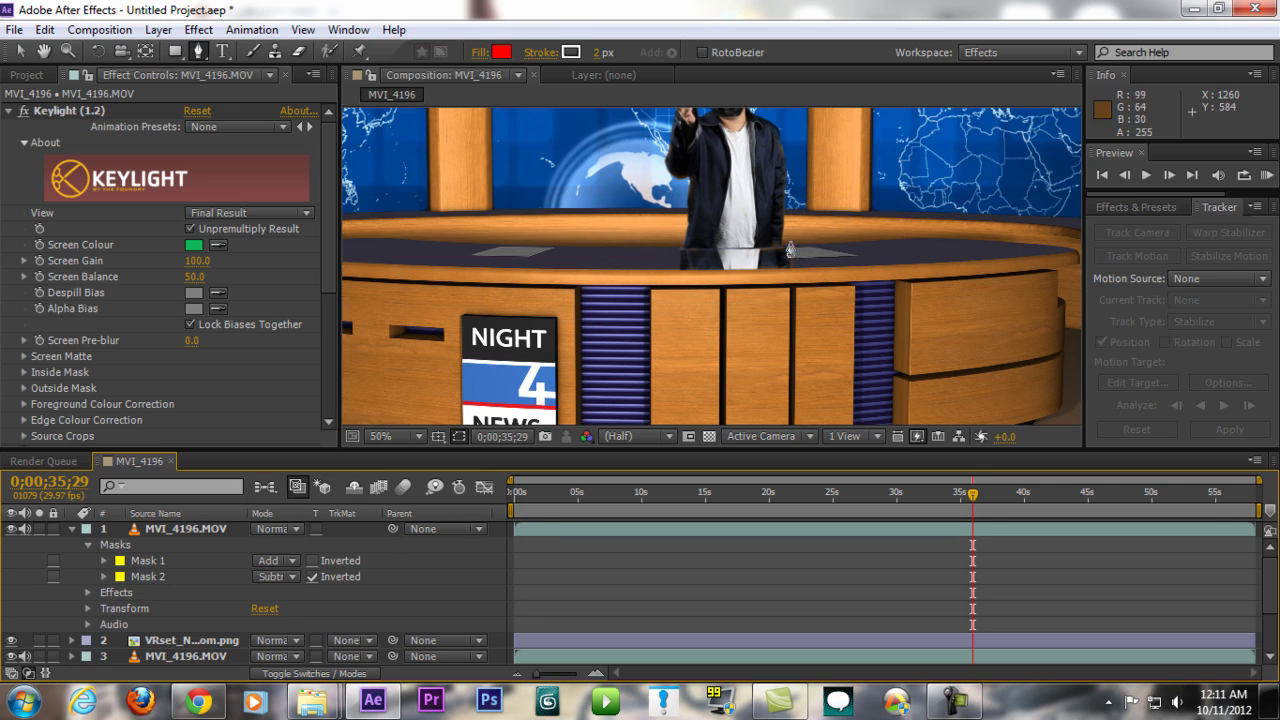
left_click(71, 528)
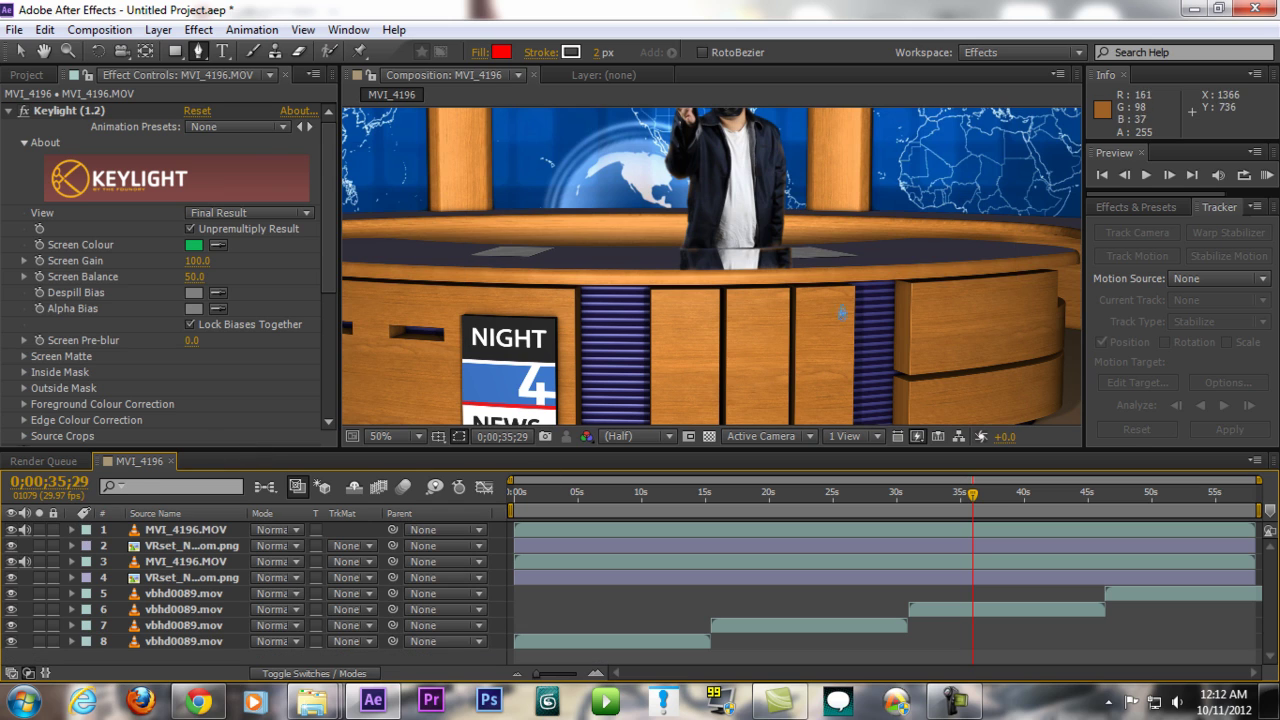
Adjust the upper edge points of Mask 2 so the reflection meets the bottom of the shirt and jacket.
key("v")
key("period")
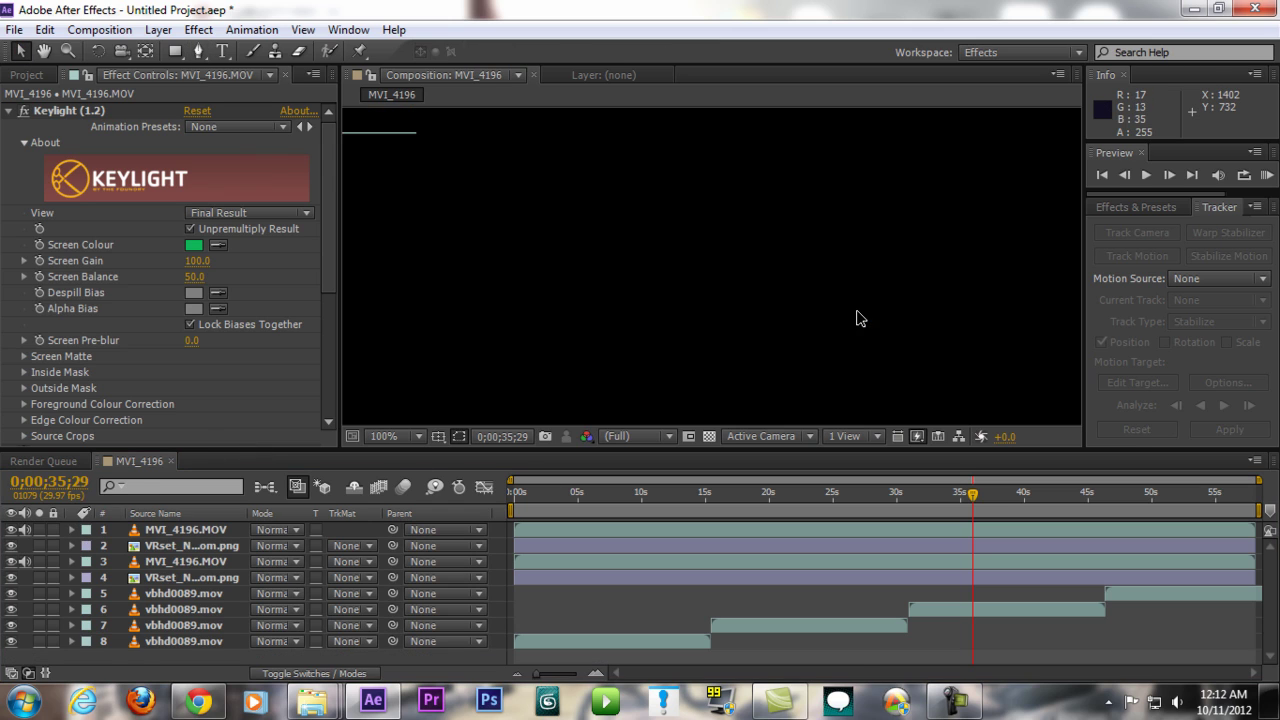
scroll(797, 300, "up", 1)
key("period")
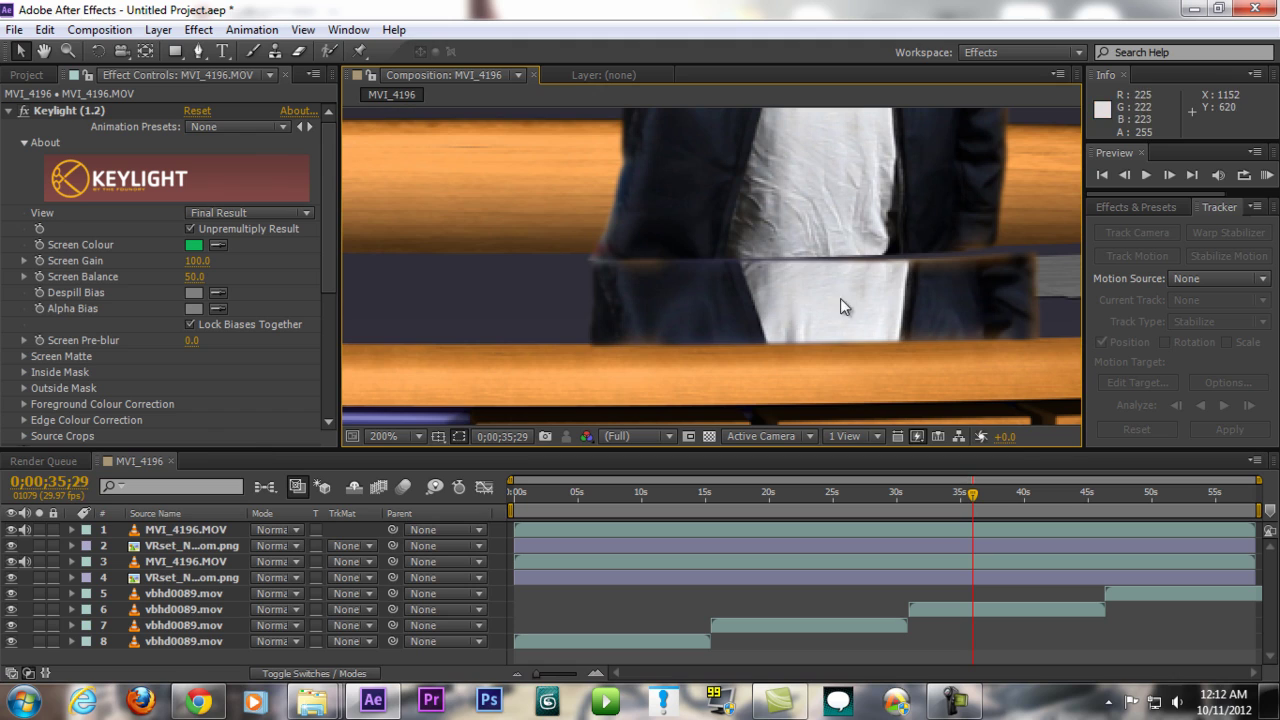
left_click(870, 265)
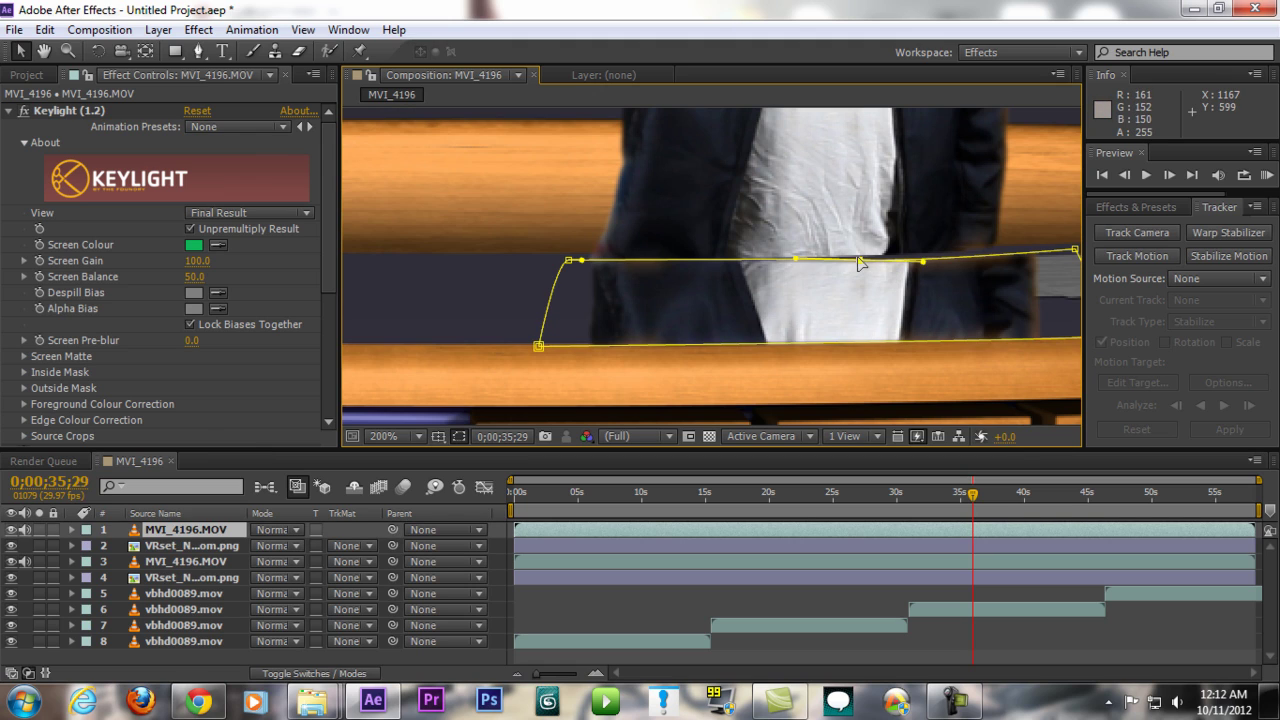
left_click(858, 263)
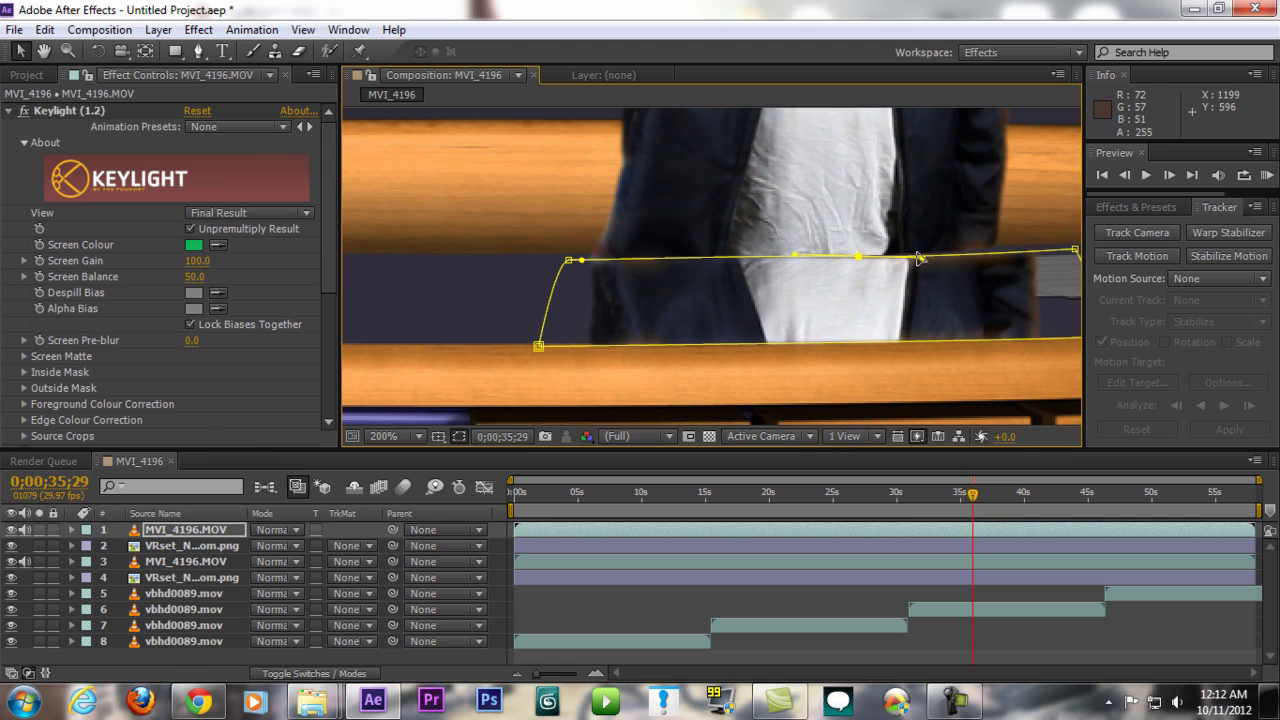
left_click(918, 256)
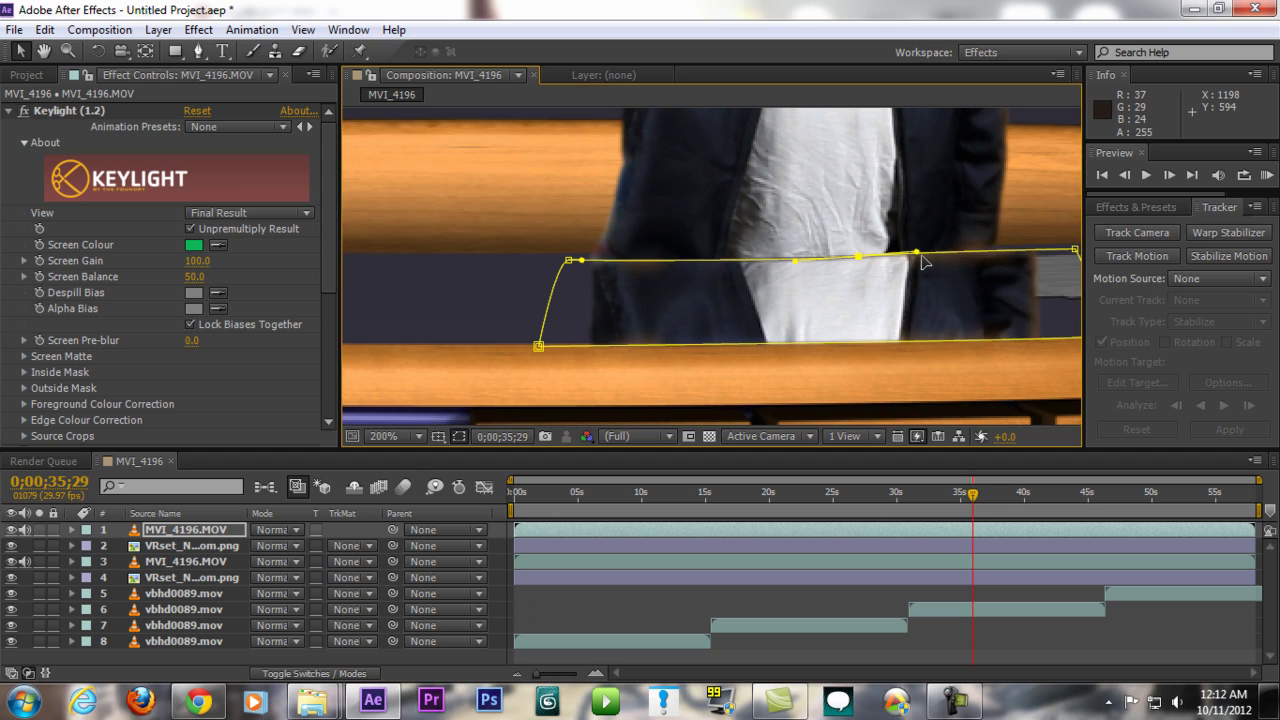
left_click_drag(920, 256, 924, 258)
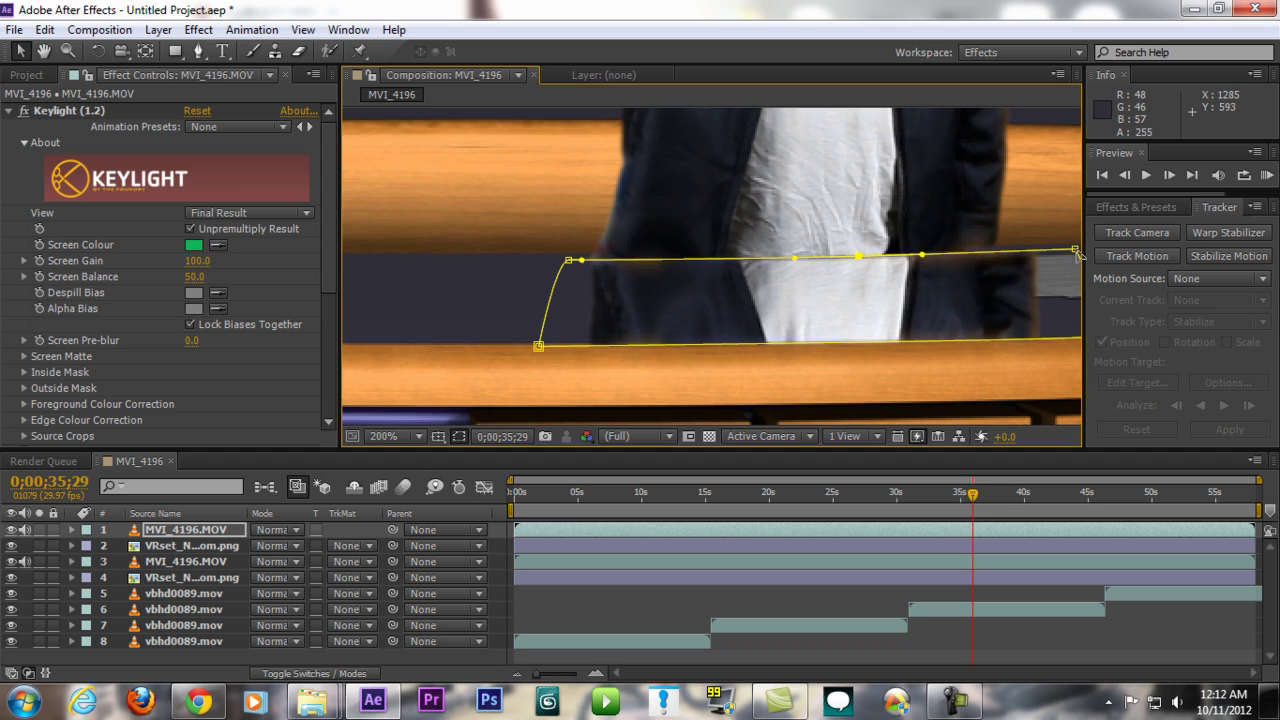
left_click_drag(1078, 255, 997, 282)
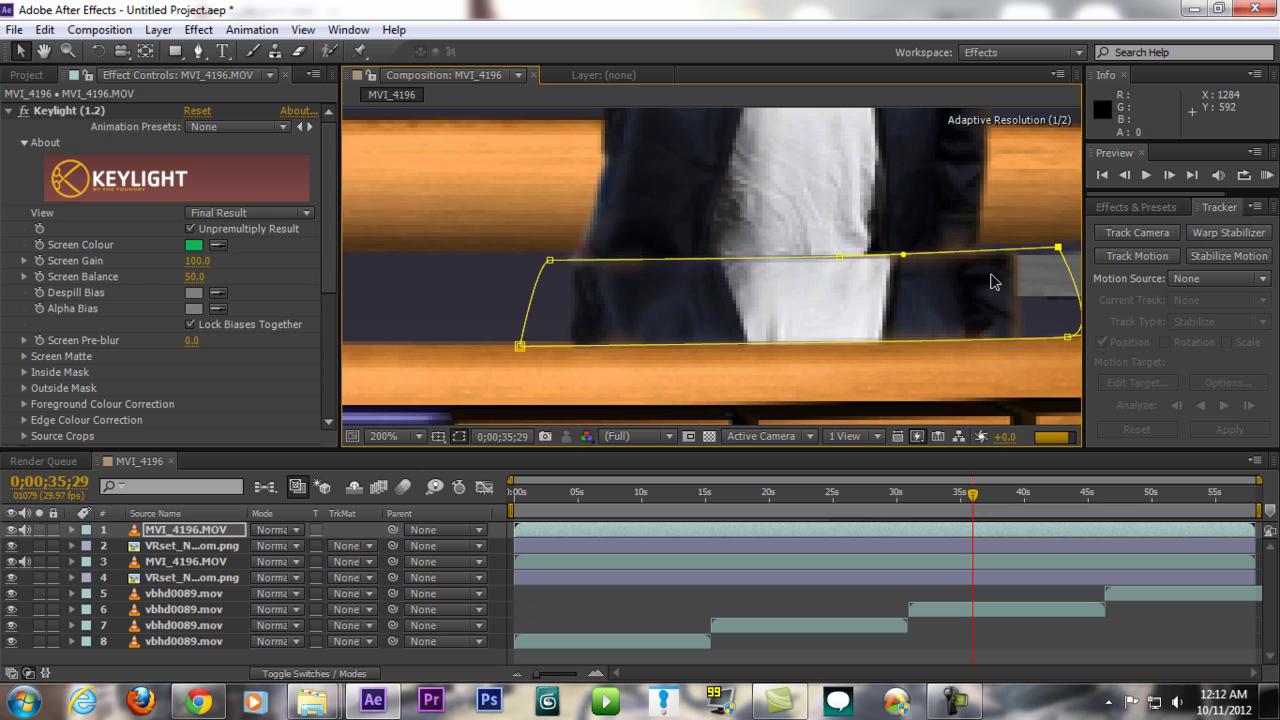
Lower the opacity of the flipped MVI_4196.MOV reflection layer to 35%.
scroll(993, 282, "down", 4)
scroll(720, 335, "up", 2)
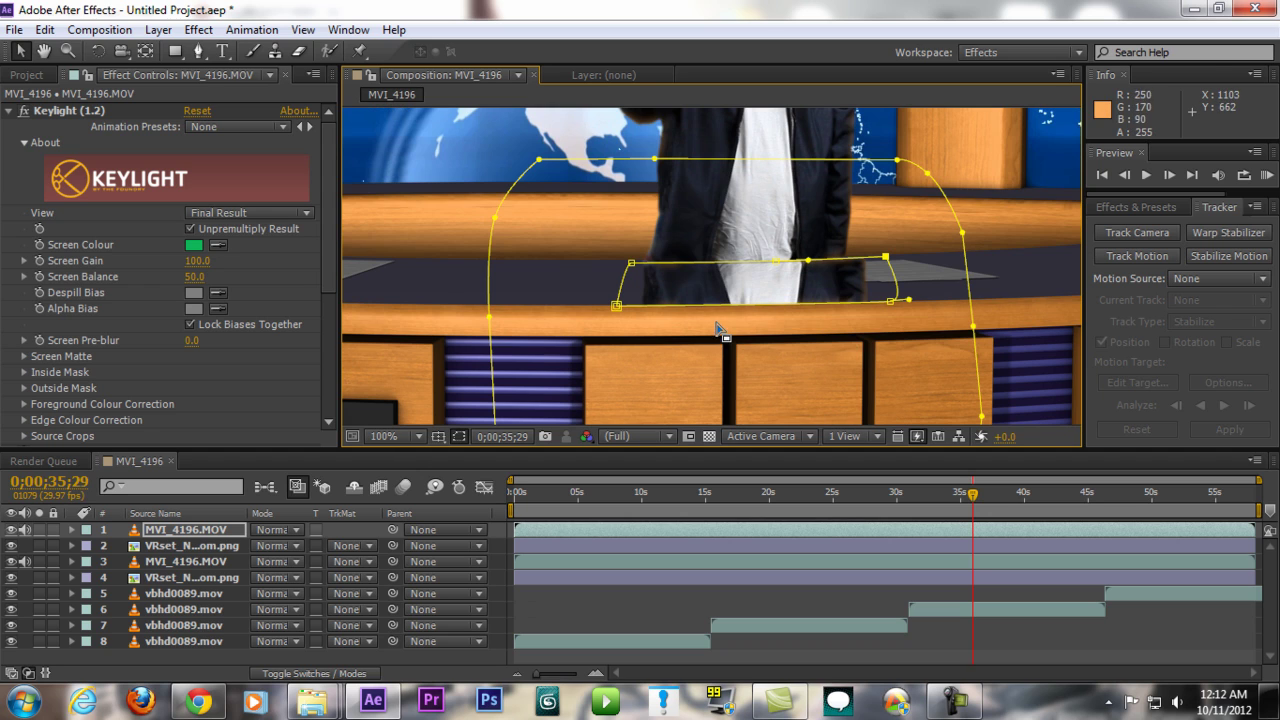
left_click(70, 529)
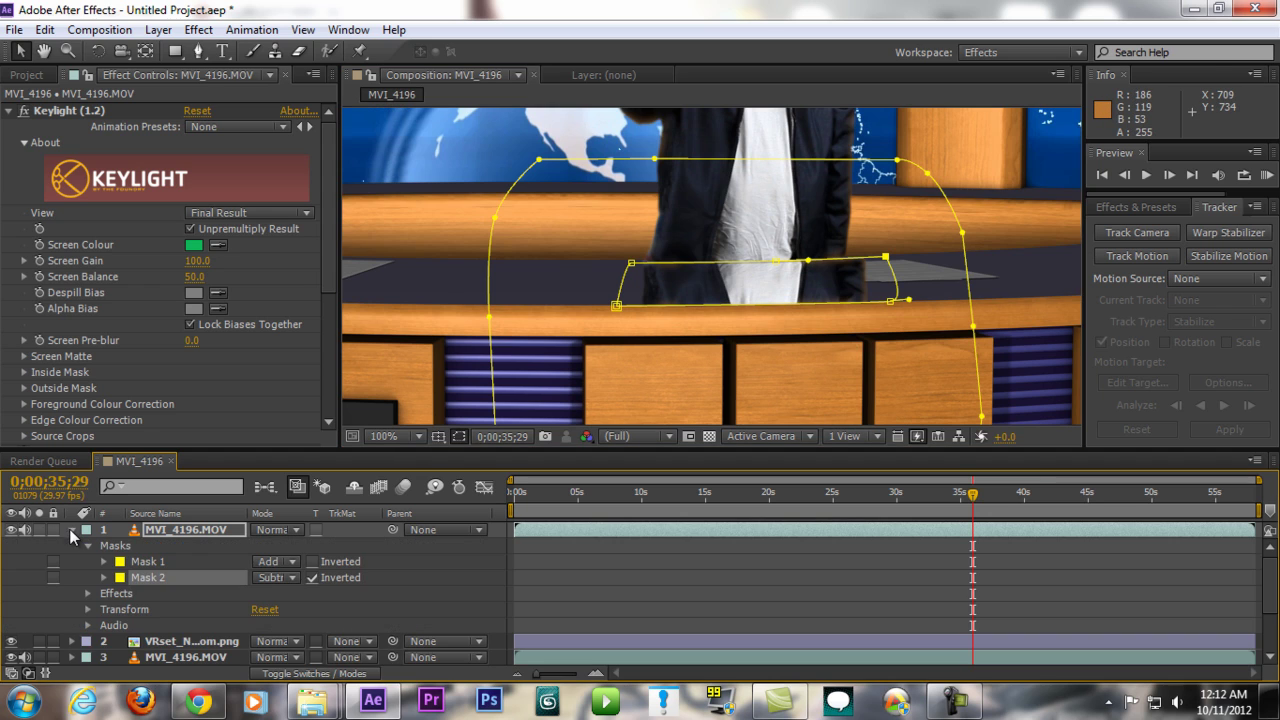
left_click(88, 546)
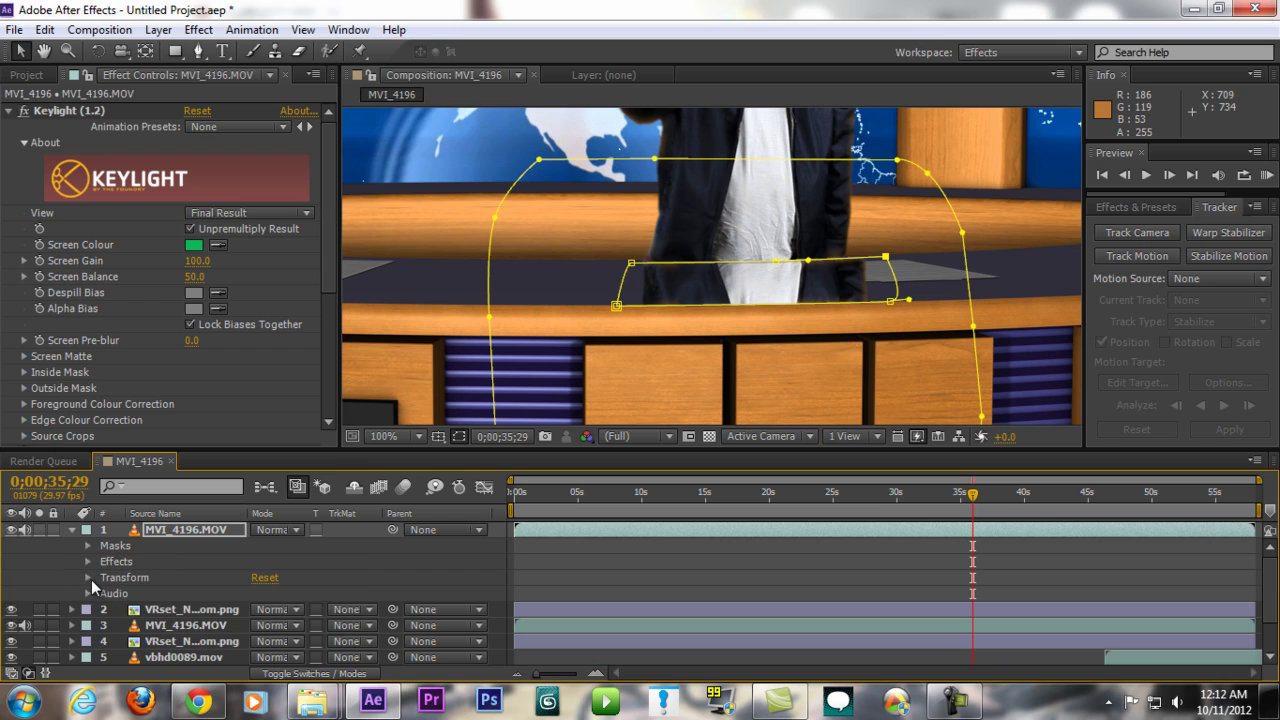
left_click(89, 578)
left_click_drag(266, 656, 213, 662)
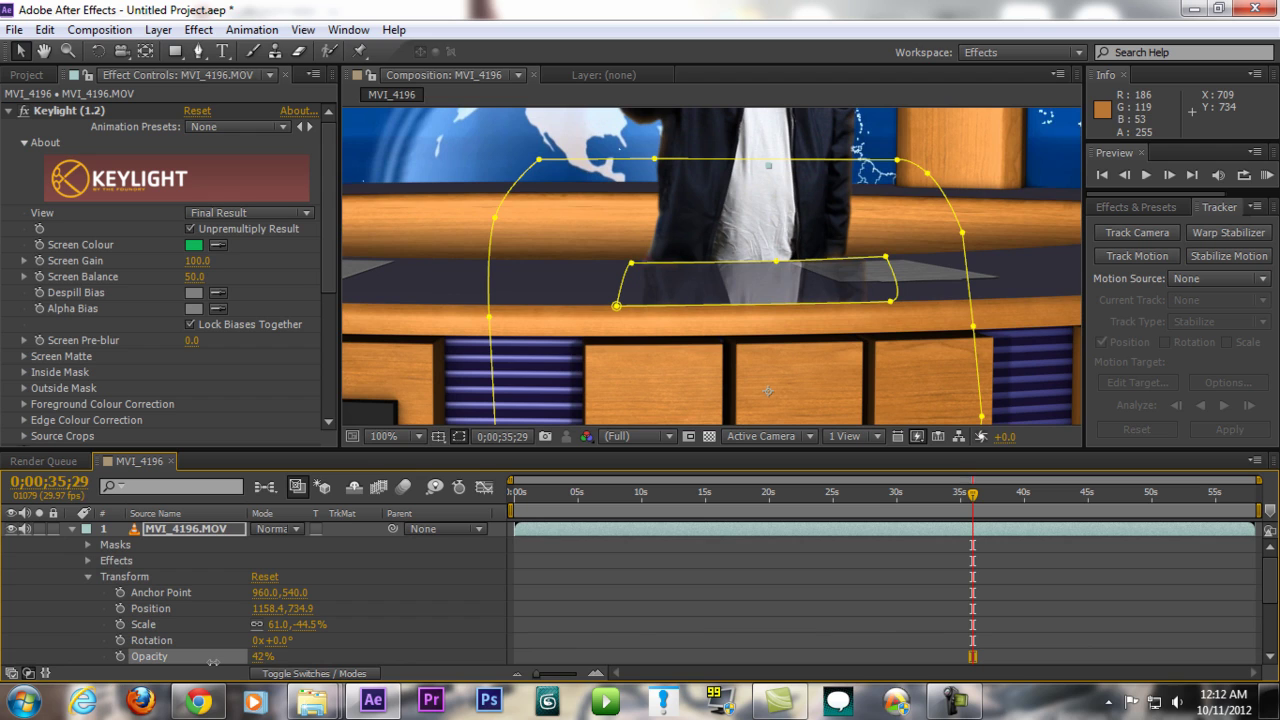
Deselect the reflection layer, fit the composition view up to 100%, and check the reflection at several times in the timeline.
scroll(590, 283, "down", 4)
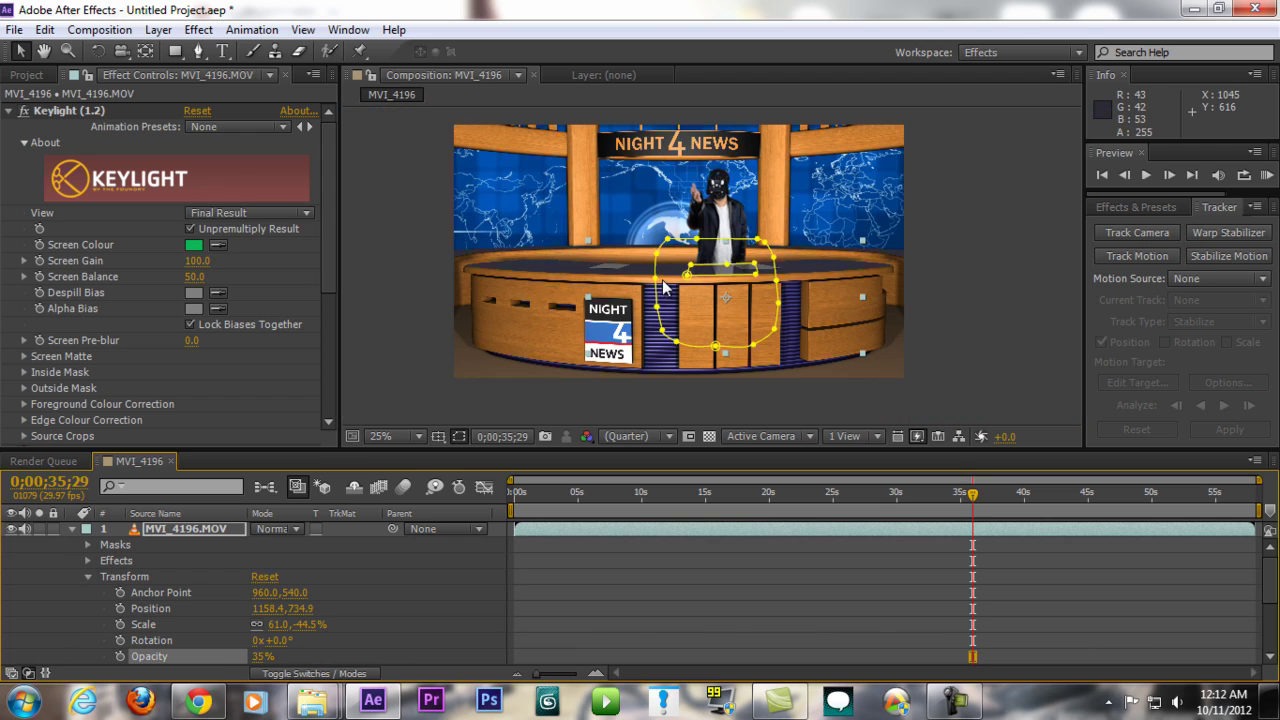
left_click(409, 261)
scroll(672, 325, "up", 2)
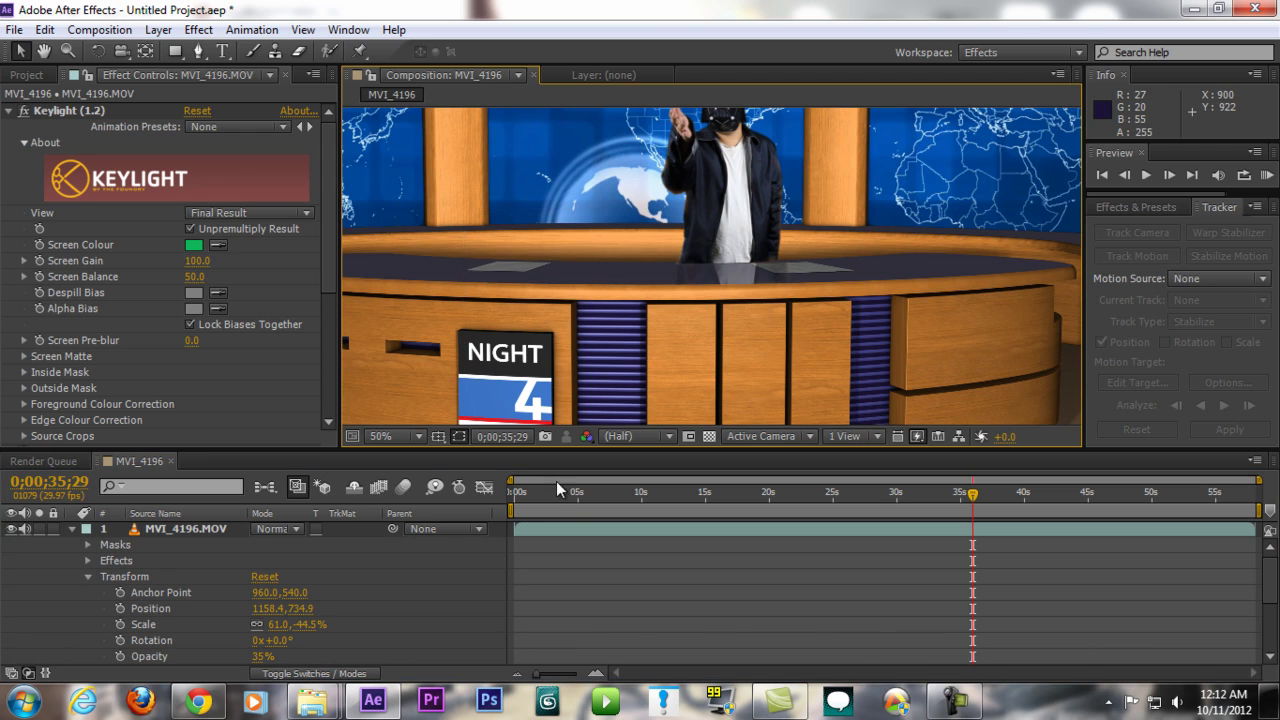
left_click_drag(582, 491, 828, 491)
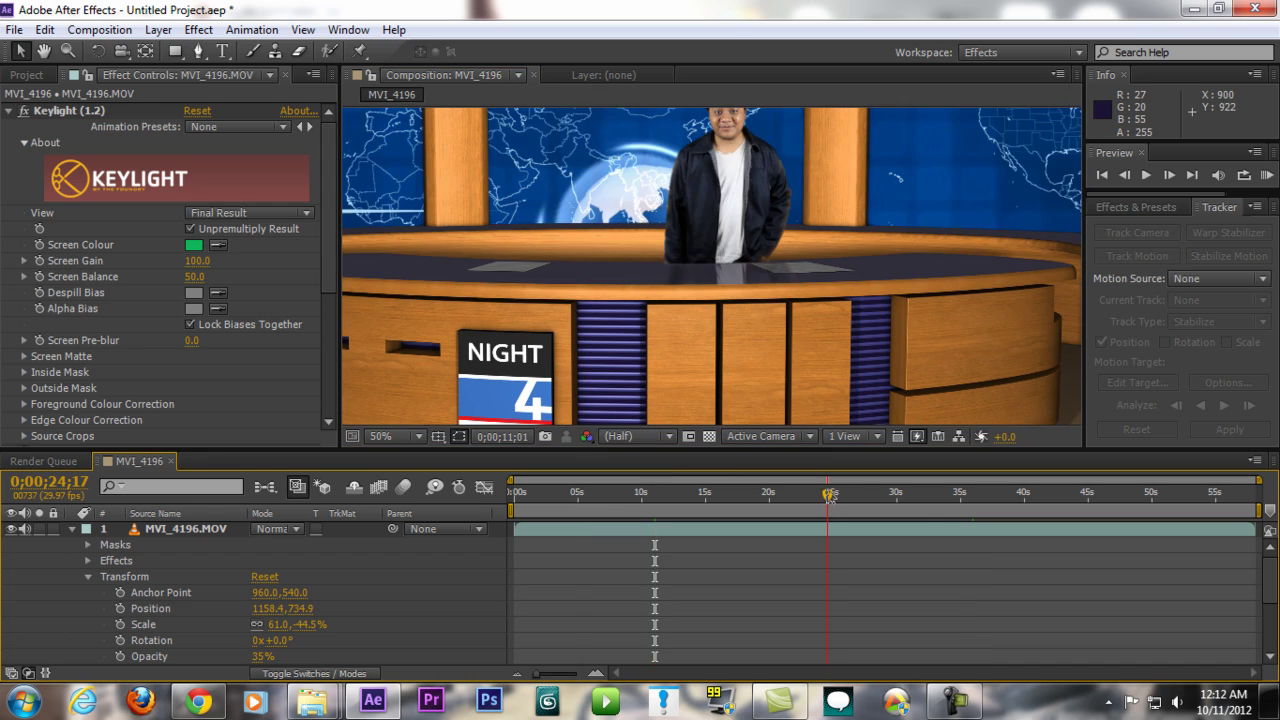
left_click(402, 436)
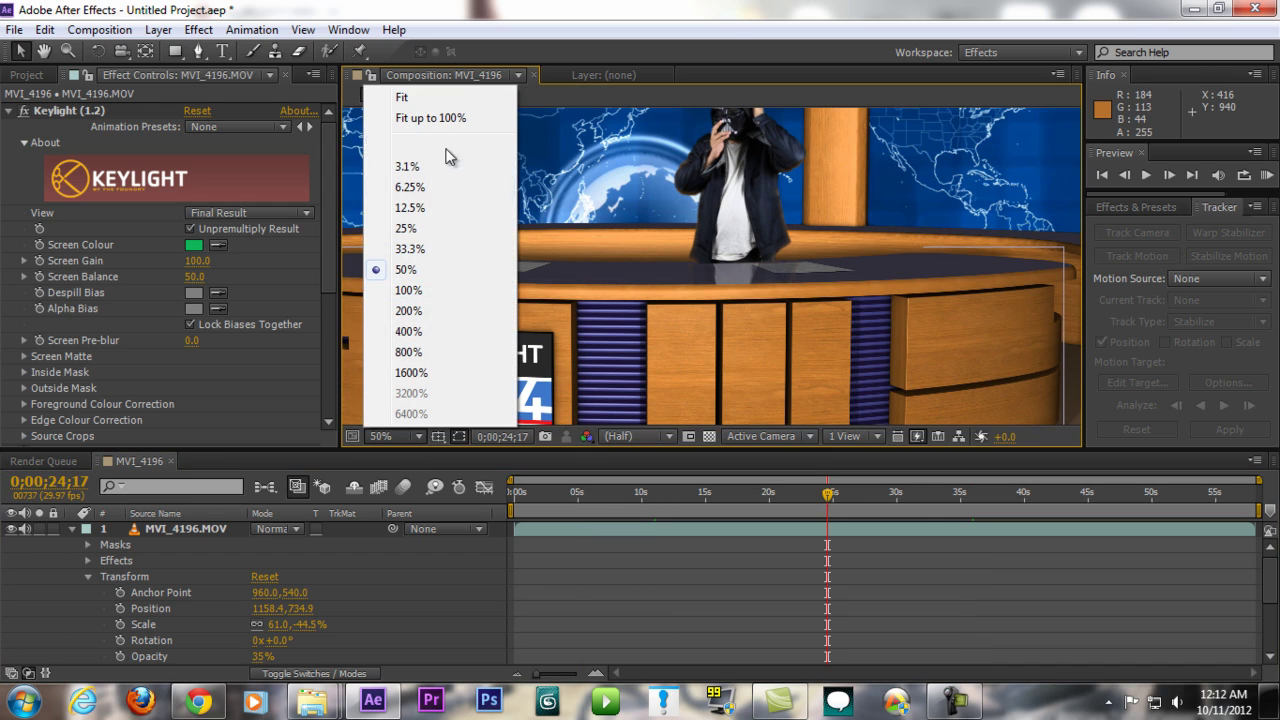
left_click(448, 118)
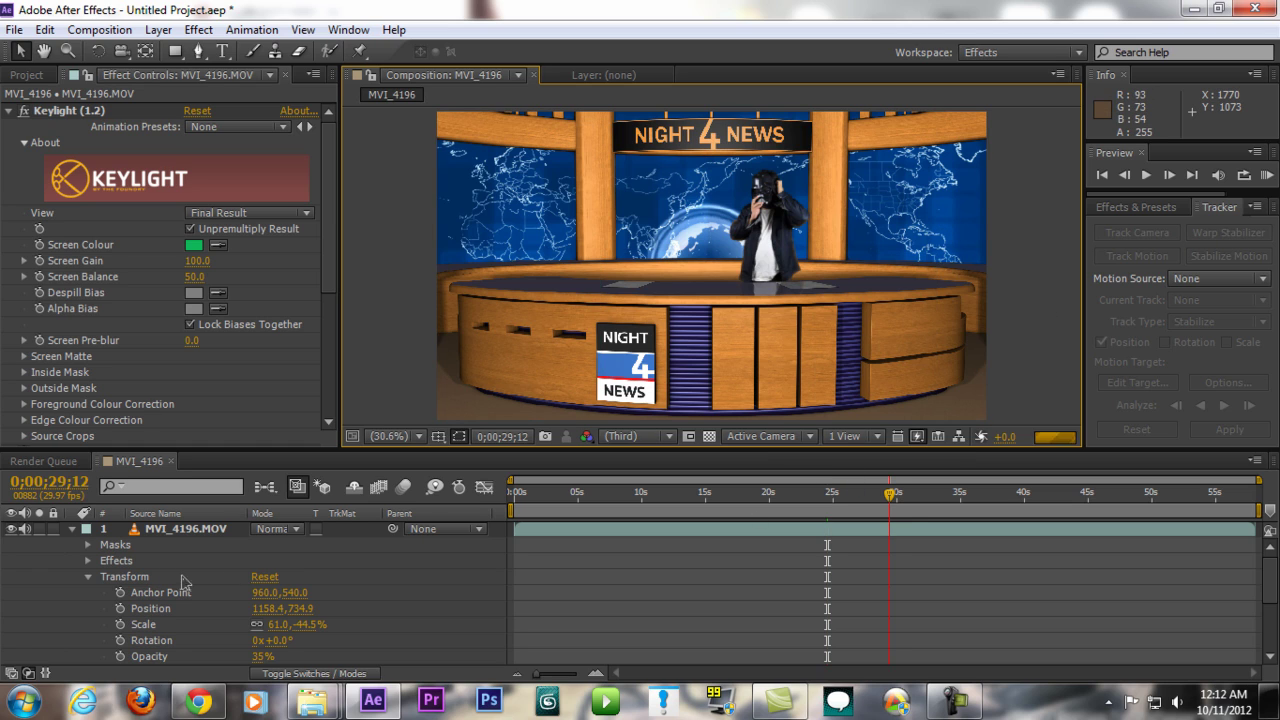
left_click(72, 529)
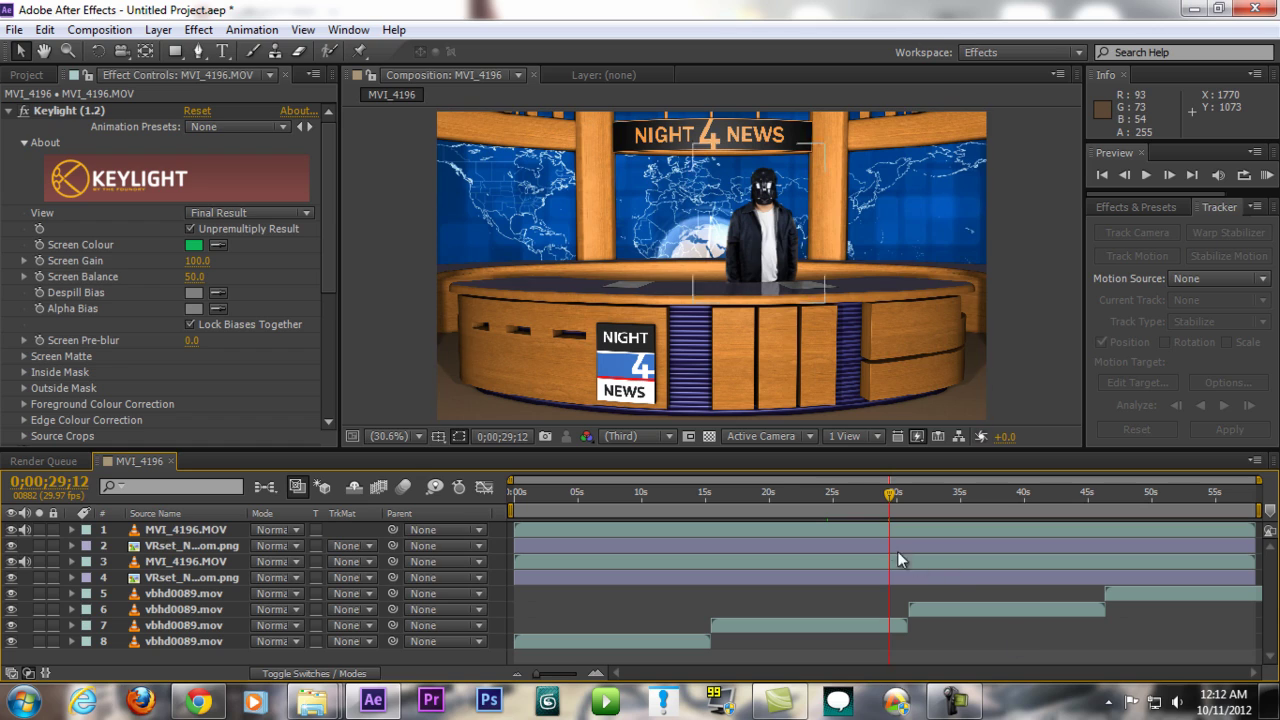
left_click(779, 494)
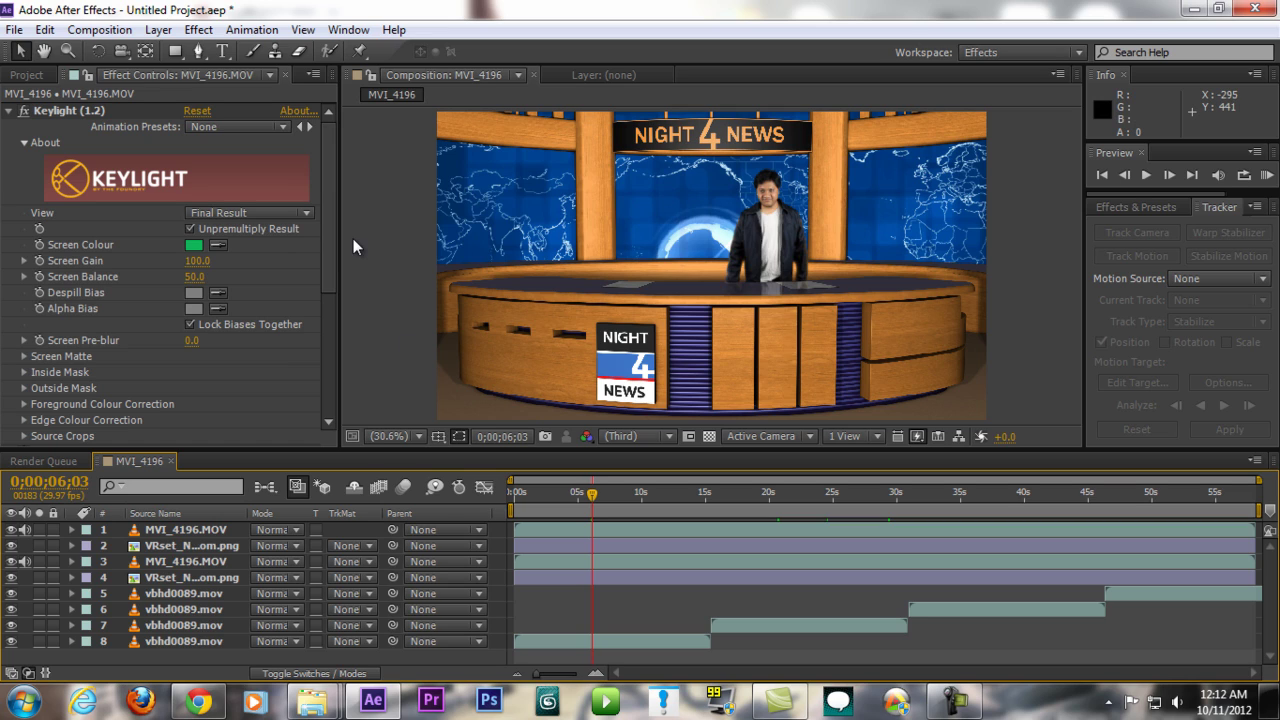
Switch to Chrome, open YouTube in a new tab, and go to the signed-in account's own channel page.
mouse_move(200, 705)
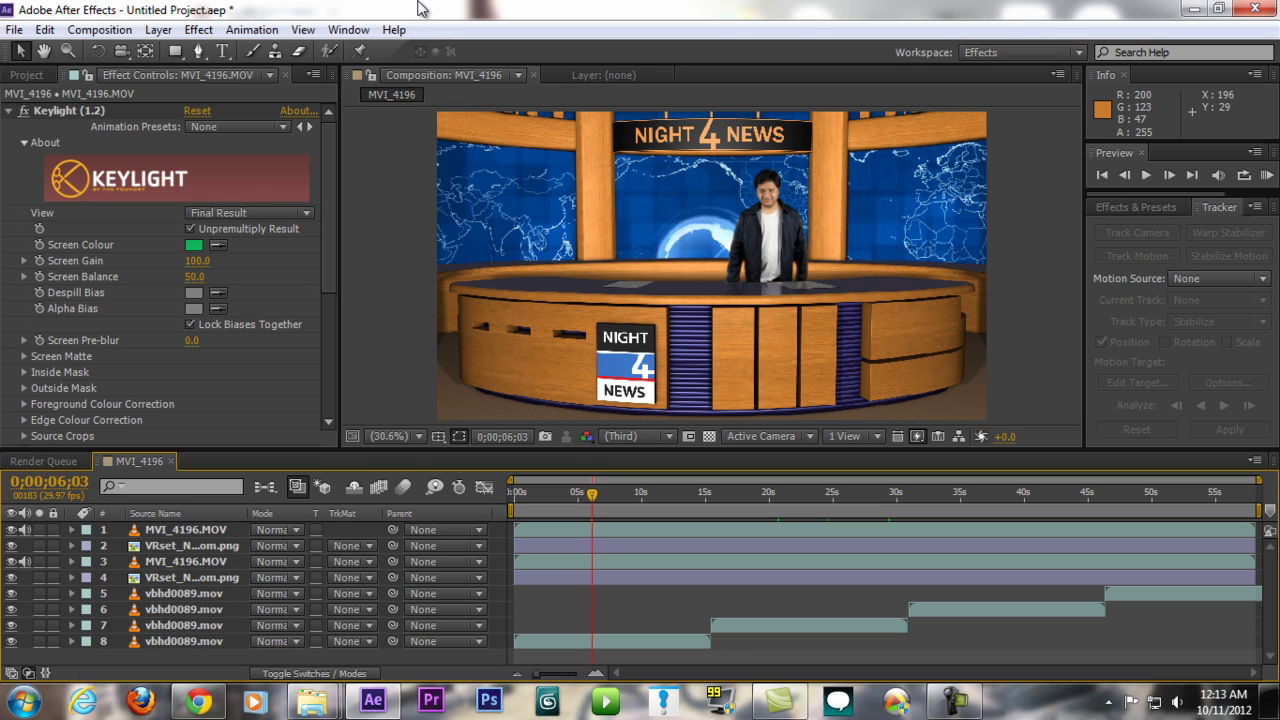
left_click(200, 705)
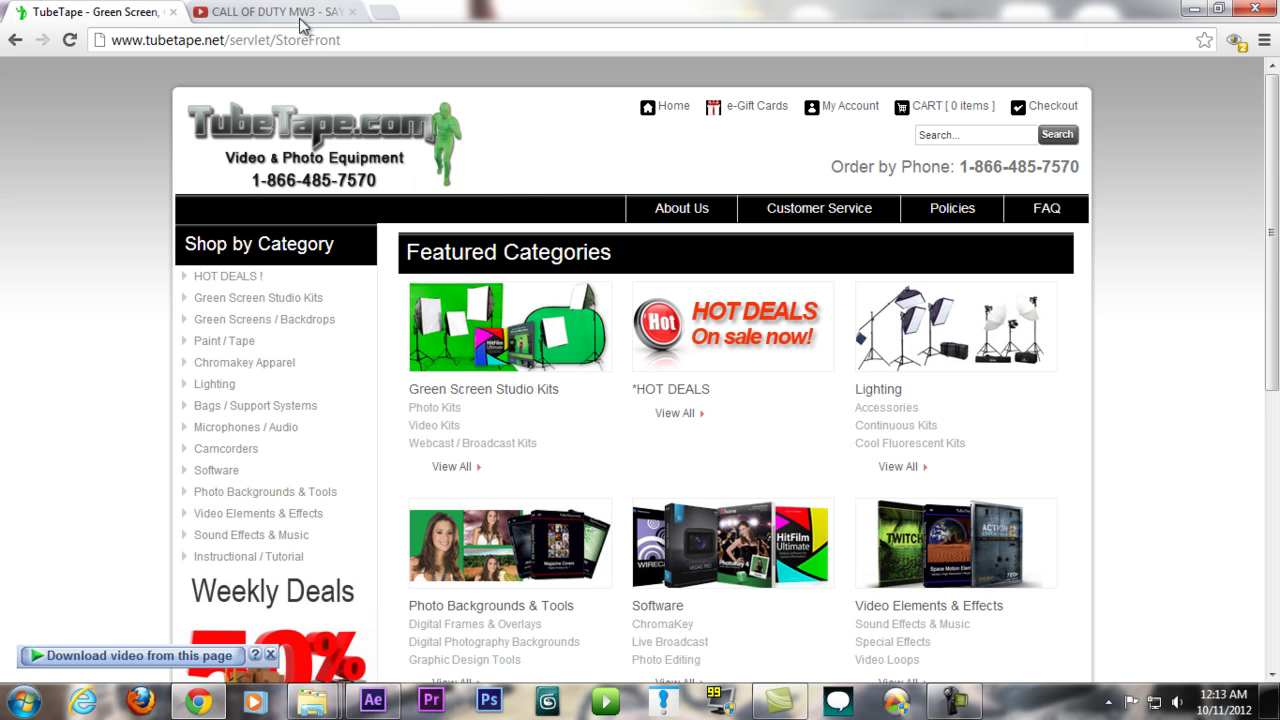
left_click(383, 11)
left_click(297, 213)
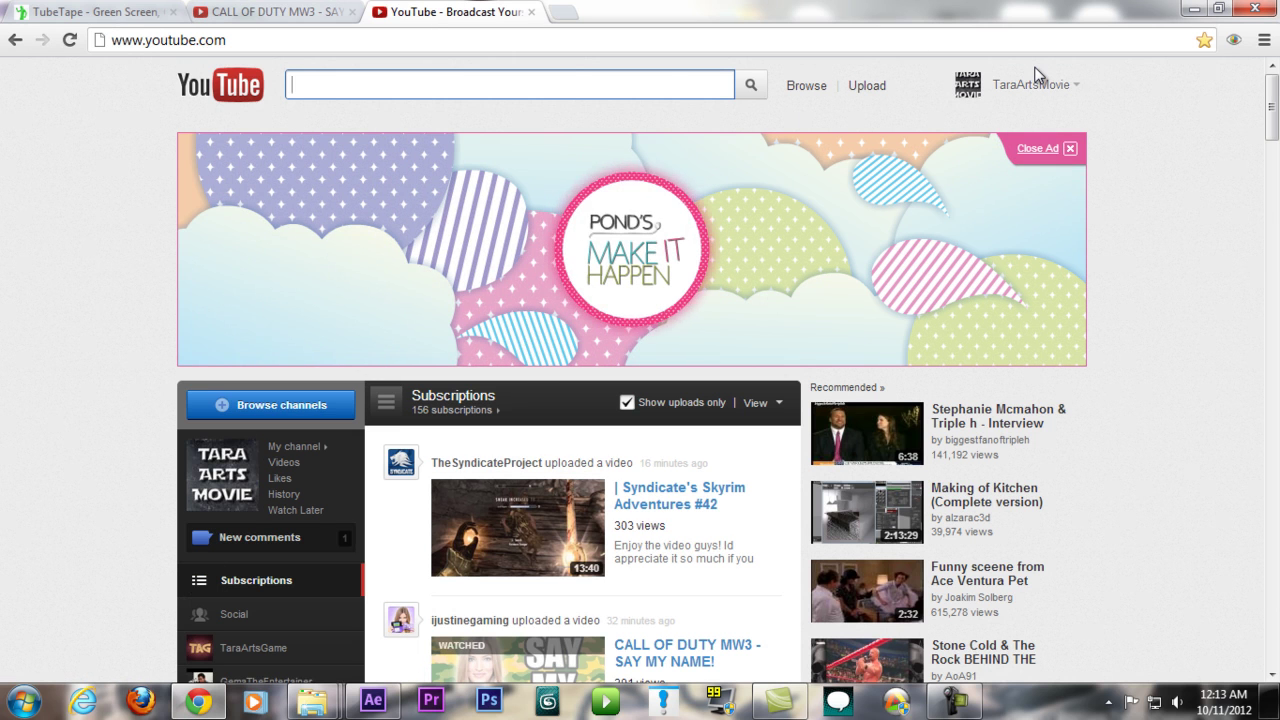
left_click(1023, 84)
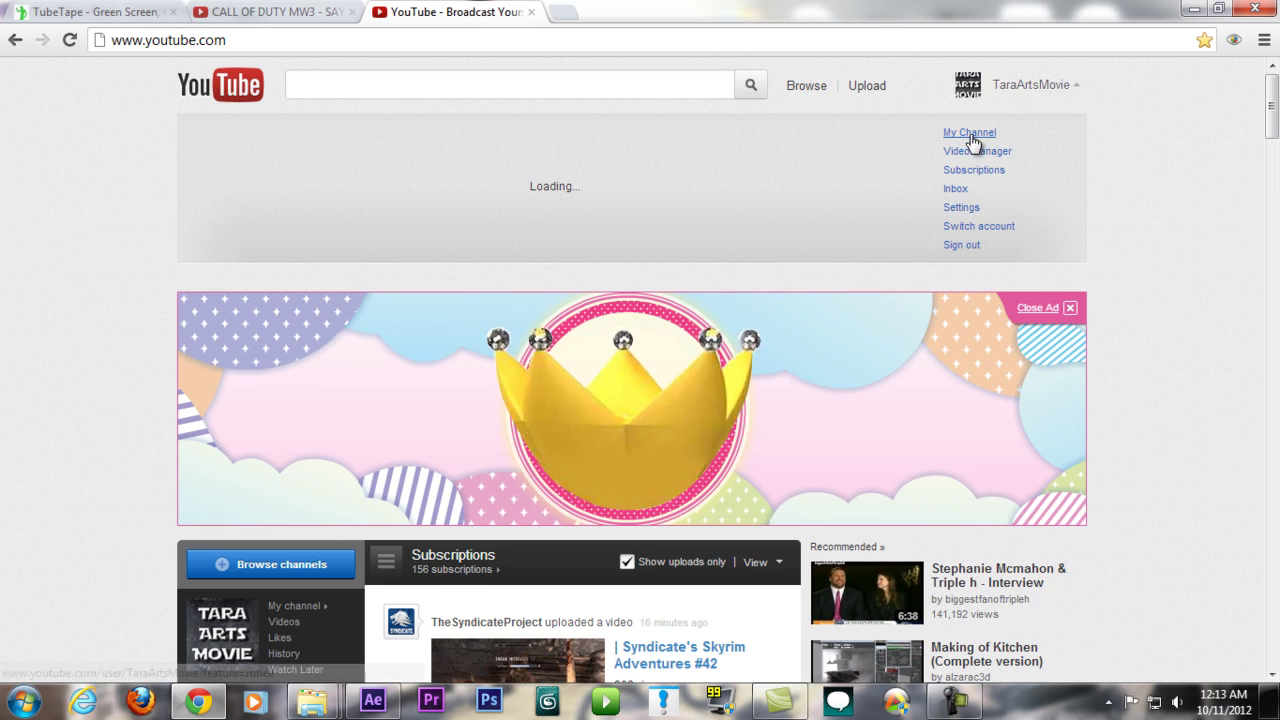
left_click(969, 134)
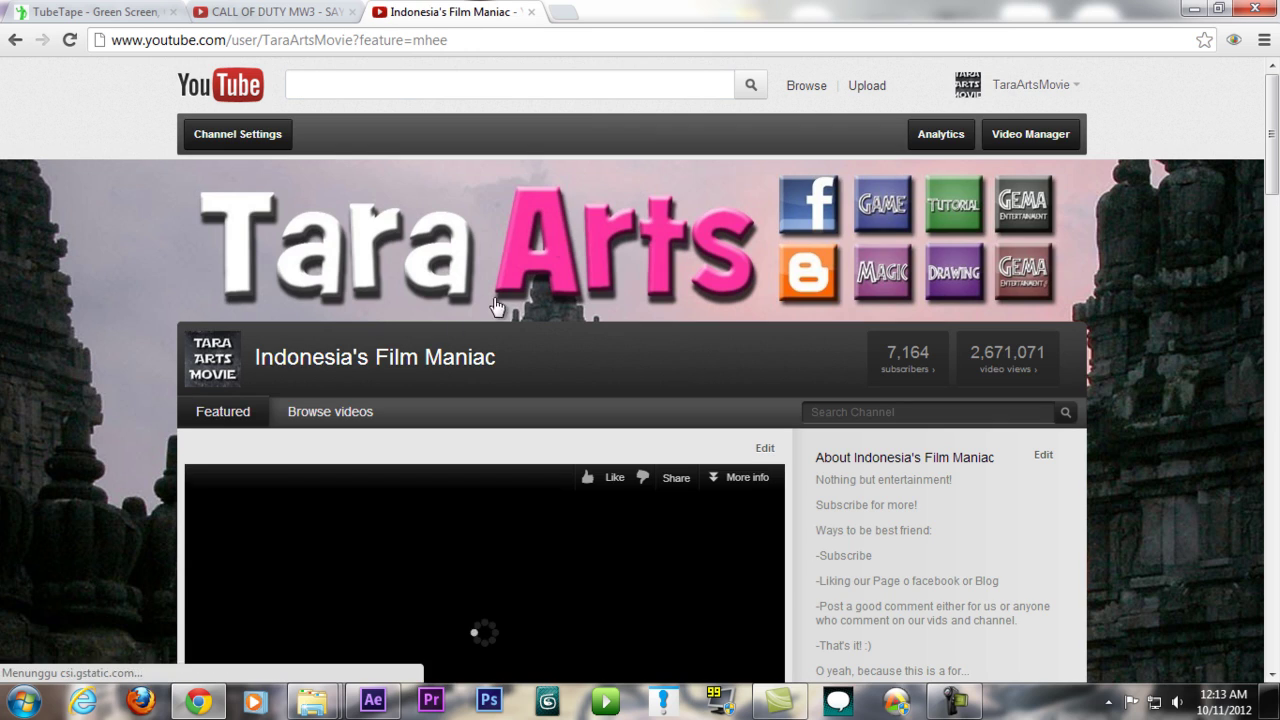
Dismiss the automatic download dialogs, look through the channel's uploaded videos, and return to After Effects.
scroll(283, 394, "down", 3)
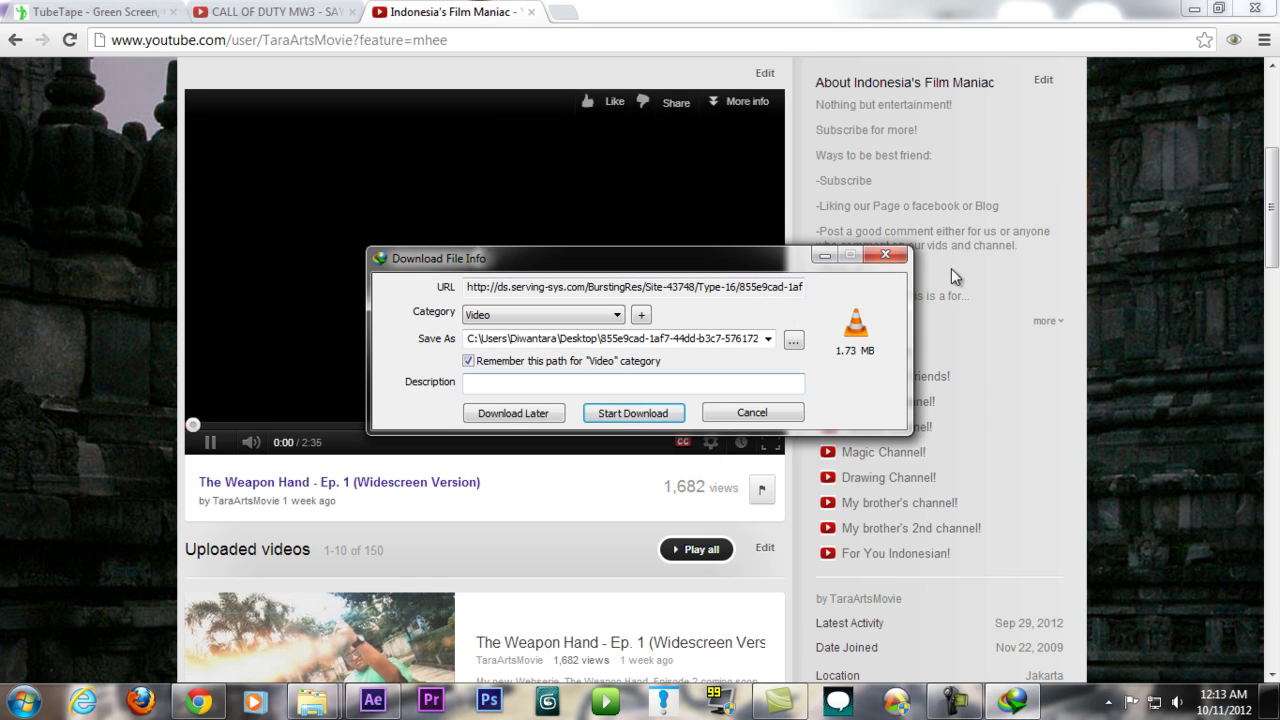
left_click(898, 251)
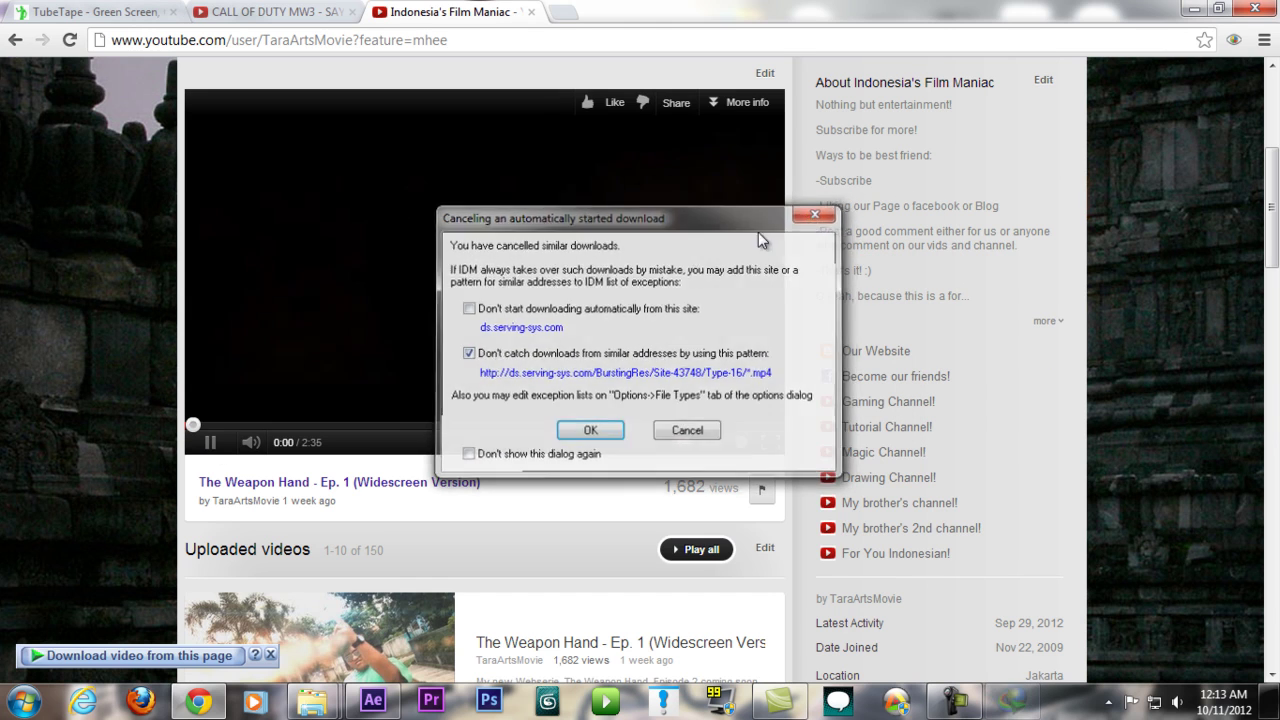
left_click(818, 212)
scroll(134, 423, "down", 3)
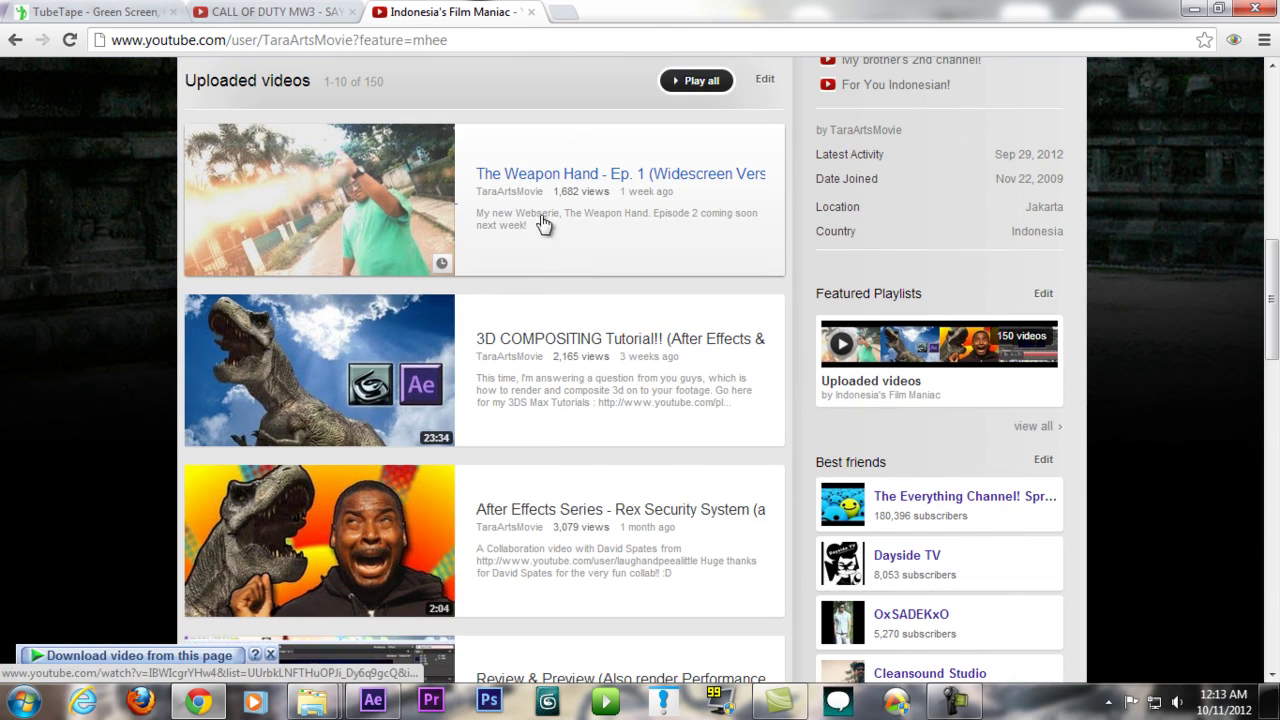
scroll(591, 322, "down", 3)
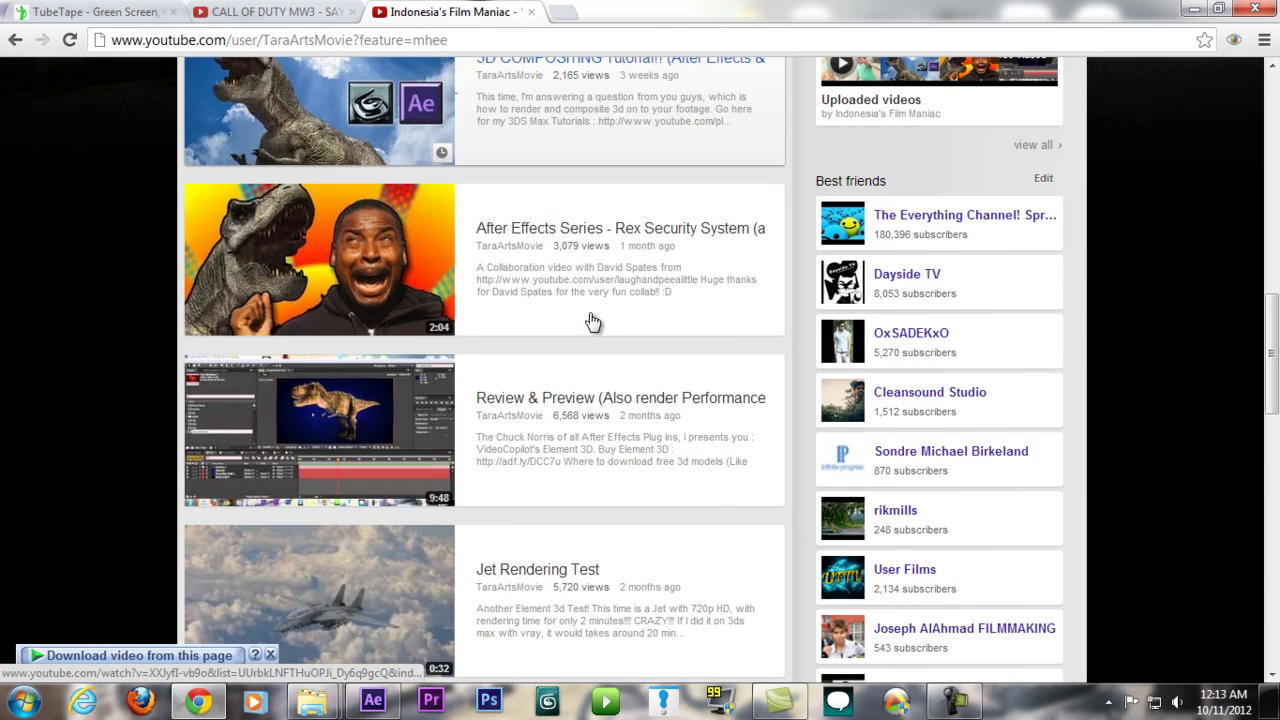
scroll(671, 297, "down", 1)
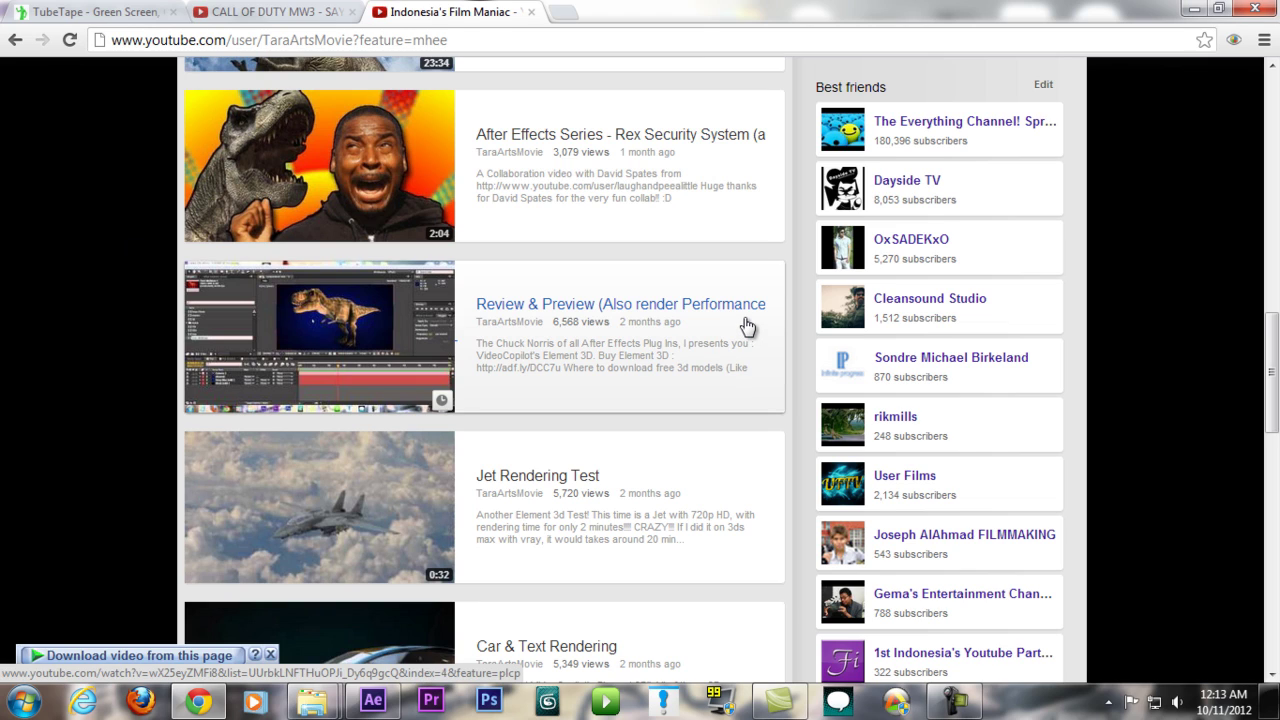
scroll(586, 151, "up", 15)
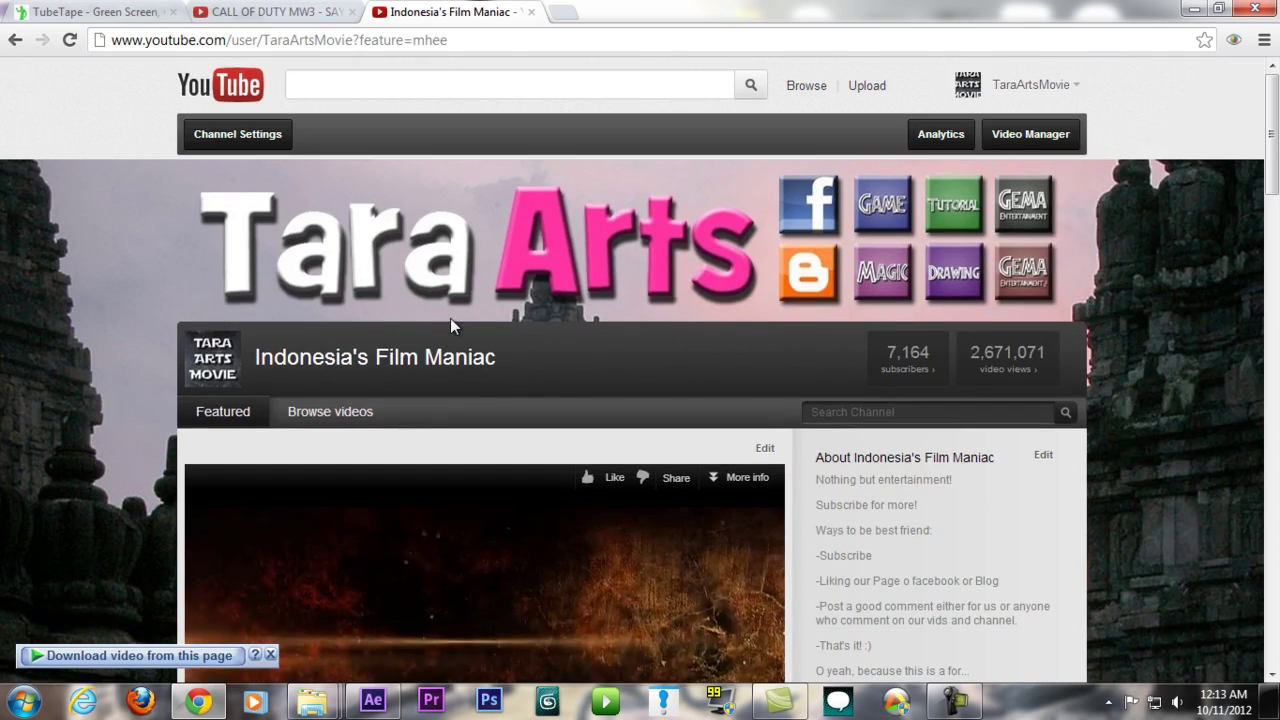
scroll(470, 345, "down", 4)
scroll(560, 300, "down", 2)
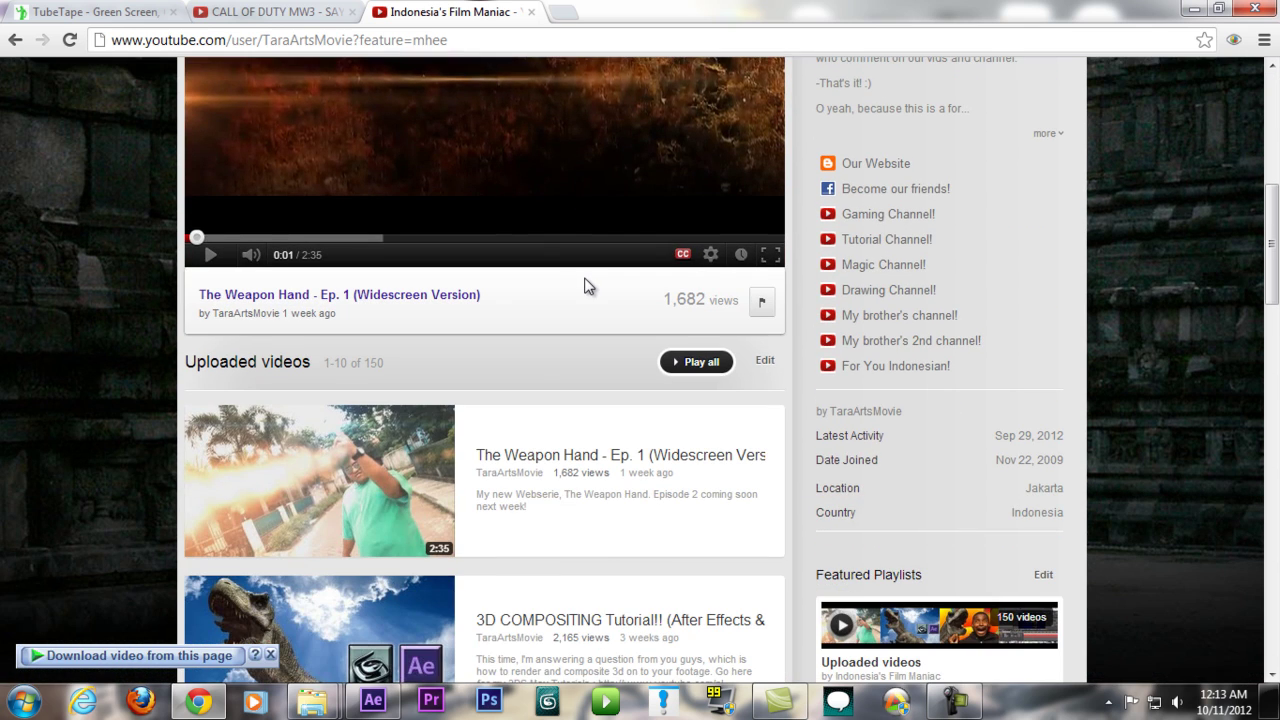
left_click(373, 700)
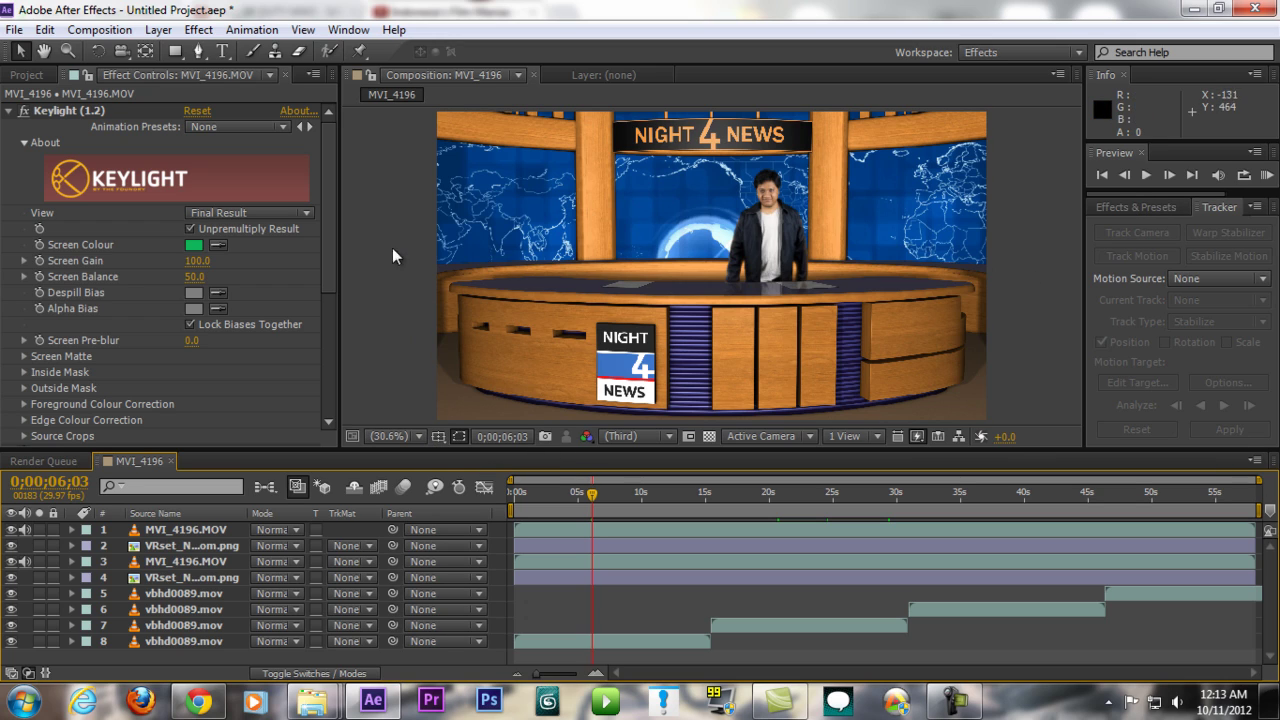
left_click(966, 710)
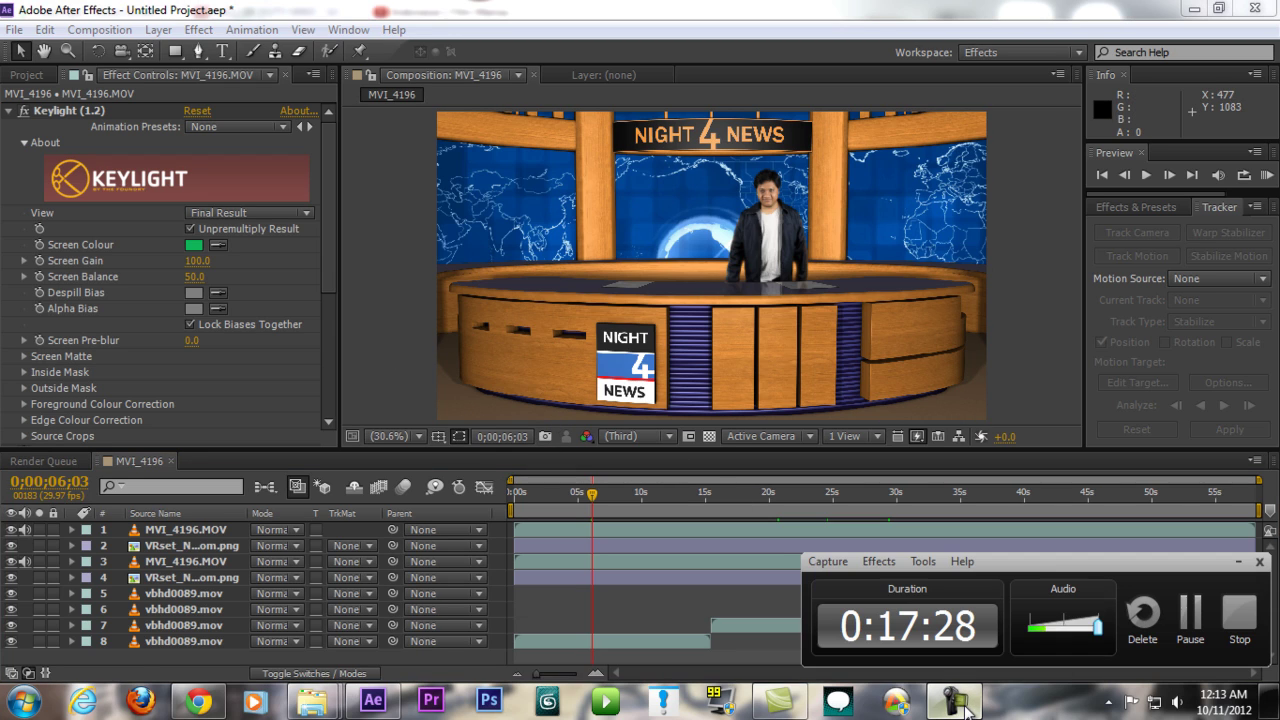
left_click_drag(1075, 566, 951, 514)
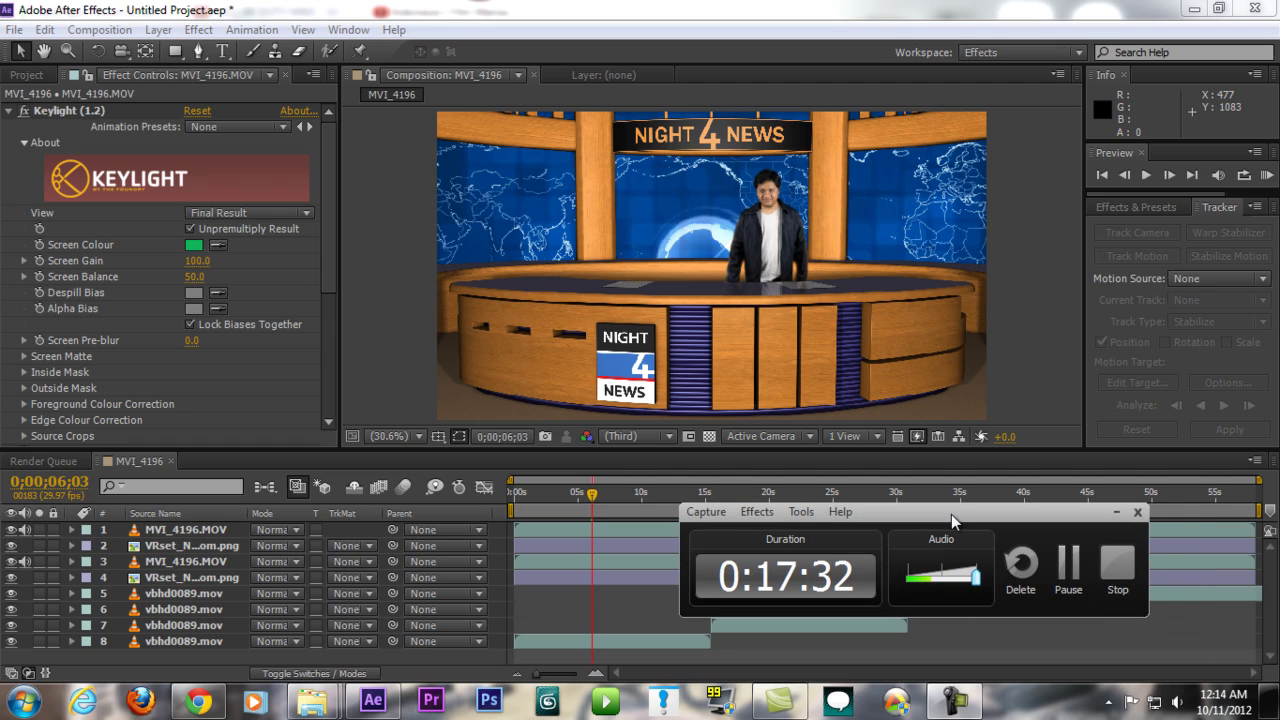
left_click(1111, 570)
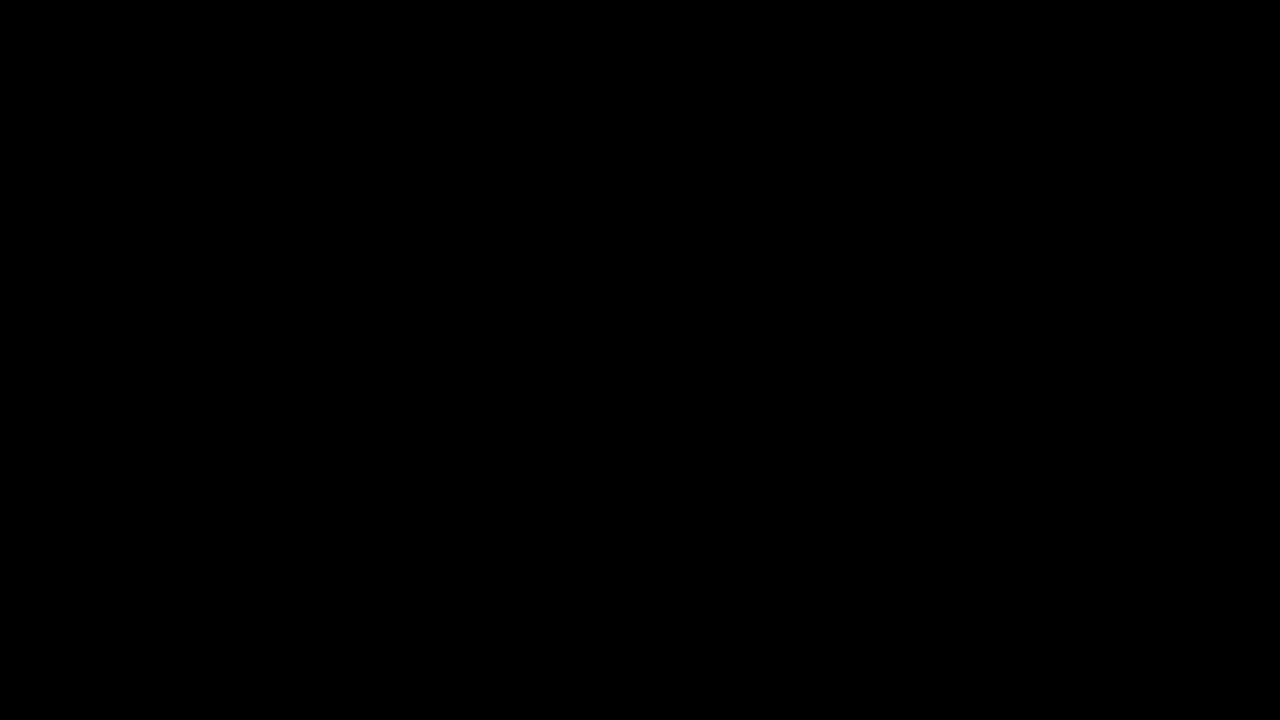